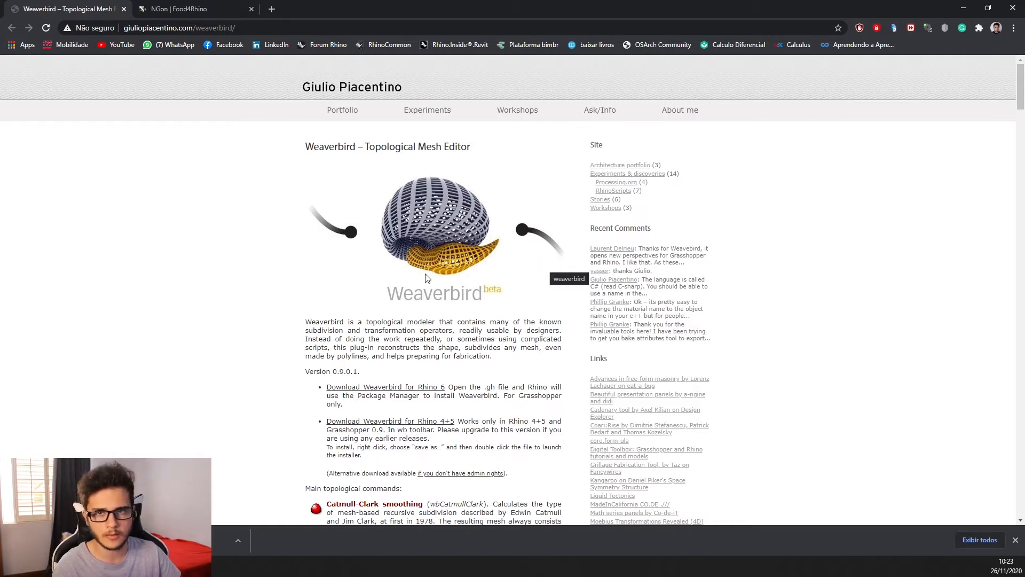
Switch to Grasshopper in Rhino and place a Rectangle component on the empty canvas.
{"action": "key", "text": "alt+Tab"}
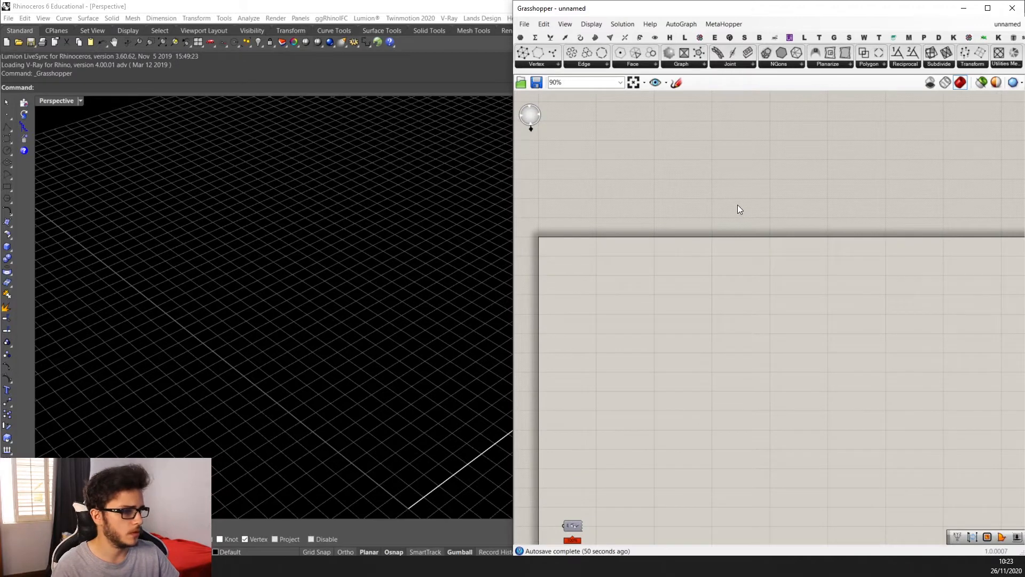
{"action": "scroll", "coordinate": [409, 348], "scroll_direction": "down", "scroll_amount": 2}
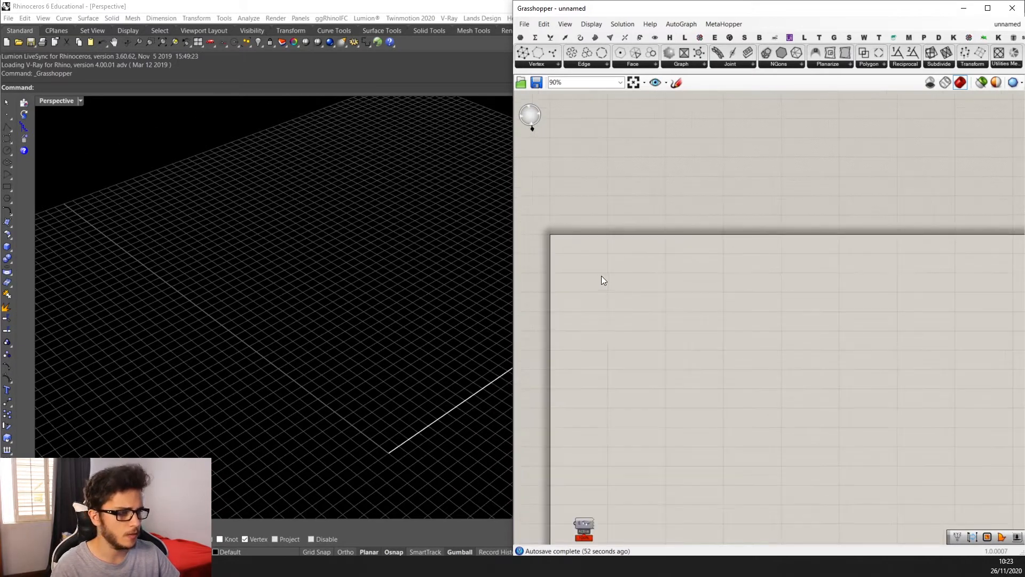
{"action": "scroll", "coordinate": [630, 283], "scroll_direction": "up", "scroll_amount": 3}
{"action": "double_click", "coordinate": [575, 299]}
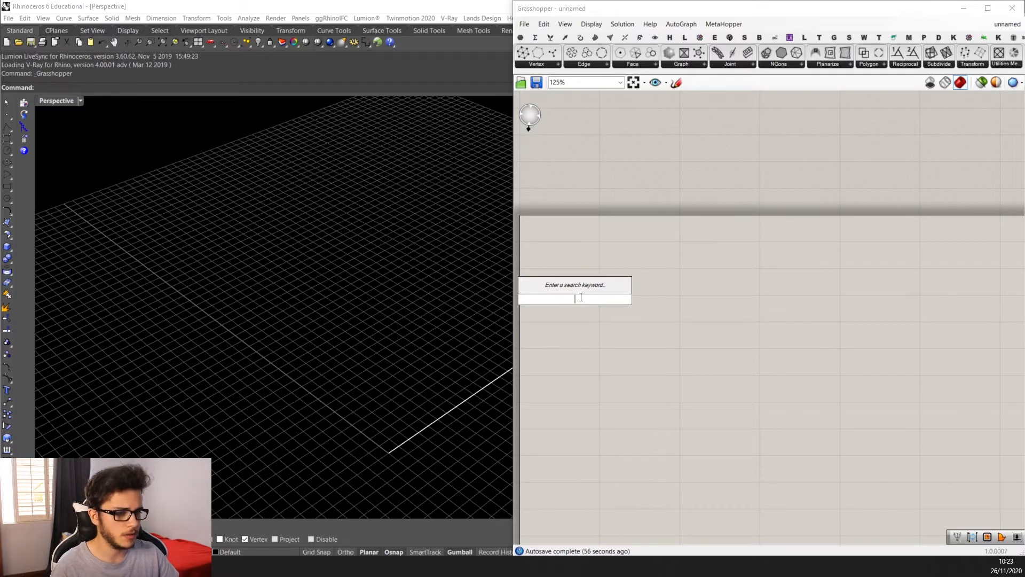
{"action": "type", "text": "rectangle"}
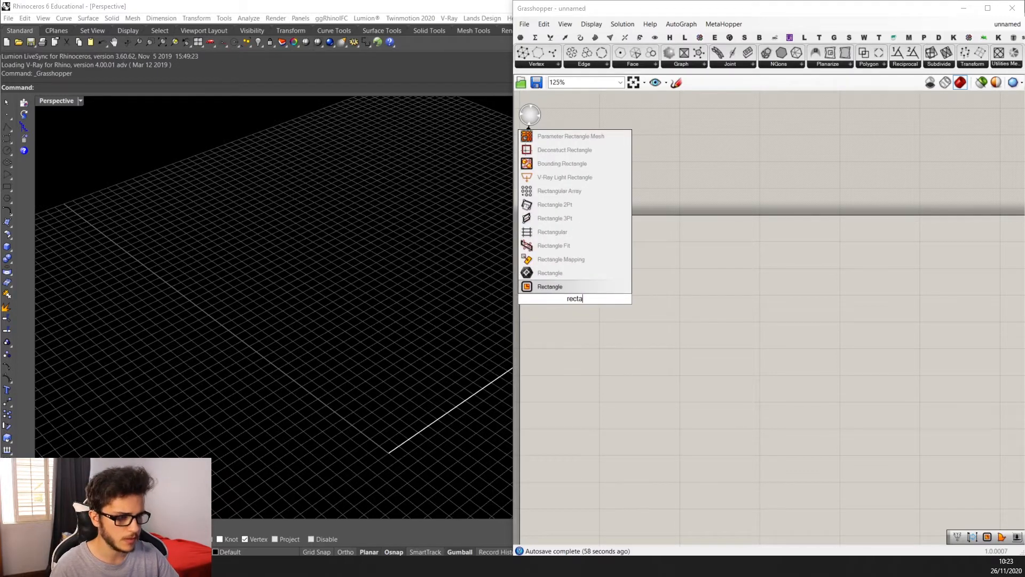
{"action": "key", "text": "Return"}
{"action": "scroll", "coordinate": [594, 295], "scroll_direction": "up", "scroll_amount": 3}
{"action": "left_click_drag", "start_coordinate": [593, 294], "coordinate": [694, 285]}
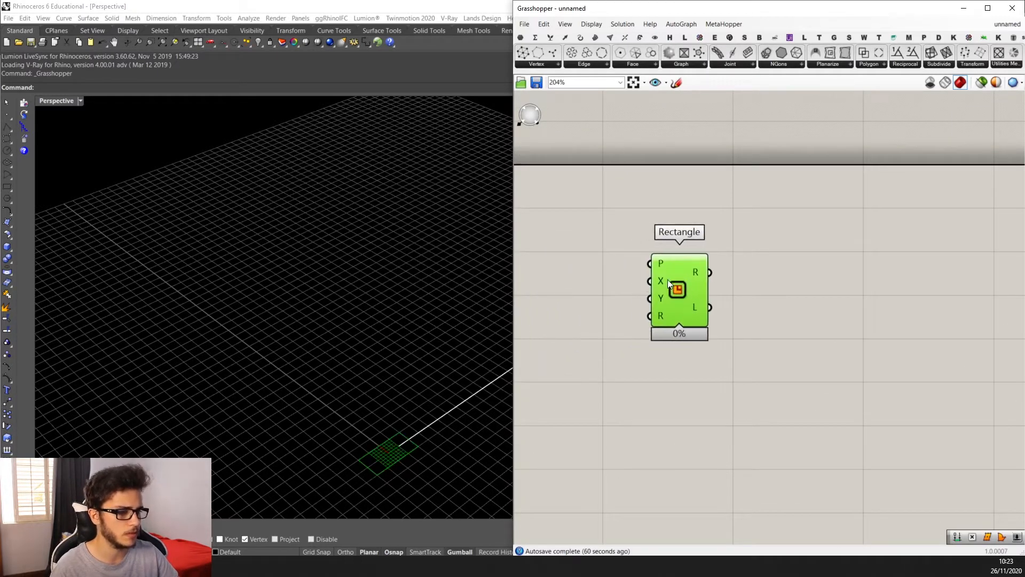
Add a number slider with value 20 and connect it to the Rectangle's X input.
{"action": "right_click_drag", "start_coordinate": [614, 287], "coordinate": [671, 303]}
{"action": "double_click", "coordinate": [671, 303]}
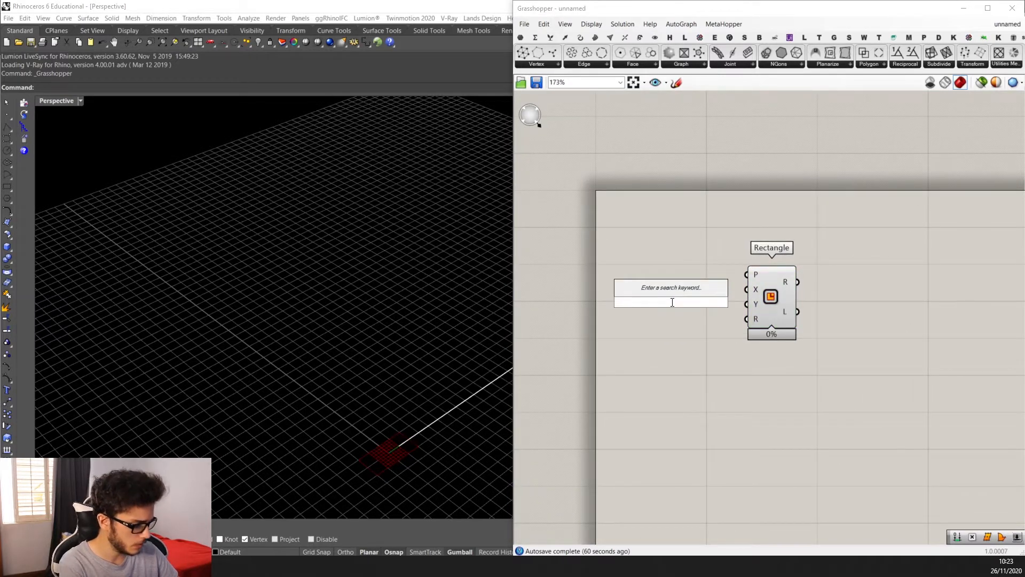
{"action": "type", "text": "20"}
{"action": "key", "text": "Return"}
{"action": "scroll", "coordinate": [732, 295], "scroll_direction": "up", "scroll_amount": 1}
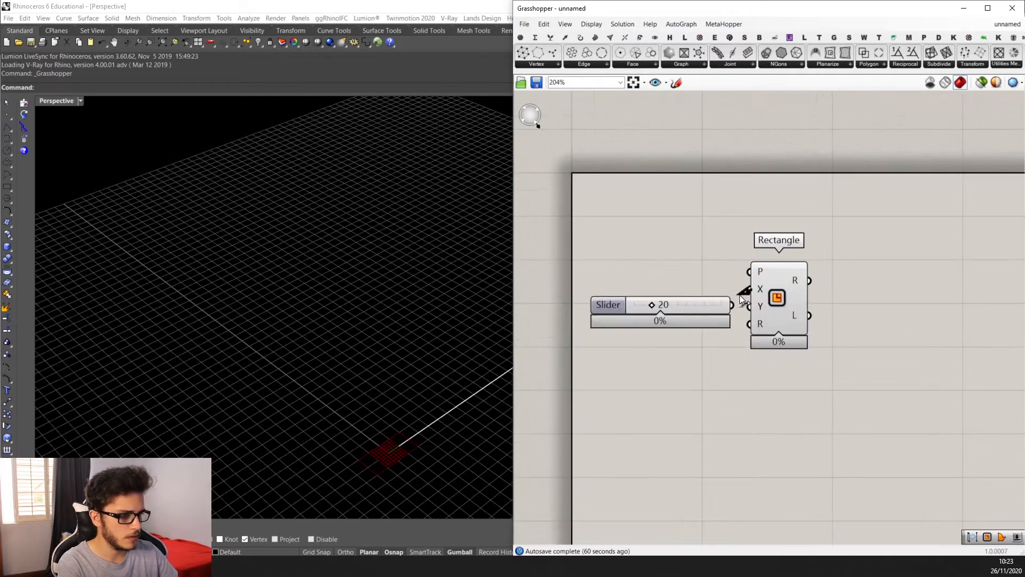
{"action": "left_click_drag", "start_coordinate": [738, 292], "coordinate": [684, 291]}
Add a number slider with value 10, connect it to the Rectangle's Y input and align it under the X Size slider.
{"action": "double_click", "coordinate": [613, 346]}
{"action": "type", "text": "10"}
{"action": "key", "text": "Return"}
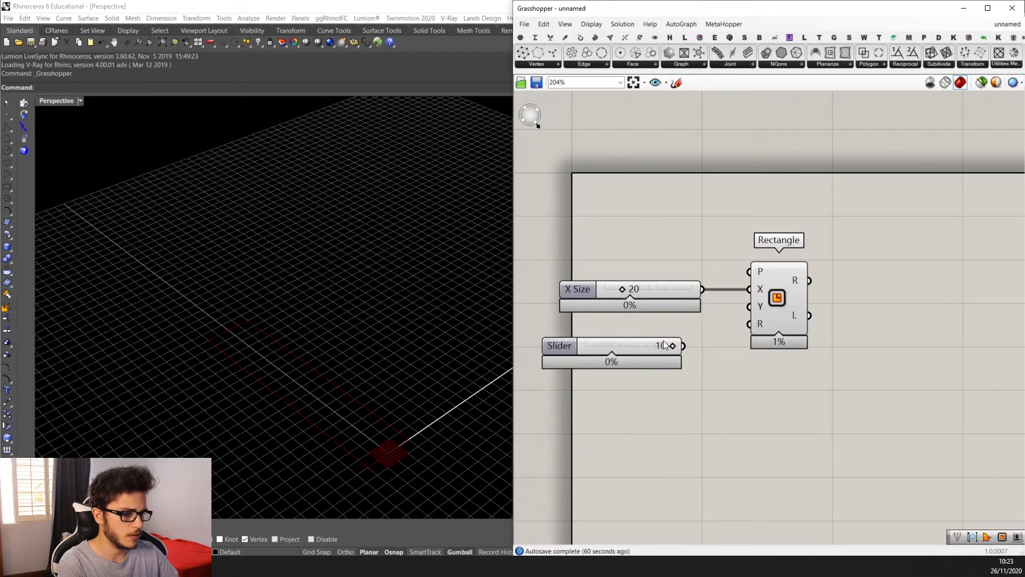
{"action": "left_click_drag", "start_coordinate": [685, 345], "coordinate": [749, 311]}
{"action": "scroll", "coordinate": [430, 348], "scroll_direction": "up", "scroll_amount": 3}
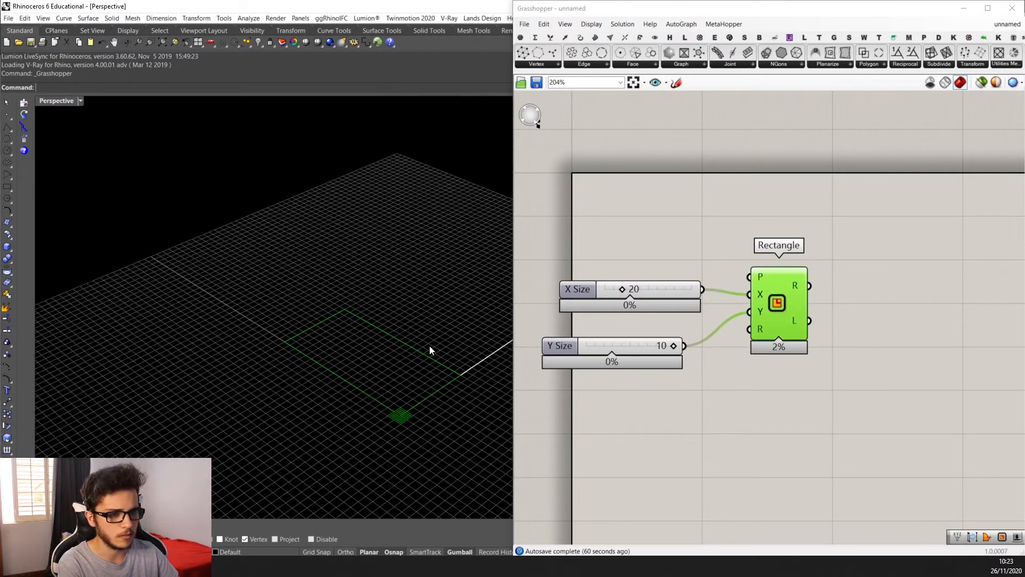
{"action": "right_click_drag", "start_coordinate": [620, 344], "coordinate": [590, 355]}
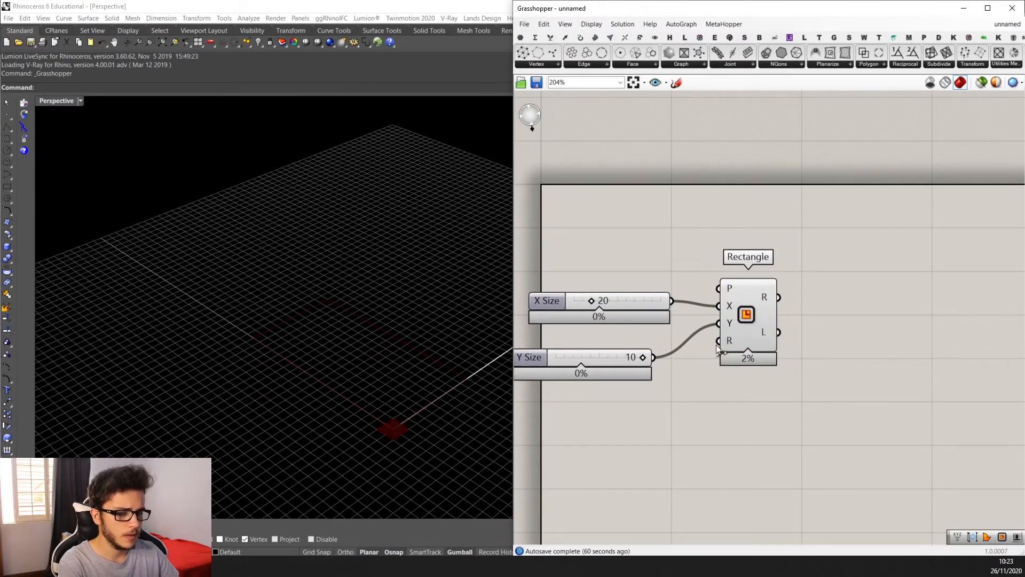
{"action": "scroll", "coordinate": [675, 333], "scroll_direction": "down", "scroll_amount": 1}
{"action": "left_click", "coordinate": [682, 311]}
{"action": "left_click_drag", "start_coordinate": [563, 336], "coordinate": [571, 335]}
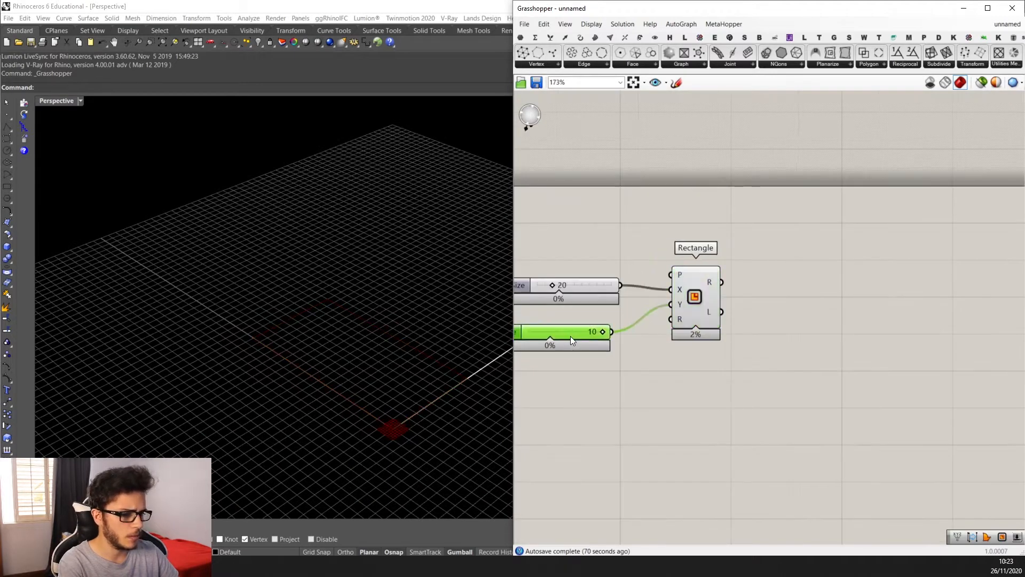
Add a Boundary Surfaces component beside the Rectangle and feed the Rectangle's R output into its E input.
{"action": "double_click", "coordinate": [794, 342]}
{"action": "type", "text": "boundary"}
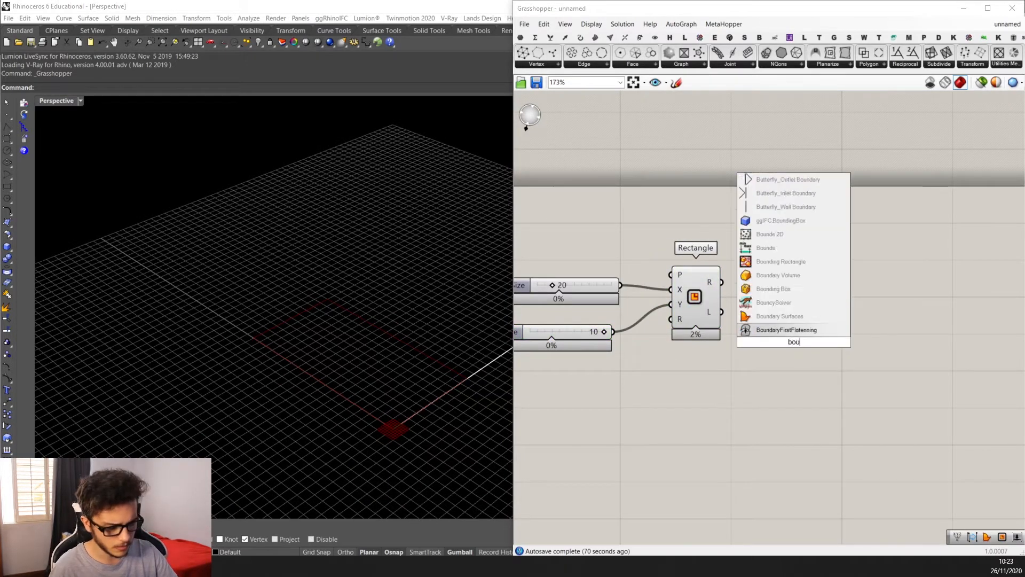
{"action": "key", "text": "Return"}
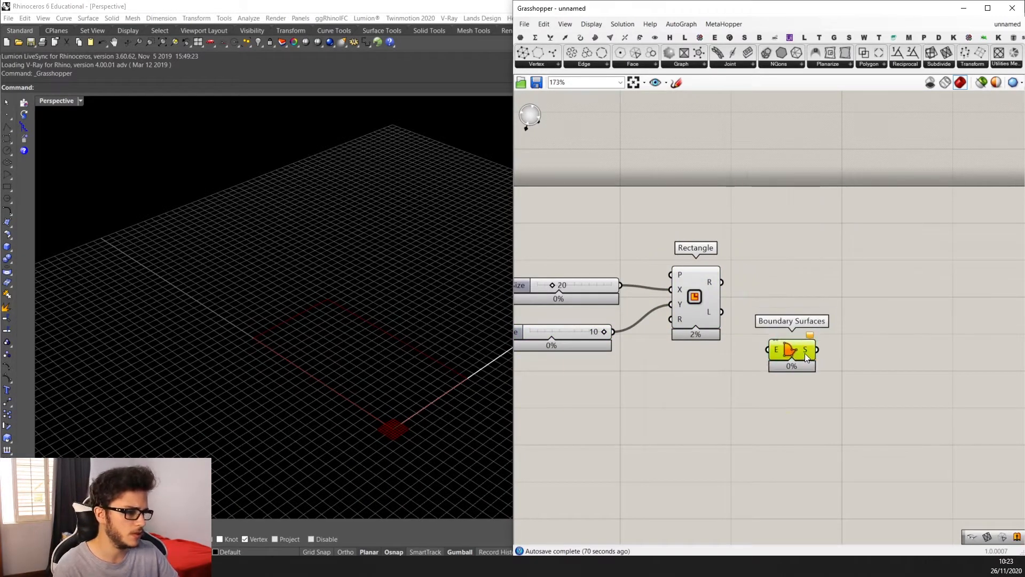
{"action": "left_click_drag", "start_coordinate": [805, 354], "coordinate": [800, 307]}
{"action": "scroll", "coordinate": [790, 303], "scroll_direction": "up", "scroll_amount": 2}
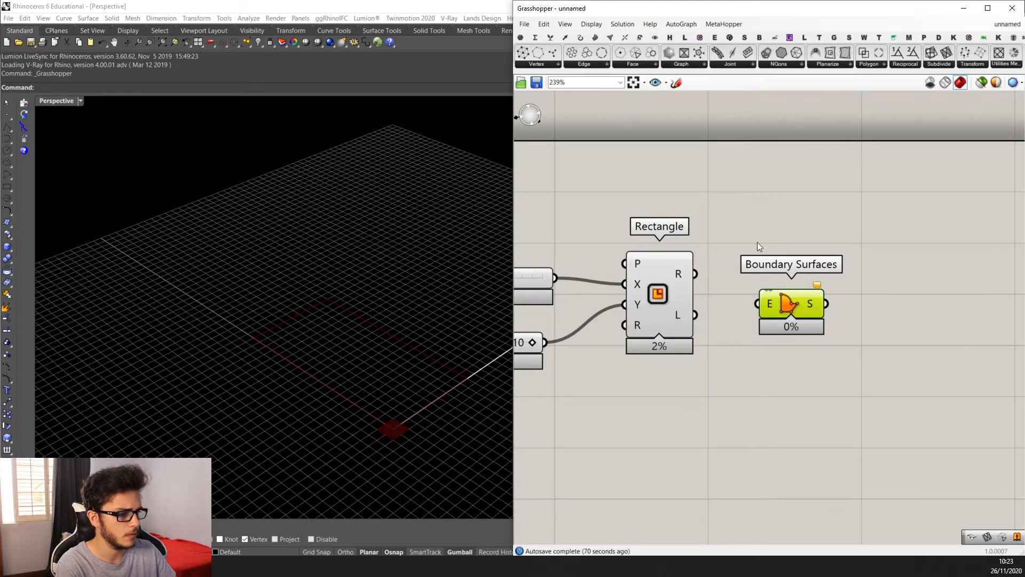
{"action": "scroll", "coordinate": [796, 299], "scroll_direction": "down", "scroll_amount": 1}
{"action": "scroll", "coordinate": [801, 299], "scroll_direction": "up", "scroll_amount": 2}
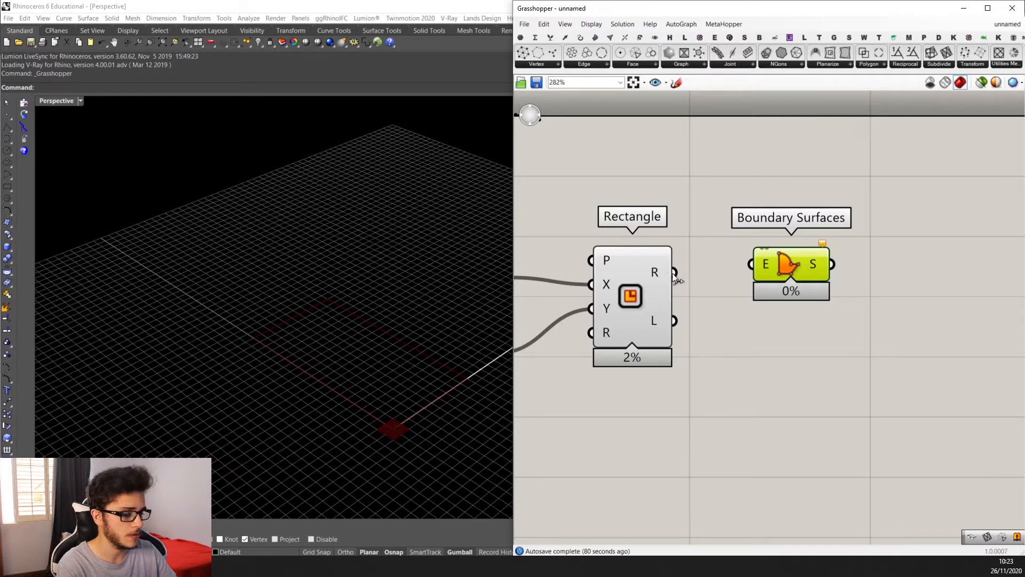
{"action": "left_click_drag", "start_coordinate": [673, 274], "coordinate": [805, 286]}
{"action": "scroll", "coordinate": [430, 348], "scroll_direction": "up", "scroll_amount": 2}
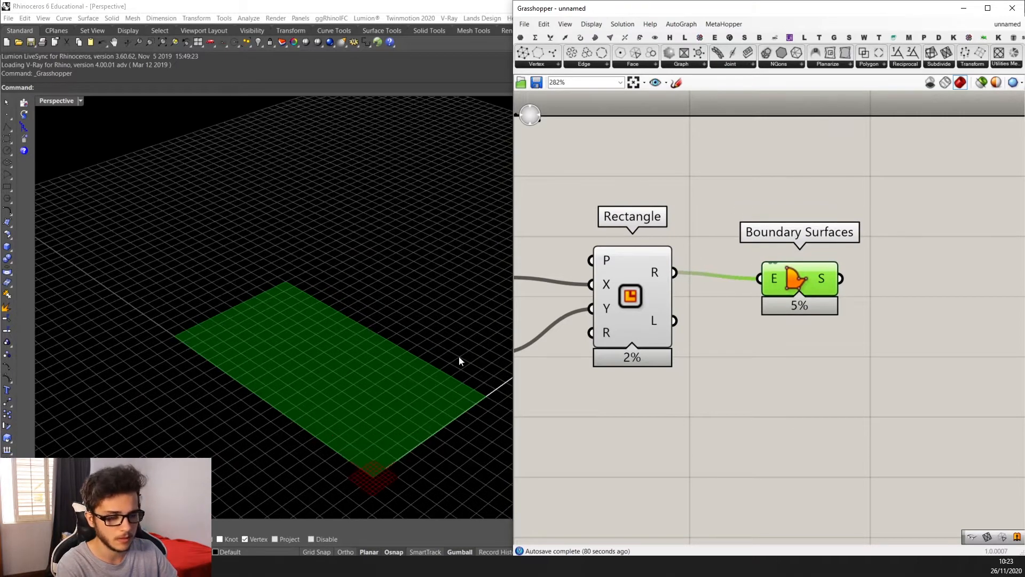
Place the NGon DiamondDivide component and connect the Boundary Surfaces output to its surface input S.
{"action": "scroll", "coordinate": [389, 299], "scroll_direction": "down", "scroll_amount": 2}
{"action": "scroll", "coordinate": [398, 304], "scroll_direction": "up", "scroll_amount": 1}
{"action": "right_click_drag", "start_coordinate": [914, 284], "coordinate": [794, 290]}
{"action": "left_click", "coordinate": [851, 283]}
{"action": "scroll", "coordinate": [876, 288], "scroll_direction": "down", "scroll_amount": 4}
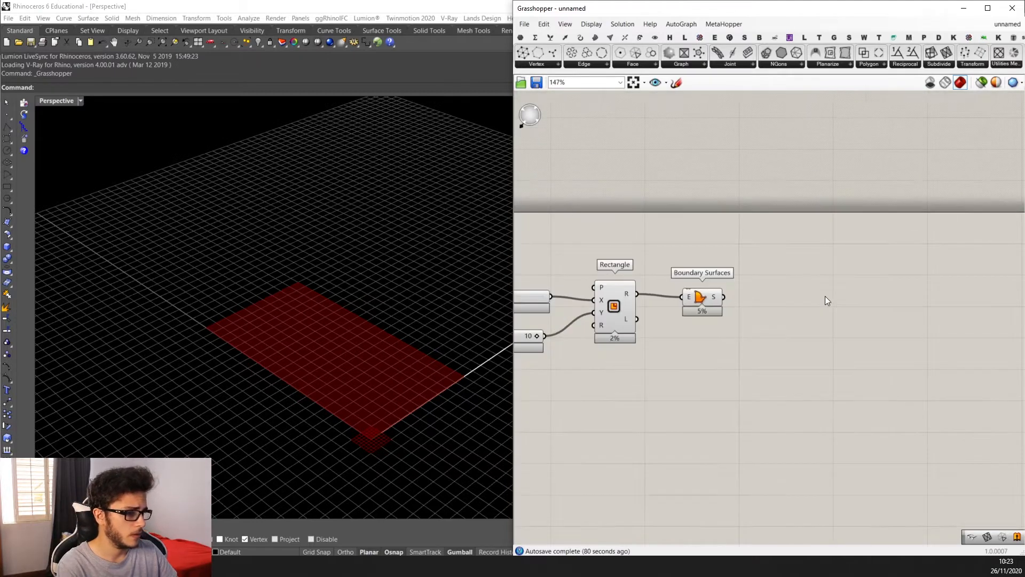
{"action": "scroll", "coordinate": [822, 297], "scroll_direction": "up", "scroll_amount": 1}
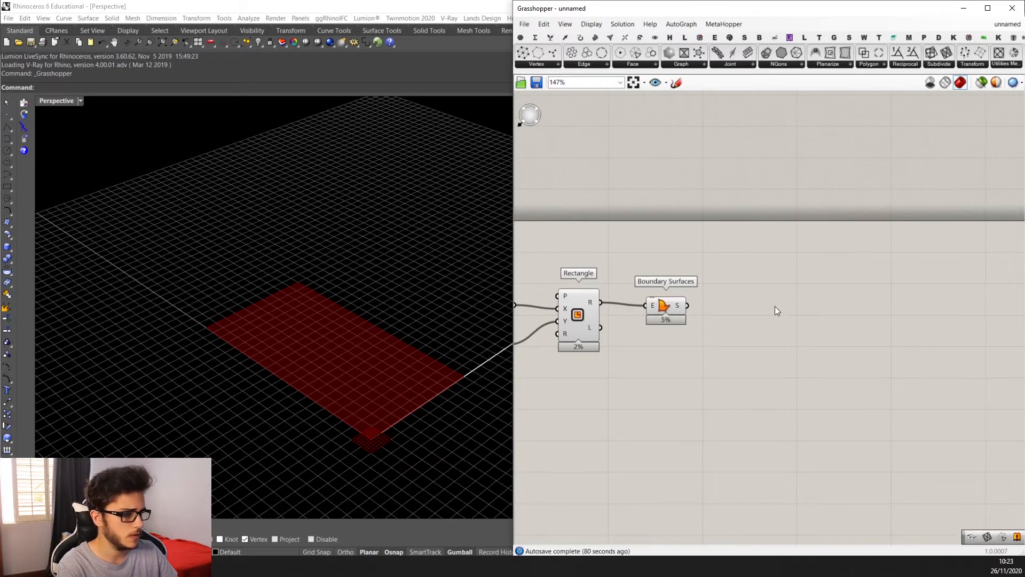
{"action": "right_click_drag", "start_coordinate": [774, 307], "coordinate": [759, 319]}
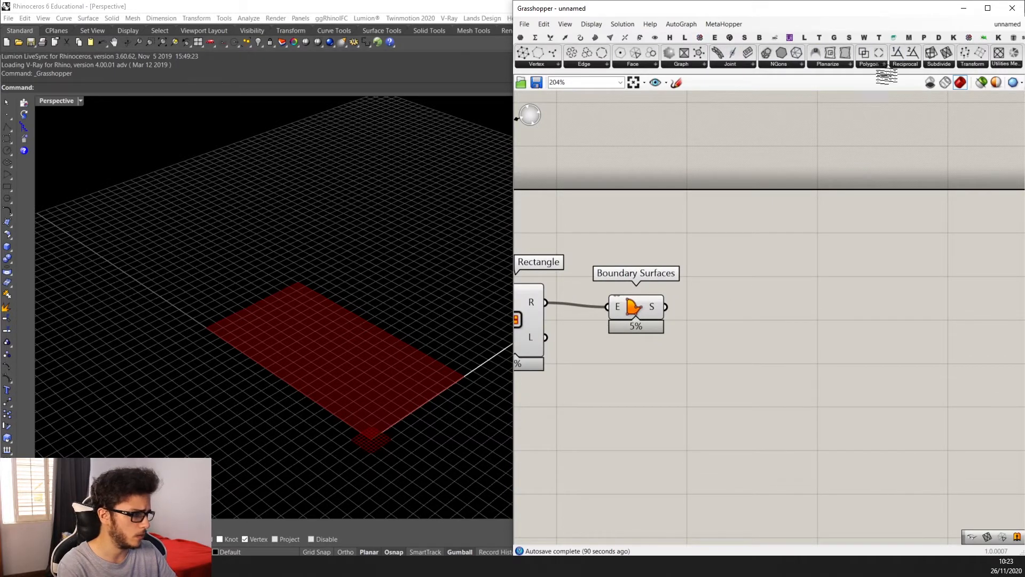
{"action": "left_click", "coordinate": [939, 65]}
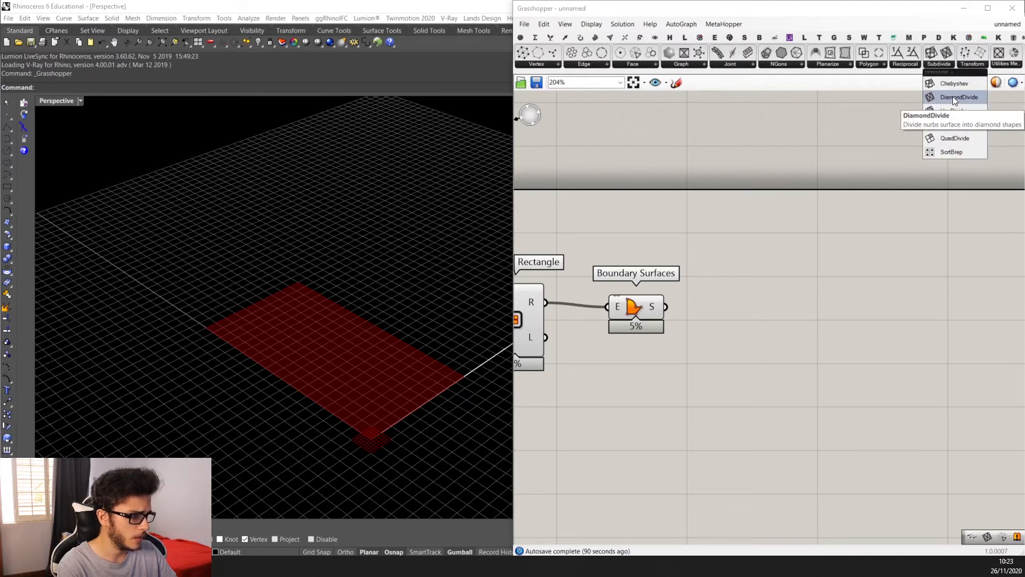
{"action": "left_click_drag", "start_coordinate": [953, 97], "coordinate": [774, 329]}
{"action": "scroll", "coordinate": [699, 331], "scroll_direction": "up", "scroll_amount": 2}
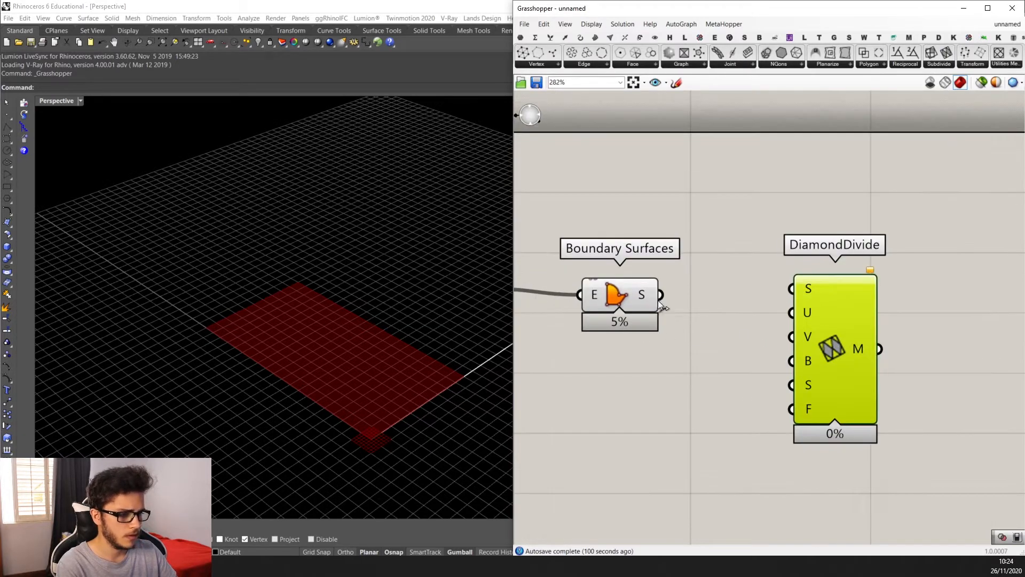
{"action": "left_click_drag", "start_coordinate": [658, 291], "coordinate": [792, 290]}
Add a number slider with value 4, connect it to DiamondDivide's V input and position it below Boundary Surfaces.
{"action": "right_click_drag", "start_coordinate": [358, 382], "coordinate": [346, 339]}
{"action": "scroll", "coordinate": [315, 369], "scroll_direction": "up", "scroll_amount": 3}
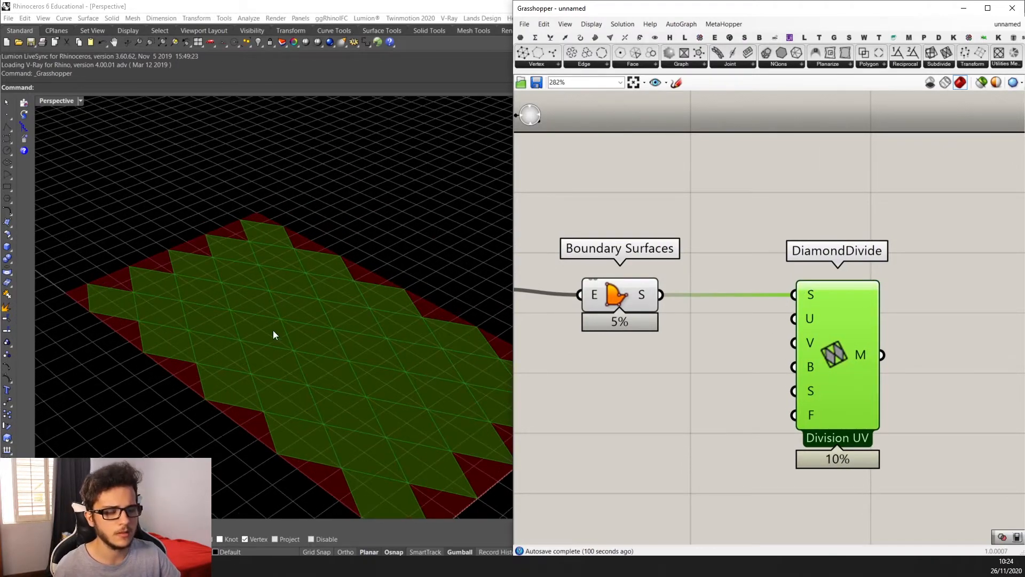
{"action": "right_click_drag", "start_coordinate": [274, 330], "coordinate": [348, 403]}
{"action": "scroll", "coordinate": [181, 304], "scroll_direction": "down", "scroll_amount": 3}
{"action": "scroll", "coordinate": [705, 294], "scroll_direction": "down", "scroll_amount": 3}
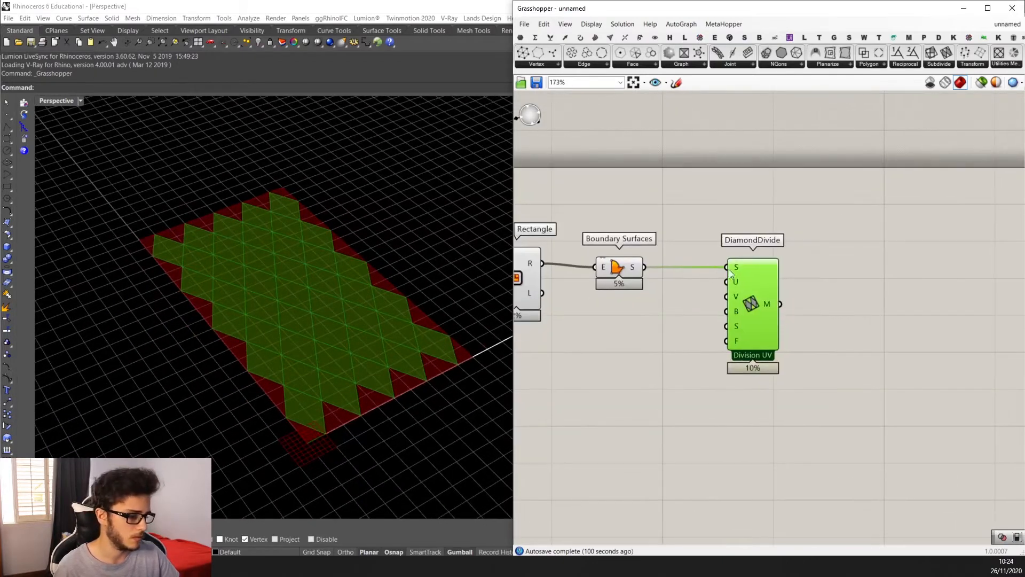
{"action": "scroll", "coordinate": [731, 272], "scroll_direction": "up", "scroll_amount": 2}
{"action": "double_click", "coordinate": [656, 320]}
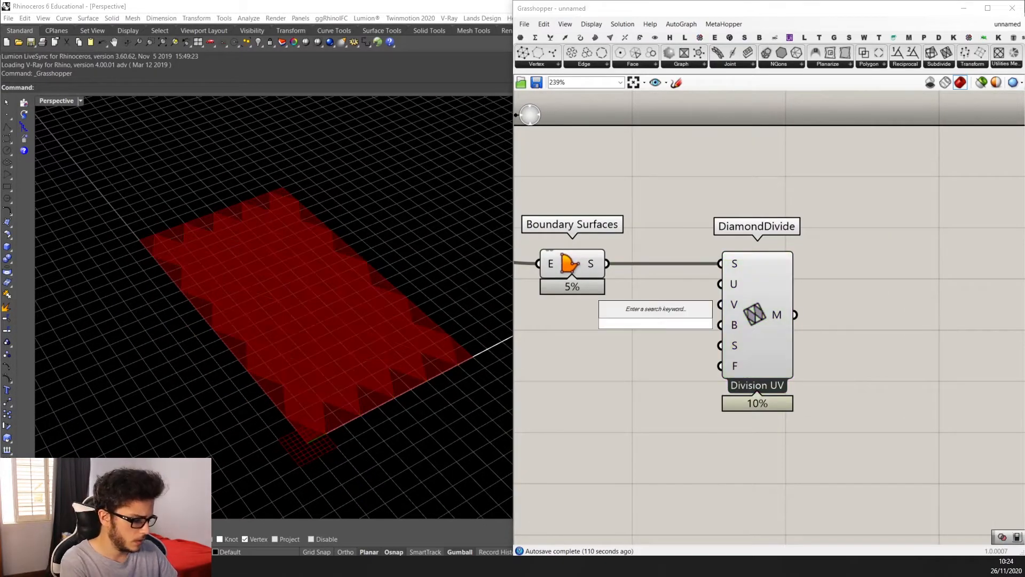
{"action": "type", "text": "4"}
{"action": "key", "text": "Return"}
{"action": "left_click_drag", "start_coordinate": [706, 327], "coordinate": [799, 312]}
{"action": "scroll", "coordinate": [776, 302], "scroll_direction": "up", "scroll_amount": 2}
{"action": "scroll", "coordinate": [796, 287], "scroll_direction": "down", "scroll_amount": 4}
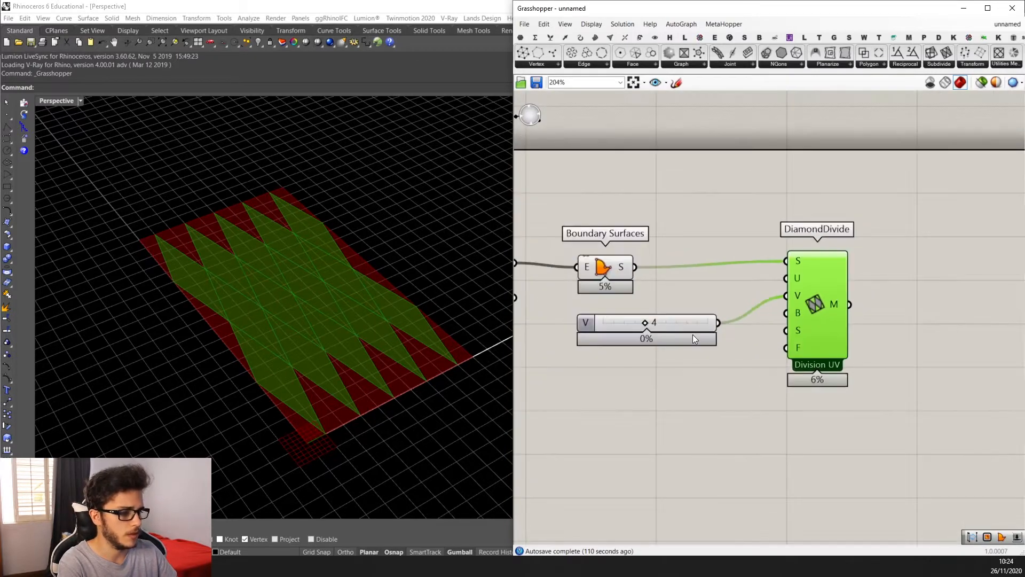
{"action": "left_click", "coordinate": [693, 335]}
Add a number slider with value 8 and connect it to DiamondDivide's U input.
{"action": "scroll", "coordinate": [783, 282], "scroll_direction": "up", "scroll_amount": 1}
{"action": "double_click", "coordinate": [657, 304]}
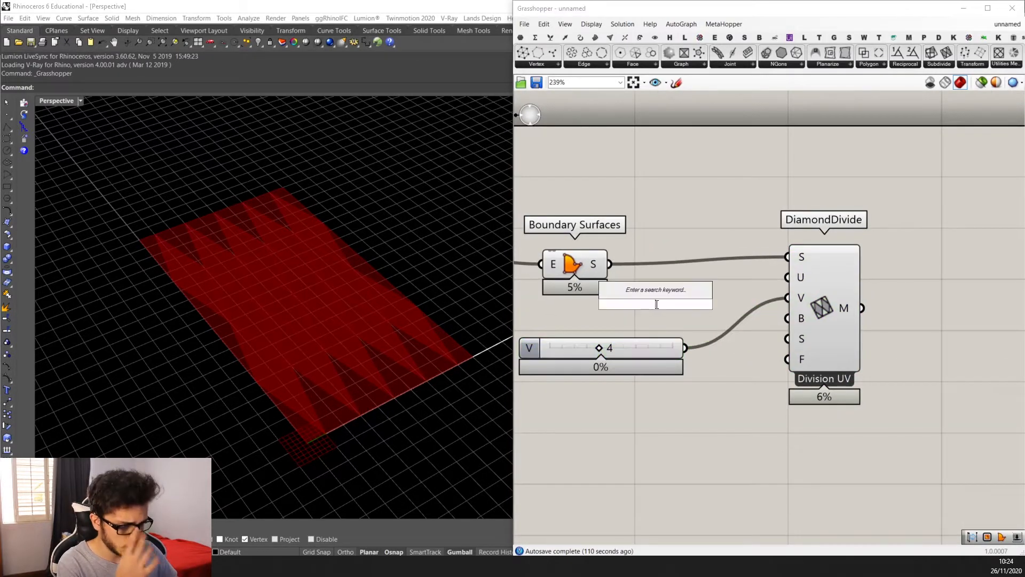
{"action": "type", "text": "8"}
{"action": "key", "text": "Return"}
{"action": "scroll", "coordinate": [656, 303], "scroll_direction": "up", "scroll_amount": 2}
{"action": "left_click_drag", "start_coordinate": [656, 304], "coordinate": [837, 266]}
Arrange the U and V sliders one above the other so they no longer overlap.
{"action": "right_click_drag", "start_coordinate": [406, 310], "coordinate": [481, 313]}
{"action": "scroll", "coordinate": [874, 294], "scroll_direction": "down", "scroll_amount": 3}
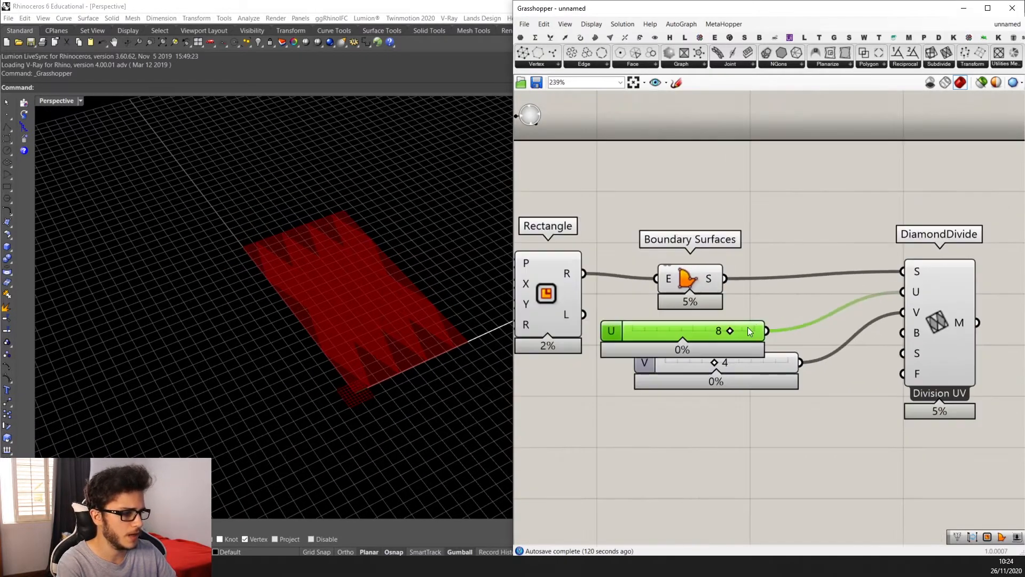
{"action": "left_click", "coordinate": [755, 367]}
{"action": "left_click_drag", "start_coordinate": [755, 367], "coordinate": [725, 371]}
{"action": "left_click_drag", "start_coordinate": [742, 329], "coordinate": [753, 325]}
{"action": "scroll", "coordinate": [918, 288], "scroll_direction": "up", "scroll_amount": 1}
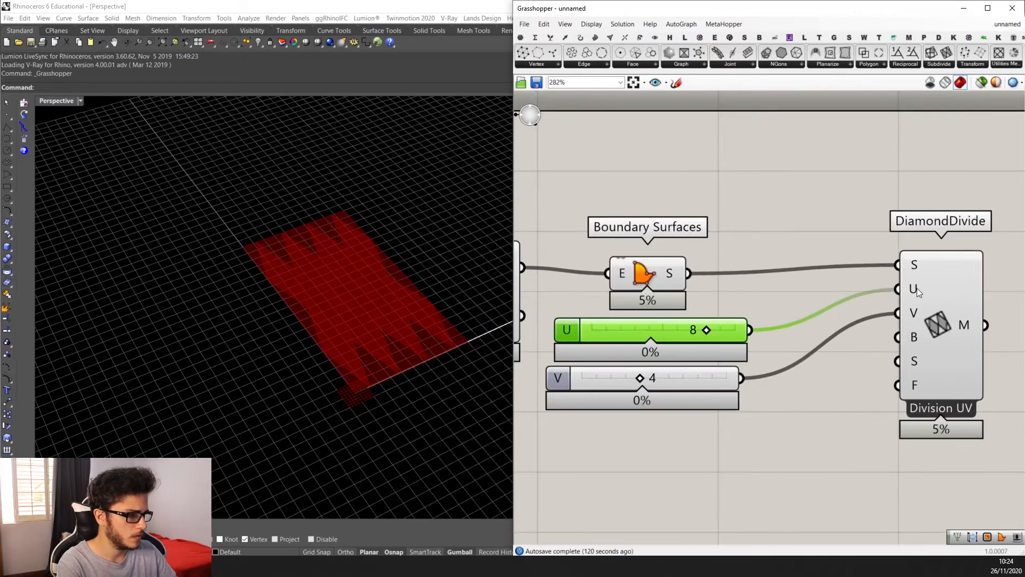
Examine the diamond subdivision preview on the rectangular surface in the Perspective viewport.
{"action": "scroll", "coordinate": [767, 318], "scroll_direction": "up", "scroll_amount": 1}
{"action": "scroll", "coordinate": [278, 315], "scroll_direction": "up", "scroll_amount": 3}
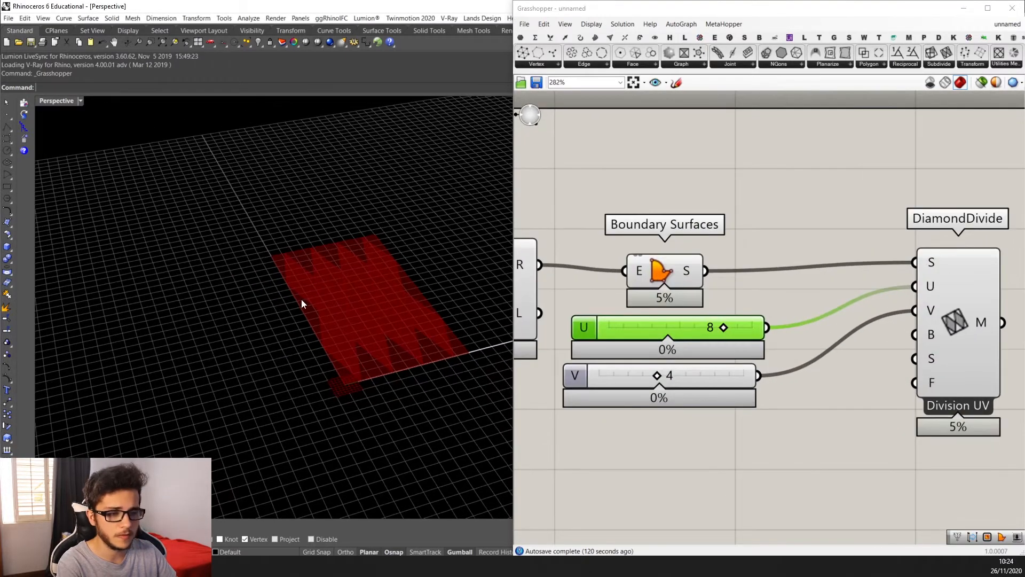
{"action": "scroll", "coordinate": [665, 327], "scroll_direction": "down", "scroll_amount": 1}
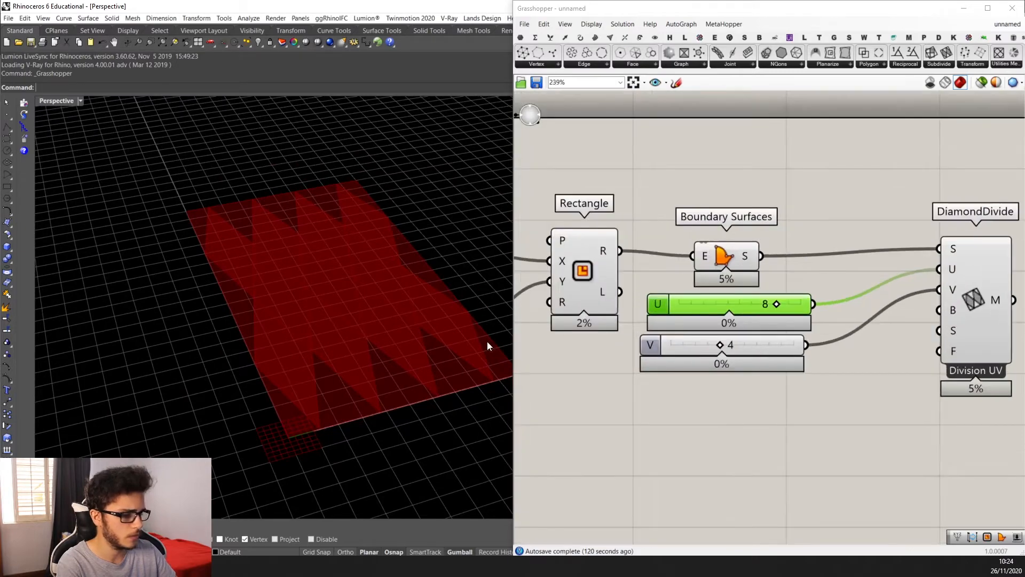
{"action": "scroll", "coordinate": [320, 364], "scroll_direction": "up", "scroll_amount": 2}
{"action": "scroll", "coordinate": [352, 357], "scroll_direction": "down", "scroll_amount": 3}
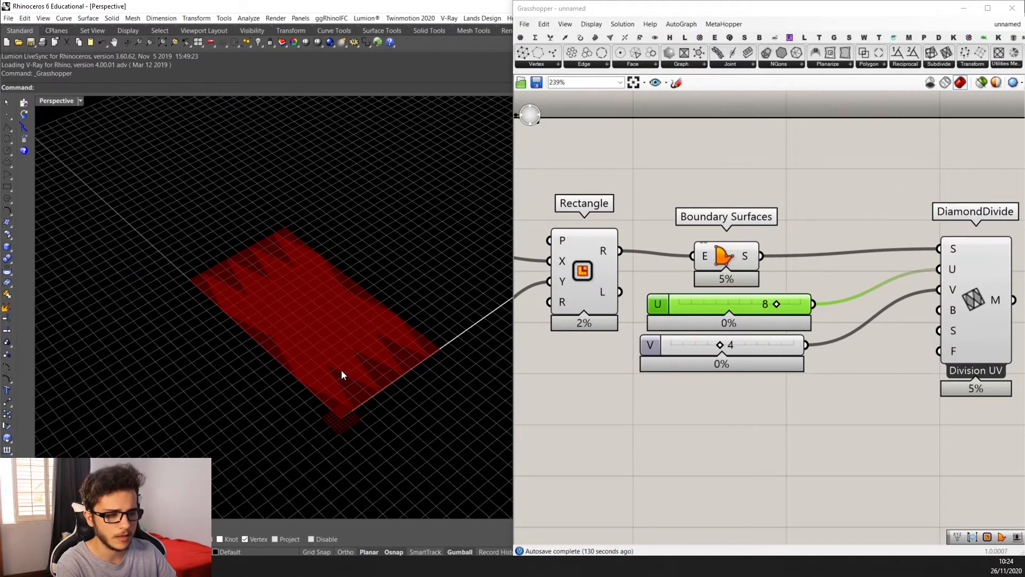
{"action": "scroll", "coordinate": [391, 323], "scroll_direction": "up", "scroll_amount": 3}
{"action": "scroll", "coordinate": [289, 328], "scroll_direction": "down", "scroll_amount": 1}
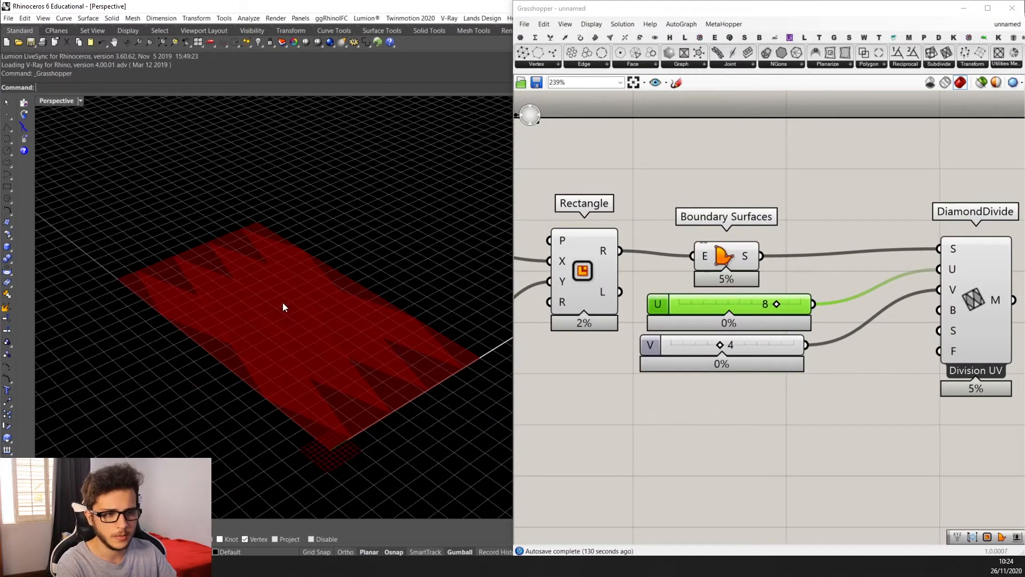
Set the U slider's rounding to even numbers (E).
{"action": "right_click_drag", "start_coordinate": [788, 322], "coordinate": [741, 328]}
{"action": "right_click", "coordinate": [694, 315]}
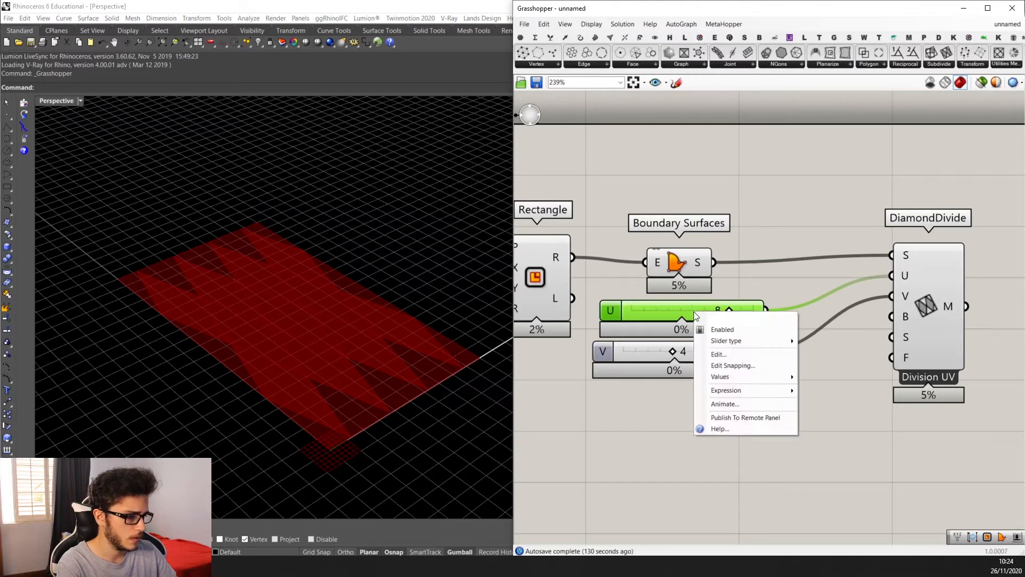
{"action": "left_click", "coordinate": [719, 355]}
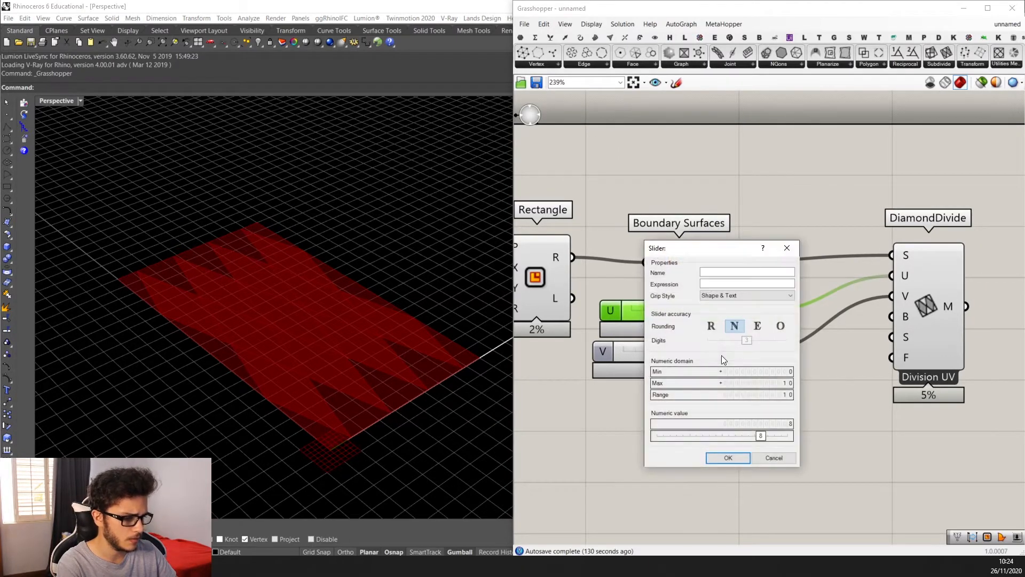
{"action": "left_click", "coordinate": [758, 325]}
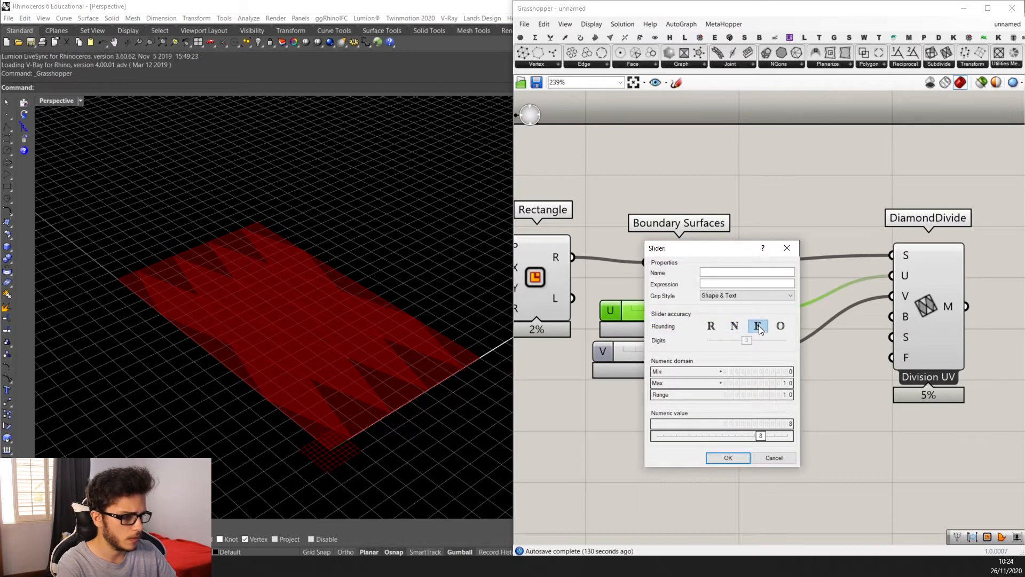
{"action": "left_click", "coordinate": [737, 456]}
Set the U slider to 6 and check the resulting diamond pattern.
{"action": "scroll", "coordinate": [730, 316], "scroll_direction": "up", "scroll_amount": 2}
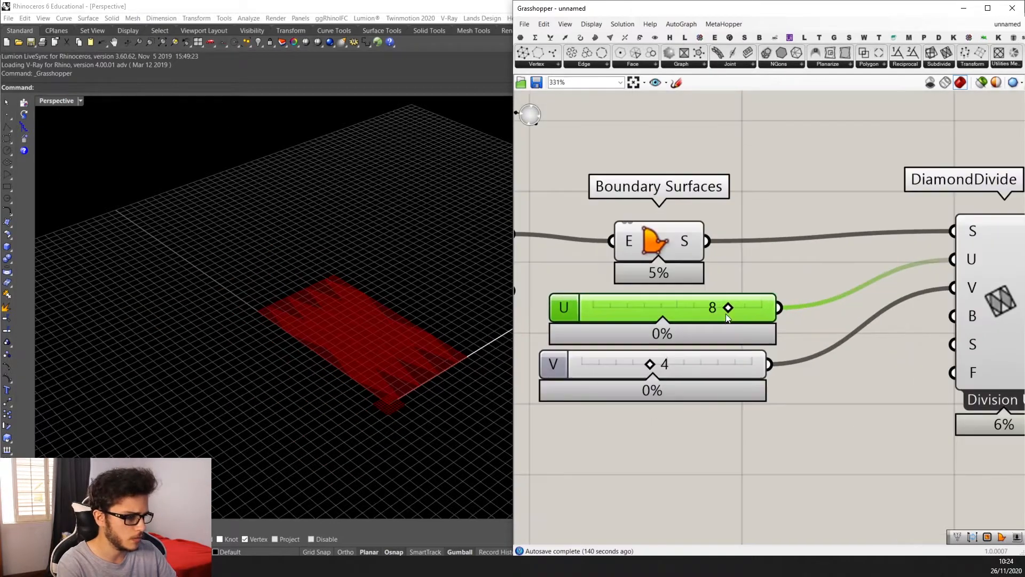
{"action": "left_click_drag", "start_coordinate": [729, 308], "coordinate": [693, 305]}
{"action": "scroll", "coordinate": [687, 310], "scroll_direction": "up", "scroll_amount": 1}
{"action": "scroll", "coordinate": [706, 322], "scroll_direction": "down", "scroll_amount": 1}
{"action": "scroll", "coordinate": [633, 360], "scroll_direction": "up", "scroll_amount": 2}
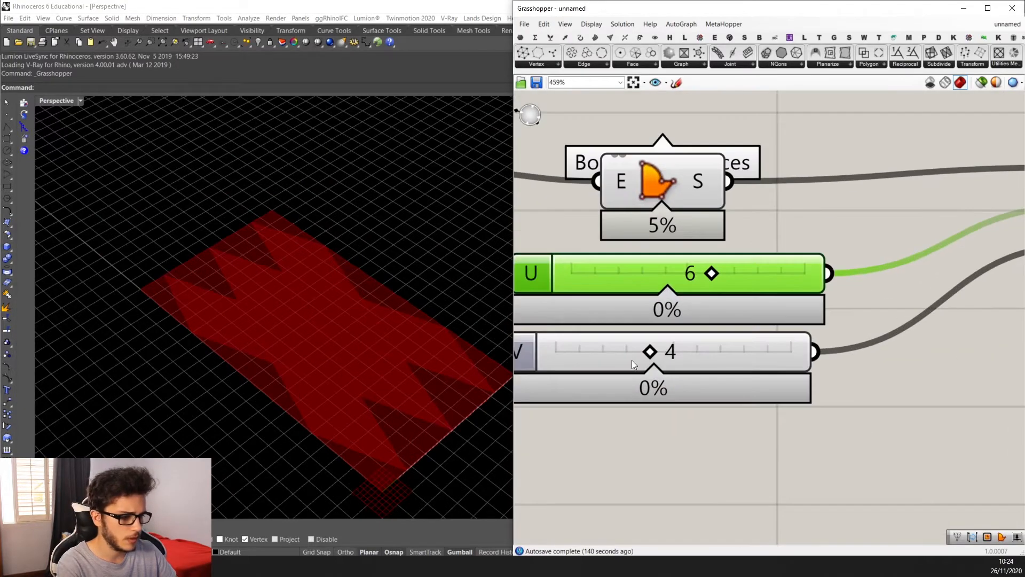
{"action": "scroll", "coordinate": [776, 337], "scroll_direction": "down", "scroll_amount": 5}
{"action": "scroll", "coordinate": [768, 325], "scroll_direction": "up", "scroll_amount": 3}
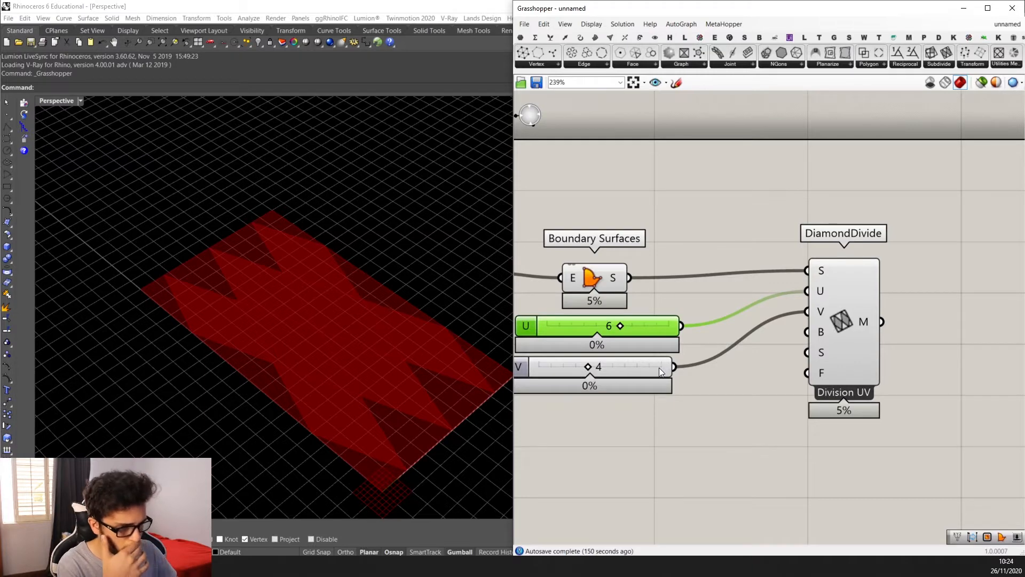
Set the U slider to 4 and the V slider to 6, with the V slider spaced further below.
{"action": "left_click_drag", "start_coordinate": [621, 327], "coordinate": [646, 309]}
{"action": "scroll", "coordinate": [649, 326], "scroll_direction": "down", "scroll_amount": 1}
{"action": "scroll", "coordinate": [674, 326], "scroll_direction": "up", "scroll_amount": 1}
{"action": "scroll", "coordinate": [662, 304], "scroll_direction": "down", "scroll_amount": 2}
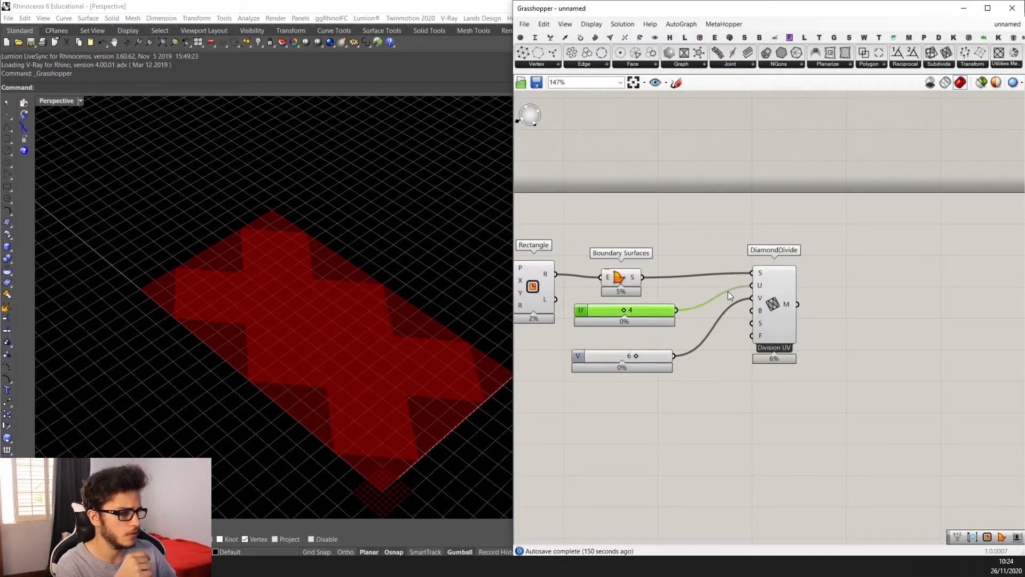
{"action": "scroll", "coordinate": [758, 291], "scroll_direction": "up", "scroll_amount": 1}
{"action": "scroll", "coordinate": [758, 286], "scroll_direction": "up", "scroll_amount": 1}
{"action": "scroll", "coordinate": [758, 286], "scroll_direction": "down", "scroll_amount": 1}
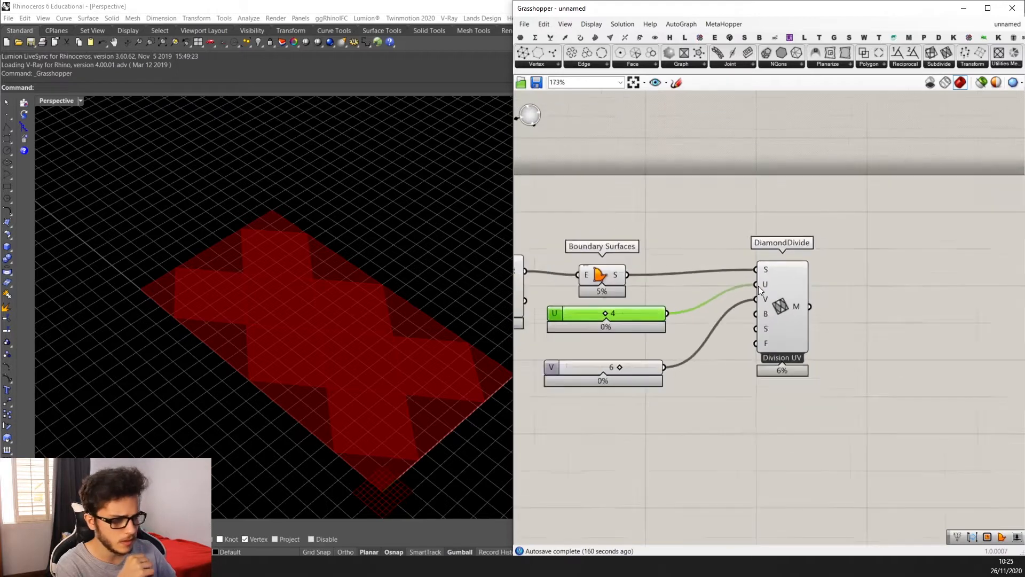
{"action": "scroll", "coordinate": [606, 317], "scroll_direction": "up", "scroll_amount": 1}
{"action": "scroll", "coordinate": [606, 314], "scroll_direction": "down", "scroll_amount": 1}
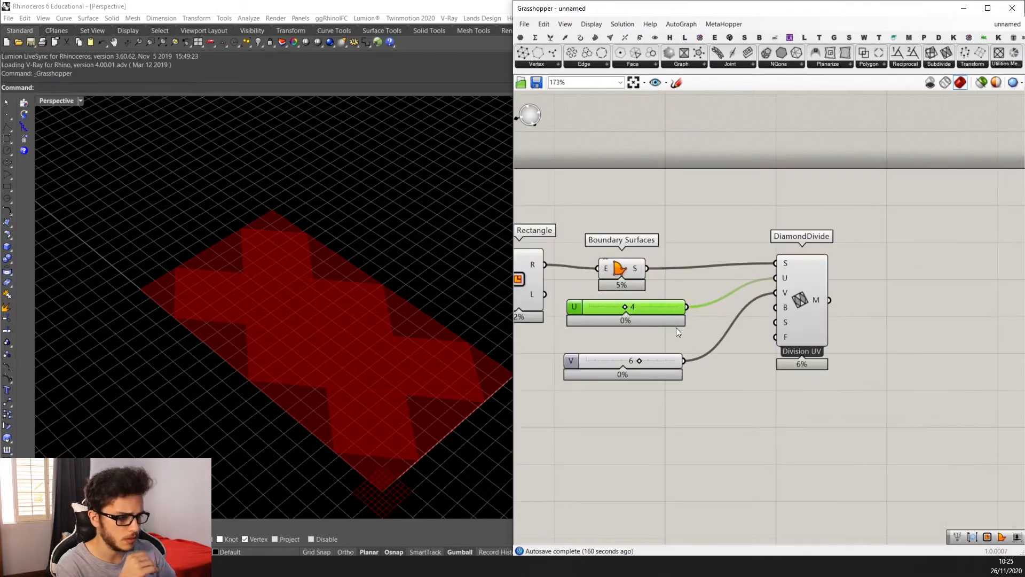
Delete the U slider and place a Panel component where it was.
{"action": "key", "text": "Delete"}
{"action": "double_click", "coordinate": [668, 308]}
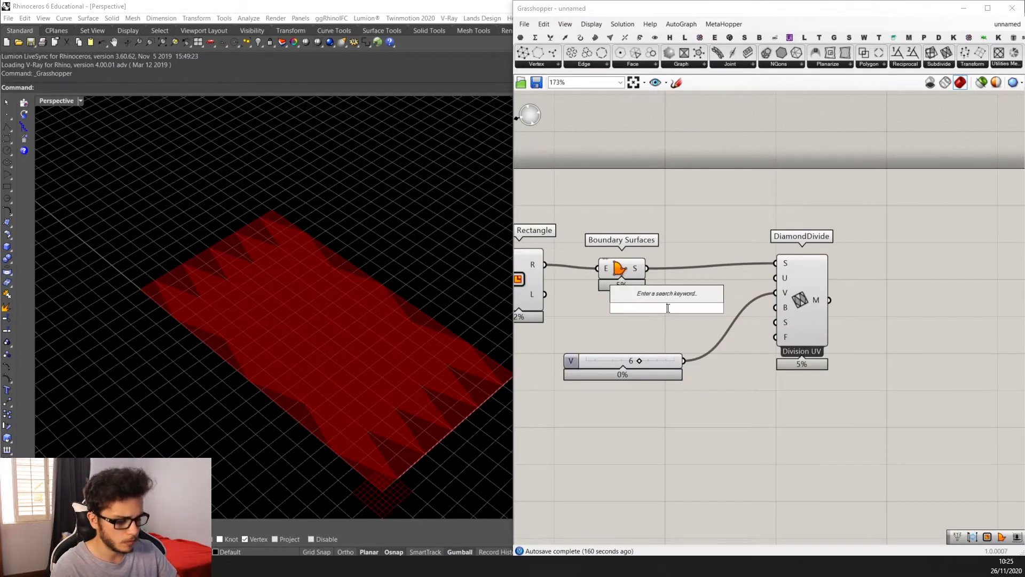
{"action": "type", "text": ";s"}
{"action": "key", "text": "BackSpace"}
{"action": "key", "text": "BackSpace"}
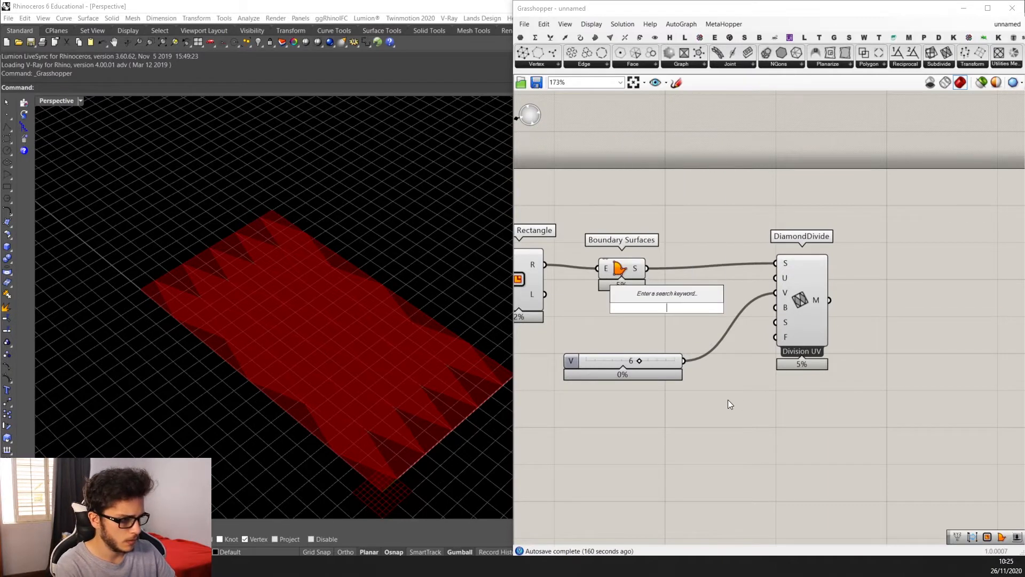
{"action": "type", "text": "pane"}
{"action": "key", "text": "Up"}
{"action": "key", "text": "Up"}
{"action": "key", "text": "Up"}
{"action": "key", "text": "Up"}
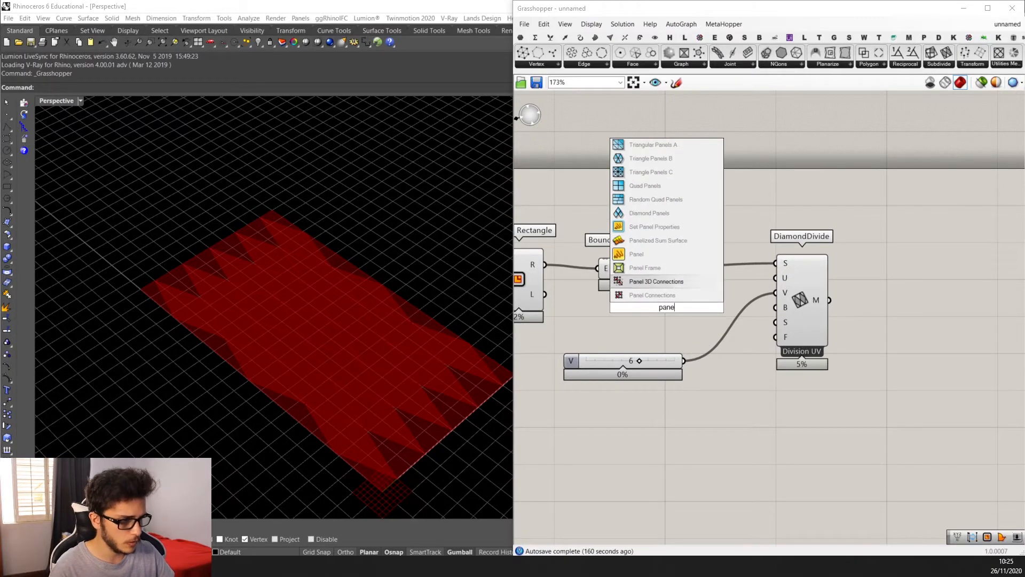
{"action": "key", "text": "Return"}
Enter 4 as the panel's content and connect the panel to DiamondDivide's U input.
{"action": "scroll", "coordinate": [602, 338], "scroll_direction": "up", "scroll_amount": 2}
{"action": "double_click", "coordinate": [693, 313]}
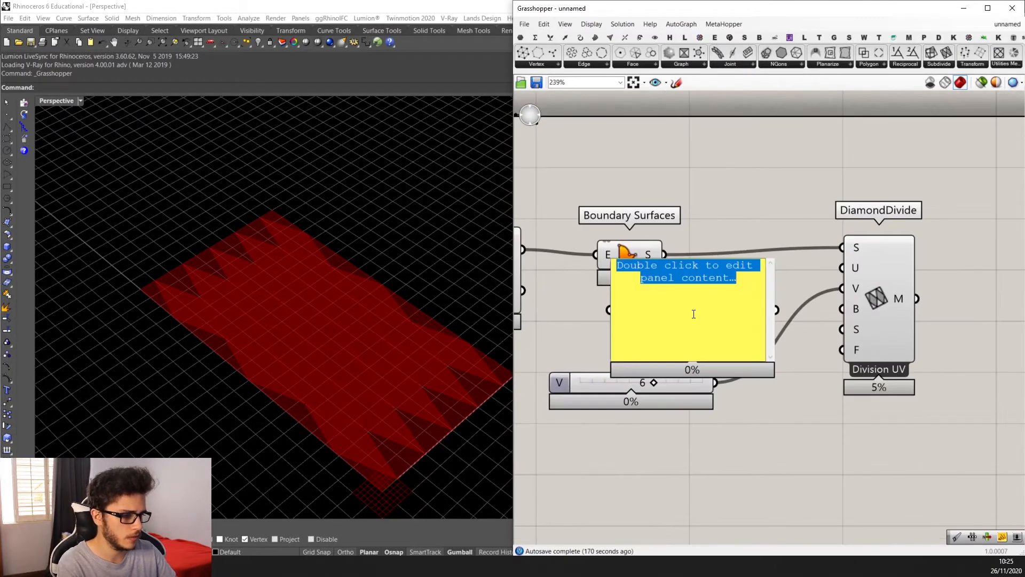
{"action": "type", "text": "4"}
{"action": "left_click", "coordinate": [789, 249]}
{"action": "left_click_drag", "start_coordinate": [752, 308], "coordinate": [842, 268]}
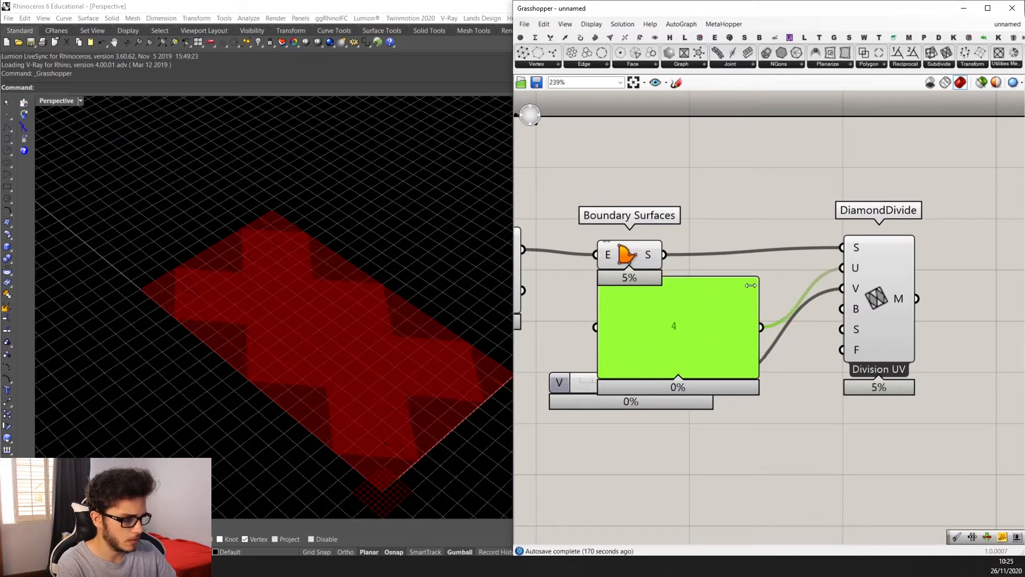
Shrink the panel and arrange it between Boundary Surfaces and the V slider without overlaps.
{"action": "left_click_drag", "start_coordinate": [761, 288], "coordinate": [676, 336]}
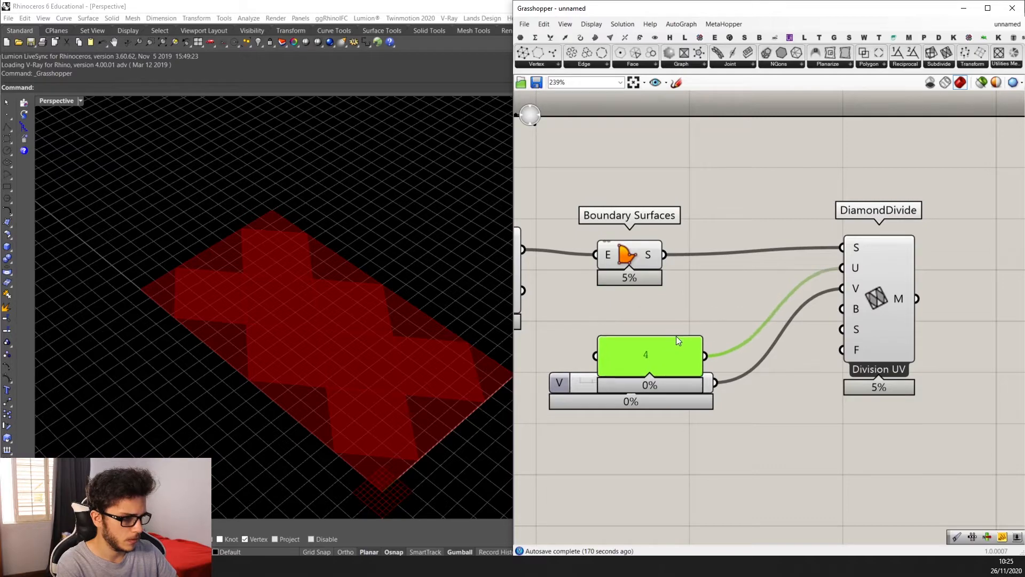
{"action": "mouse_move", "coordinate": [688, 377]}
{"action": "left_mouse_down"}
{"action": "mouse_move", "coordinate": [692, 392]}
{"action": "mouse_move", "coordinate": [658, 392]}
{"action": "mouse_move", "coordinate": [704, 392]}
{"action": "mouse_move", "coordinate": [676, 392]}
{"action": "left_mouse_up"}
{"action": "scroll", "coordinate": [677, 390], "scroll_direction": "up", "scroll_amount": 2}
{"action": "scroll", "coordinate": [336, 307], "scroll_direction": "down", "scroll_amount": 5}
{"action": "scroll", "coordinate": [336, 307], "scroll_direction": "up", "scroll_amount": 3}
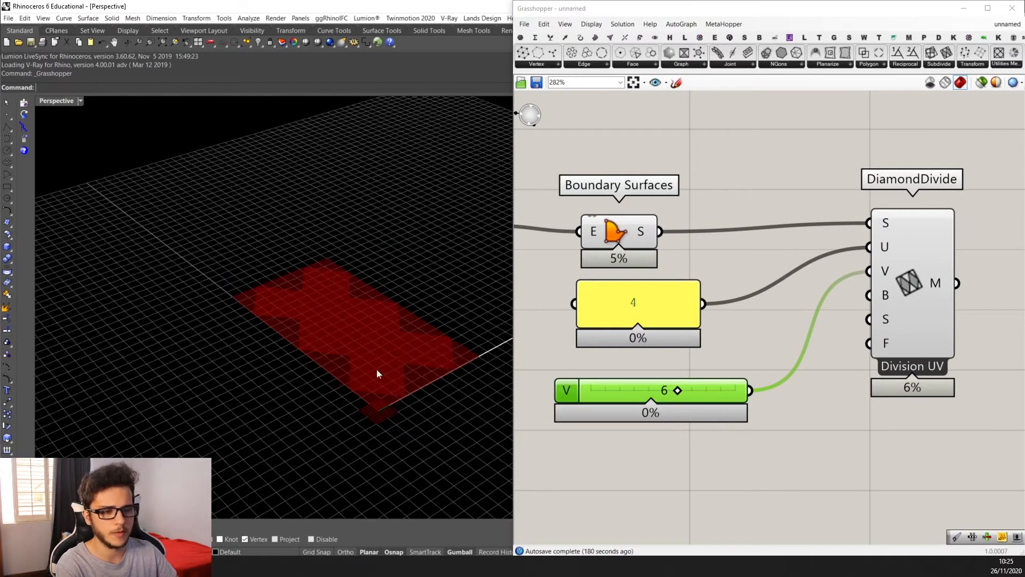
Highlight DiamondDivide's panels in the preview and read the description of its Boundary (B) input.
{"action": "scroll", "coordinate": [764, 328], "scroll_direction": "down", "scroll_amount": 3}
{"action": "scroll", "coordinate": [773, 370], "scroll_direction": "up", "scroll_amount": 1}
{"action": "scroll", "coordinate": [773, 369], "scroll_direction": "up", "scroll_amount": 3}
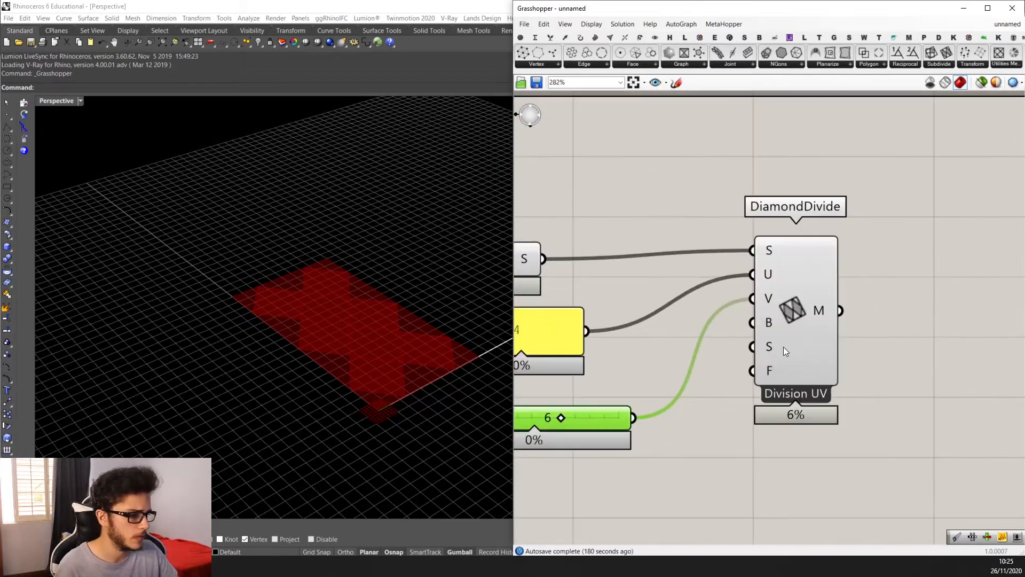
{"action": "left_click", "coordinate": [825, 348]}
{"action": "scroll", "coordinate": [810, 325], "scroll_direction": "up", "scroll_amount": 1}
{"action": "scroll", "coordinate": [810, 324], "scroll_direction": "up", "scroll_amount": 1}
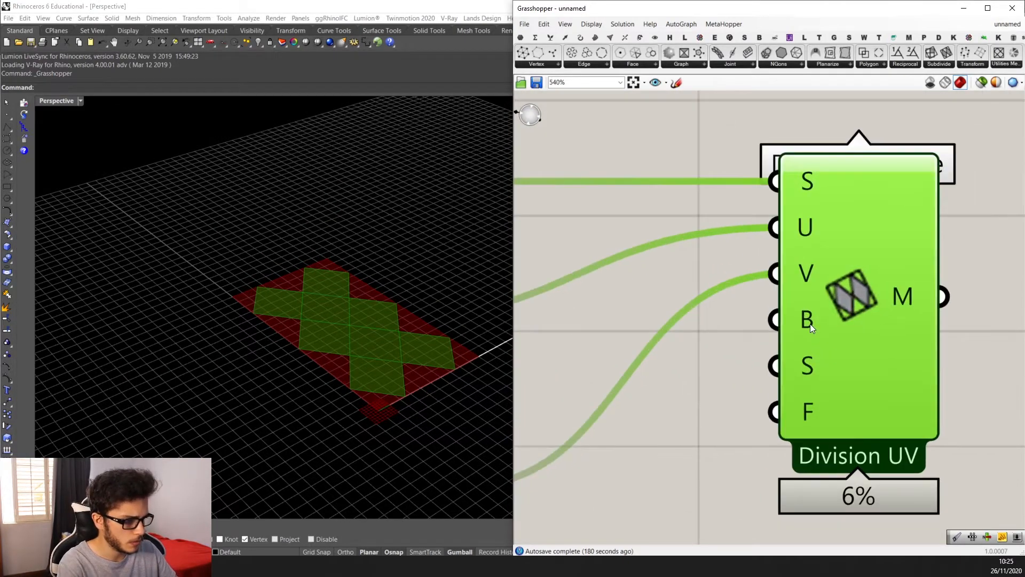
{"action": "scroll", "coordinate": [810, 323], "scroll_direction": "up", "scroll_amount": 1}
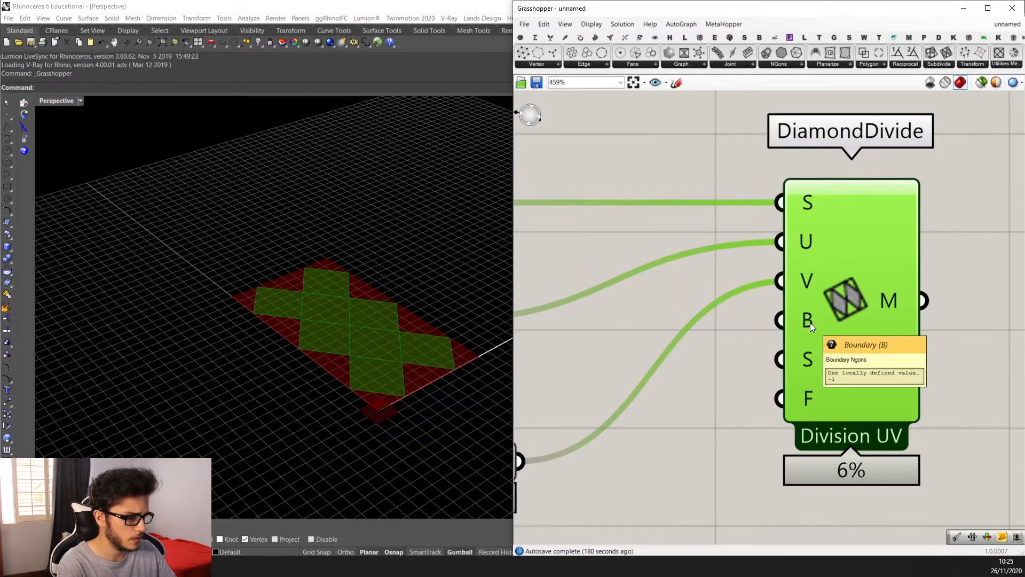
{"action": "scroll", "coordinate": [810, 323], "scroll_direction": "down", "scroll_amount": 2}
{"action": "scroll", "coordinate": [815, 322], "scroll_direction": "up", "scroll_amount": 1}
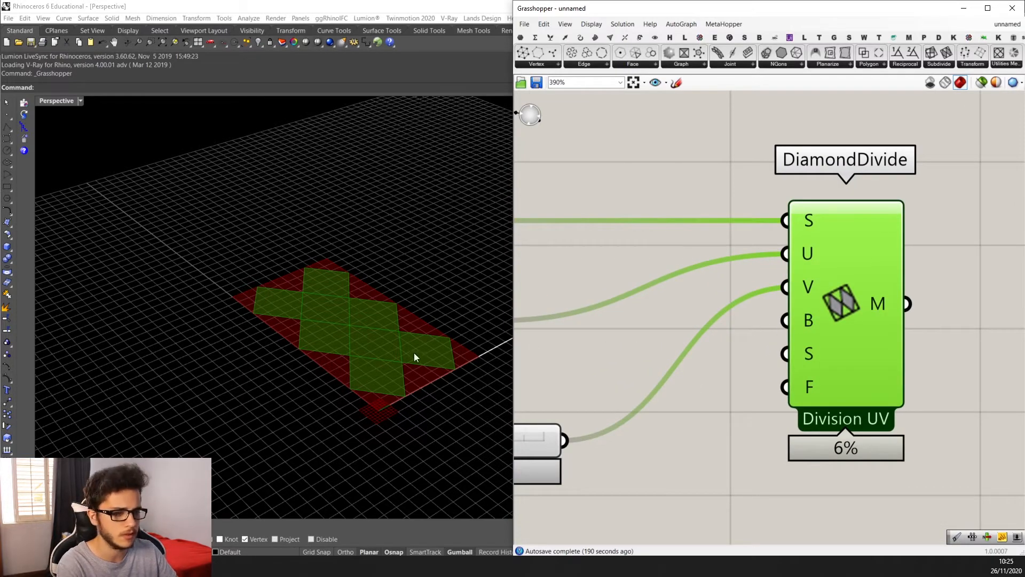
{"action": "right_click_drag", "start_coordinate": [415, 352], "coordinate": [385, 348]}
{"action": "right_click_drag", "start_coordinate": [461, 288], "coordinate": [389, 320]}
{"action": "scroll", "coordinate": [769, 374], "scroll_direction": "down", "scroll_amount": 3}
Add a number slider with value 0 below the V slider and connect it to DiamondDivide's B input.
{"action": "double_click", "coordinate": [678, 448]}
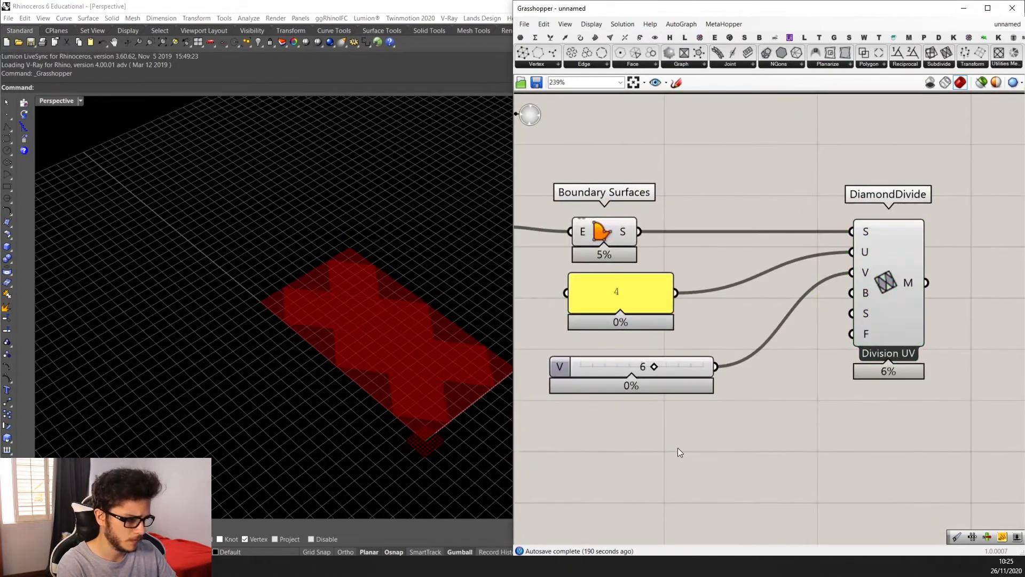
{"action": "type", "text": "0"}
{"action": "key", "text": "Return"}
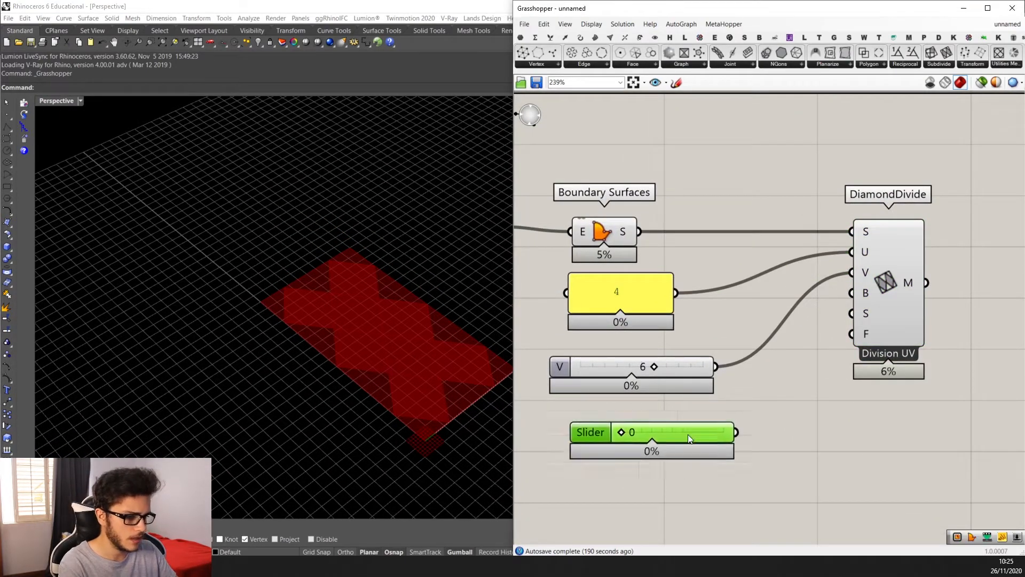
{"action": "scroll", "coordinate": [363, 383], "scroll_direction": "up", "scroll_amount": 2}
{"action": "scroll", "coordinate": [303, 421], "scroll_direction": "down", "scroll_amount": 2}
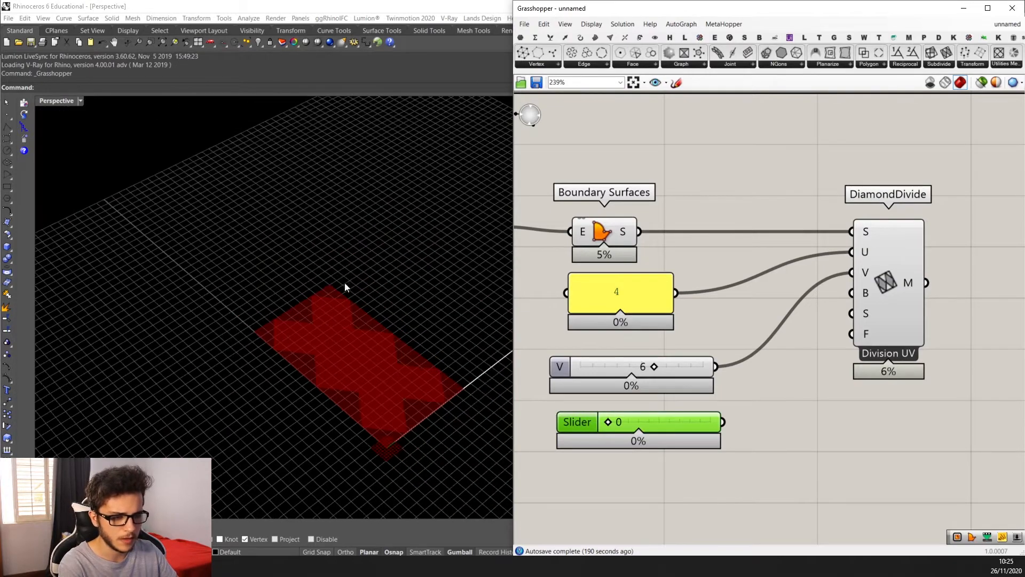
{"action": "scroll", "coordinate": [446, 403], "scroll_direction": "up", "scroll_amount": 2}
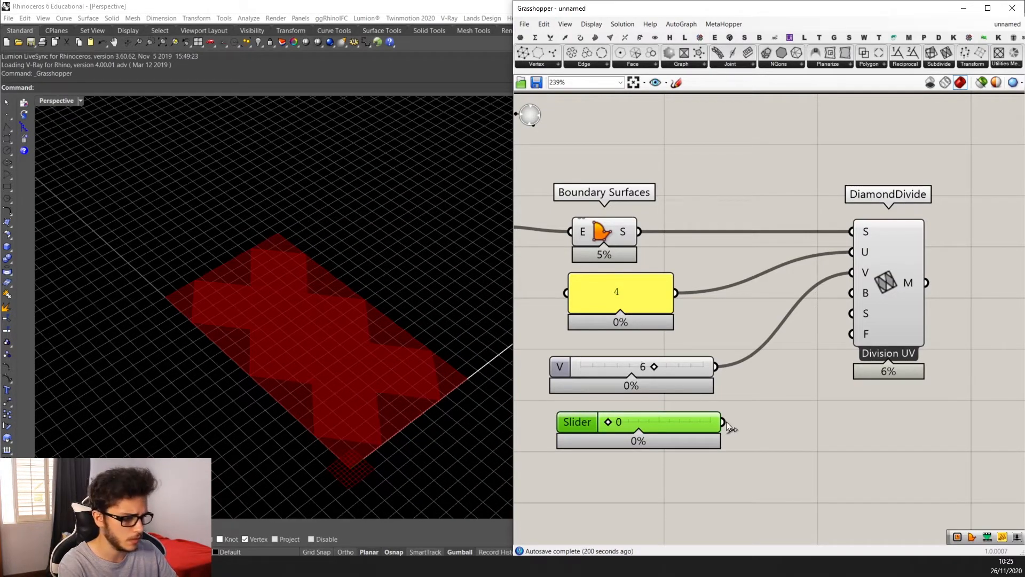
{"action": "left_click_drag", "start_coordinate": [724, 421], "coordinate": [852, 293]}
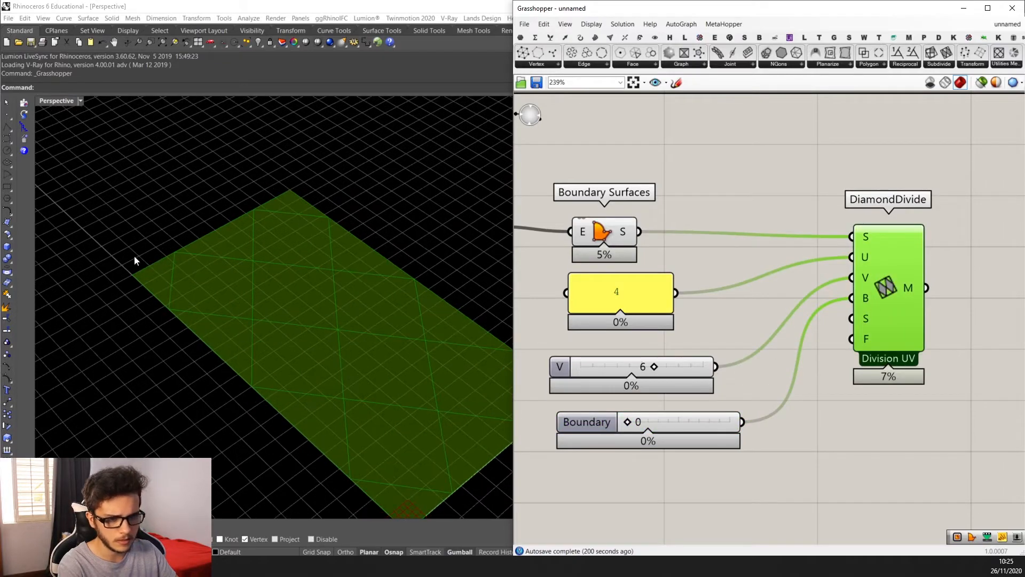
Examine the panels along the surface's edges in the Perspective viewport.
{"action": "scroll", "coordinate": [307, 348], "scroll_direction": "down", "scroll_amount": 3}
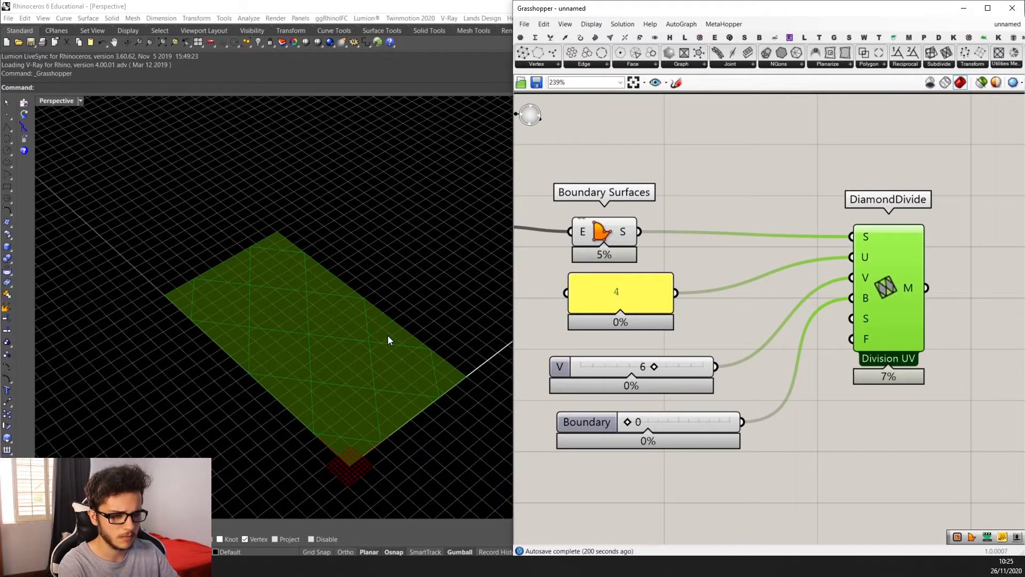
{"action": "scroll", "coordinate": [319, 265], "scroll_direction": "up", "scroll_amount": 2}
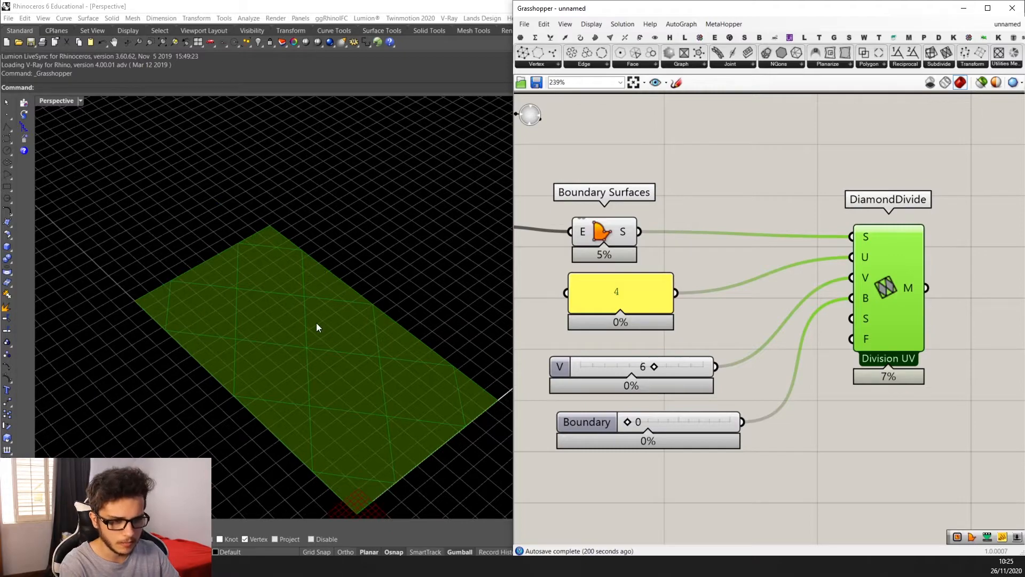
{"action": "scroll", "coordinate": [316, 327], "scroll_direction": "down", "scroll_amount": 2}
{"action": "scroll", "coordinate": [291, 330], "scroll_direction": "up", "scroll_amount": 2}
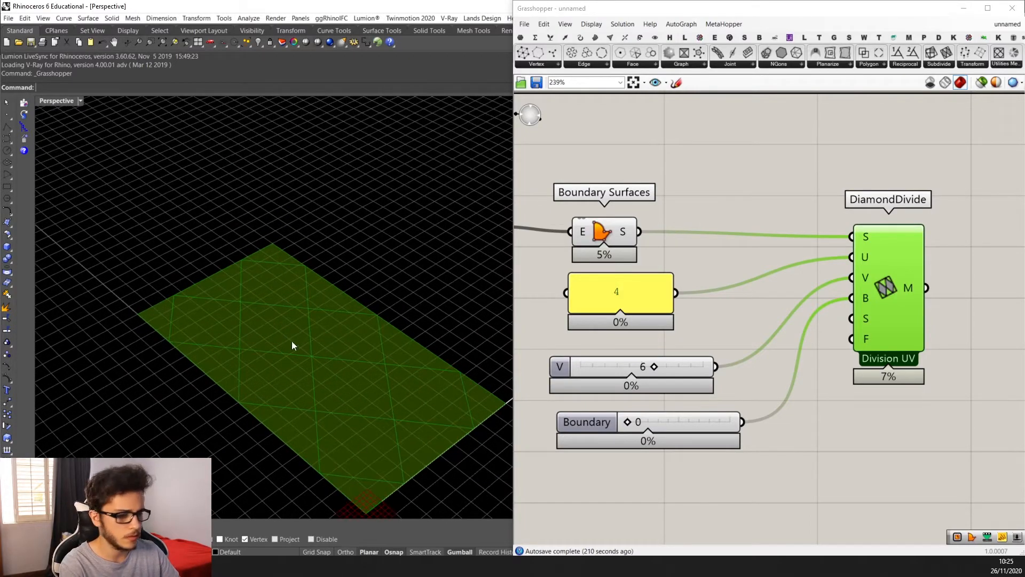
{"action": "scroll", "coordinate": [291, 344], "scroll_direction": "down", "scroll_amount": 2}
{"action": "scroll", "coordinate": [835, 350], "scroll_direction": "down", "scroll_amount": 4}
{"action": "scroll", "coordinate": [831, 347], "scroll_direction": "up", "scroll_amount": 3}
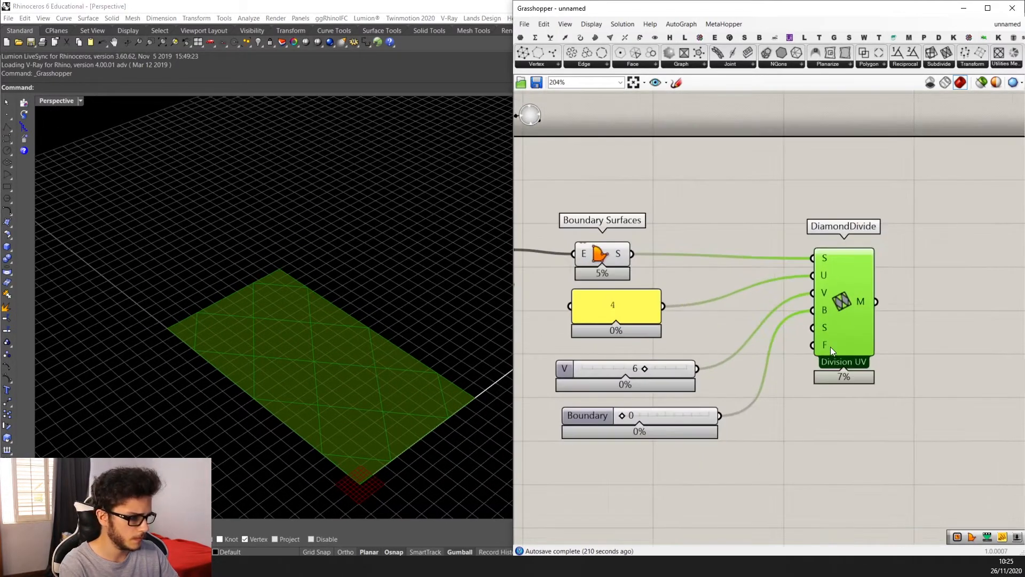
Add a Boolean Toggle below the Boundary slider and read the description of DiamondDivide's Swap (S) input.
{"action": "double_click", "coordinate": [658, 472]}
{"action": "type", "text": "b"}
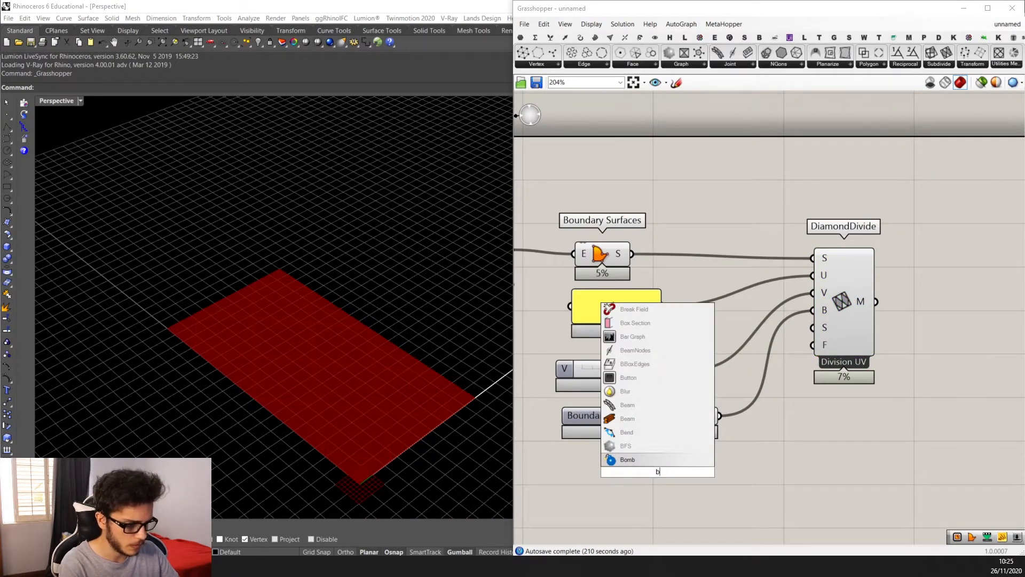
{"action": "type", "text": "oo"}
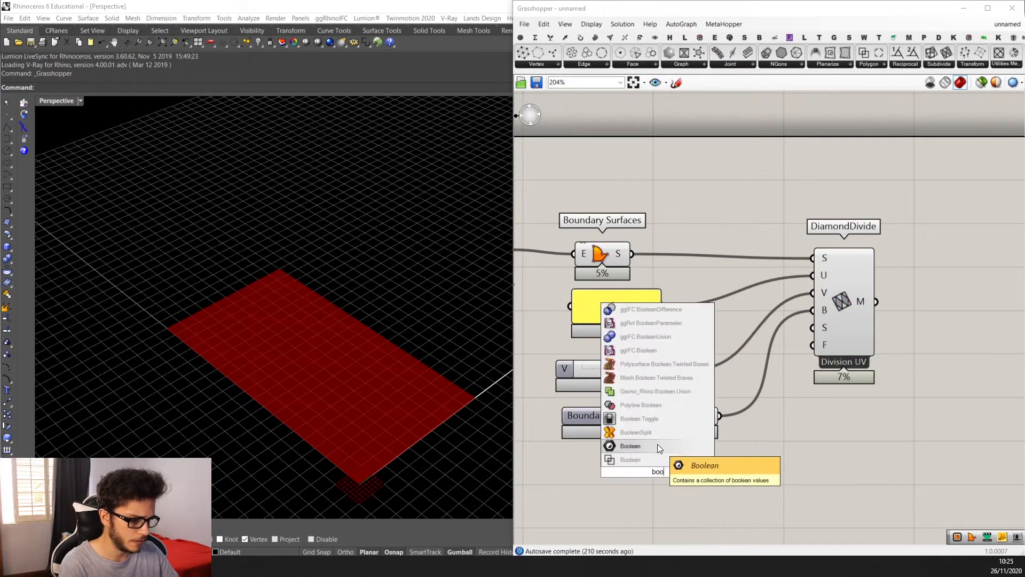
{"action": "left_click", "coordinate": [662, 420]}
{"action": "scroll", "coordinate": [842, 333], "scroll_direction": "up", "scroll_amount": 2}
{"action": "mouse_move", "coordinate": [821, 332]}
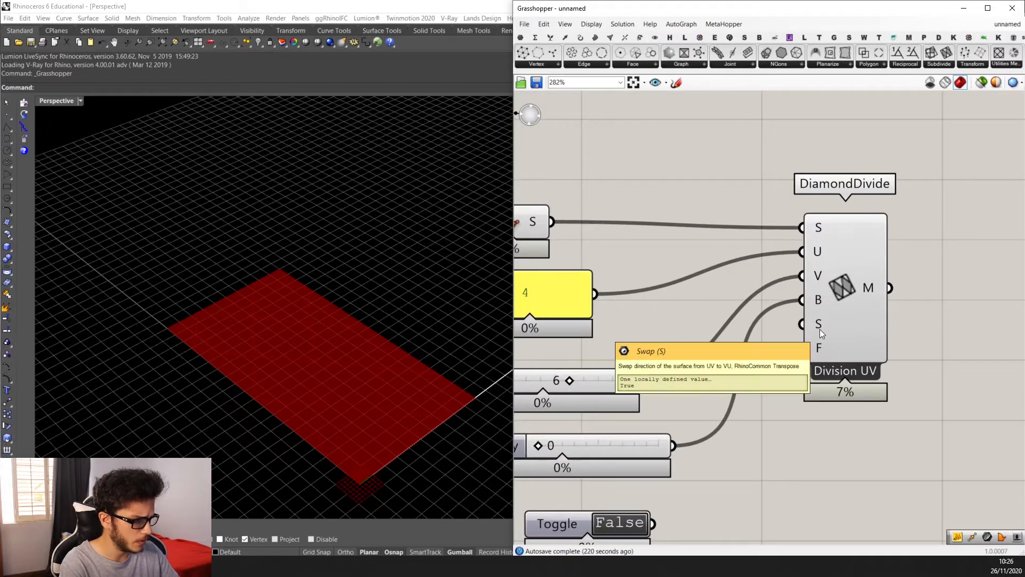
{"action": "scroll", "coordinate": [820, 329], "scroll_direction": "down", "scroll_amount": 2}
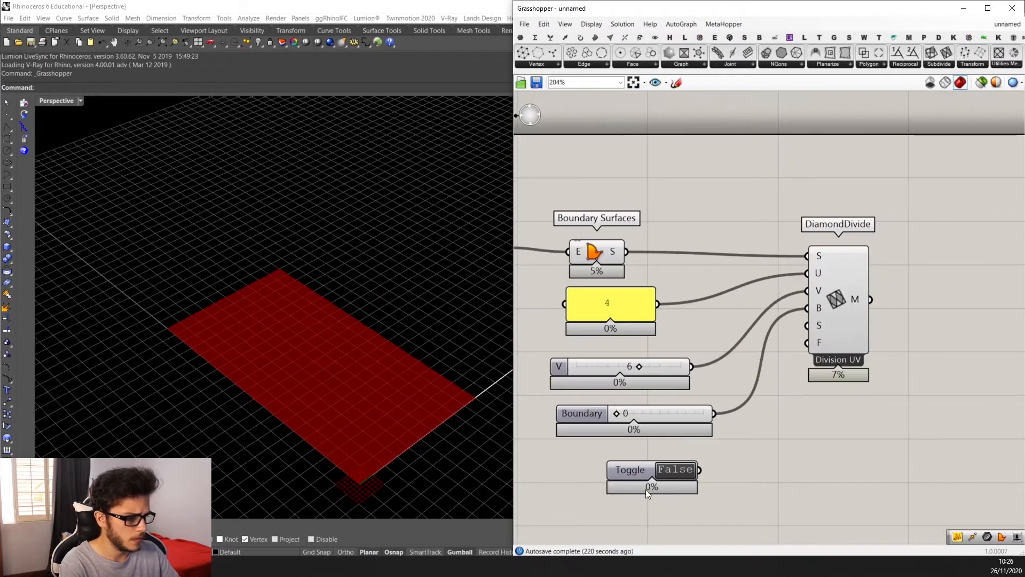
Connect the toggle to DiamondDivide's Swap (S) input and highlight the component's panels in the preview.
{"action": "left_click", "coordinate": [617, 473]}
{"action": "scroll", "coordinate": [334, 435], "scroll_direction": "up", "scroll_amount": 1}
{"action": "scroll", "coordinate": [549, 291], "scroll_direction": "down", "scroll_amount": 2}
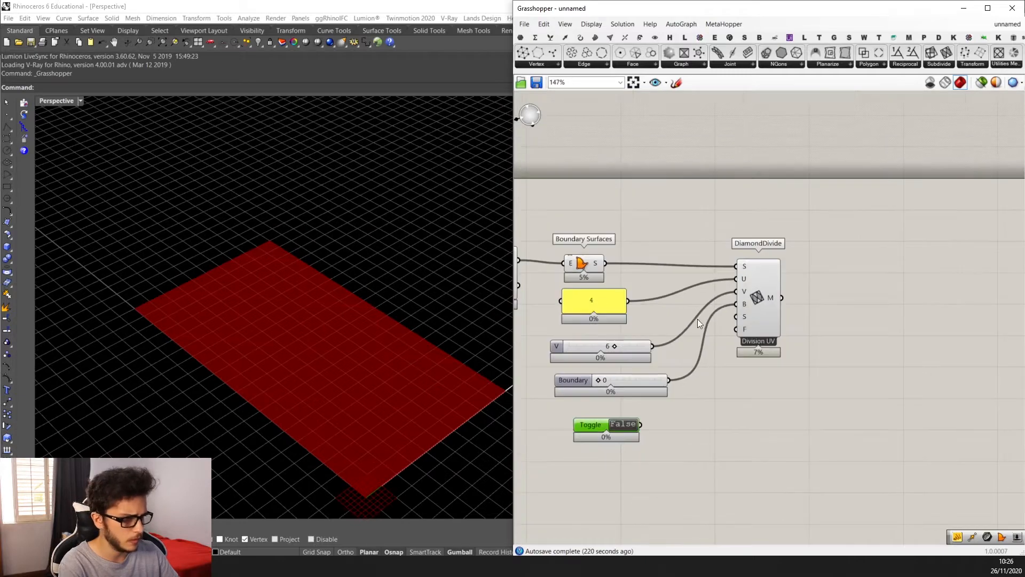
{"action": "scroll", "coordinate": [651, 406], "scroll_direction": "up", "scroll_amount": 2}
{"action": "left_click_drag", "start_coordinate": [638, 431], "coordinate": [773, 281]}
{"action": "left_click_drag", "start_coordinate": [800, 275], "coordinate": [816, 281]}
{"action": "scroll", "coordinate": [385, 315], "scroll_direction": "down", "scroll_amount": 2}
{"action": "right_click_drag", "start_coordinate": [384, 315], "coordinate": [409, 391]}
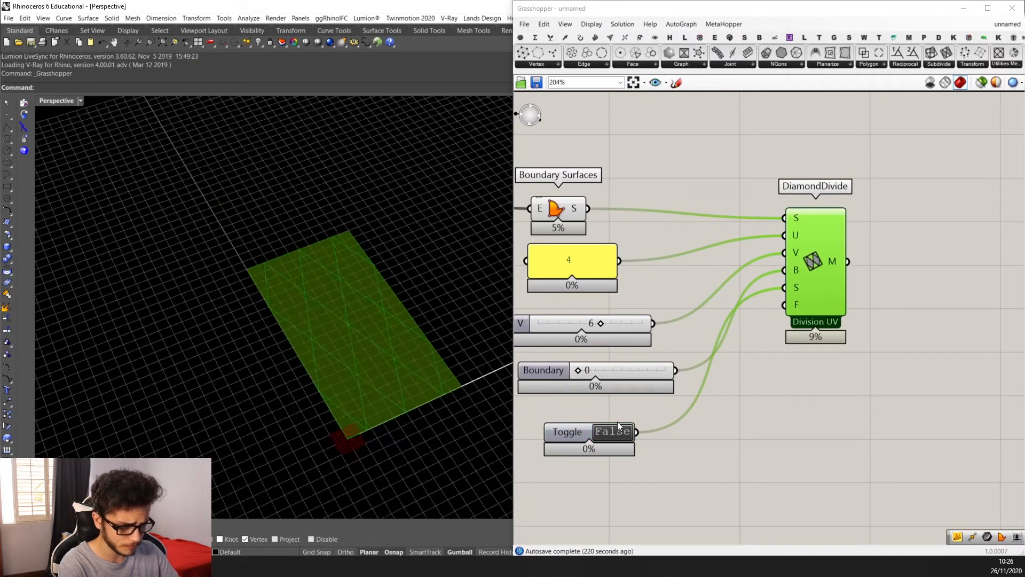
Switch the Swap toggle to True and back to False repeatedly to compare the two panel directions.
{"action": "scroll", "coordinate": [608, 441], "scroll_direction": "up", "scroll_amount": 1}
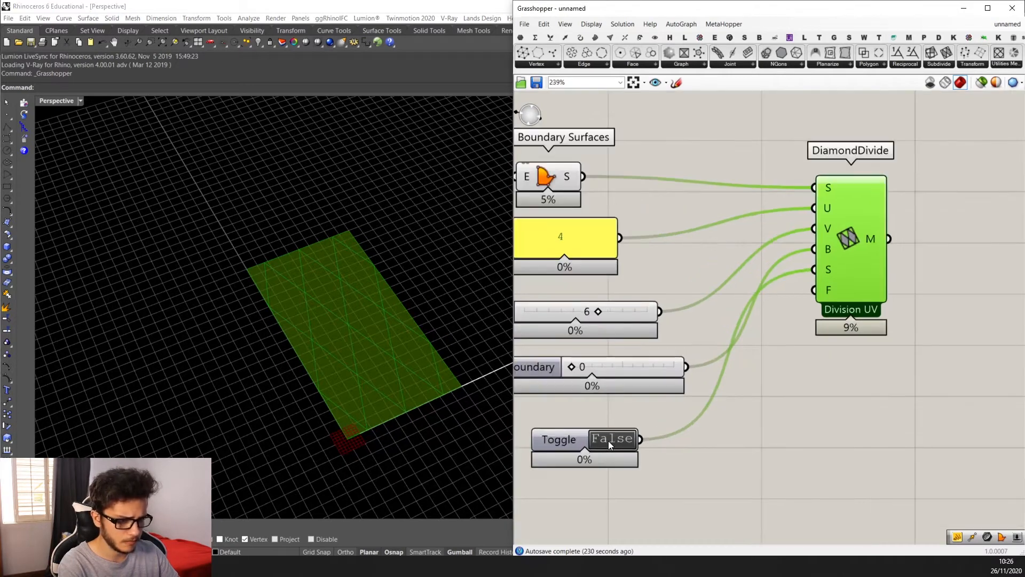
{"action": "double_click", "coordinate": [608, 441]}
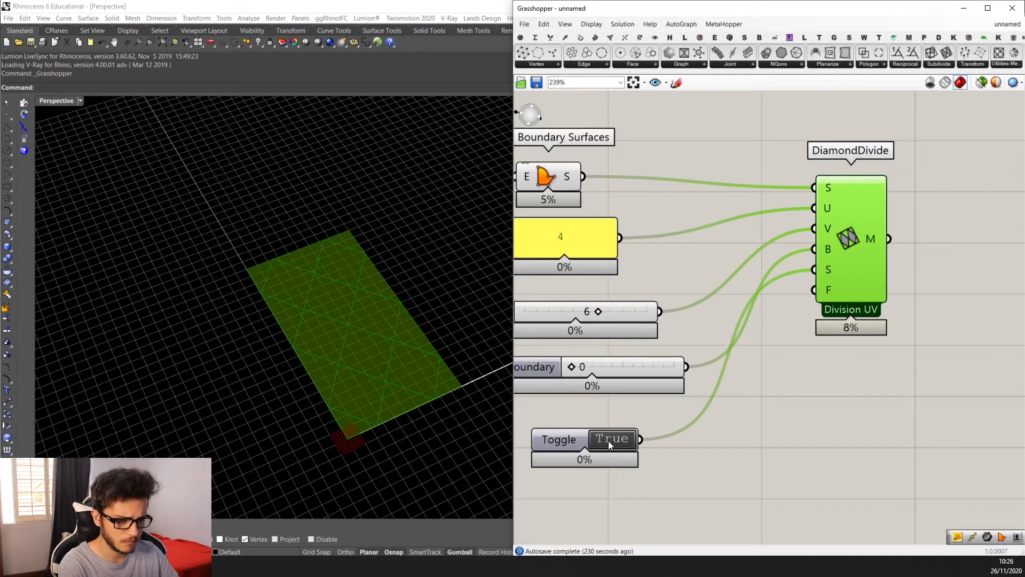
{"action": "double_click", "coordinate": [613, 441]}
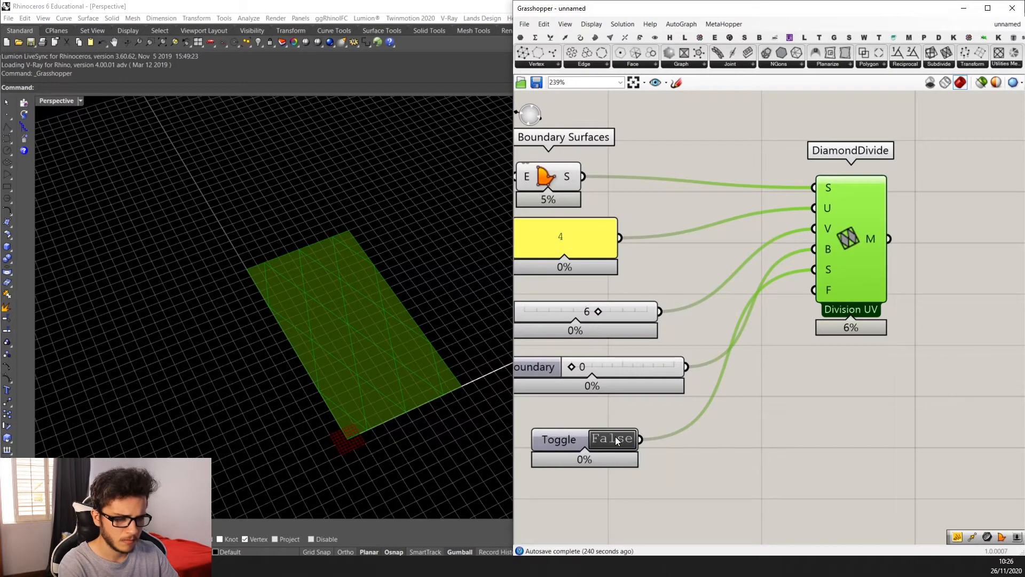
{"action": "double_click", "coordinate": [615, 441]}
{"action": "double_click", "coordinate": [615, 441]}
{"action": "right_click_drag", "start_coordinate": [626, 326], "coordinate": [796, 370]}
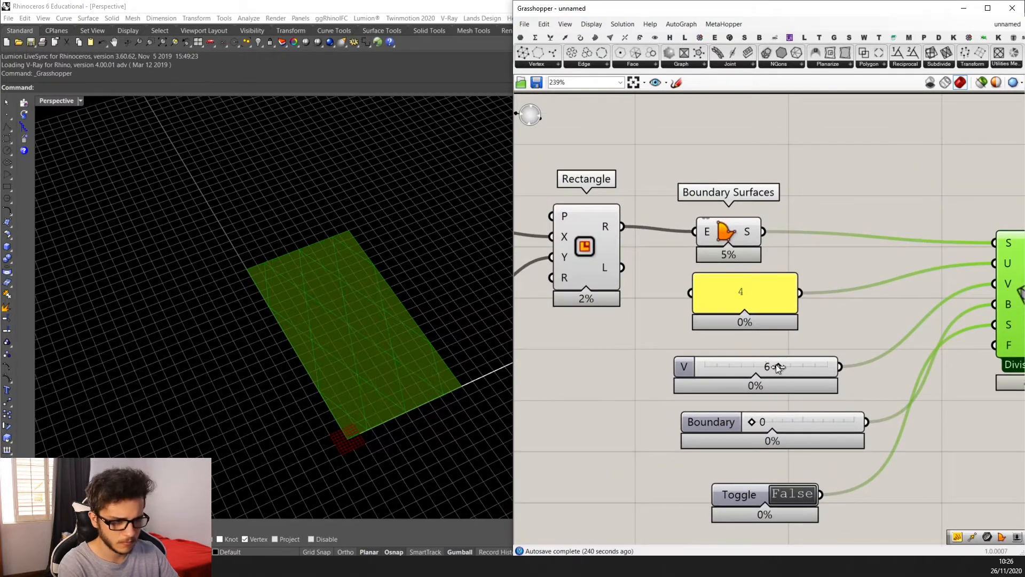
Move the toggle slightly lower to leave more space beneath the Boundary slider.
{"action": "scroll", "coordinate": [777, 365], "scroll_direction": "down", "scroll_amount": 3}
{"action": "scroll", "coordinate": [739, 440], "scroll_direction": "up", "scroll_amount": 3}
{"action": "mouse_move", "coordinate": [679, 447]}
{"action": "left_mouse_down"}
{"action": "mouse_move", "coordinate": [686, 438]}
{"action": "mouse_move", "coordinate": [680, 462]}
{"action": "left_mouse_up"}
{"action": "right_click_drag", "start_coordinate": [756, 412], "coordinate": [734, 414]}
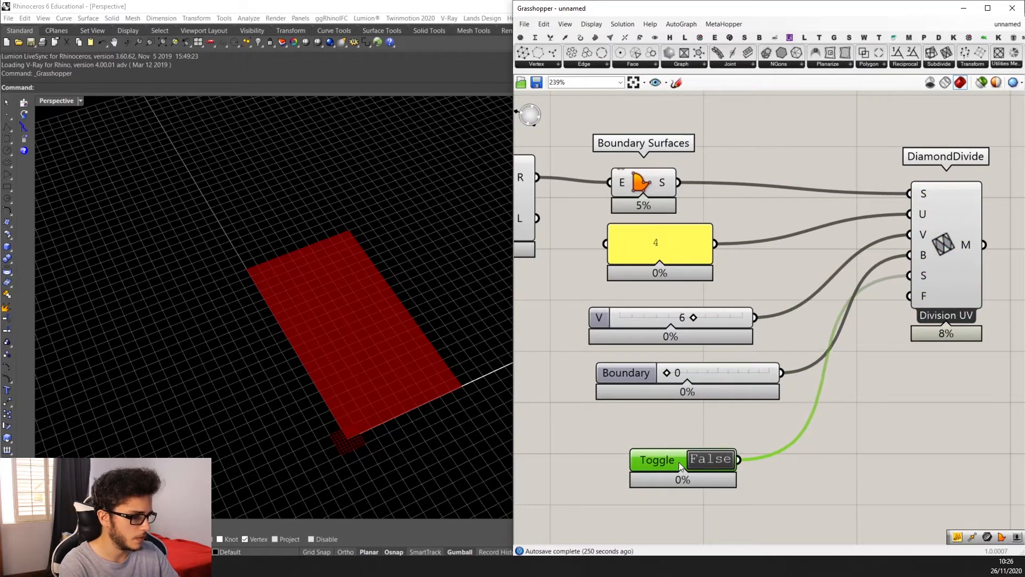
Highlight DiamondDivide's output and examine the diamond panel layout across the surface in the Perspective viewport.
{"action": "scroll", "coordinate": [695, 438], "scroll_direction": "down", "scroll_amount": 3}
{"action": "scroll", "coordinate": [778, 356], "scroll_direction": "up", "scroll_amount": 2}
{"action": "left_click", "coordinate": [749, 307]}
{"action": "scroll", "coordinate": [784, 313], "scroll_direction": "down", "scroll_amount": 2}
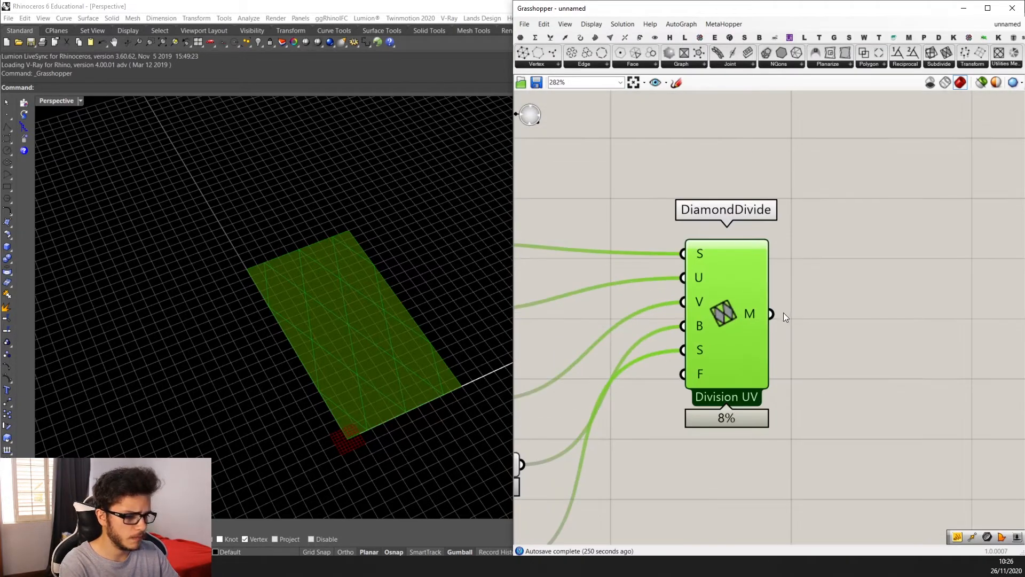
{"action": "scroll", "coordinate": [439, 367], "scroll_direction": "up", "scroll_amount": 3}
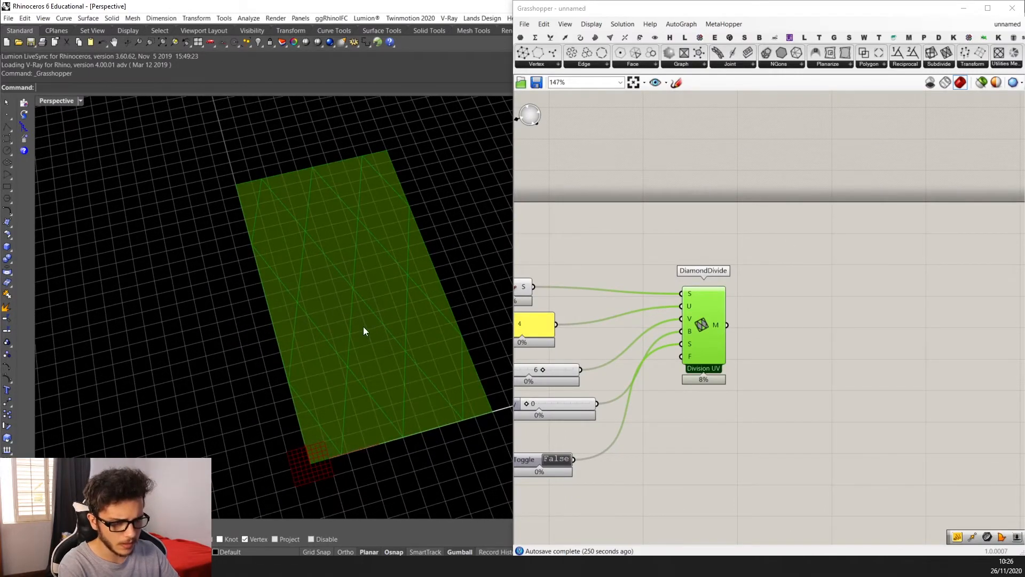
{"action": "right_click_drag", "start_coordinate": [363, 331], "coordinate": [377, 425]}
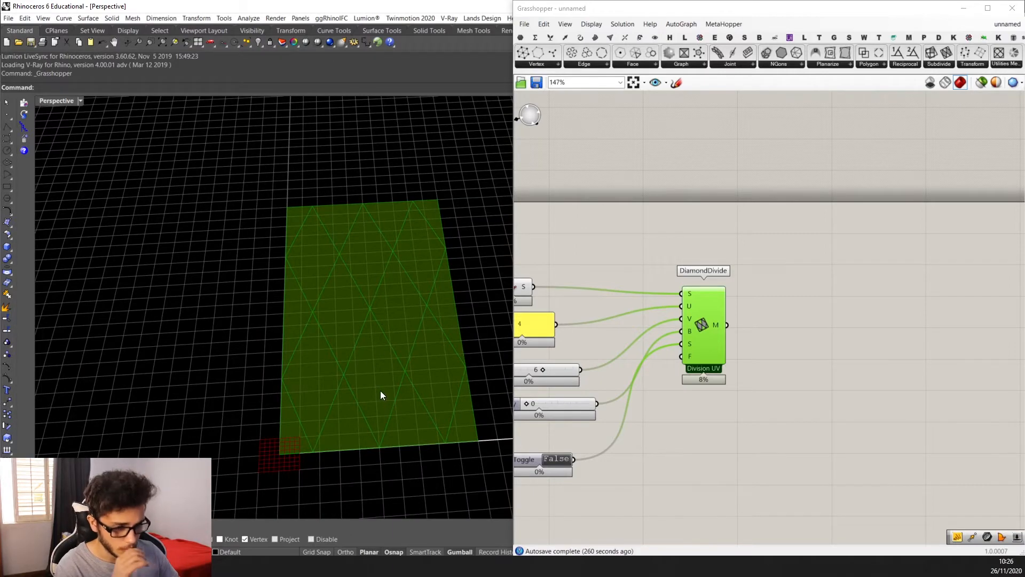
{"action": "right_click_drag", "start_coordinate": [386, 378], "coordinate": [373, 354]}
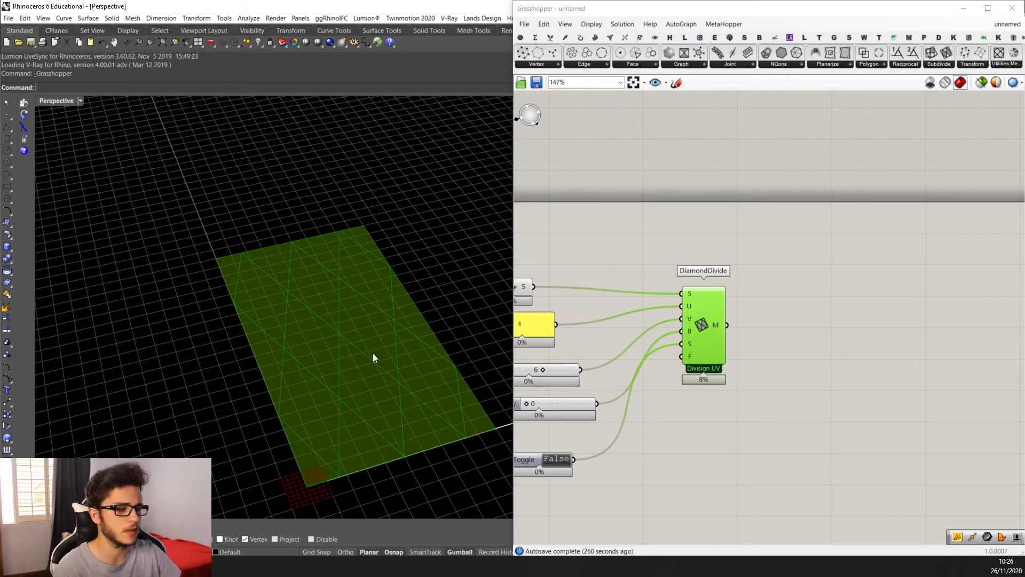
{"action": "right_click_drag", "start_coordinate": [373, 353], "coordinate": [376, 362]}
{"action": "scroll", "coordinate": [801, 340], "scroll_direction": "down", "scroll_amount": 3}
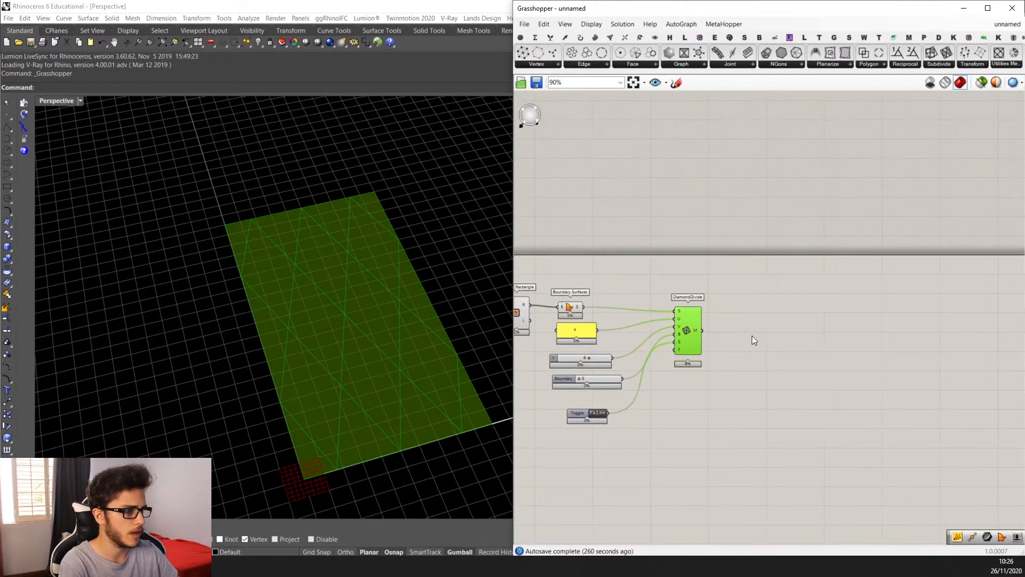
Add an NGon Faces component beside DiamondDivide and connect DiamondDivide's M output to its M input.
{"action": "right_click_drag", "start_coordinate": [712, 323], "coordinate": [759, 302]}
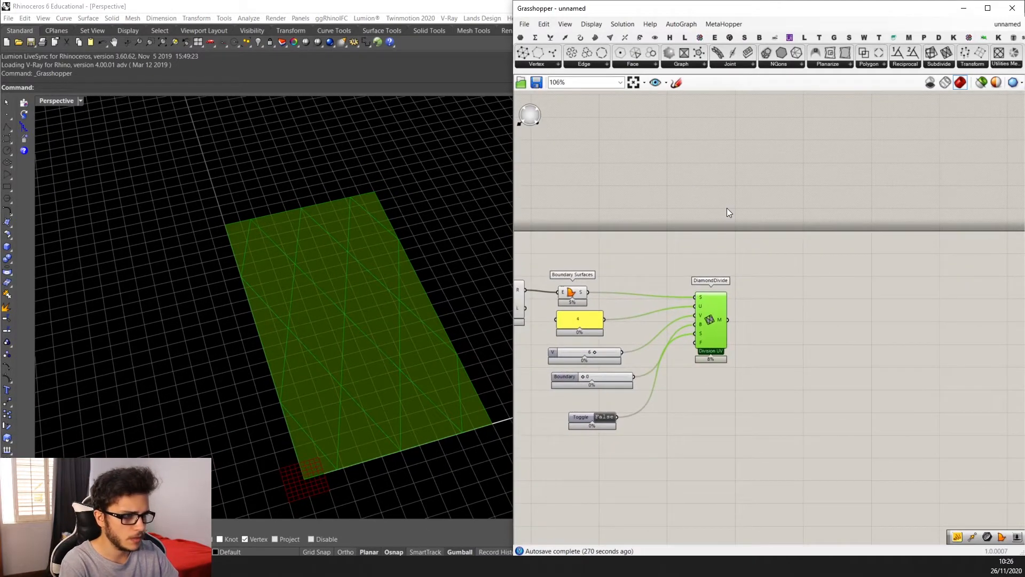
{"action": "left_click", "coordinate": [633, 64]}
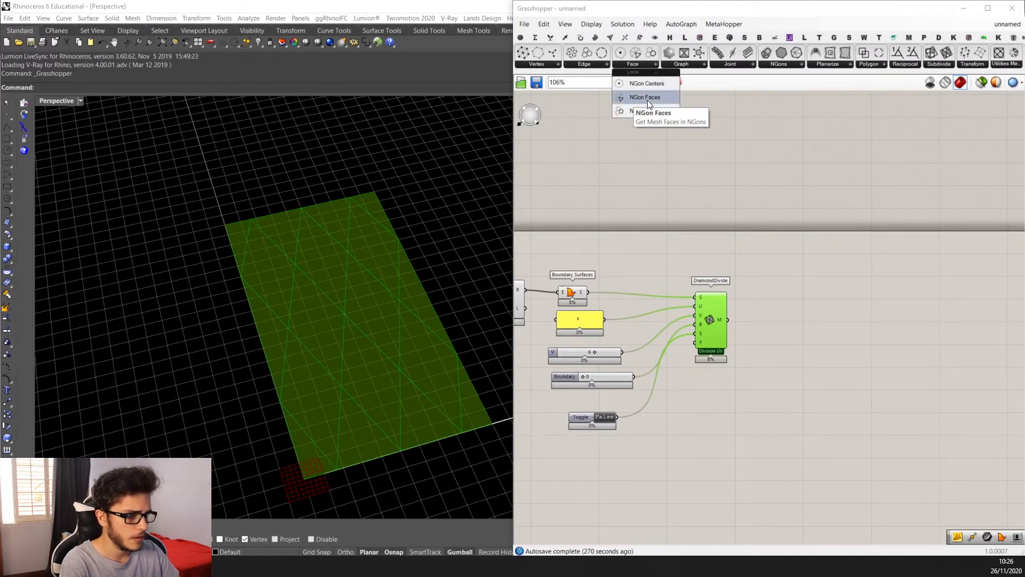
{"action": "left_click_drag", "start_coordinate": [650, 98], "coordinate": [773, 290]}
{"action": "scroll", "coordinate": [773, 290], "scroll_direction": "up", "scroll_amount": 2}
{"action": "right_click_drag", "start_coordinate": [459, 321], "coordinate": [338, 418]}
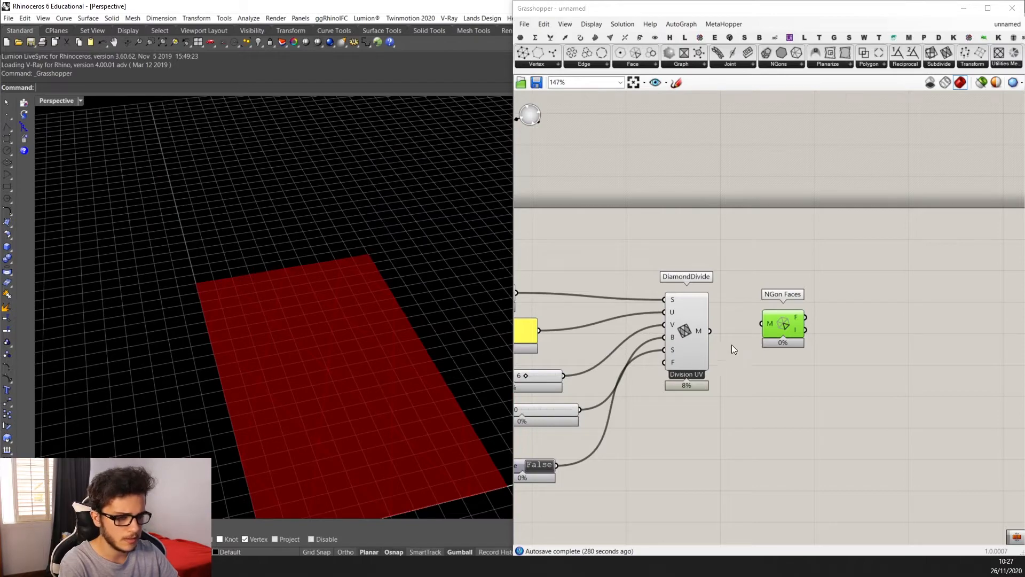
{"action": "scroll", "coordinate": [732, 345], "scroll_direction": "up", "scroll_amount": 3}
{"action": "left_click_drag", "start_coordinate": [697, 324], "coordinate": [783, 323]}
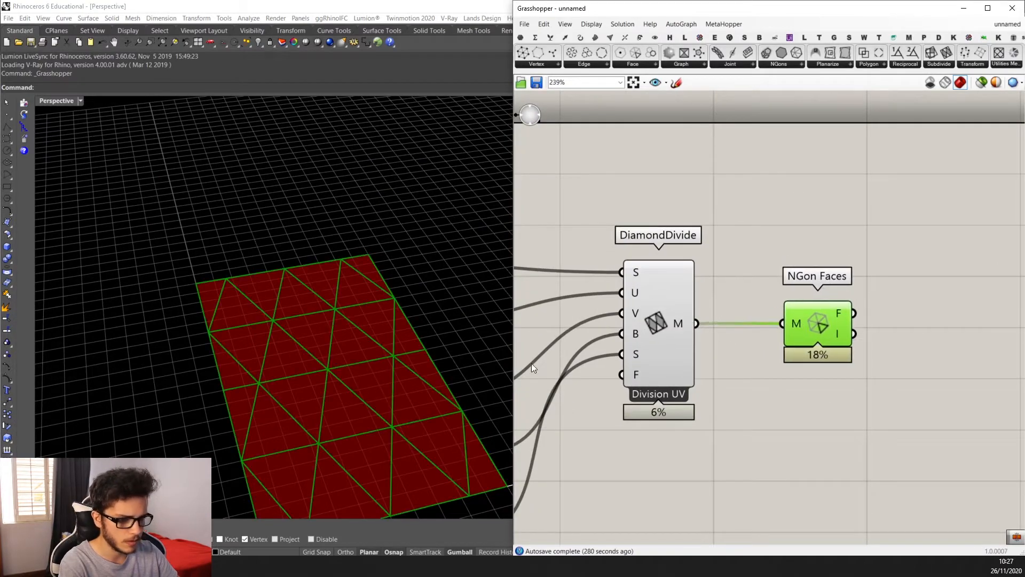
Set the Swap toggle to True and shift it slightly lower beneath the Boundary slider.
{"action": "right_click_drag", "start_coordinate": [481, 371], "coordinate": [347, 447]}
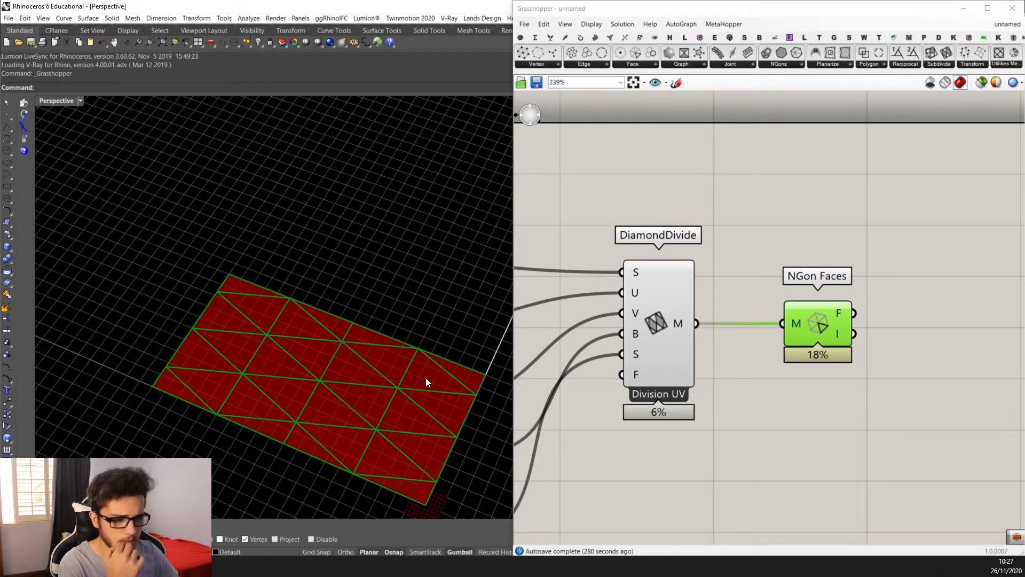
{"action": "scroll", "coordinate": [427, 382], "scroll_direction": "down", "scroll_amount": 3}
{"action": "scroll", "coordinate": [690, 373], "scroll_direction": "down", "scroll_amount": 3}
{"action": "scroll", "coordinate": [574, 405], "scroll_direction": "up", "scroll_amount": 2}
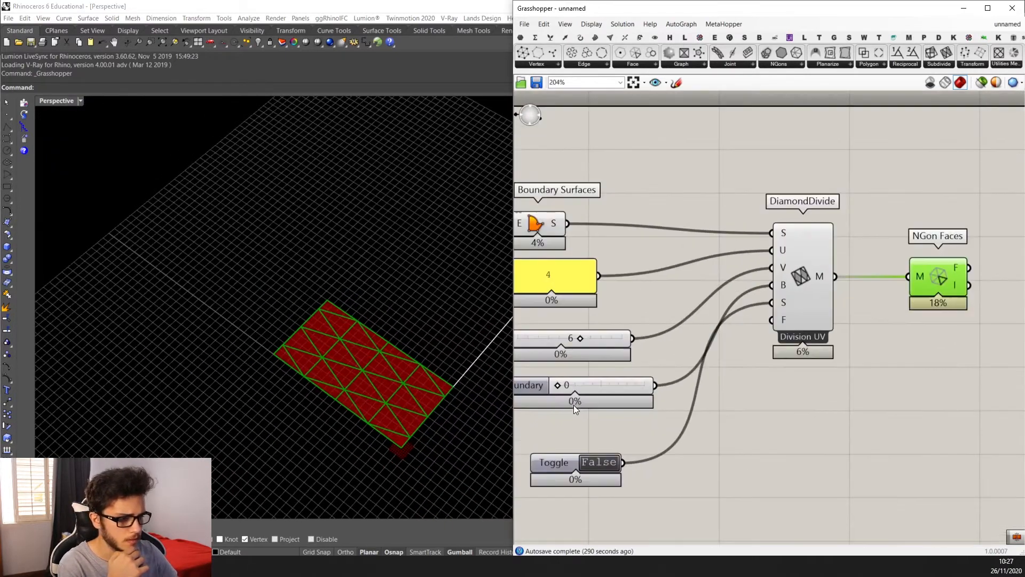
{"action": "double_click", "coordinate": [598, 463]}
{"action": "right_click_drag", "start_coordinate": [422, 406], "coordinate": [410, 397]}
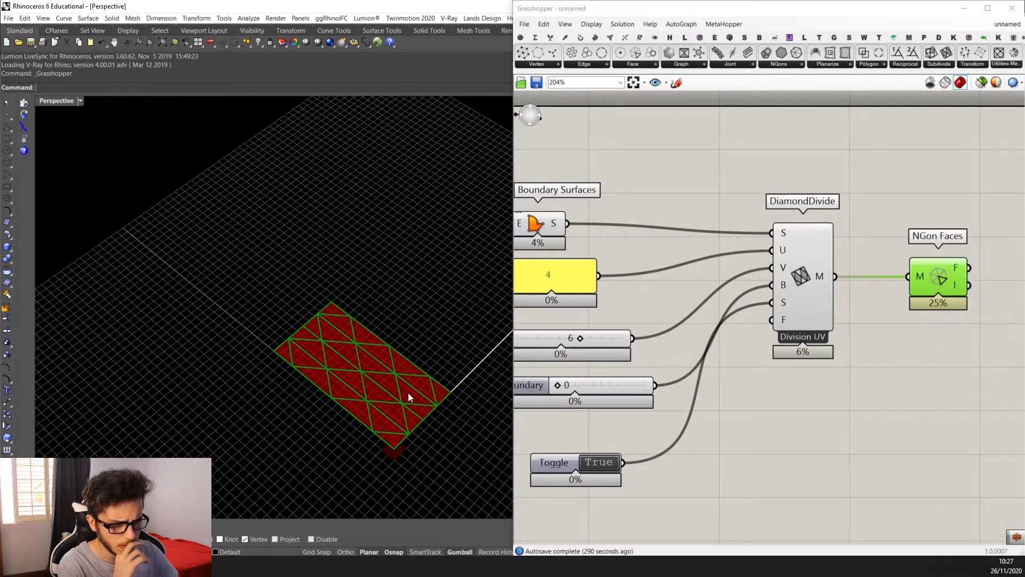
{"action": "left_click_drag", "start_coordinate": [572, 463], "coordinate": [575, 480]}
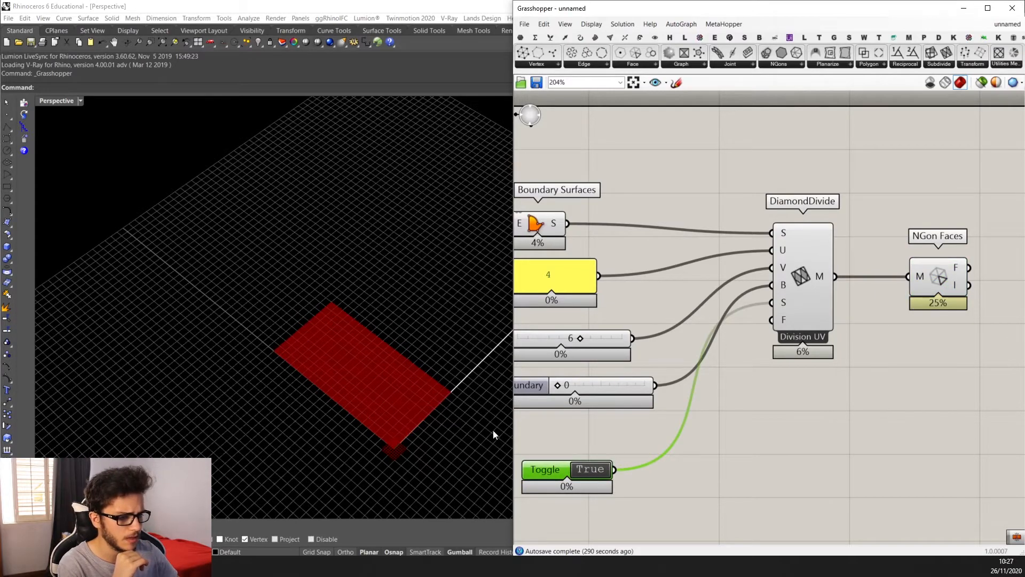
{"action": "right_click_drag", "start_coordinate": [493, 435], "coordinate": [402, 387]}
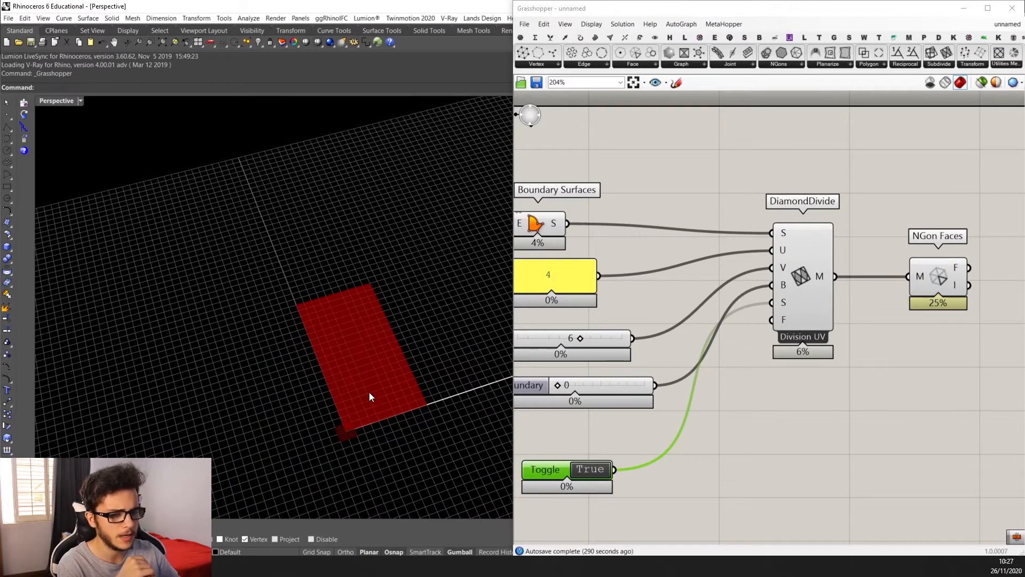
Examine the NGon Faces outlines in the Perspective viewport and compare them with DiamondDivide's highlighted panels.
{"action": "scroll", "coordinate": [370, 392], "scroll_direction": "up", "scroll_amount": 4}
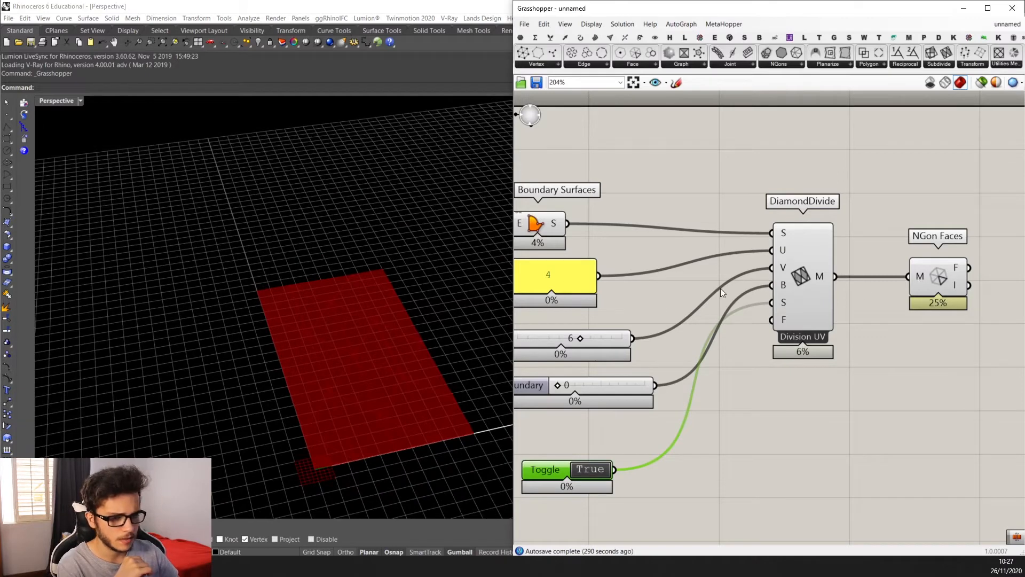
{"action": "left_click", "coordinate": [934, 279]}
{"action": "scroll", "coordinate": [426, 387], "scroll_direction": "up", "scroll_amount": 1}
{"action": "scroll", "coordinate": [825, 359], "scroll_direction": "down", "scroll_amount": 2}
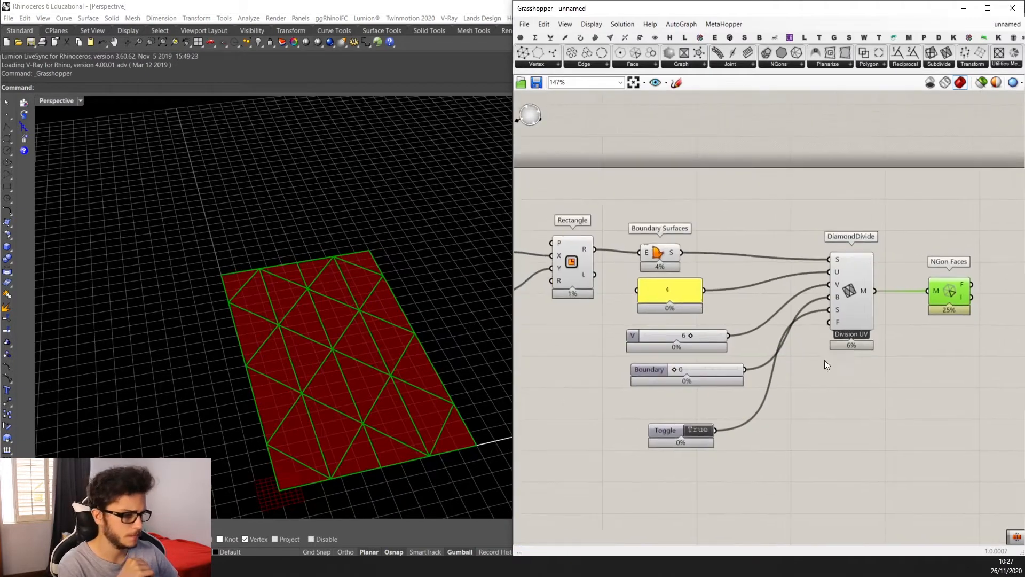
{"action": "left_click", "coordinate": [677, 433]}
{"action": "scroll", "coordinate": [873, 360], "scroll_direction": "up", "scroll_amount": 2}
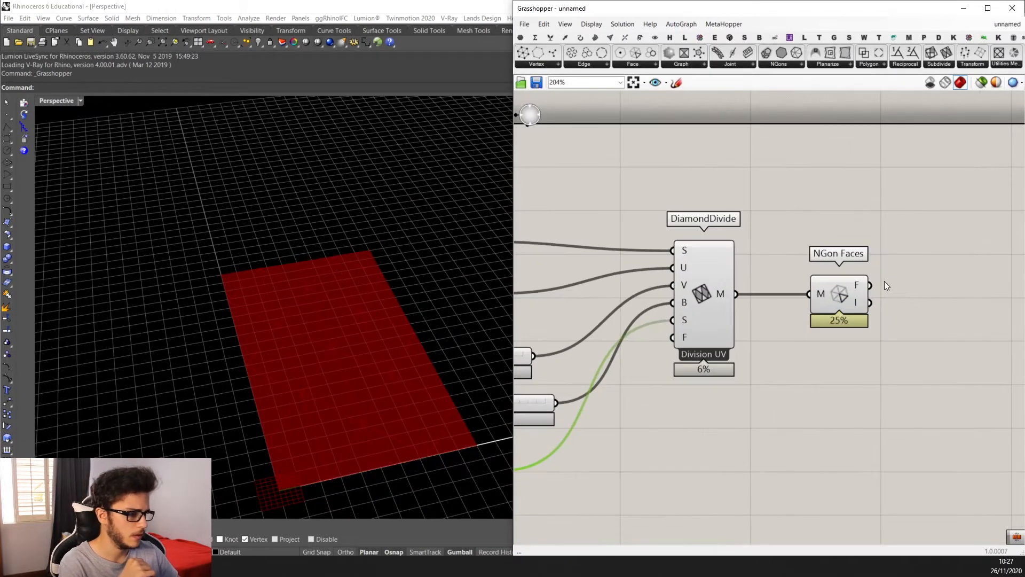
{"action": "left_click", "coordinate": [824, 294]}
{"action": "scroll", "coordinate": [376, 351], "scroll_direction": "up", "scroll_amount": 2}
{"action": "scroll", "coordinate": [698, 382], "scroll_direction": "down", "scroll_amount": 1}
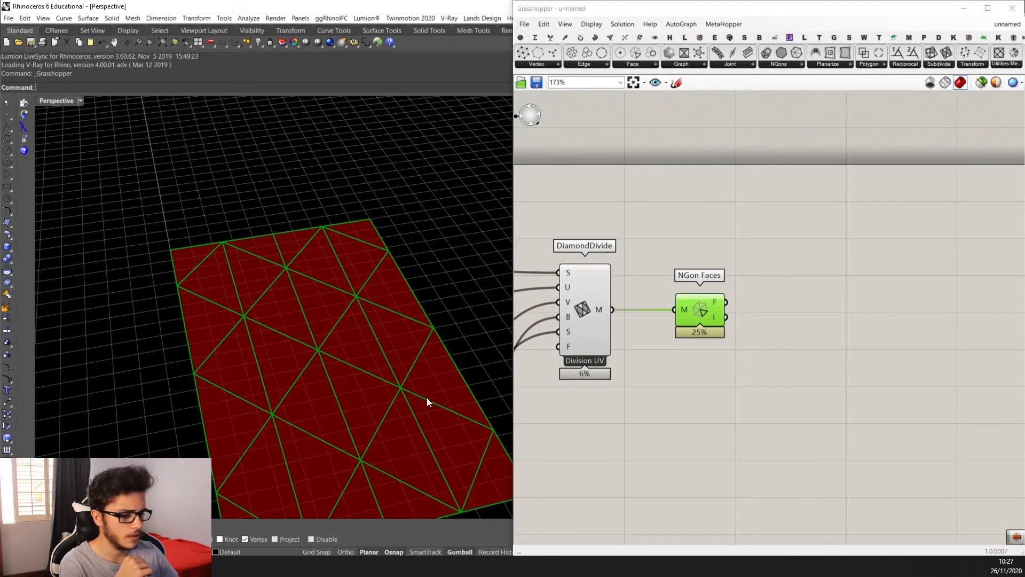
{"action": "scroll", "coordinate": [426, 391], "scroll_direction": "down", "scroll_amount": 2}
{"action": "scroll", "coordinate": [377, 335], "scroll_direction": "up", "scroll_amount": 3}
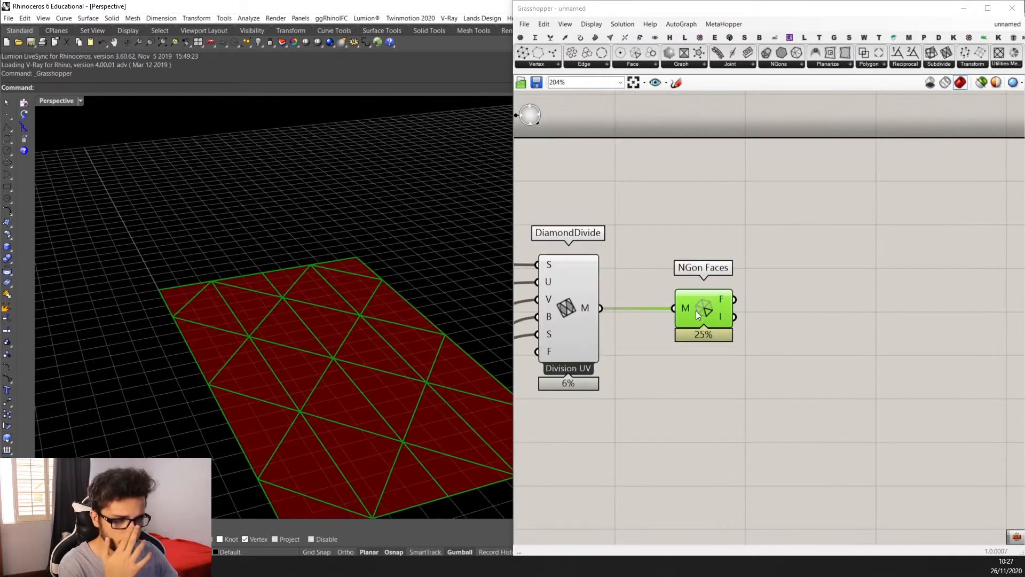
{"action": "scroll", "coordinate": [657, 312], "scroll_direction": "up", "scroll_amount": 3}
{"action": "left_click", "coordinate": [562, 312]}
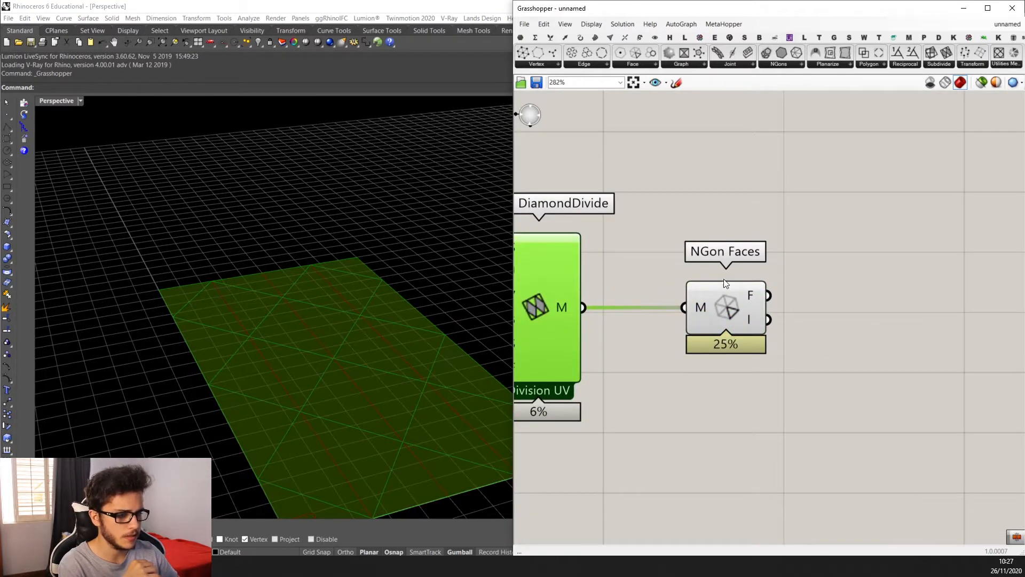
{"action": "left_click", "coordinate": [756, 298]}
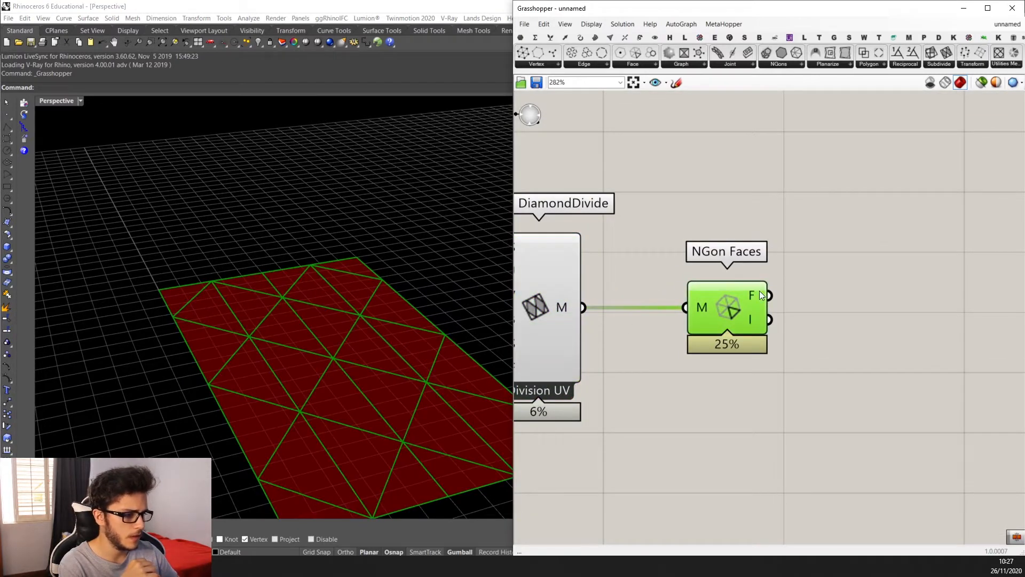
Add a Panel beside NGon Faces and connect the component's F output to it.
{"action": "double_click", "coordinate": [780, 250]}
{"action": "type", "text": "pane"}
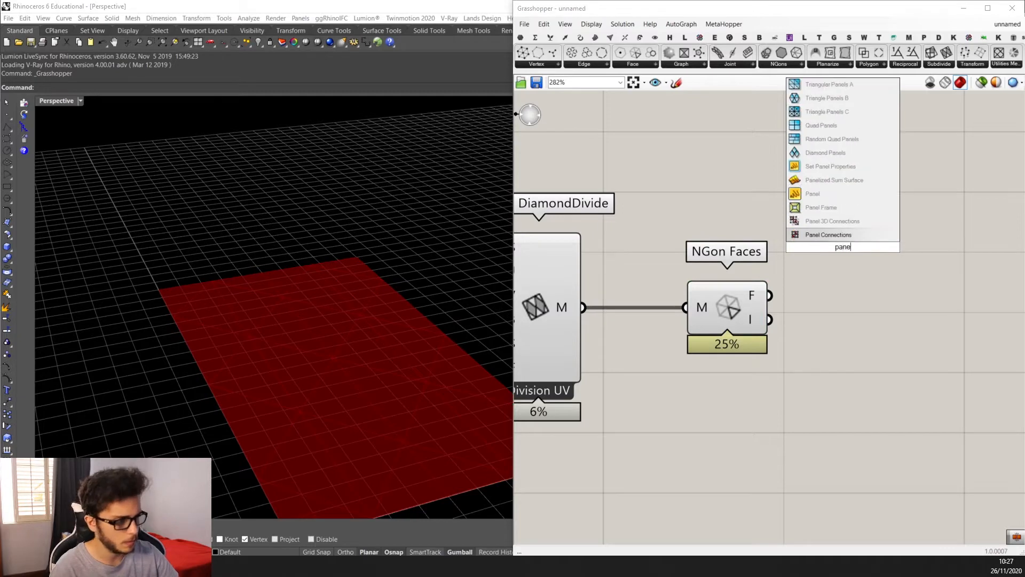
{"action": "key", "text": "Up"}
{"action": "key", "text": "Up"}
{"action": "key", "text": "Up"}
{"action": "key", "text": "Return"}
{"action": "left_click_drag", "start_coordinate": [844, 246], "coordinate": [916, 273]}
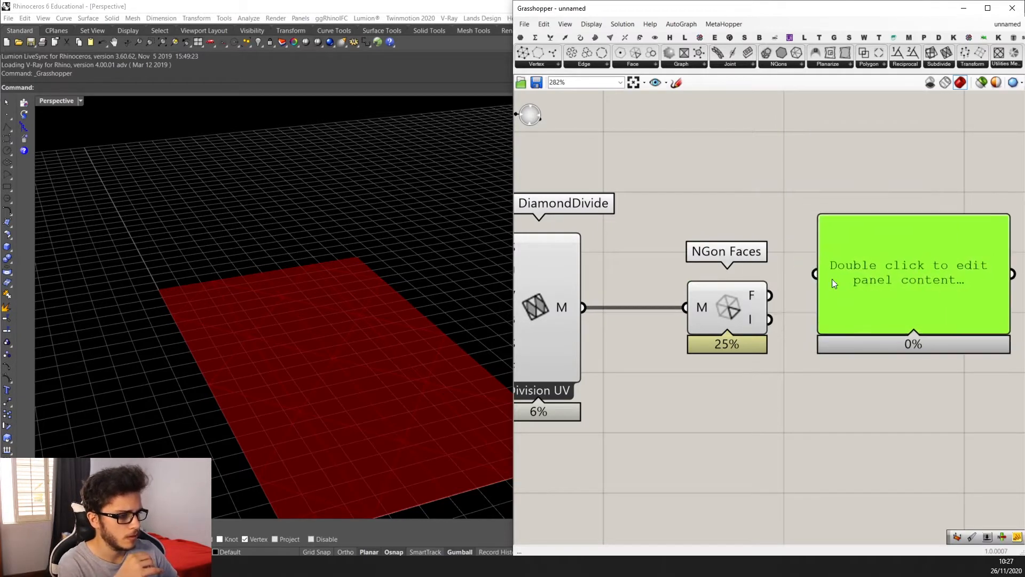
{"action": "left_click_drag", "start_coordinate": [773, 284], "coordinate": [818, 273]}
{"action": "scroll", "coordinate": [818, 272], "scroll_direction": "down", "scroll_amount": 3}
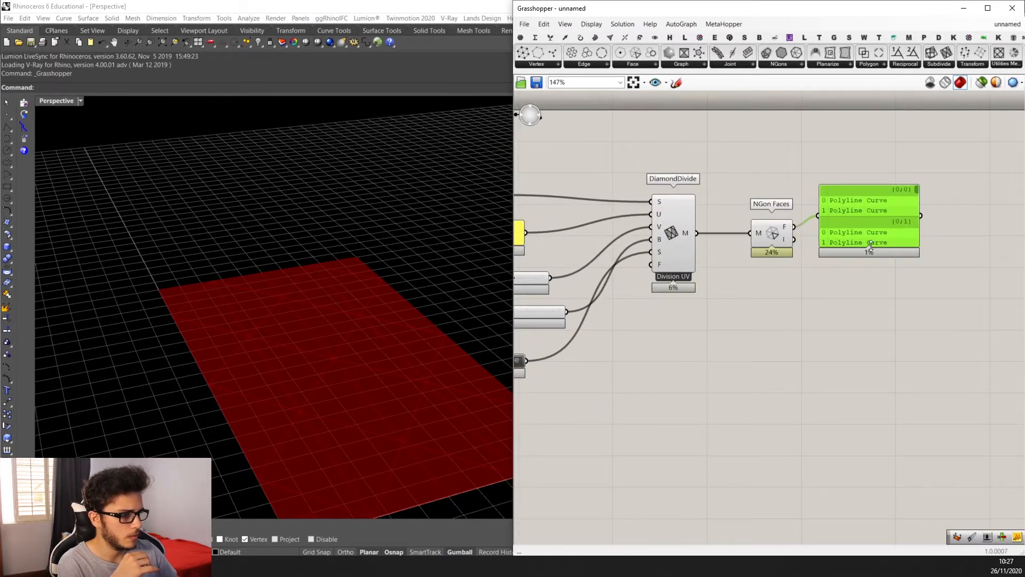
Enlarge the Panel and move it further away from NGon Faces to read the polyline curves listed per branch.
{"action": "left_click_drag", "start_coordinate": [869, 250], "coordinate": [870, 427]}
{"action": "left_click_drag", "start_coordinate": [887, 323], "coordinate": [951, 305]}
{"action": "right_click_drag", "start_coordinate": [348, 384], "coordinate": [508, 360]}
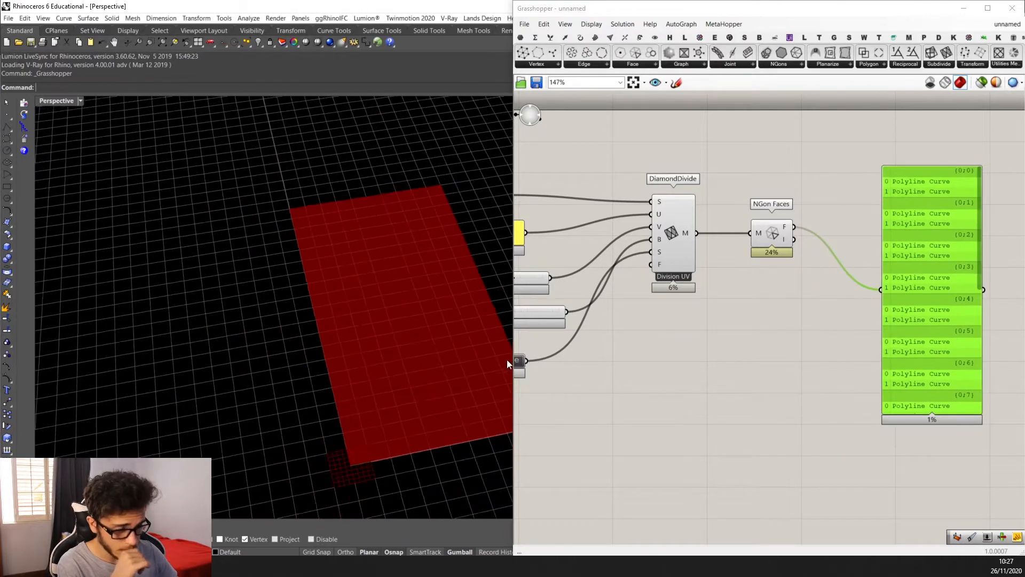
Add an Explode component fed by NGon Faces' F output into its C input, and delete the Panel.
{"action": "double_click", "coordinate": [743, 312]}
{"action": "type", "text": "0xplode"}
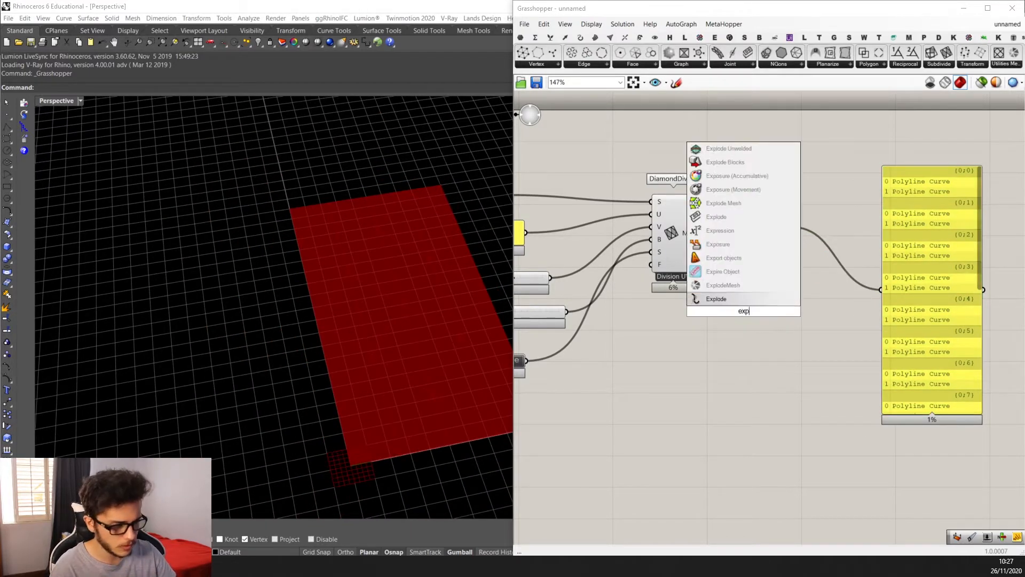
{"action": "key", "text": "Return"}
{"action": "left_click_drag", "start_coordinate": [757, 312], "coordinate": [853, 250]}
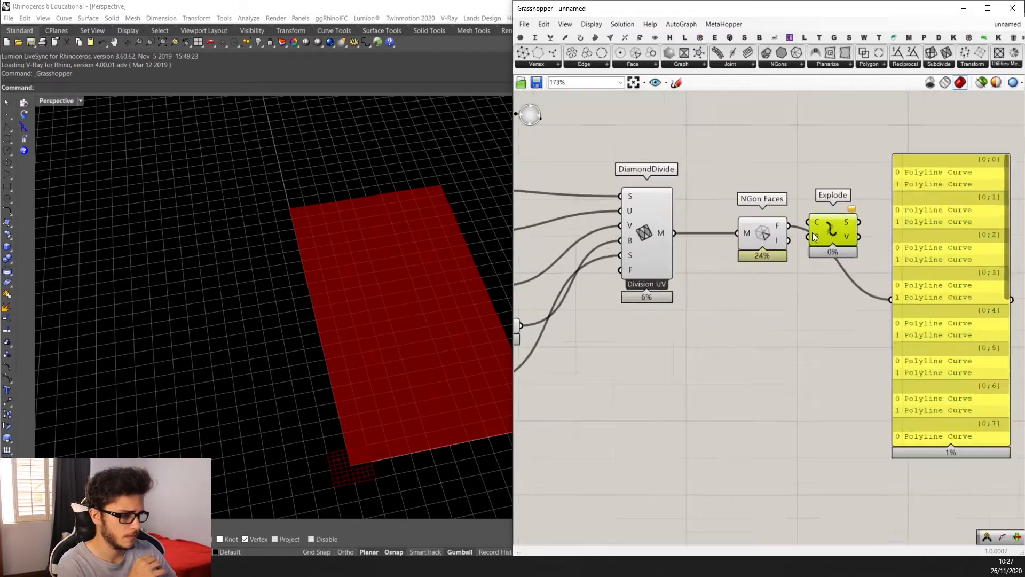
{"action": "scroll", "coordinate": [822, 235], "scroll_direction": "up", "scroll_amount": 1}
{"action": "left_click_drag", "start_coordinate": [789, 220], "coordinate": [814, 220]}
{"action": "scroll", "coordinate": [749, 297], "scroll_direction": "up", "scroll_amount": 2}
{"action": "left_click", "coordinate": [871, 260]}
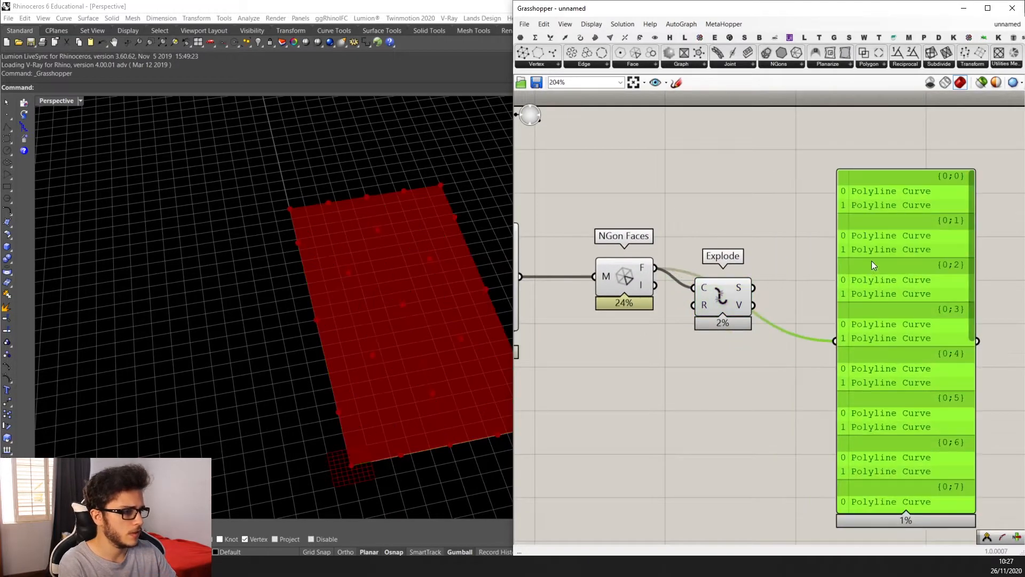
{"action": "key", "text": "Delete"}
{"action": "scroll", "coordinate": [828, 253], "scroll_direction": "down", "scroll_amount": 1}
{"action": "double_click", "coordinate": [828, 253]}
{"action": "type", "text": "kangar"}
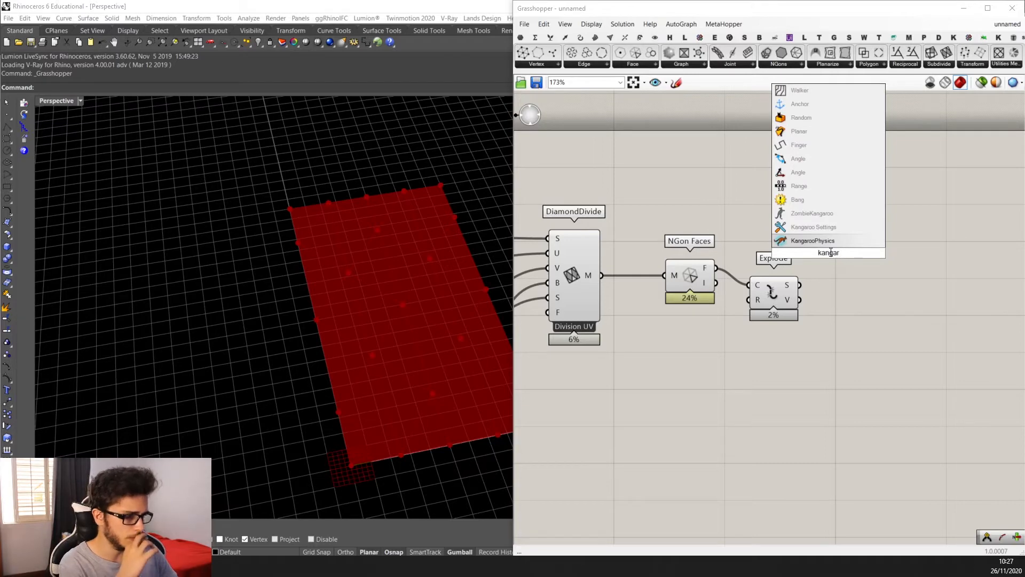
{"action": "key", "text": "BackSpace"}
{"action": "key", "text": "BackSpace"}
{"action": "key", "text": "BackSpace"}
{"action": "key", "text": "BackSpace"}
{"action": "key", "text": "BackSpace"}
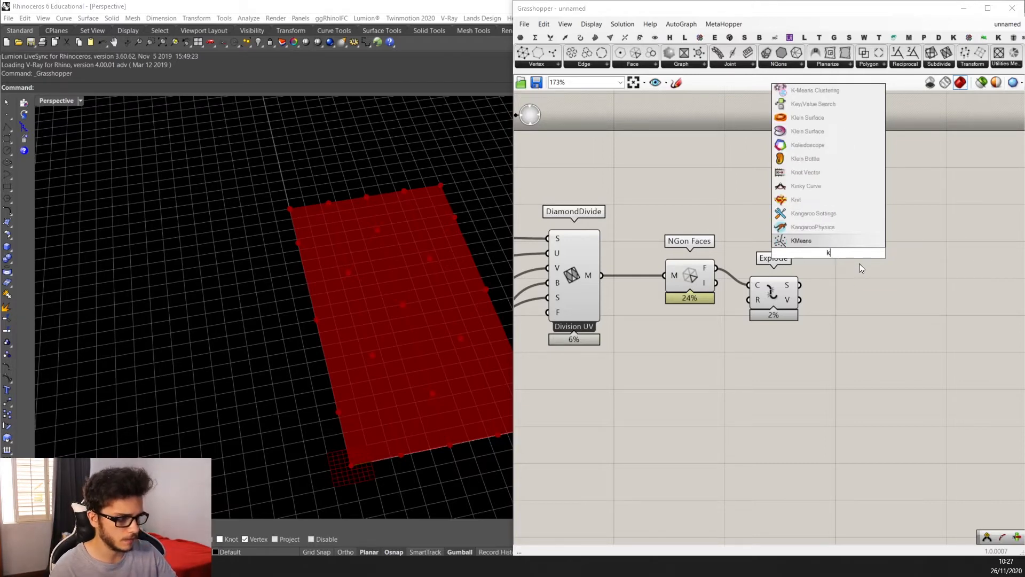
{"action": "key", "text": "BackSpace"}
{"action": "type", "text": "line kan"}
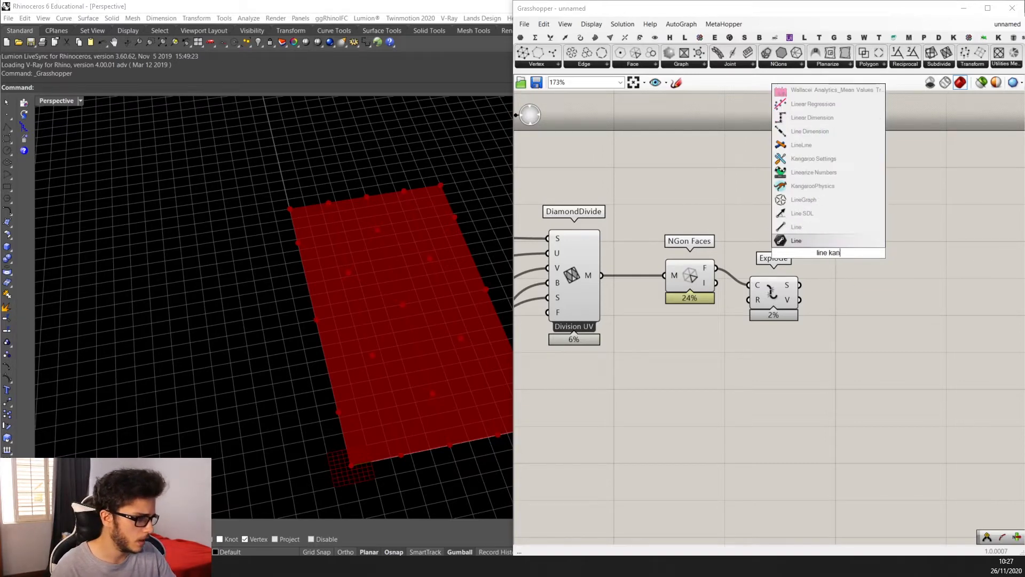
{"action": "type", "text": "g"}
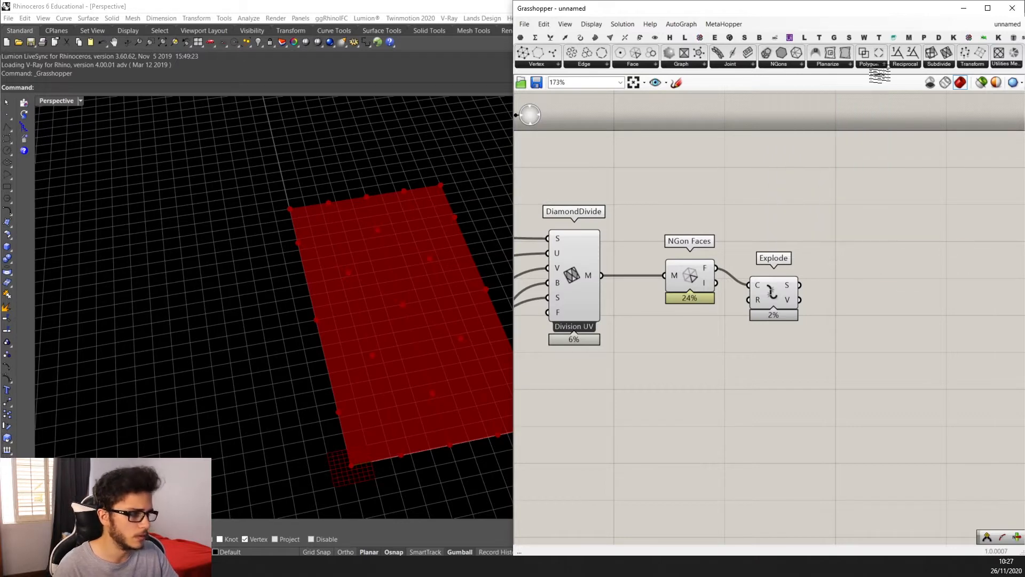
Add Kangaroo's removeDuplicateLines component beside Explode and connect Explode's S output to its L input.
{"action": "left_click", "coordinate": [954, 38]}
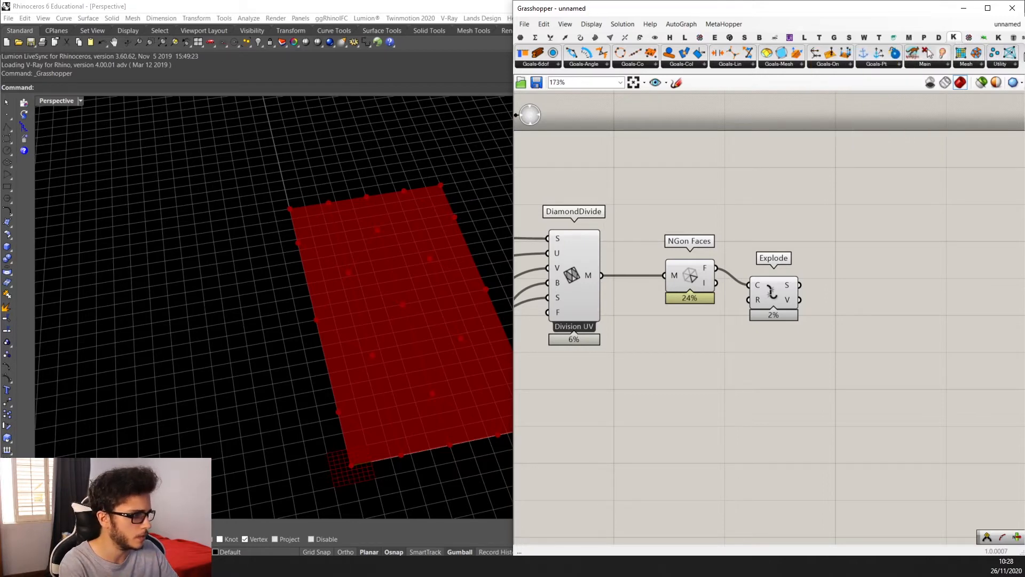
{"action": "left_click", "coordinate": [1009, 66]}
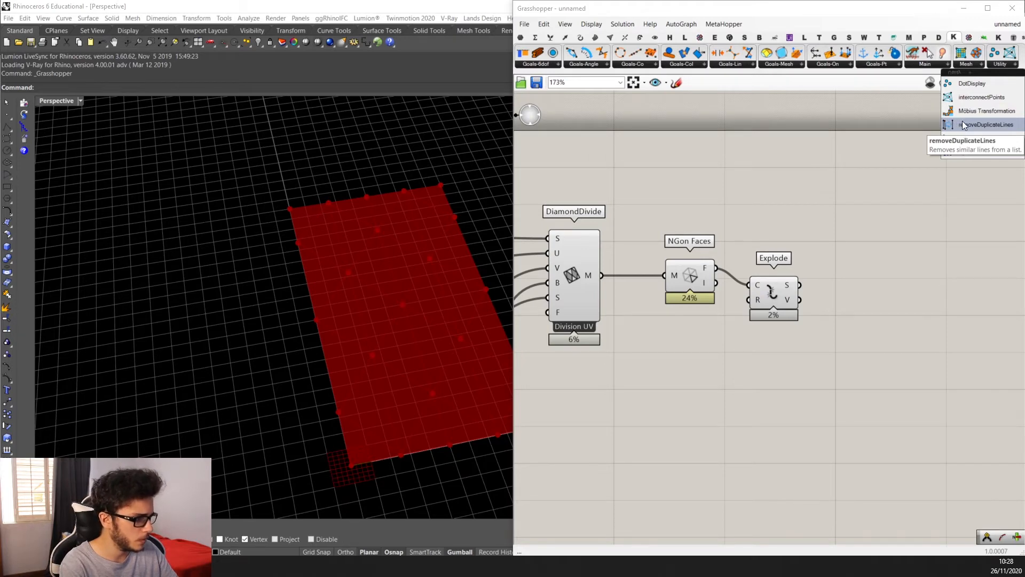
{"action": "left_click_drag", "start_coordinate": [961, 125], "coordinate": [862, 296]}
{"action": "scroll", "coordinate": [807, 291], "scroll_direction": "up", "scroll_amount": 2}
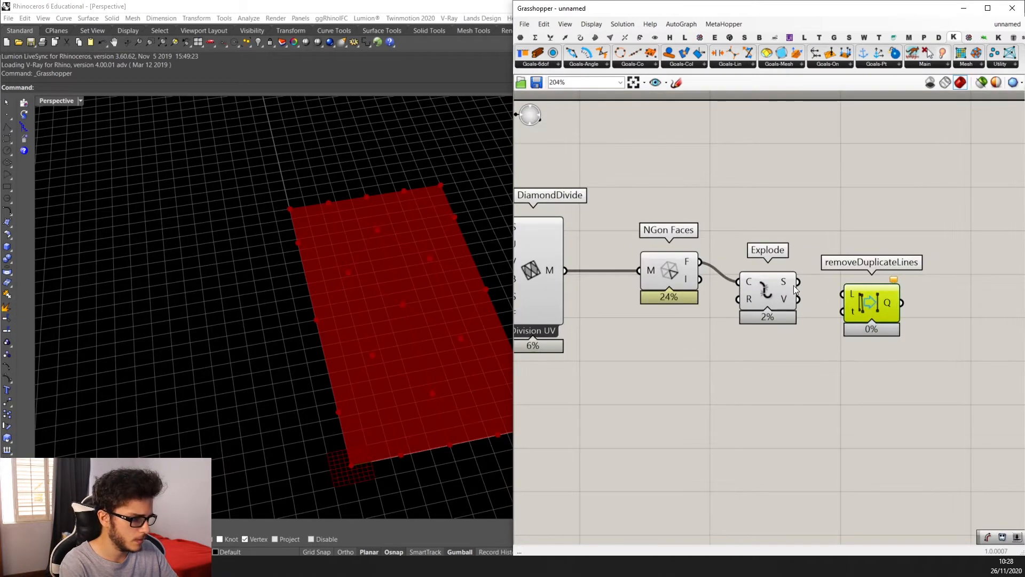
{"action": "left_click_drag", "start_coordinate": [798, 282], "coordinate": [872, 290]}
{"action": "right_click_drag", "start_coordinate": [475, 287], "coordinate": [471, 253]}
{"action": "scroll", "coordinate": [786, 282], "scroll_direction": "up", "scroll_amount": 2}
{"action": "right_click_drag", "start_coordinate": [898, 292], "coordinate": [799, 270]}
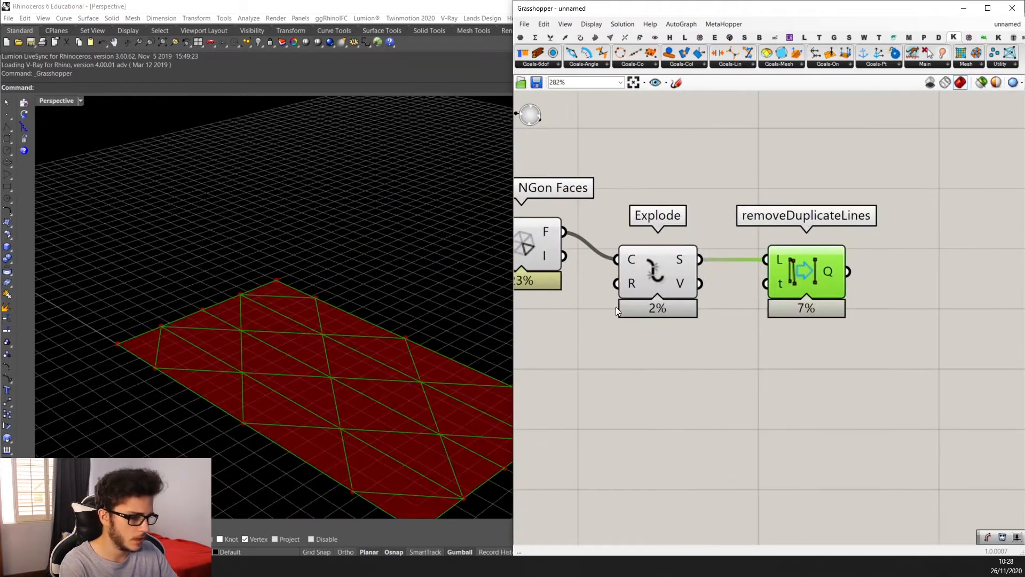
Flatten the L input of removeDuplicateLines and inspect the resulting lines in the Perspective viewport.
{"action": "scroll", "coordinate": [793, 287], "scroll_direction": "up", "scroll_amount": 2}
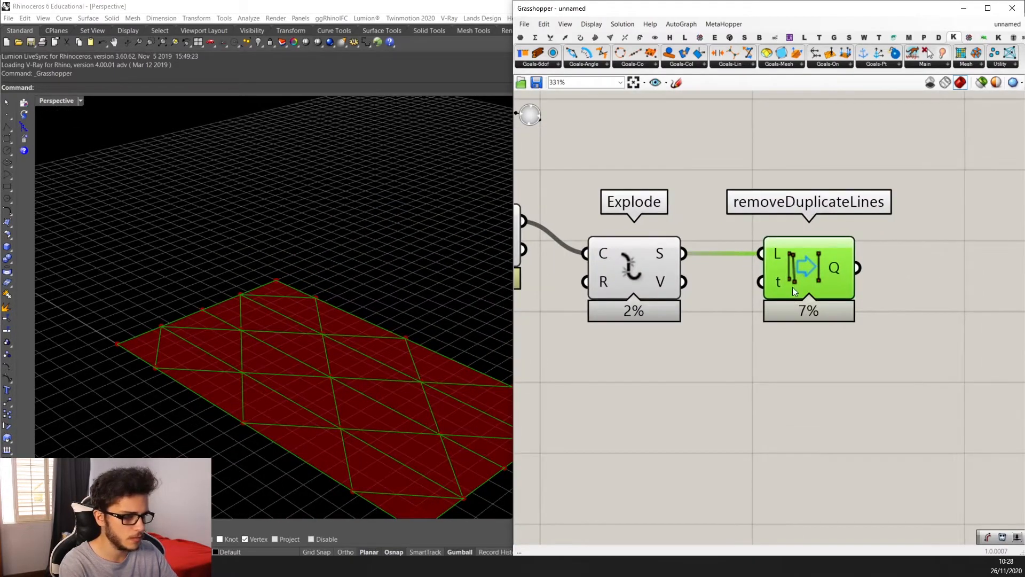
{"action": "right_click", "coordinate": [773, 250]}
{"action": "left_click", "coordinate": [807, 325]}
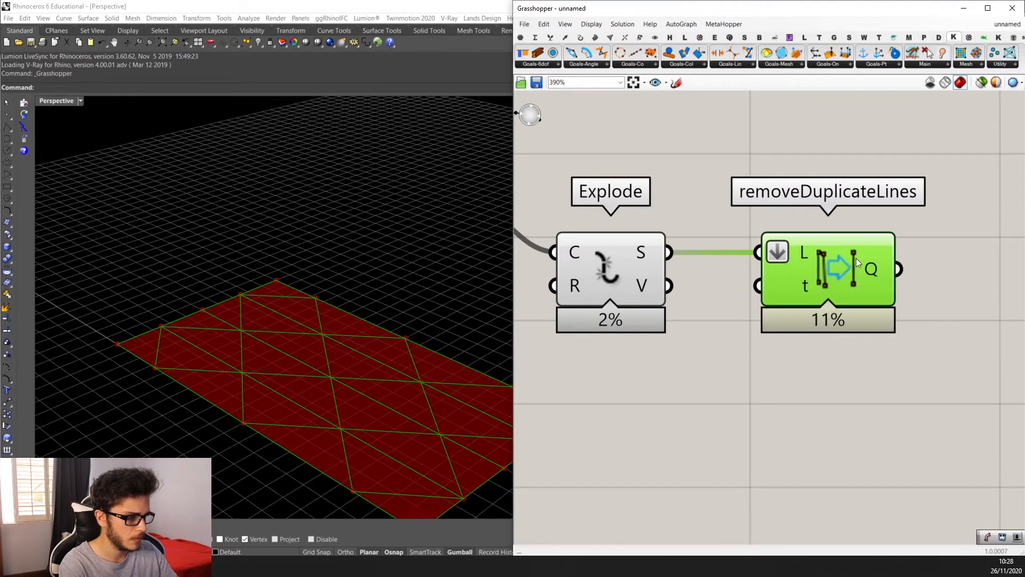
{"action": "scroll", "coordinate": [877, 255], "scroll_direction": "down", "scroll_amount": 7}
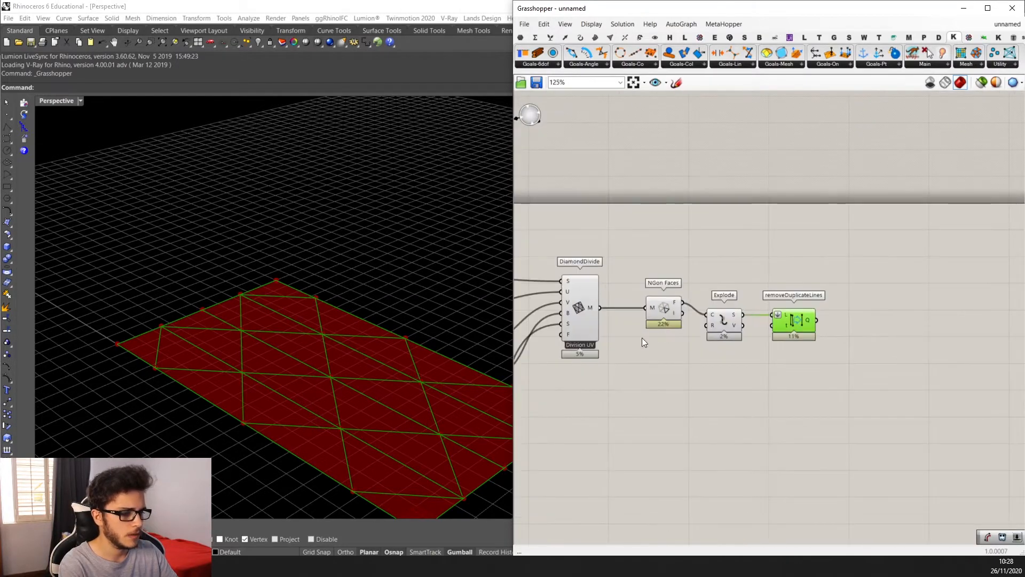
{"action": "right_click_drag", "start_coordinate": [321, 374], "coordinate": [328, 436]}
{"action": "scroll", "coordinate": [328, 433], "scroll_direction": "down", "scroll_amount": 5}
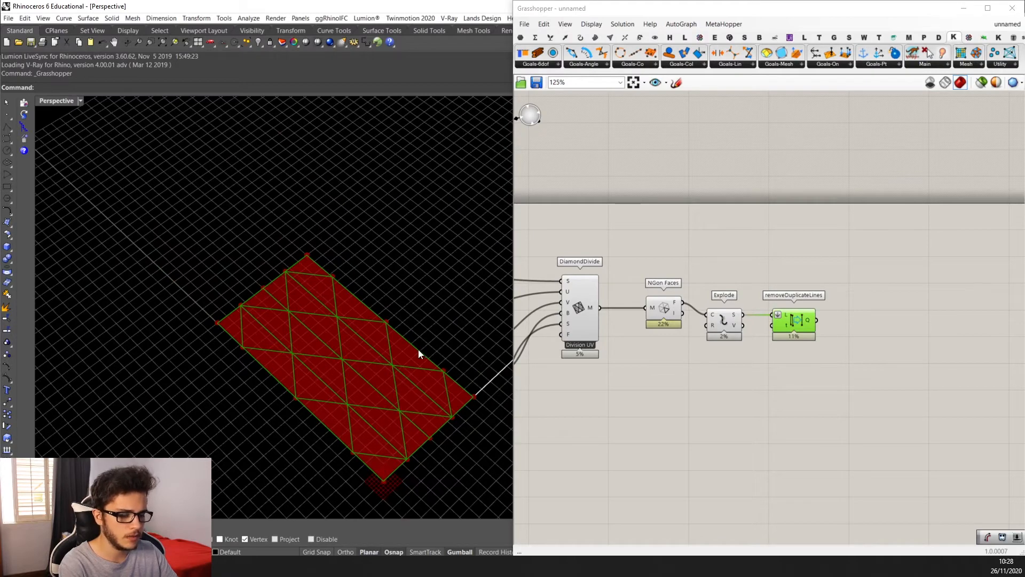
{"action": "right_click_drag", "start_coordinate": [419, 352], "coordinate": [403, 321]}
{"action": "scroll", "coordinate": [821, 318], "scroll_direction": "down", "scroll_amount": 1}
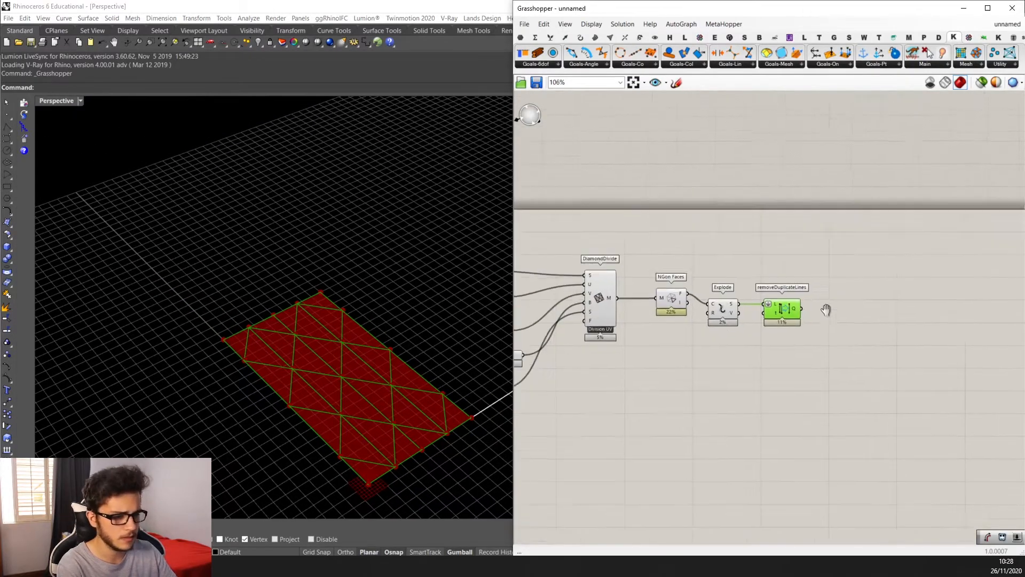
Add Weaverbird's Mesh From Lines (Weave Back) beside removeDuplicateLines and connect the Q output to its L input.
{"action": "scroll", "coordinate": [832, 318], "scroll_direction": "up", "scroll_amount": 2}
{"action": "double_click", "coordinate": [832, 316]}
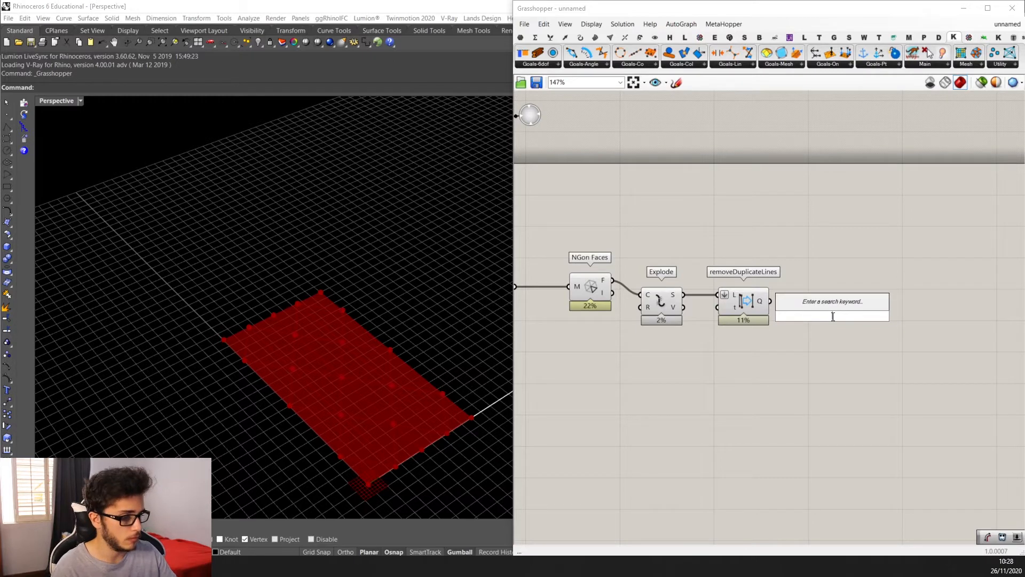
{"action": "type", "text": "w"}
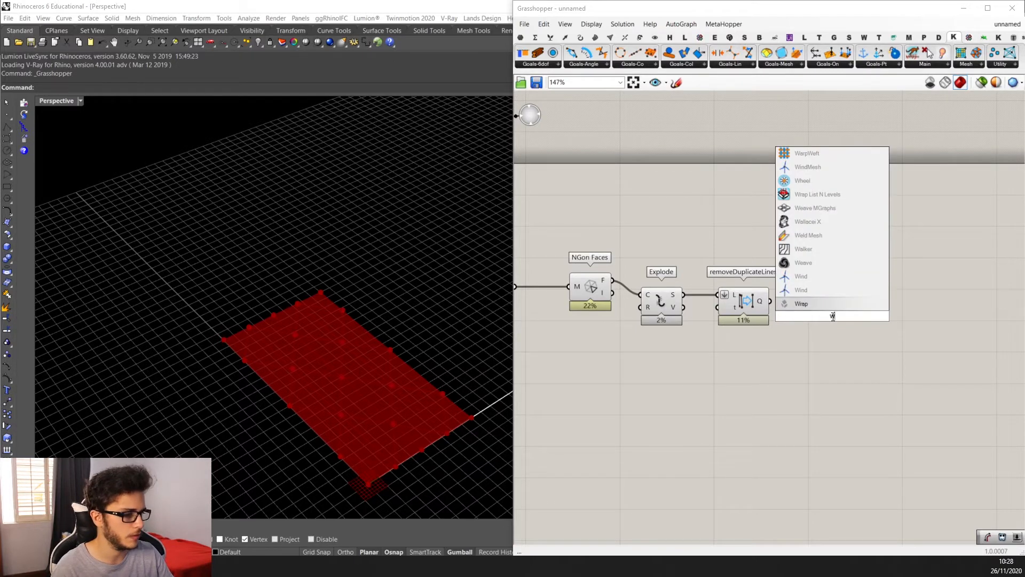
{"action": "type", "text": "eav"}
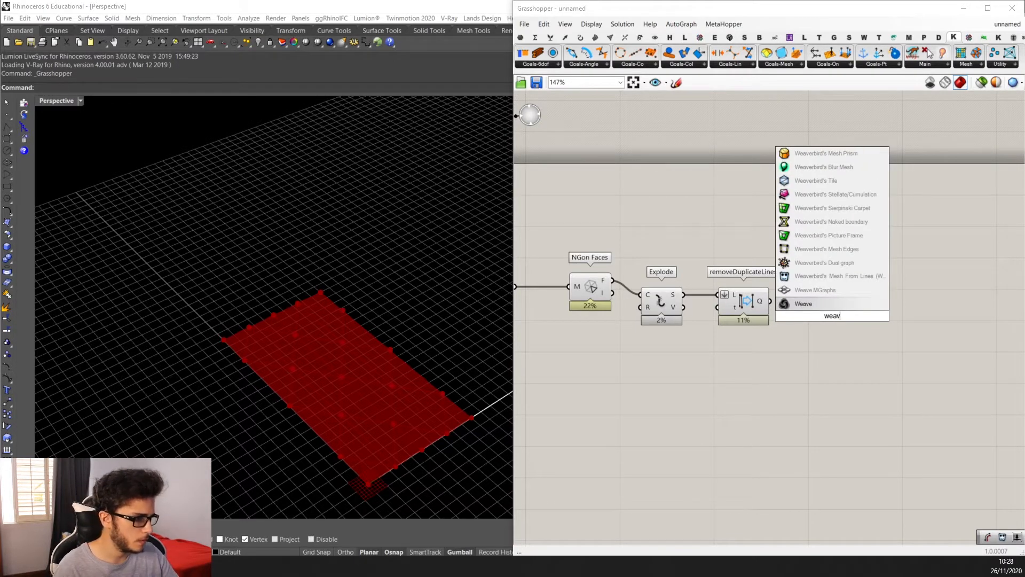
{"action": "left_click", "coordinate": [855, 276]}
{"action": "scroll", "coordinate": [840, 300], "scroll_direction": "up", "scroll_amount": 2}
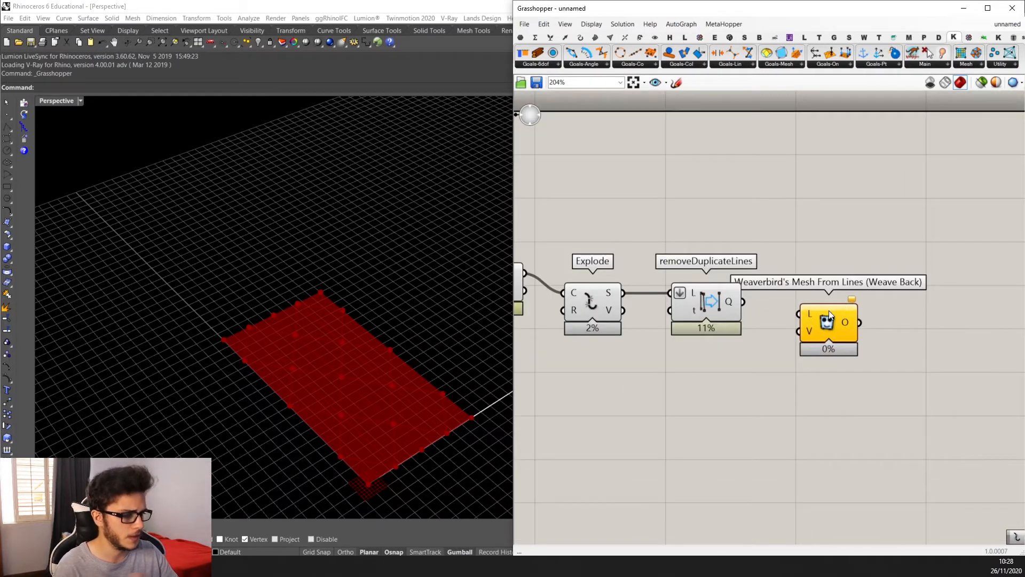
{"action": "scroll", "coordinate": [782, 315], "scroll_direction": "up", "scroll_amount": 2}
{"action": "left_click_drag", "start_coordinate": [723, 297], "coordinate": [890, 308]}
{"action": "scroll", "coordinate": [345, 396], "scroll_direction": "up", "scroll_amount": 5}
{"action": "scroll", "coordinate": [288, 300], "scroll_direction": "down", "scroll_amount": 1}
{"action": "scroll", "coordinate": [882, 319], "scroll_direction": "up", "scroll_amount": 3}
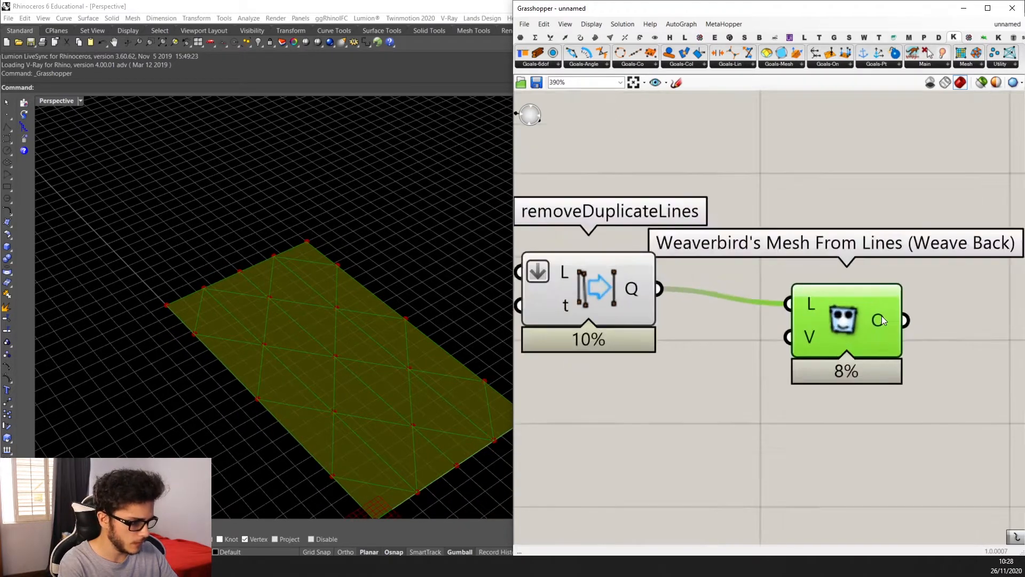
{"action": "scroll", "coordinate": [873, 318], "scroll_direction": "down", "scroll_amount": 4}
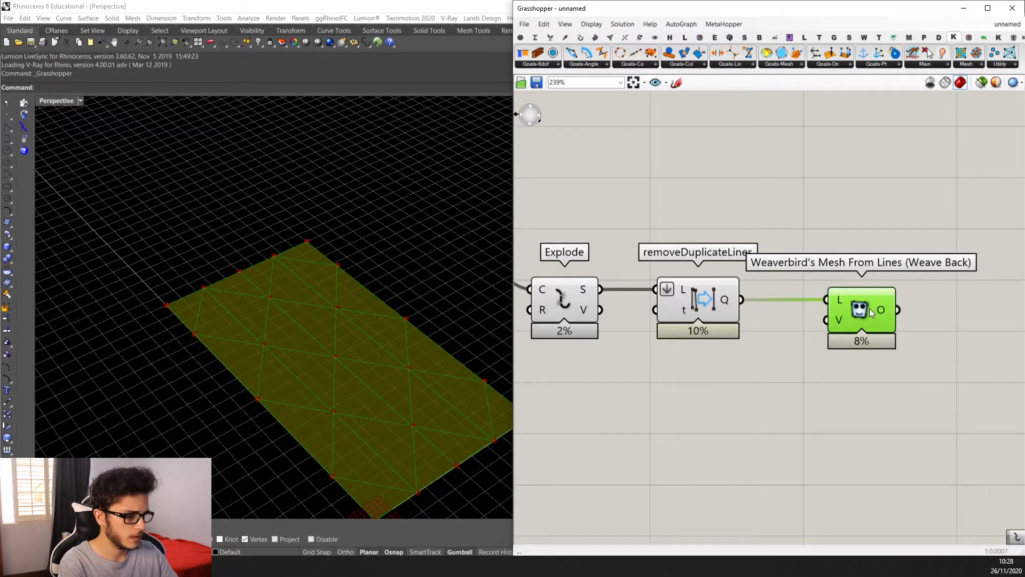
{"action": "scroll", "coordinate": [849, 319], "scroll_direction": "down", "scroll_amount": 2}
{"action": "scroll", "coordinate": [710, 327], "scroll_direction": "up", "scroll_amount": 2}
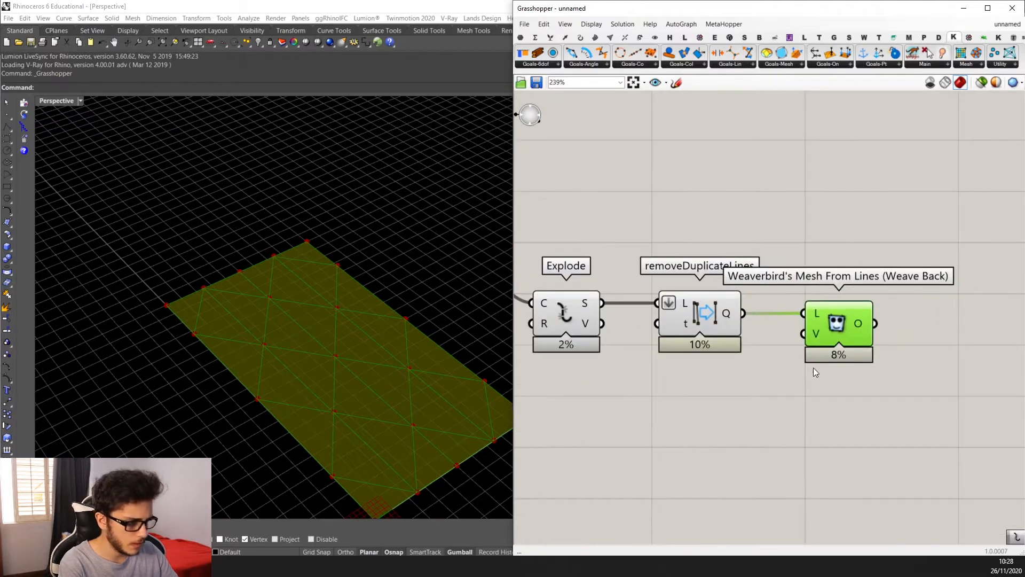
Add a Weaverbird's Join Meshes and Weld component below Mesh From Lines.
{"action": "double_click", "coordinate": [789, 407]}
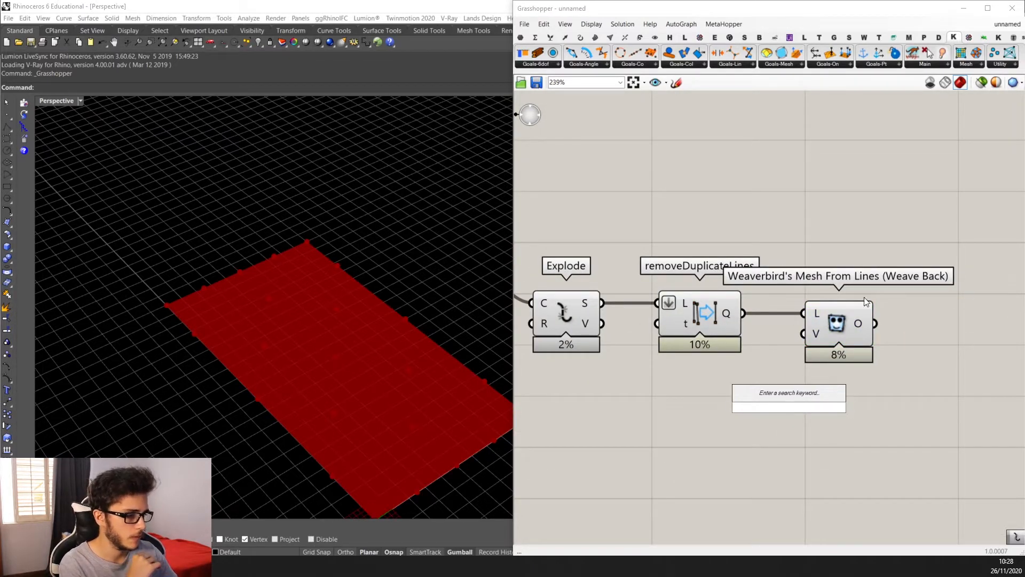
{"action": "scroll", "coordinate": [881, 310], "scroll_direction": "down", "scroll_amount": 2}
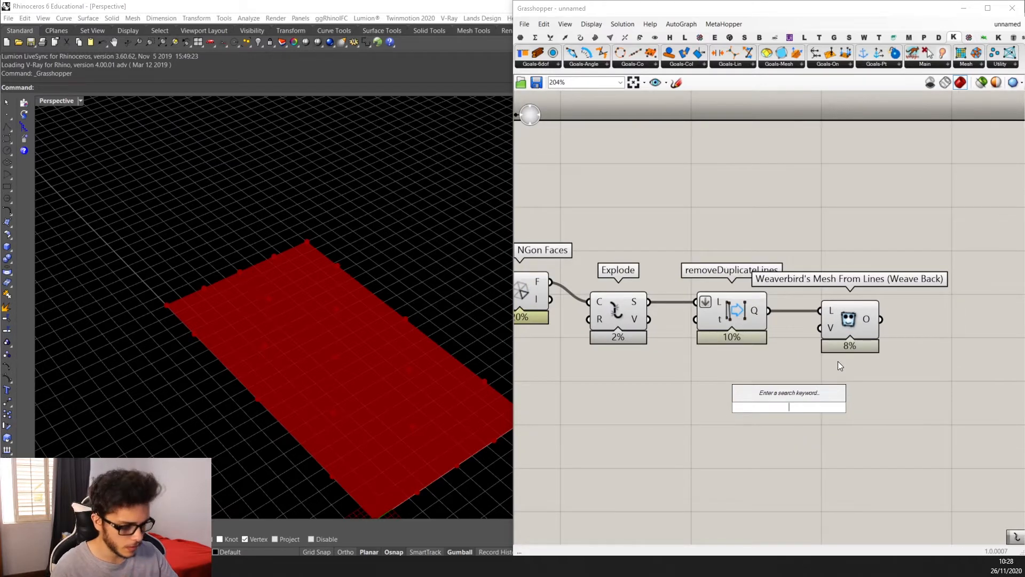
{"action": "type", "text": "weave jk"}
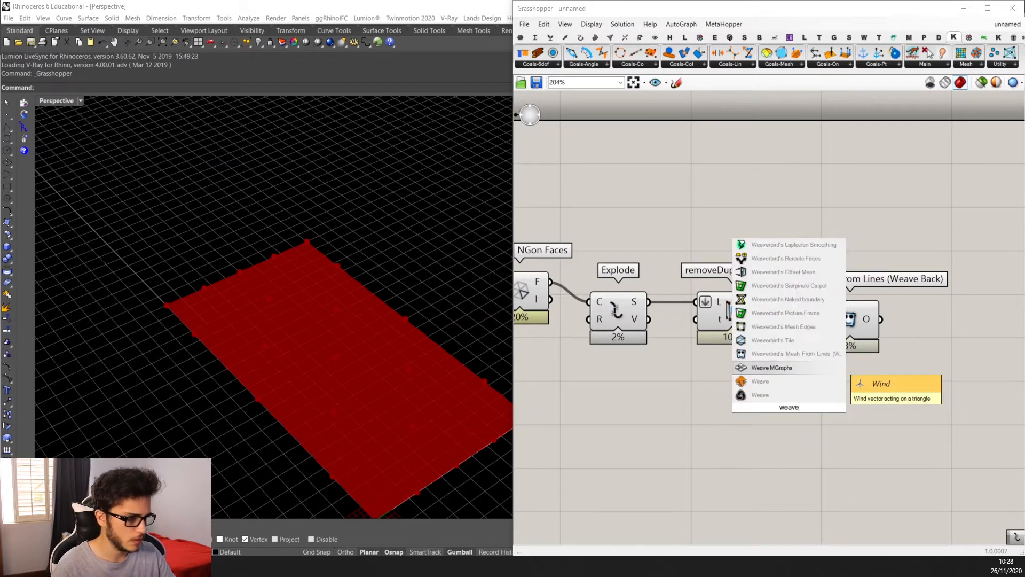
{"action": "key", "text": "BackSpace"}
{"action": "key", "text": "BackSpace"}
{"action": "type", "text": "jo"}
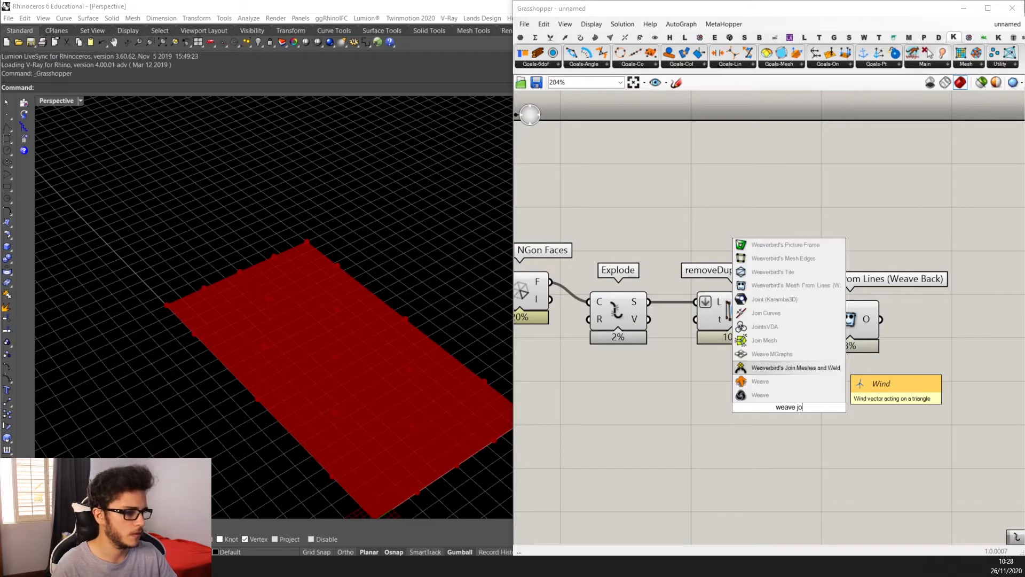
{"action": "key", "text": "Return"}
{"action": "scroll", "coordinate": [816, 368], "scroll_direction": "down", "scroll_amount": 3}
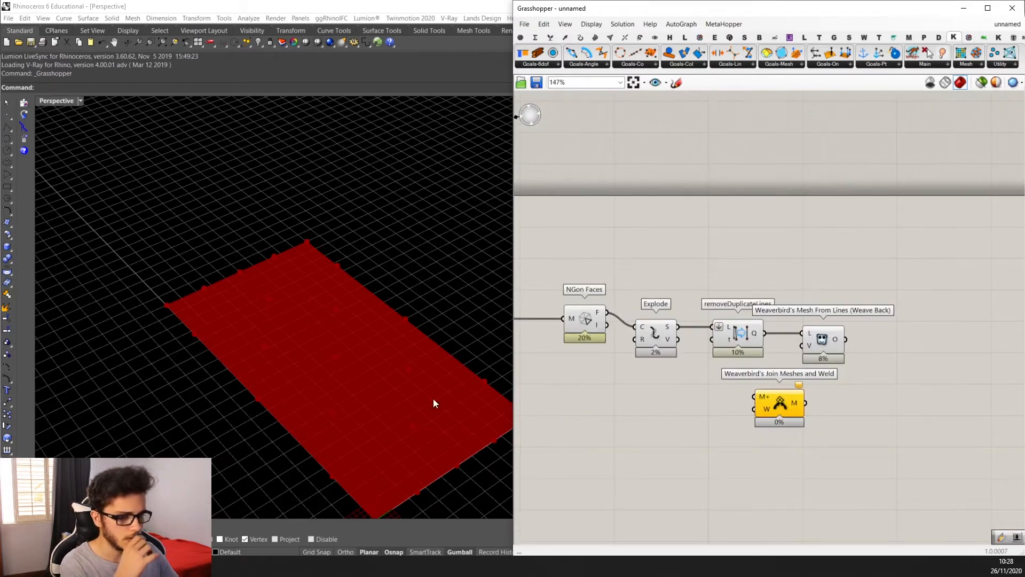
Connect Mesh From Lines' O output to the M+ input of Join Meshes and Weld and place that component after it.
{"action": "scroll", "coordinate": [335, 383], "scroll_direction": "up", "scroll_amount": 3}
{"action": "scroll", "coordinate": [308, 282], "scroll_direction": "down", "scroll_amount": 3}
{"action": "scroll", "coordinate": [801, 347], "scroll_direction": "up", "scroll_amount": 4}
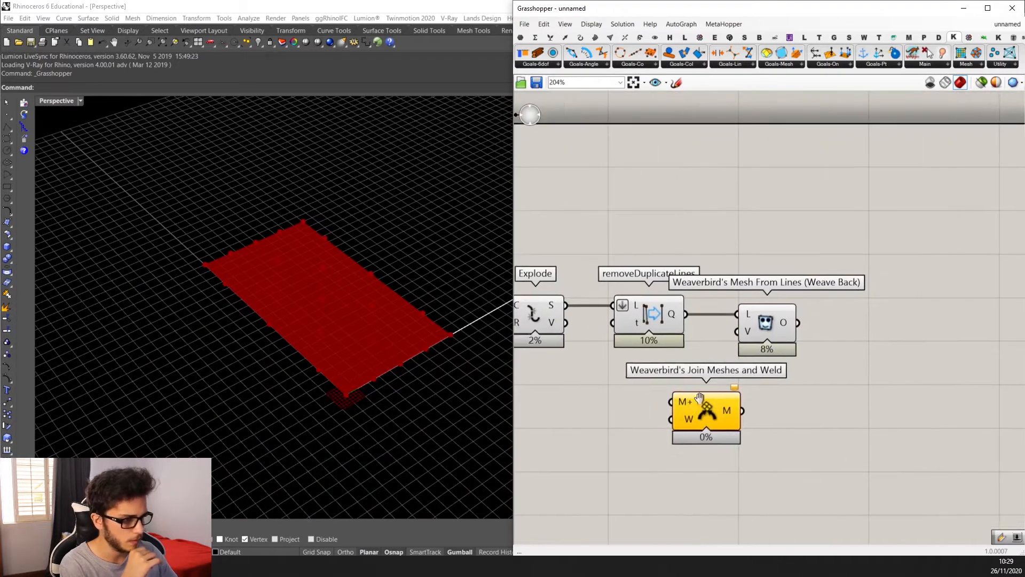
{"action": "left_click_drag", "start_coordinate": [797, 321], "coordinate": [816, 349]}
{"action": "left_click_drag", "start_coordinate": [874, 367], "coordinate": [926, 324]}
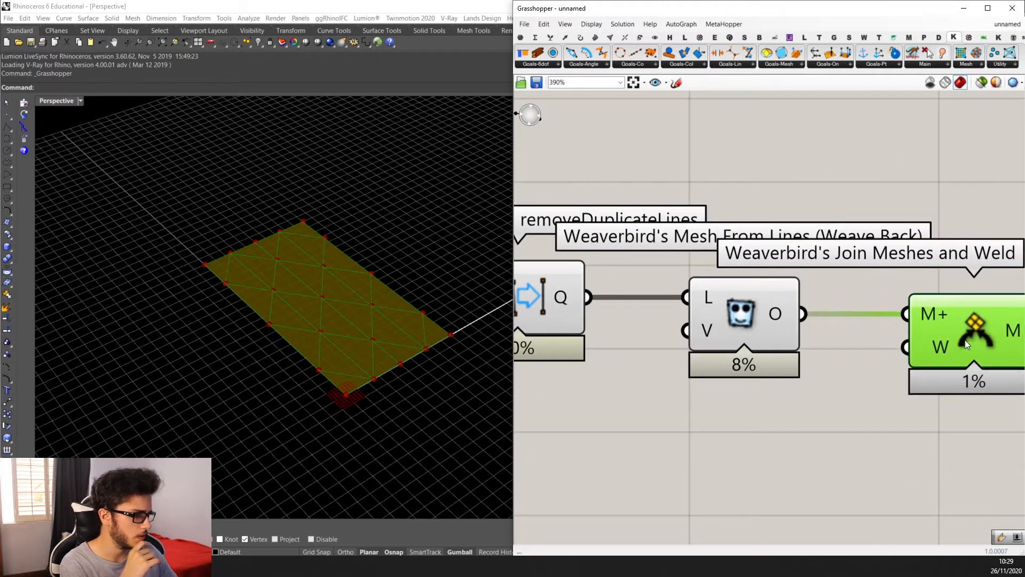
Reposition Join Meshes and Weld so that it lines up with Mesh From Lines, and check the mesh in the Perspective viewport.
{"action": "scroll", "coordinate": [966, 340], "scroll_direction": "down", "scroll_amount": 1}
{"action": "left_click_drag", "start_coordinate": [902, 365], "coordinate": [919, 392]}
{"action": "scroll", "coordinate": [810, 366], "scroll_direction": "down", "scroll_amount": 4}
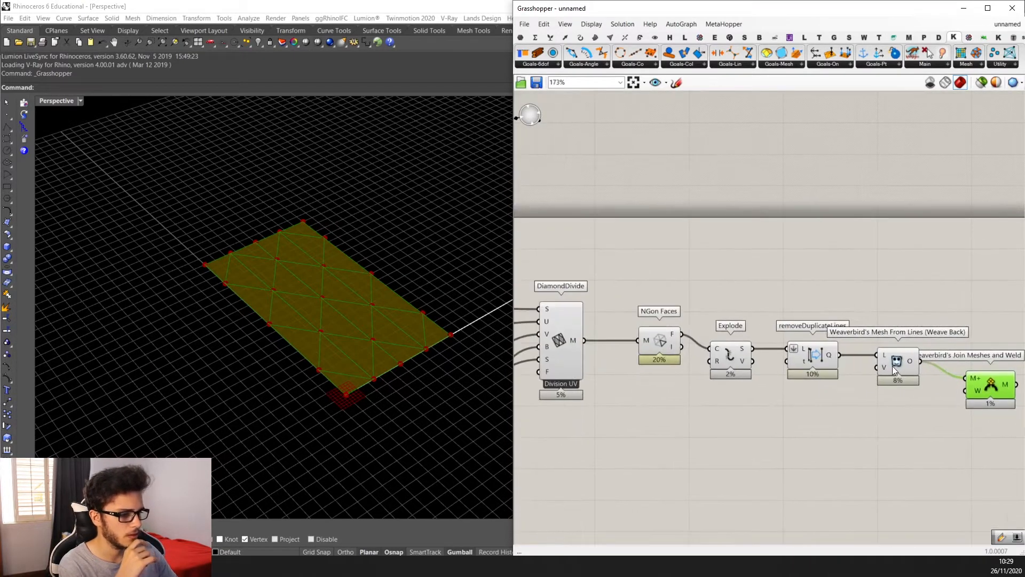
{"action": "scroll", "coordinate": [892, 366], "scroll_direction": "up", "scroll_amount": 2}
{"action": "scroll", "coordinate": [873, 378], "scroll_direction": "down", "scroll_amount": 3}
{"action": "scroll", "coordinate": [936, 383], "scroll_direction": "up", "scroll_amount": 3}
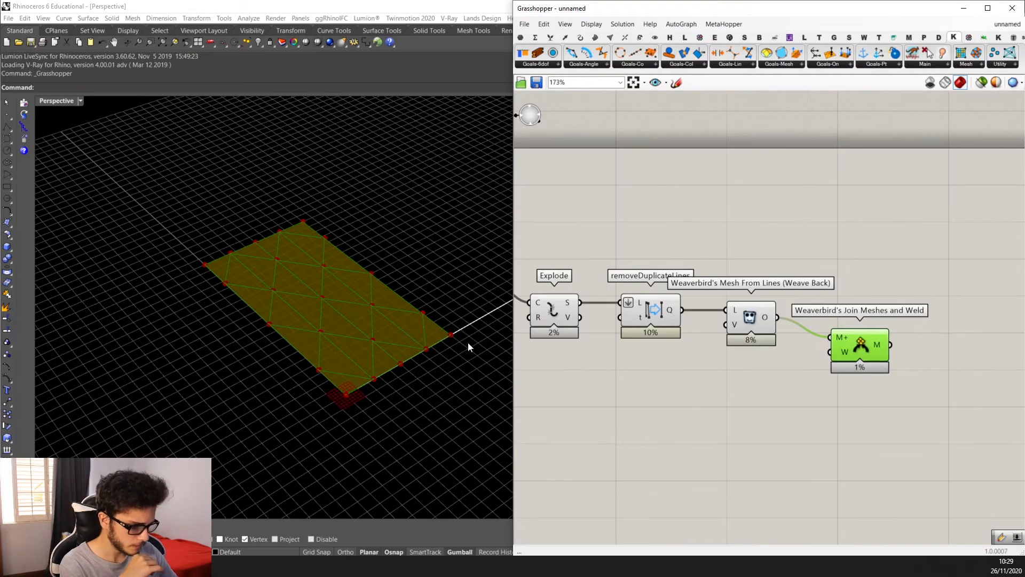
{"action": "scroll", "coordinate": [437, 330], "scroll_direction": "up", "scroll_amount": 4}
{"action": "scroll", "coordinate": [372, 297], "scroll_direction": "down", "scroll_amount": 3}
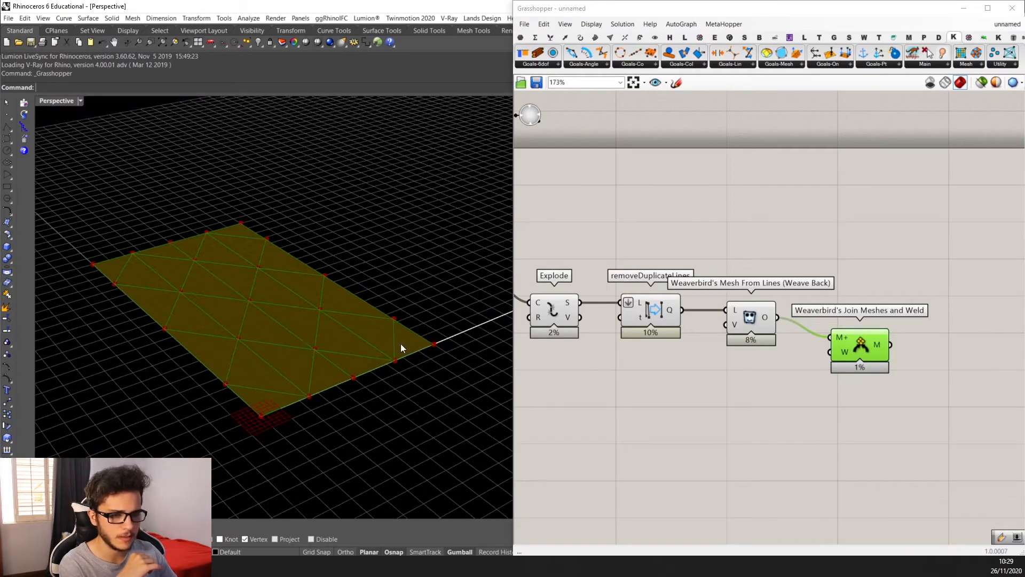
{"action": "right_click_drag", "start_coordinate": [856, 349], "coordinate": [780, 395]}
{"action": "mouse_move", "coordinate": [781, 395]}
{"action": "left_mouse_down"}
{"action": "mouse_move", "coordinate": [781, 364]}
{"action": "mouse_move", "coordinate": [777, 377]}
{"action": "left_mouse_up"}
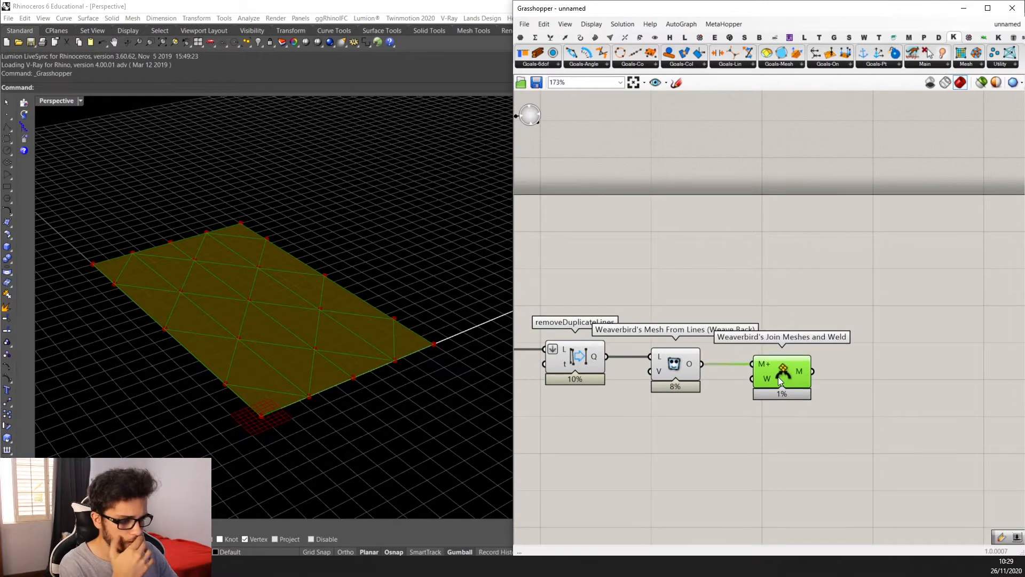
Examine the welded mesh's triangulation in the Perspective viewport from several angles and distances.
{"action": "scroll", "coordinate": [346, 377], "scroll_direction": "up", "scroll_amount": 5}
{"action": "scroll", "coordinate": [230, 314], "scroll_direction": "down", "scroll_amount": 5}
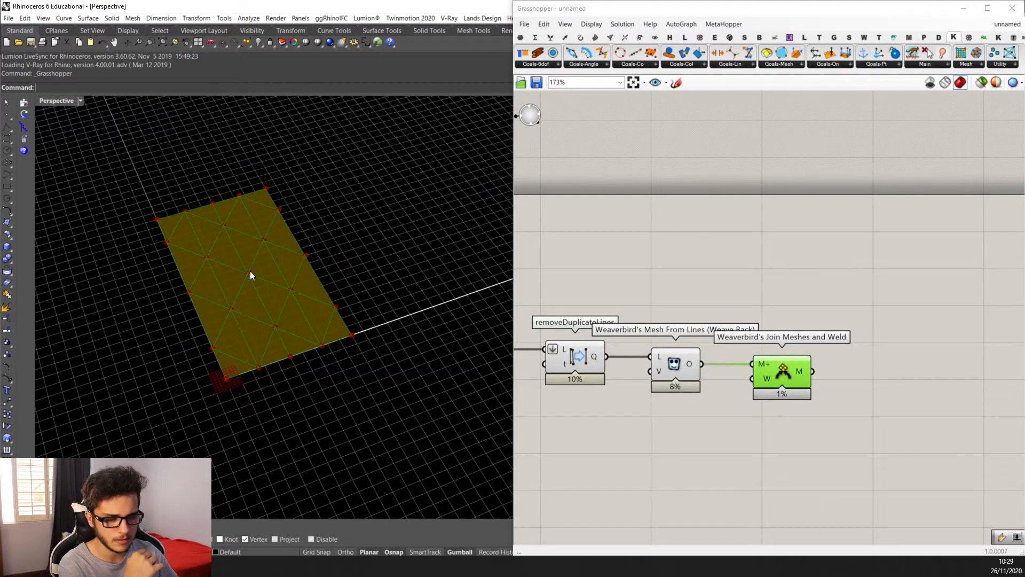
{"action": "scroll", "coordinate": [214, 288], "scroll_direction": "up", "scroll_amount": 5}
{"action": "scroll", "coordinate": [213, 316], "scroll_direction": "down", "scroll_amount": 5}
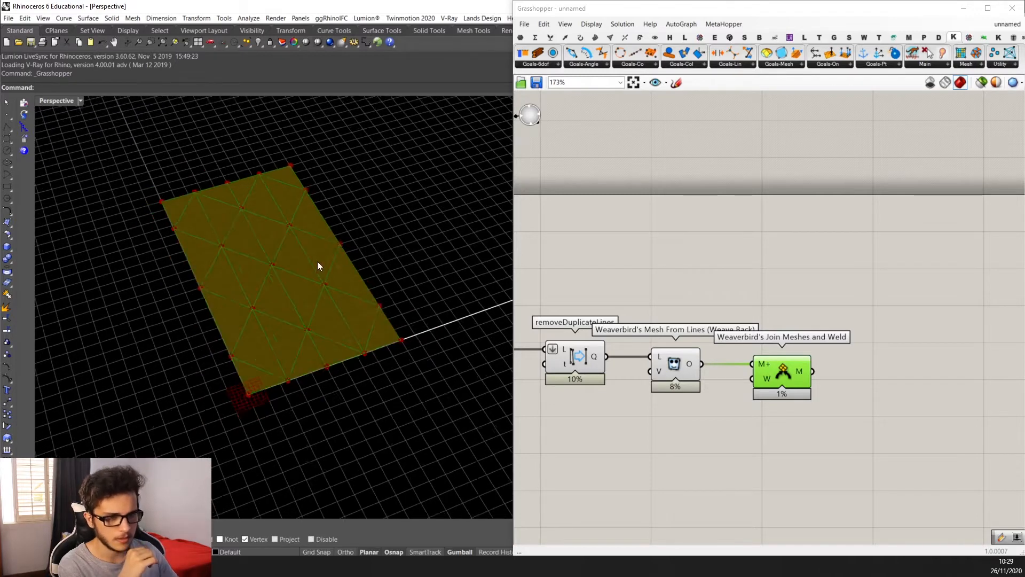
{"action": "right_click_drag", "start_coordinate": [838, 372], "coordinate": [788, 374]}
{"action": "scroll", "coordinate": [780, 383], "scroll_direction": "down", "scroll_amount": 1}
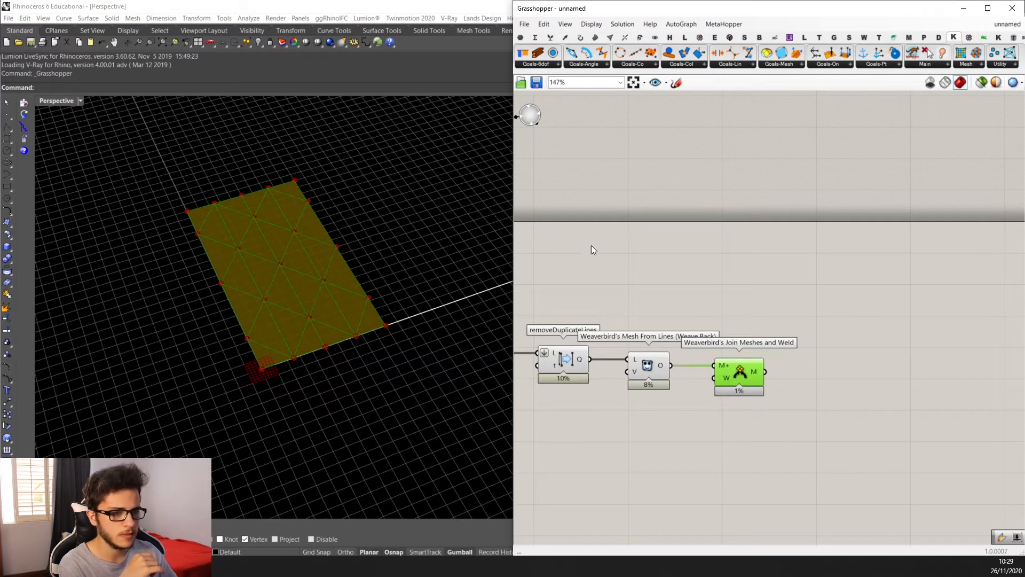
{"action": "scroll", "coordinate": [255, 306], "scroll_direction": "up", "scroll_amount": 2}
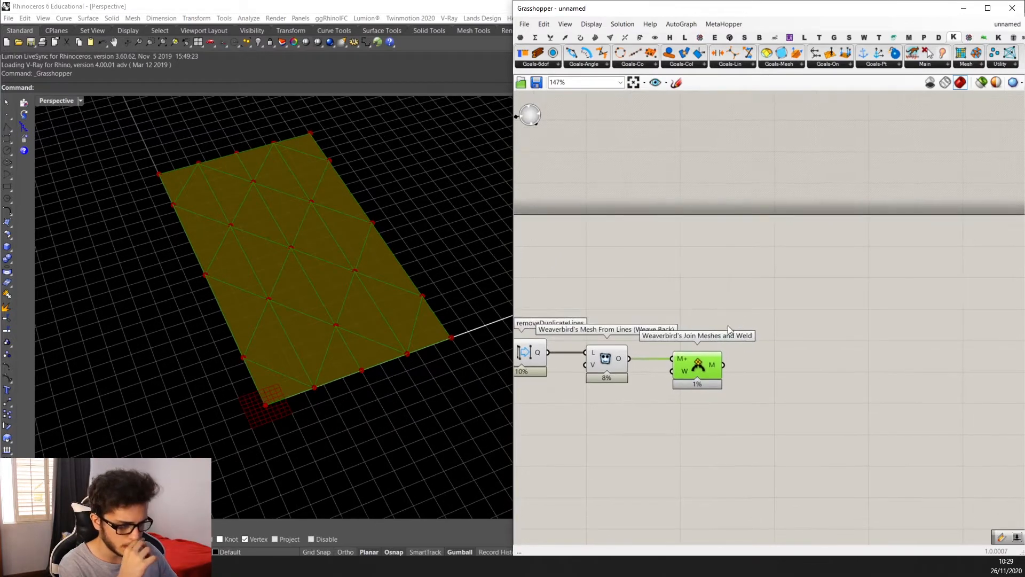
{"action": "right_click_drag", "start_coordinate": [728, 325], "coordinate": [696, 348]}
{"action": "scroll", "coordinate": [270, 292], "scroll_direction": "up", "scroll_amount": 2}
{"action": "right_click_drag", "start_coordinate": [269, 291], "coordinate": [292, 235]}
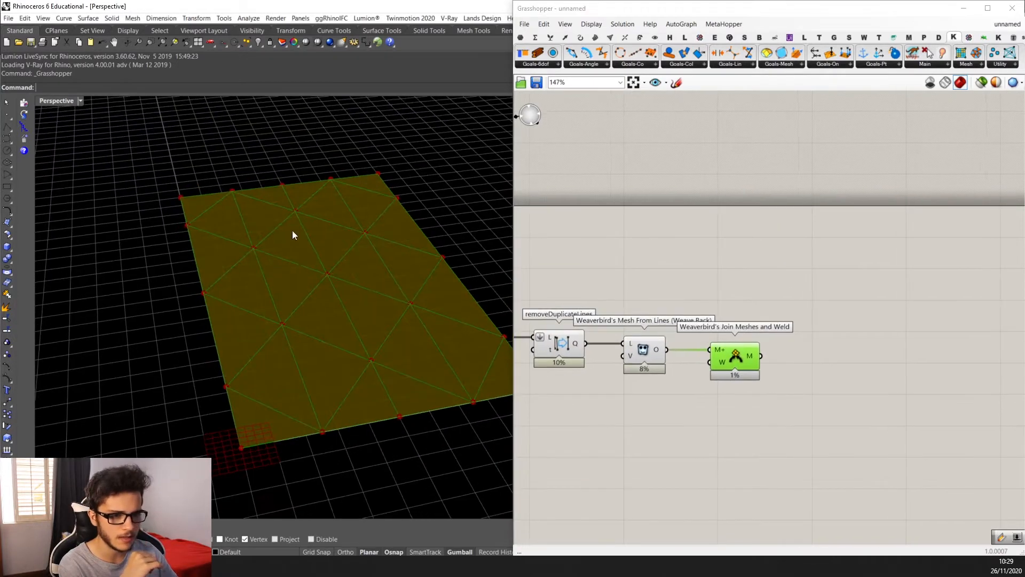
Add a Mesh Edges component after Join Meshes and Weld and connect that component's M output to its M input.
{"action": "right_click_drag", "start_coordinate": [746, 327], "coordinate": [713, 314]}
{"action": "double_click", "coordinate": [780, 359]}
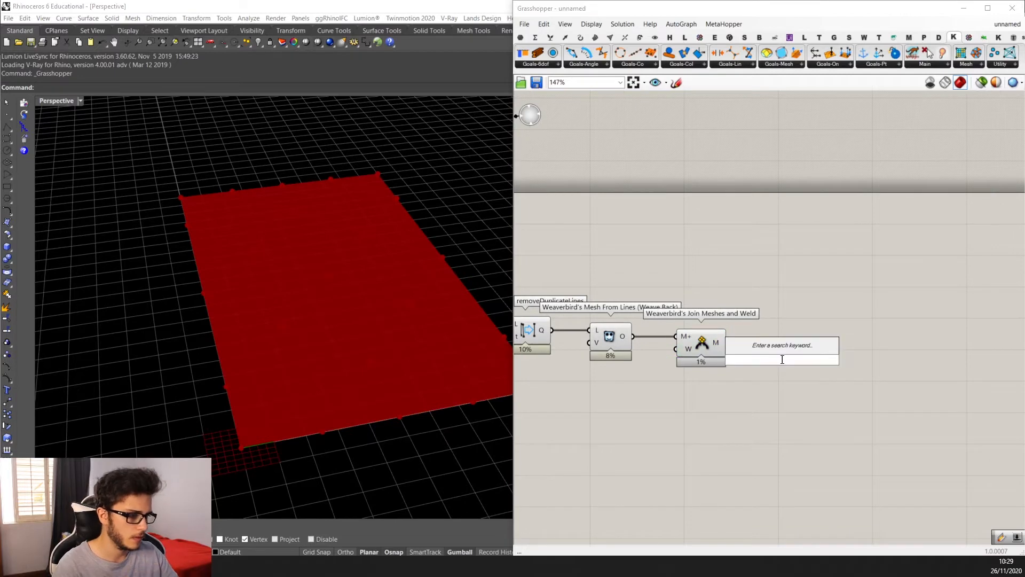
{"action": "type", "text": "mesh e"}
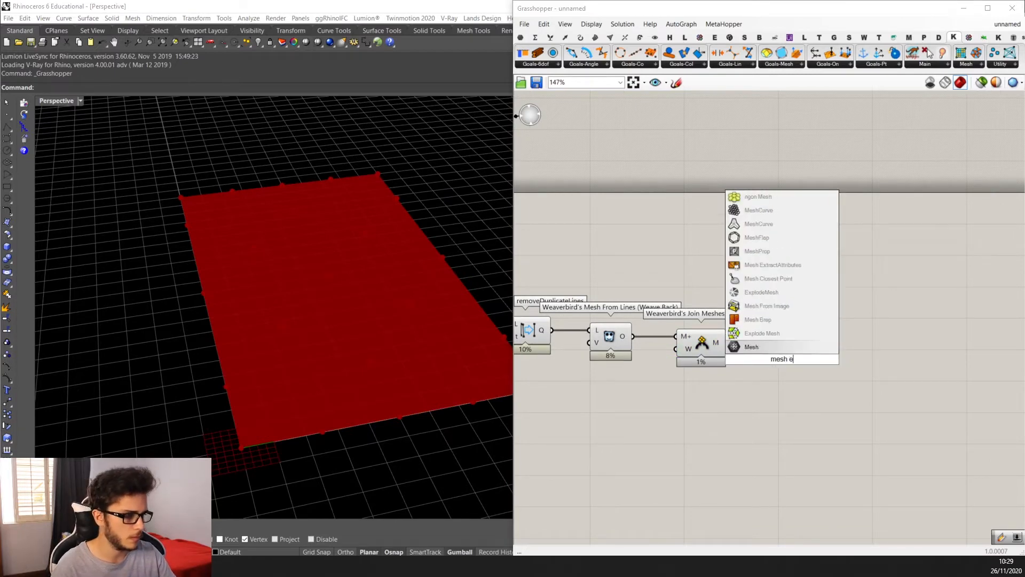
{"action": "type", "text": "dge"}
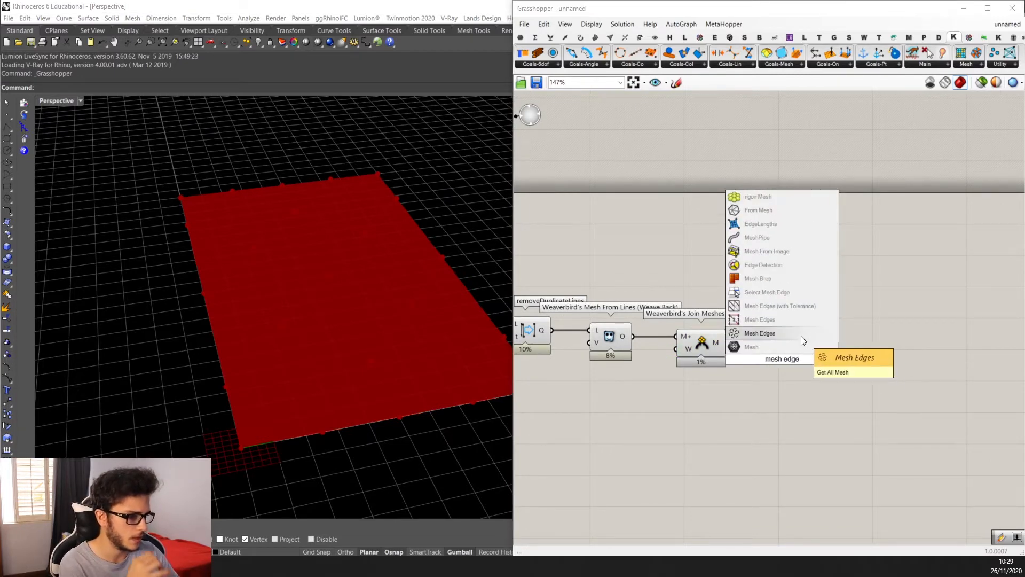
{"action": "left_click", "coordinate": [789, 324]}
{"action": "scroll", "coordinate": [788, 359], "scroll_direction": "up", "scroll_amount": 2}
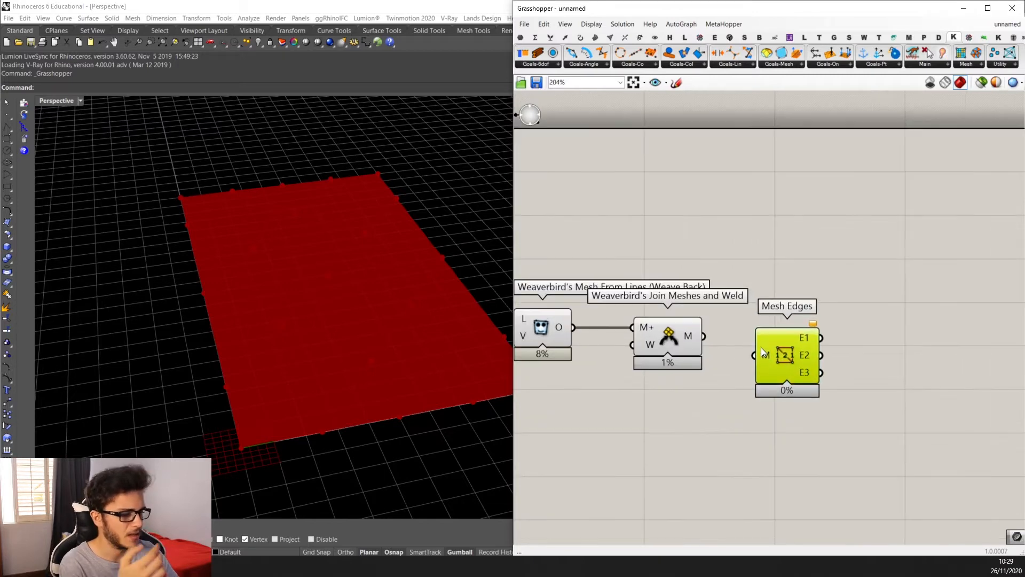
{"action": "scroll", "coordinate": [761, 347], "scroll_direction": "up", "scroll_amount": 2}
{"action": "left_click_drag", "start_coordinate": [693, 334], "coordinate": [749, 337]}
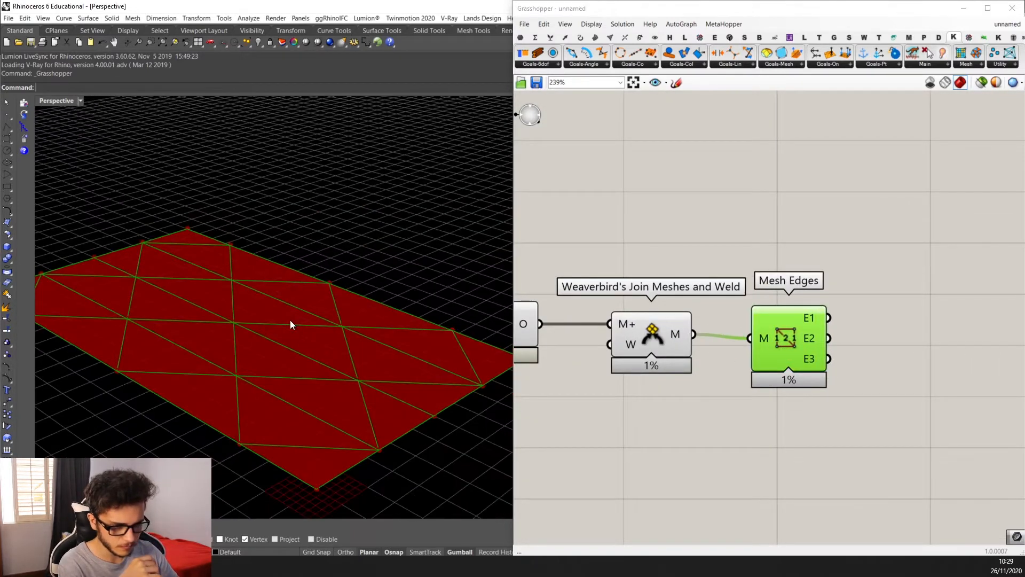
Add a Curve parameter fed by the E2 output of Mesh Edges and line it up with that output.
{"action": "scroll", "coordinate": [788, 359], "scroll_direction": "down", "scroll_amount": 2}
{"action": "double_click", "coordinate": [882, 316]}
{"action": "type", "text": "curve"}
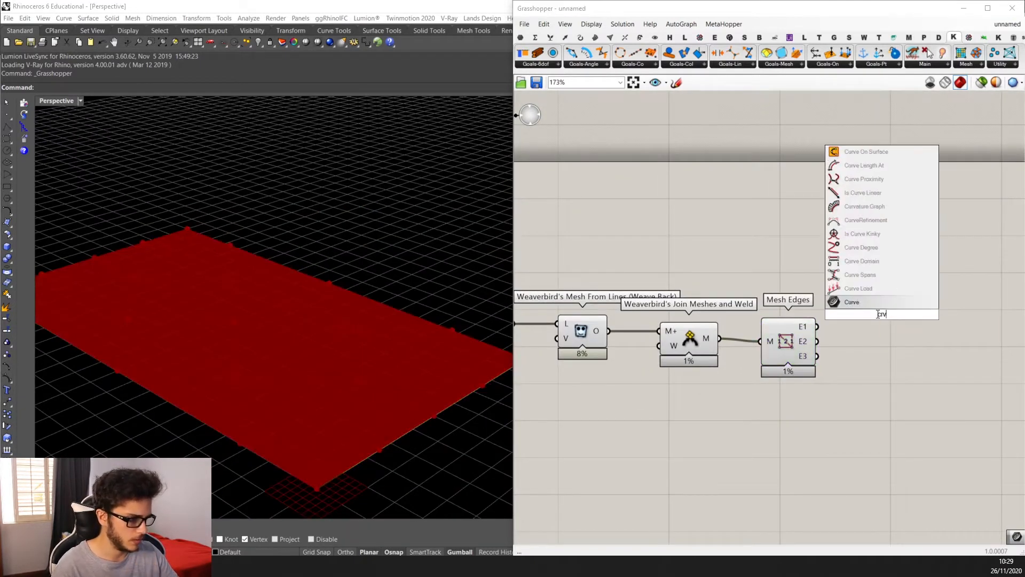
{"action": "key", "text": "Return"}
{"action": "scroll", "coordinate": [846, 328], "scroll_direction": "up", "scroll_amount": 2}
{"action": "mouse_move", "coordinate": [806, 325]}
{"action": "left_mouse_down"}
{"action": "mouse_move", "coordinate": [896, 321]}
{"action": "mouse_move", "coordinate": [880, 328]}
{"action": "left_mouse_up"}
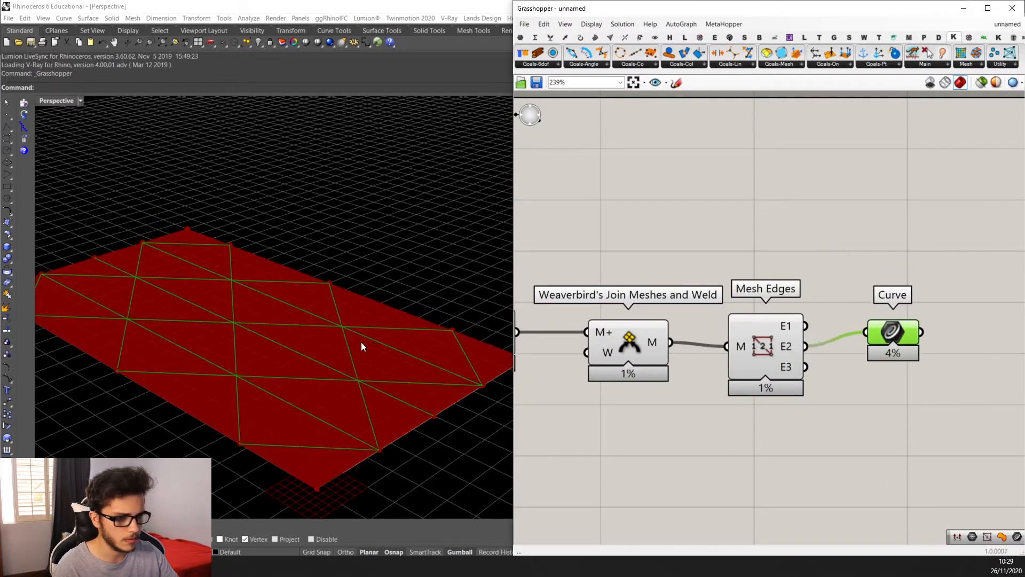
{"action": "scroll", "coordinate": [362, 344], "scroll_direction": "down", "scroll_amount": 3}
{"action": "right_click_drag", "start_coordinate": [436, 307], "coordinate": [287, 307]}
{"action": "scroll", "coordinate": [323, 301], "scroll_direction": "up", "scroll_amount": 3}
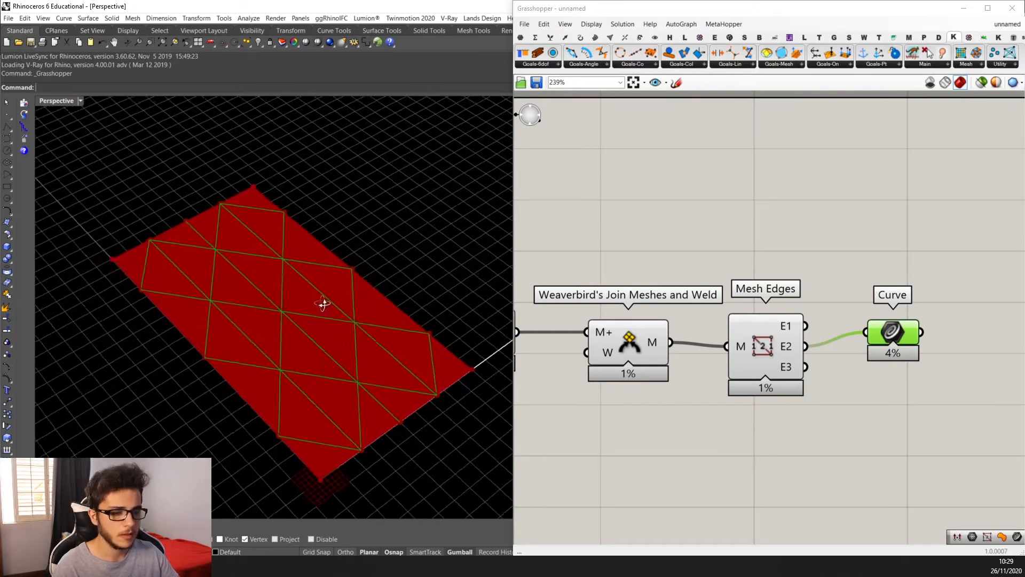
{"action": "scroll", "coordinate": [865, 321], "scroll_direction": "up", "scroll_amount": 1}
{"action": "left_click_drag", "start_coordinate": [895, 355], "coordinate": [896, 361]}
Examine the edges collected by the Curve parameter in the Perspective viewport.
{"action": "scroll", "coordinate": [385, 370], "scroll_direction": "down", "scroll_amount": 4}
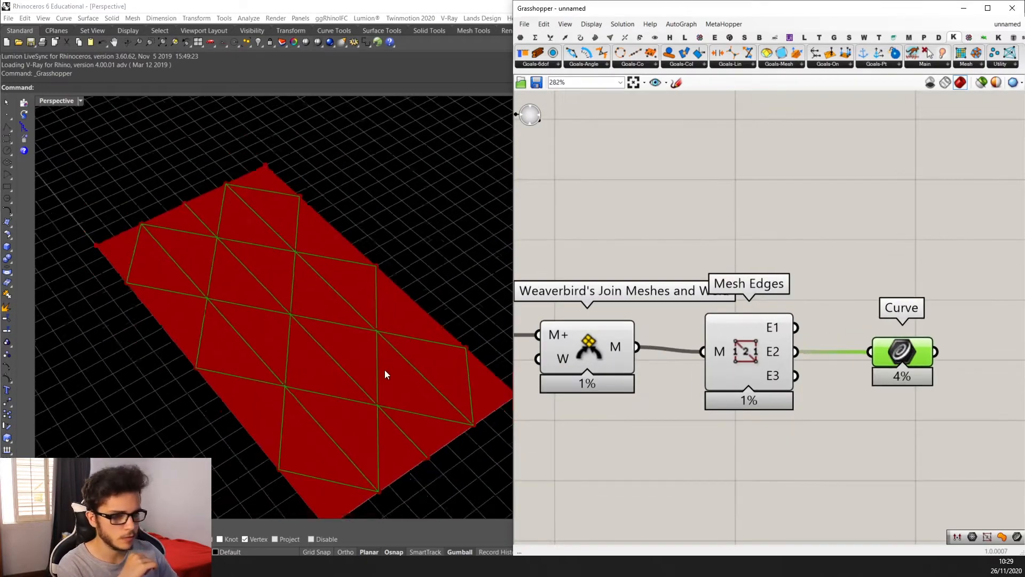
{"action": "scroll", "coordinate": [344, 371], "scroll_direction": "up", "scroll_amount": 5}
{"action": "scroll", "coordinate": [340, 377], "scroll_direction": "down", "scroll_amount": 5}
{"action": "scroll", "coordinate": [332, 374], "scroll_direction": "up", "scroll_amount": 4}
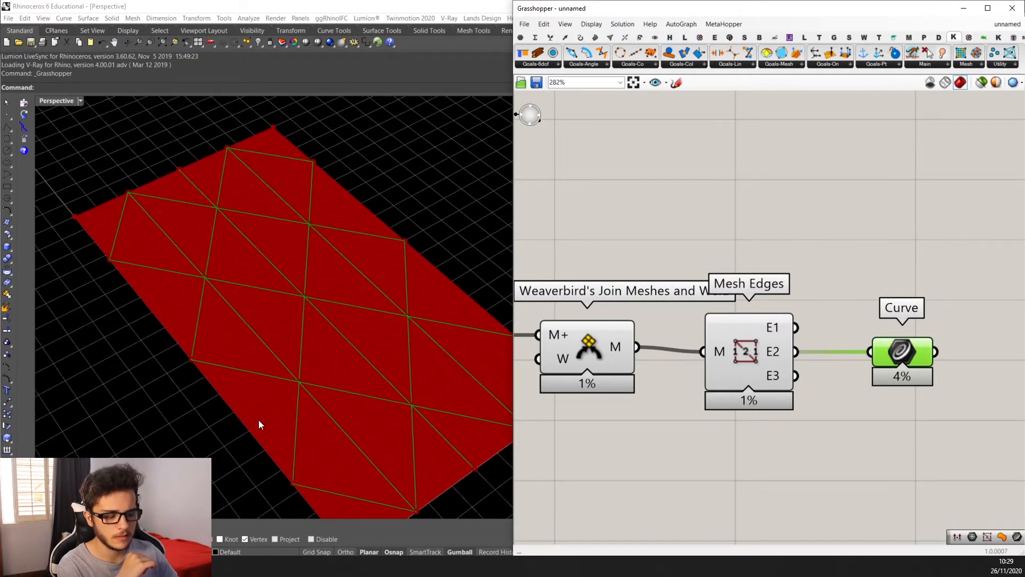
{"action": "scroll", "coordinate": [395, 433], "scroll_direction": "down", "scroll_amount": 3}
{"action": "right_click_drag", "start_coordinate": [328, 387], "coordinate": [464, 385]}
{"action": "scroll", "coordinate": [805, 357], "scroll_direction": "down", "scroll_amount": 2}
{"action": "scroll", "coordinate": [820, 347], "scroll_direction": "up", "scroll_amount": 1}
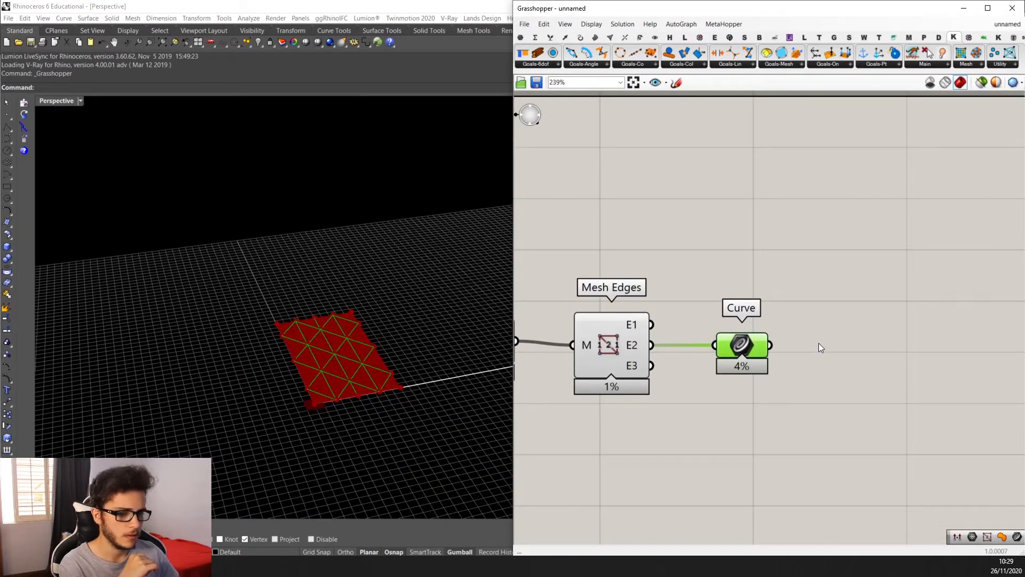
Add a Dot Product component after the Curve parameter.
{"action": "double_click", "coordinate": [825, 338]}
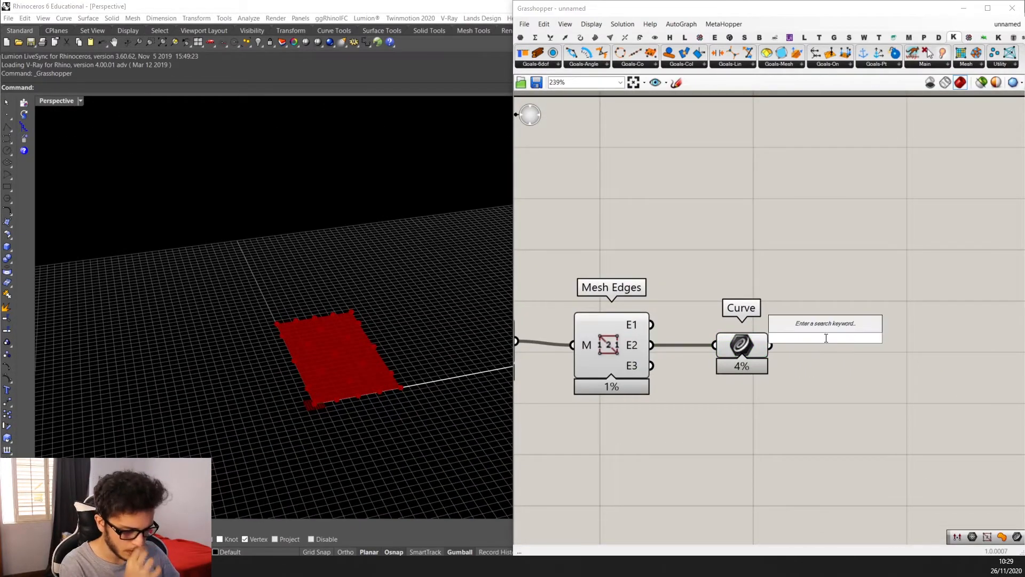
{"action": "type", "text": "dot pro"}
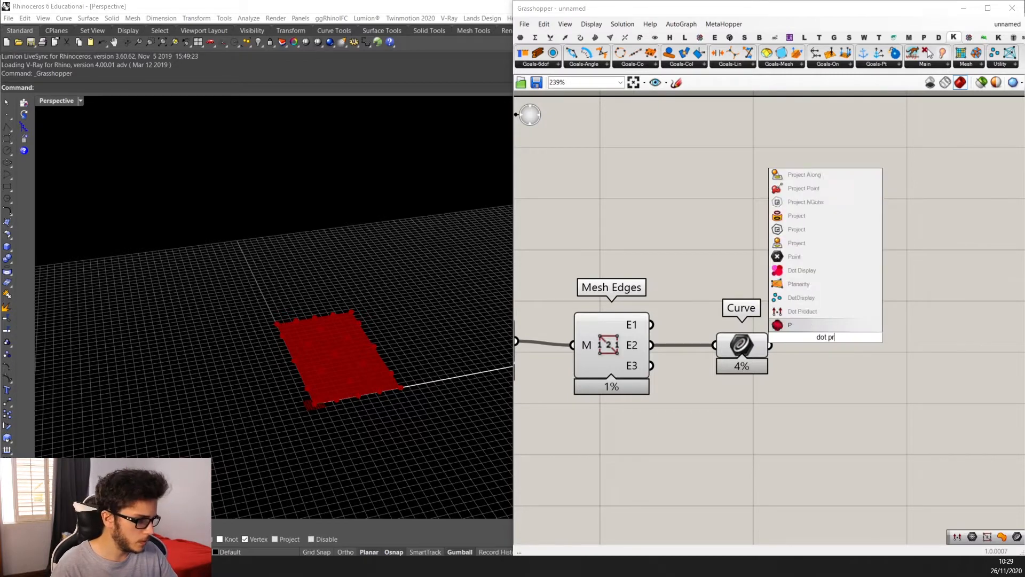
{"action": "key", "text": "Return"}
{"action": "scroll", "coordinate": [825, 338], "scroll_direction": "up", "scroll_amount": 1}
{"action": "left_click", "coordinate": [862, 350]}
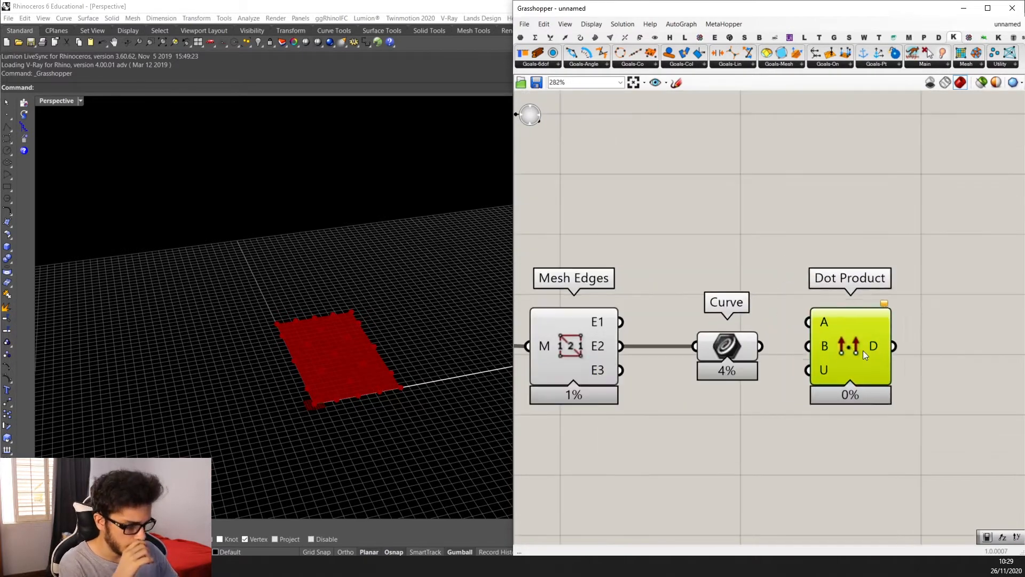
{"action": "scroll", "coordinate": [866, 339], "scroll_direction": "up", "scroll_amount": 2}
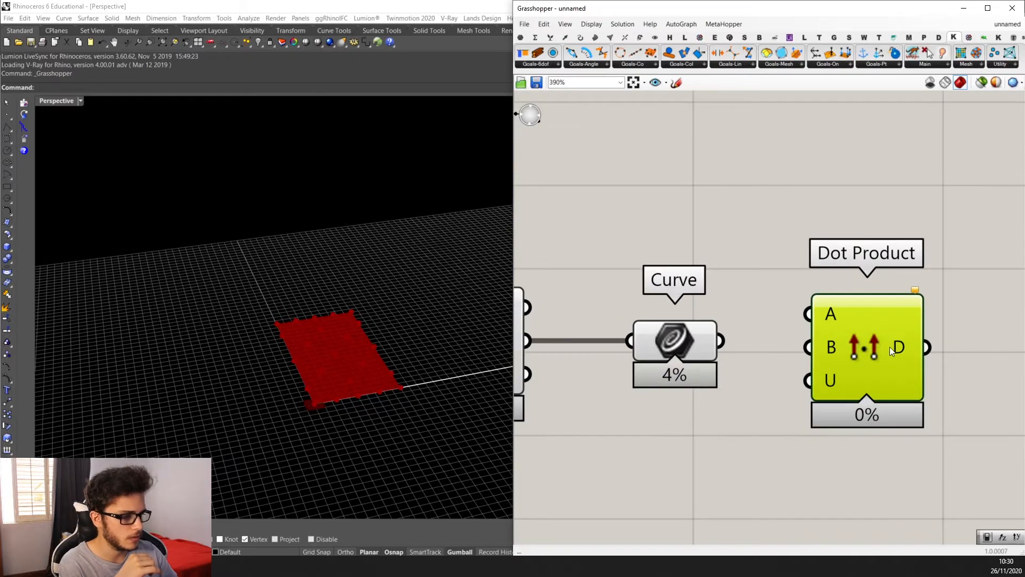
Examine the panelled surface's orientation against the grid axes in the Perspective viewport.
{"action": "scroll", "coordinate": [869, 346], "scroll_direction": "down", "scroll_amount": 3}
{"action": "scroll", "coordinate": [341, 338], "scroll_direction": "down", "scroll_amount": 4}
{"action": "right_click_drag", "start_coordinate": [341, 339], "coordinate": [293, 300]}
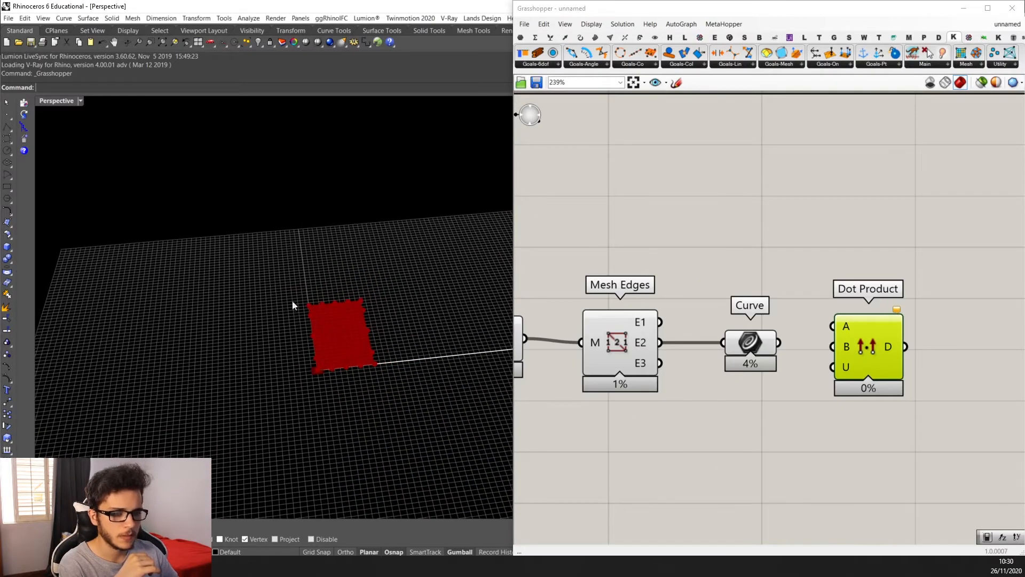
{"action": "scroll", "coordinate": [294, 300], "scroll_direction": "up", "scroll_amount": 5}
{"action": "right_click_drag", "start_coordinate": [338, 410], "coordinate": [393, 362]}
{"action": "scroll", "coordinate": [334, 332], "scroll_direction": "up", "scroll_amount": 3}
{"action": "right_click_drag", "start_coordinate": [335, 331], "coordinate": [274, 316]}
{"action": "scroll", "coordinate": [274, 315], "scroll_direction": "up", "scroll_amount": 3}
{"action": "right_click_drag", "start_coordinate": [291, 353], "coordinate": [284, 383]}
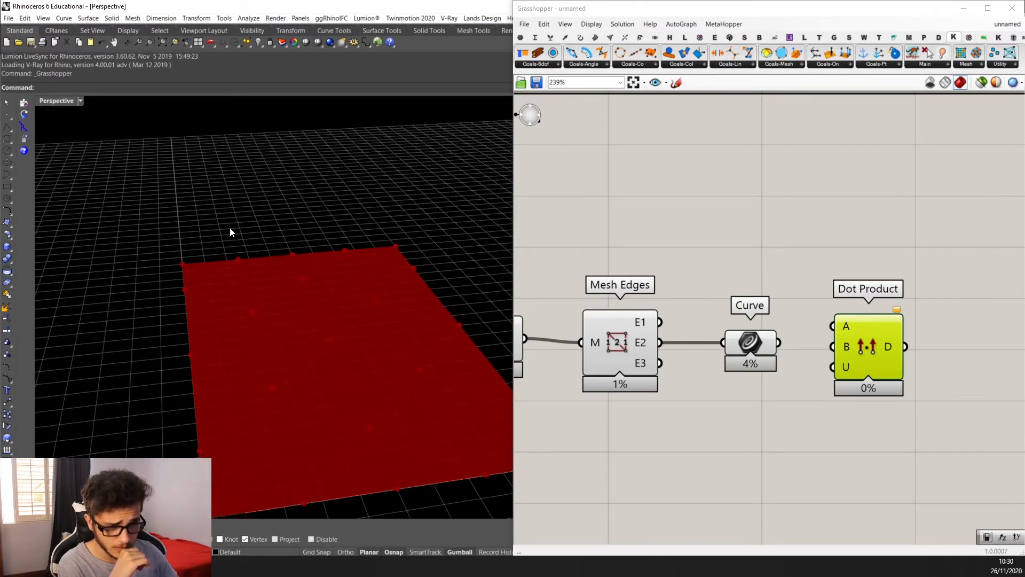
{"action": "scroll", "coordinate": [555, 340], "scroll_direction": "down", "scroll_amount": 2}
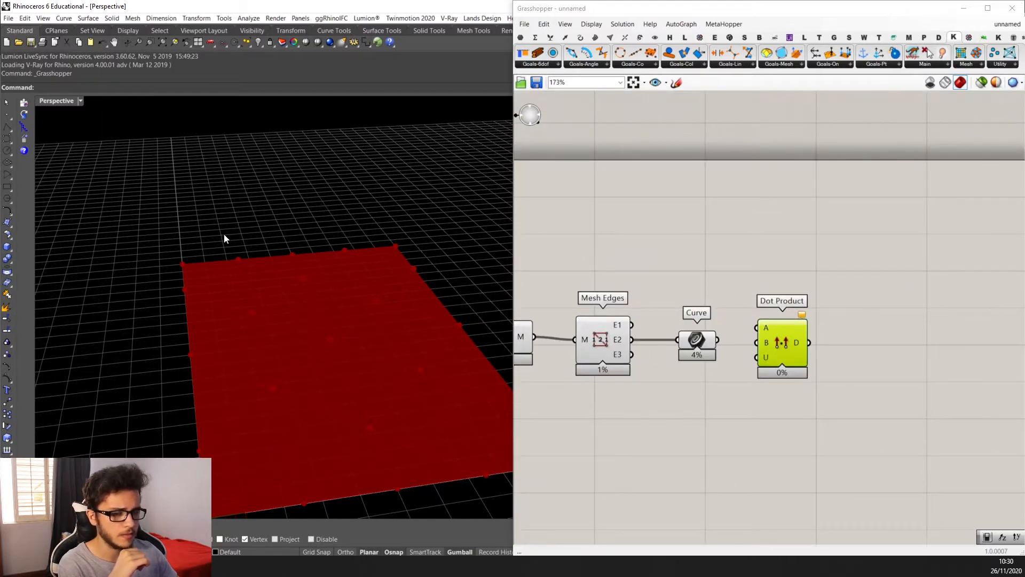
{"action": "scroll", "coordinate": [316, 389], "scroll_direction": "down", "scroll_amount": 3}
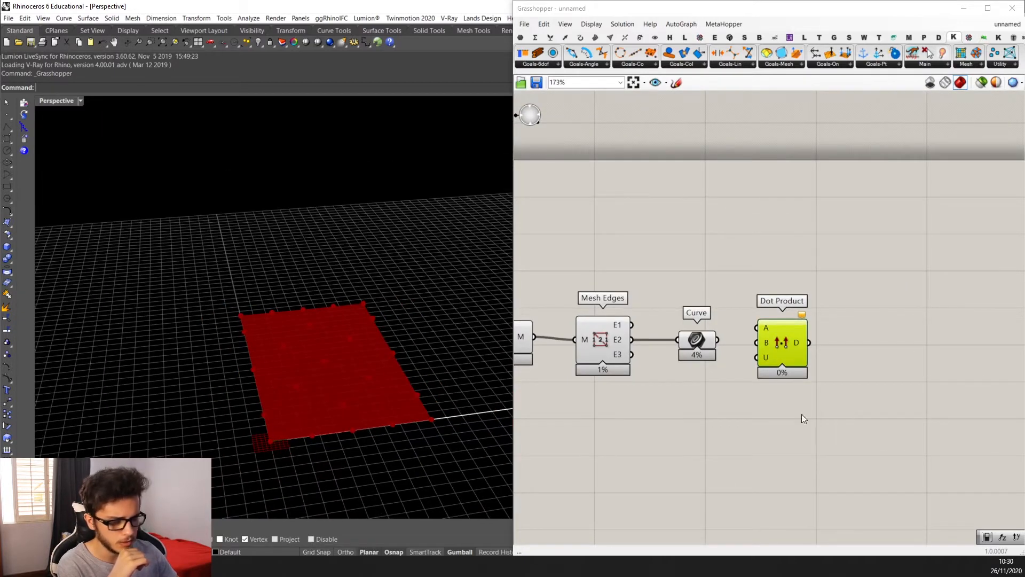
Connect the Curve parameter to Dot Product's A input and a new Unit Y vector to its B input.
{"action": "scroll", "coordinate": [694, 333], "scroll_direction": "up", "scroll_amount": 4}
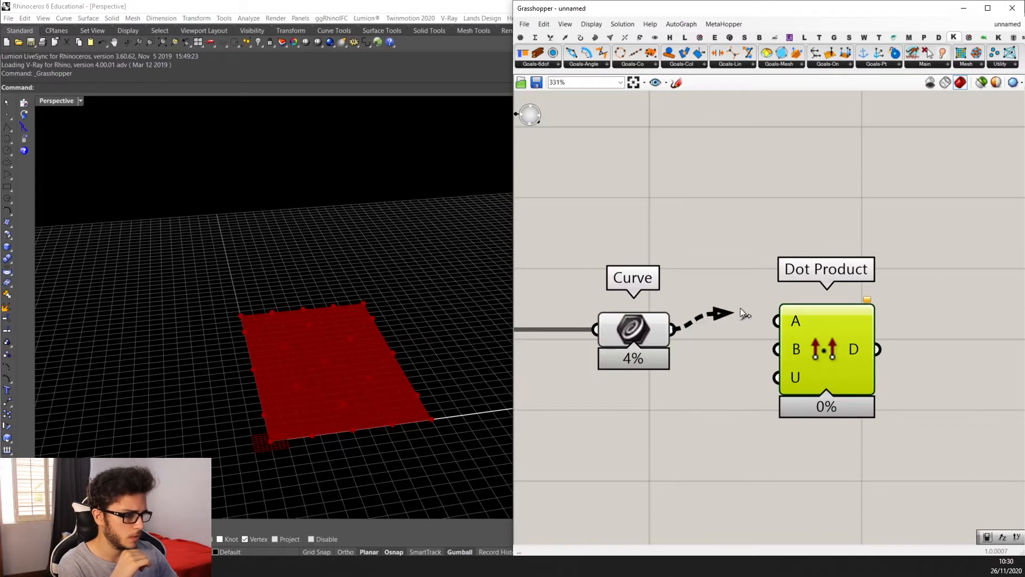
{"action": "left_click_drag", "start_coordinate": [740, 308], "coordinate": [777, 321]}
{"action": "double_click", "coordinate": [699, 406]}
{"action": "type", "text": "unit y"}
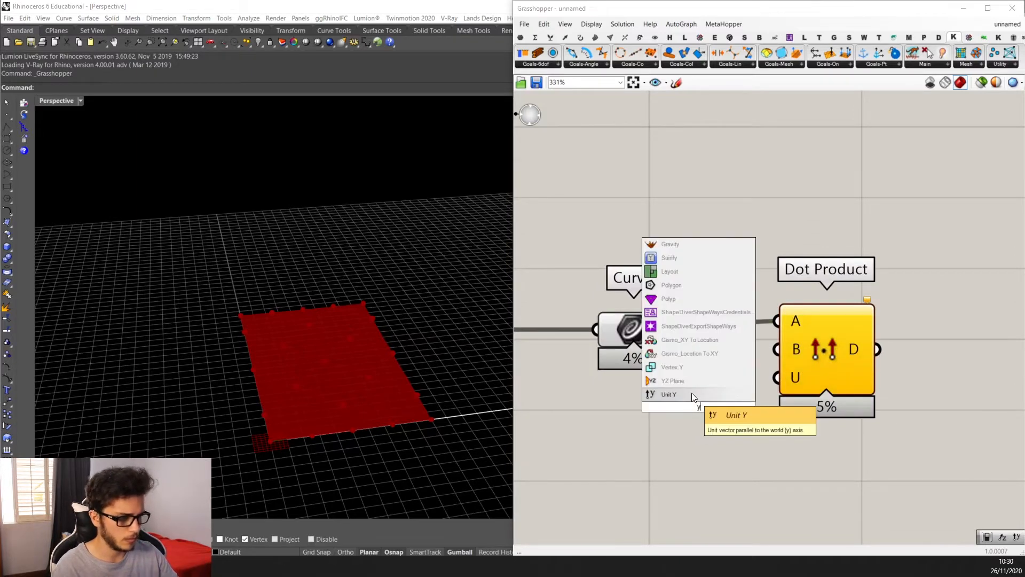
{"action": "key", "text": "Return"}
{"action": "left_click_drag", "start_coordinate": [701, 403], "coordinate": [777, 350]}
{"action": "left_click_drag", "start_coordinate": [827, 359], "coordinate": [826, 368]}
{"action": "right_click_drag", "start_coordinate": [827, 368], "coordinate": [781, 370]}
{"action": "mouse_move", "coordinate": [780, 369]}
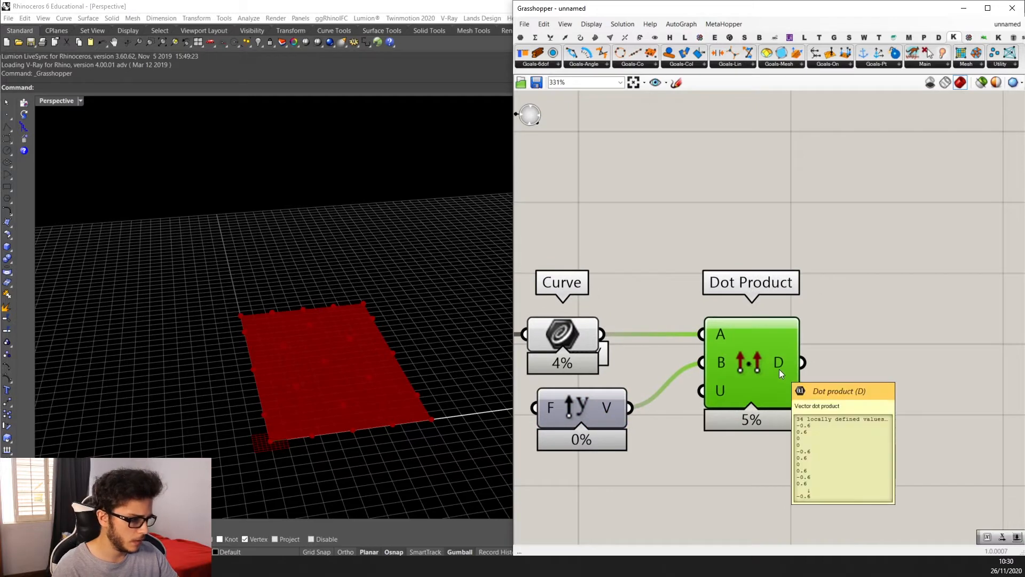
Add an Absolute component after Dot Product and connect the D output to its x input.
{"action": "scroll", "coordinate": [778, 369], "scroll_direction": "down", "scroll_amount": 1}
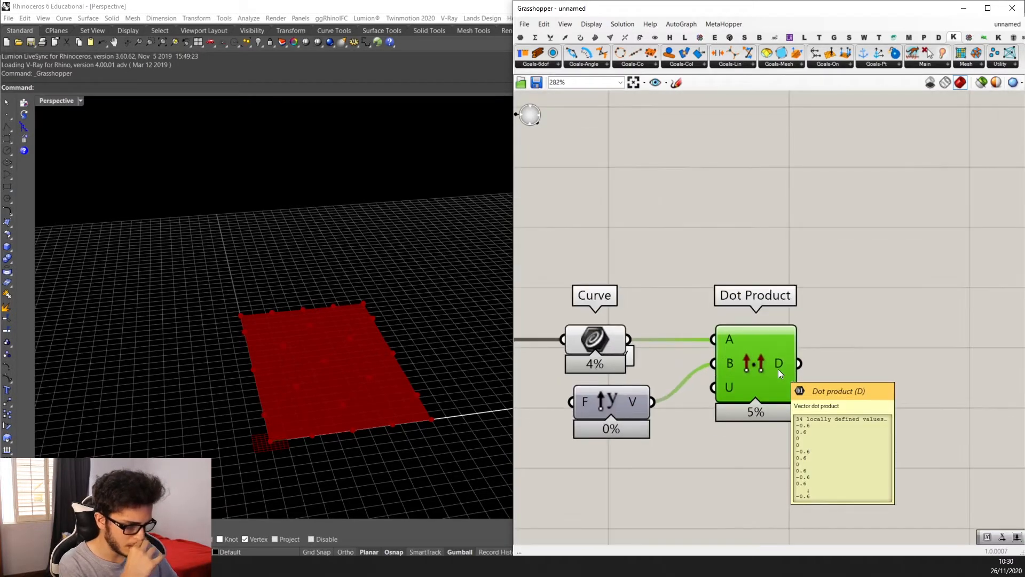
{"action": "scroll", "coordinate": [778, 370], "scroll_direction": "down", "scroll_amount": 2}
{"action": "scroll", "coordinate": [752, 363], "scroll_direction": "up", "scroll_amount": 2}
{"action": "scroll", "coordinate": [670, 340], "scroll_direction": "down", "scroll_amount": 2}
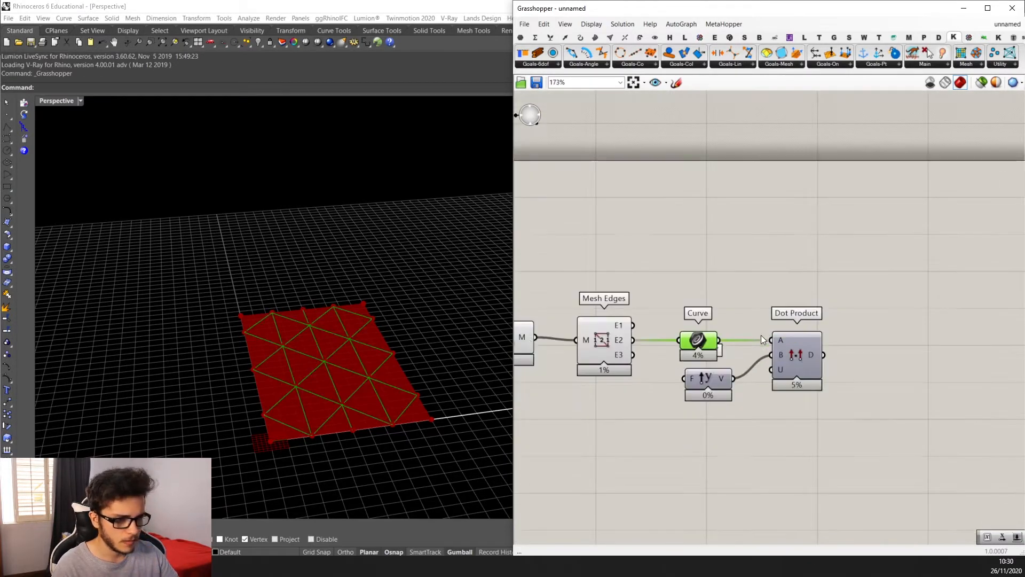
{"action": "right_click_drag", "start_coordinate": [719, 345], "coordinate": [746, 308]}
{"action": "double_click", "coordinate": [952, 282]}
{"action": "type", "text": "av"}
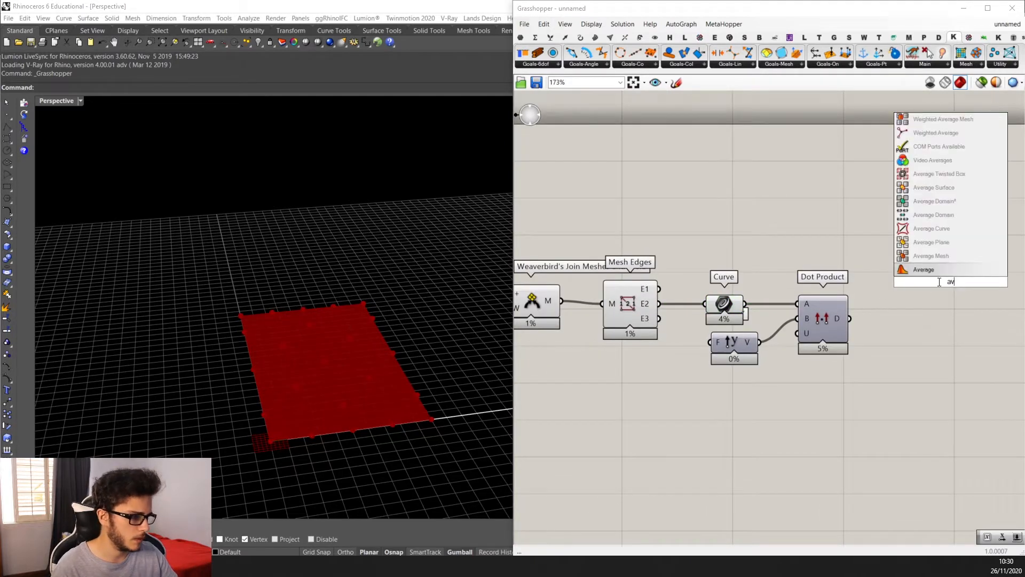
{"action": "key", "text": "BackSpace"}
{"action": "type", "text": "bs"}
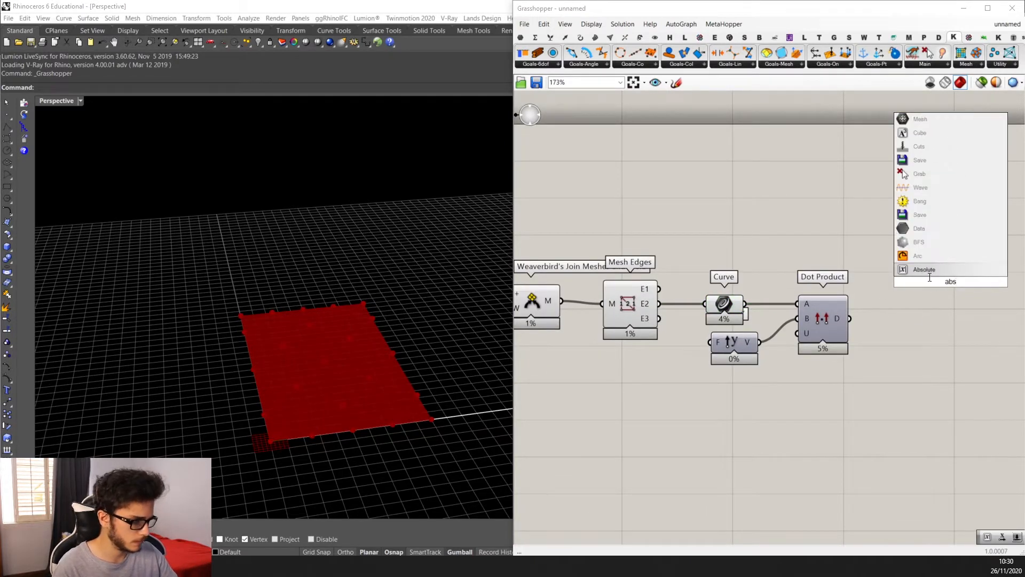
{"action": "left_click", "coordinate": [930, 277]}
{"action": "left_click_drag", "start_coordinate": [945, 283], "coordinate": [913, 320]}
{"action": "scroll", "coordinate": [861, 306], "scroll_direction": "up", "scroll_amount": 1}
{"action": "left_click_drag", "start_coordinate": [848, 318], "coordinate": [903, 320]}
{"action": "scroll", "coordinate": [687, 324], "scroll_direction": "up", "scroll_amount": 1}
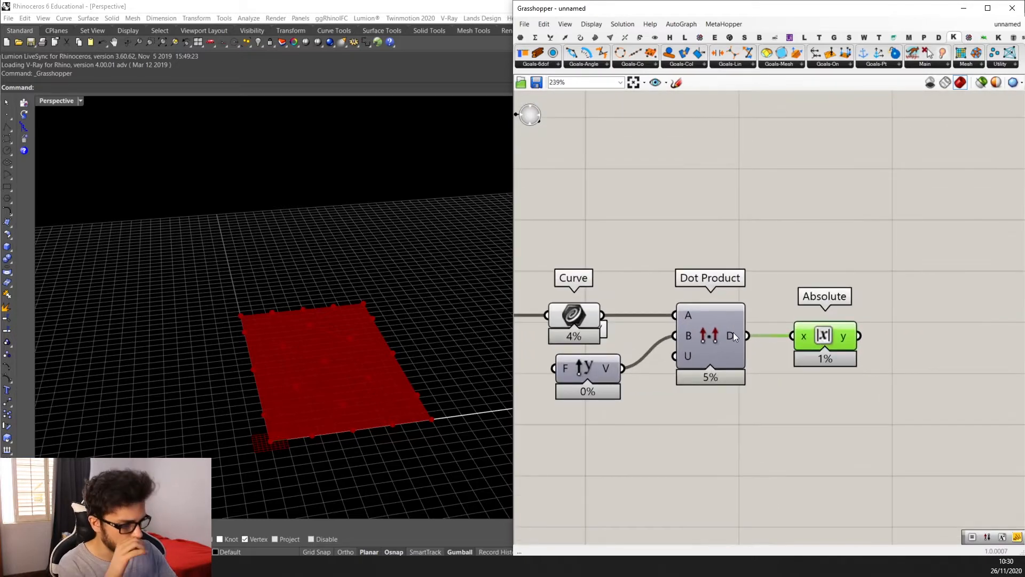
Add an empty Panel above the Absolute component.
{"action": "scroll", "coordinate": [806, 328], "scroll_direction": "down", "scroll_amount": 3}
{"action": "double_click", "coordinate": [864, 259]}
{"action": "type", "text": "pa"}
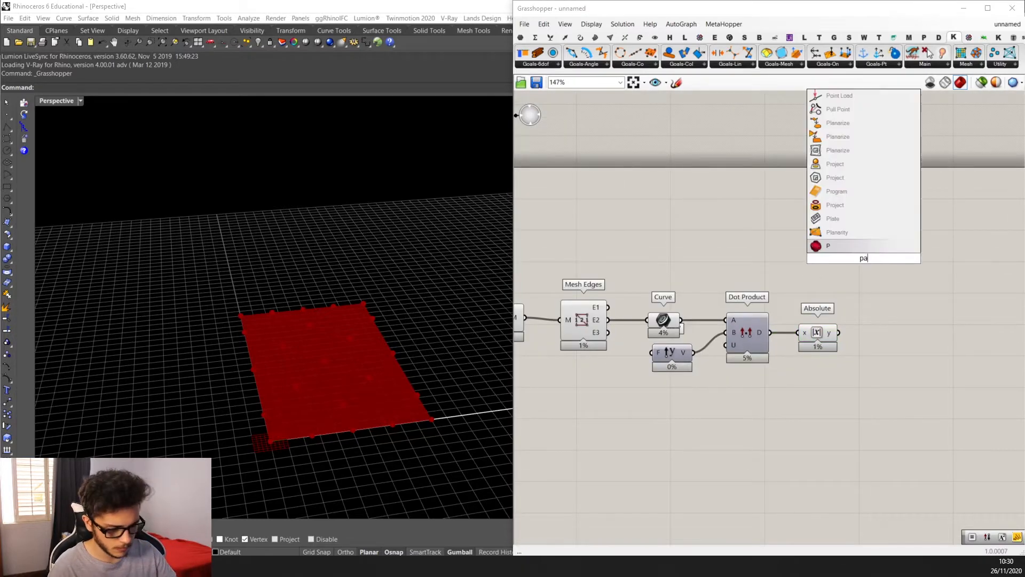
{"action": "type", "text": "ne"}
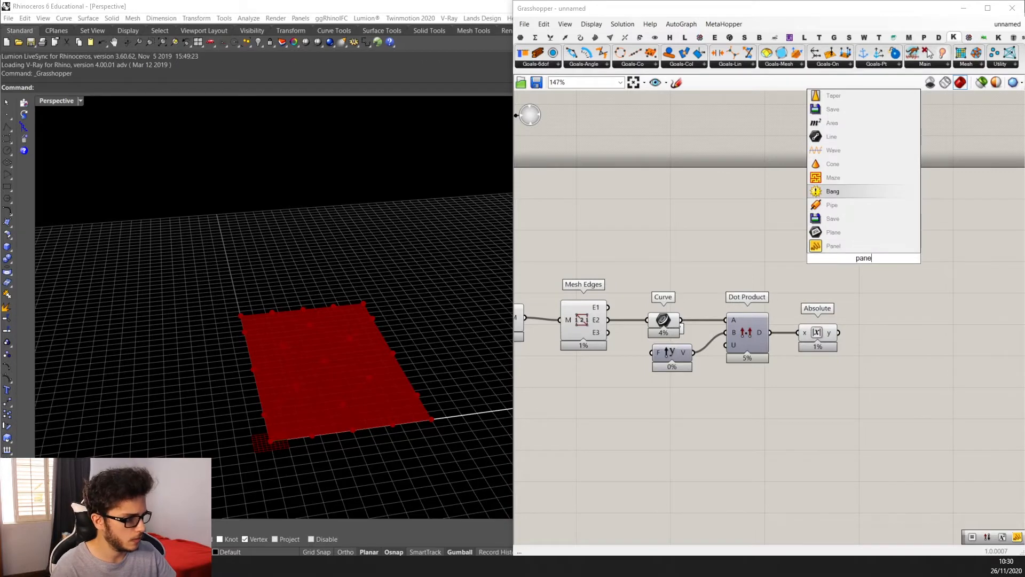
{"action": "key", "text": "Down"}
{"action": "key", "text": "Return"}
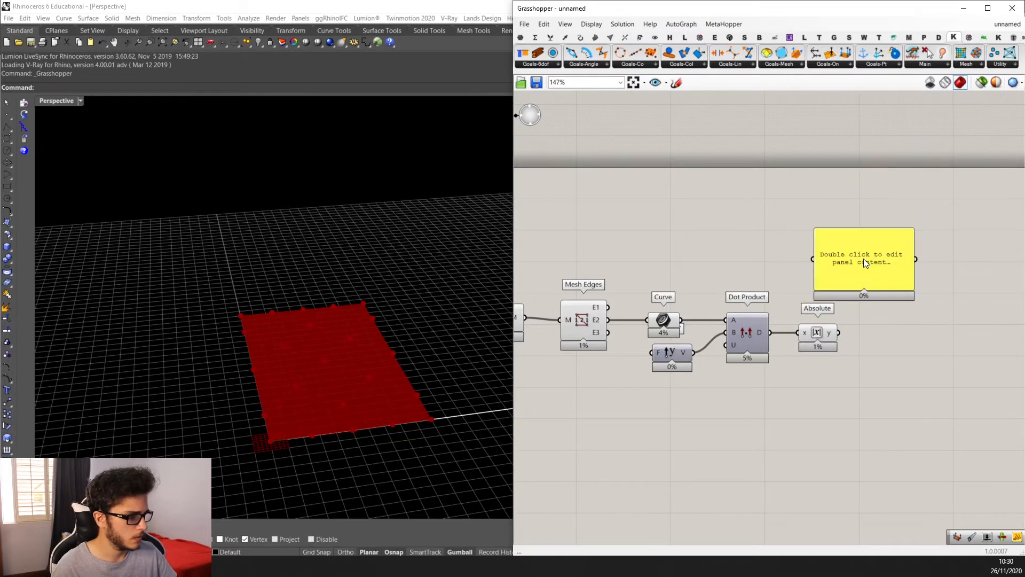
Connect Absolute's y output to the Panel and enlarge the Panel so it lists more values.
{"action": "scroll", "coordinate": [864, 258], "scroll_direction": "up", "scroll_amount": 2}
{"action": "left_click_drag", "start_coordinate": [861, 329], "coordinate": [893, 358]}
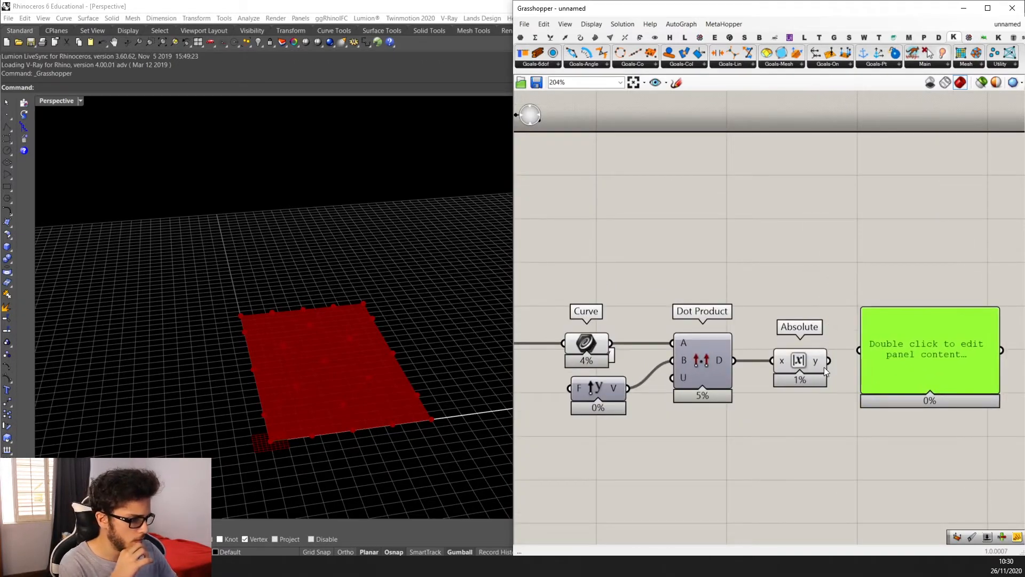
{"action": "left_click_drag", "start_coordinate": [827, 361], "coordinate": [859, 351]}
{"action": "right_click_drag", "start_coordinate": [895, 383], "coordinate": [890, 290]}
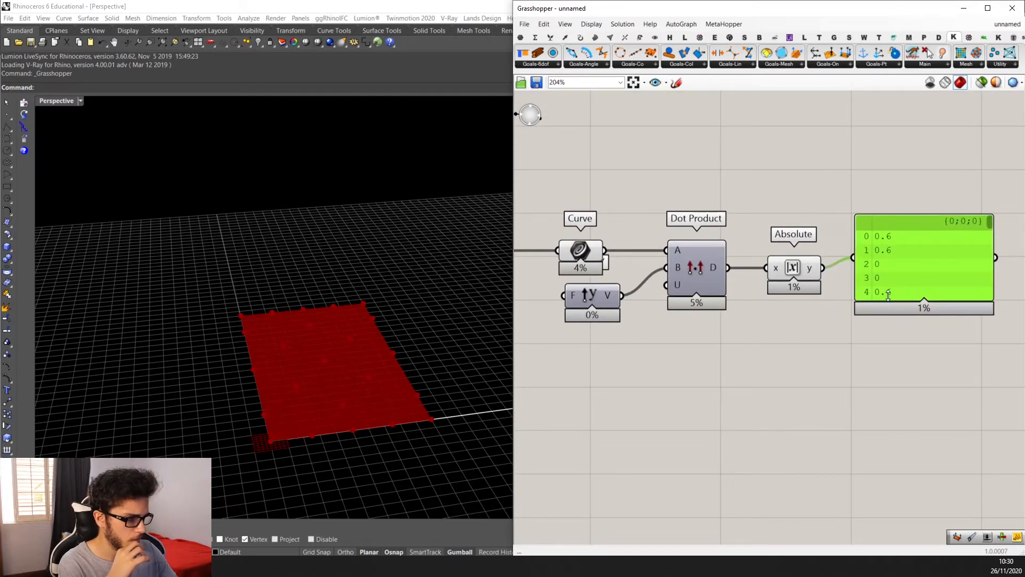
{"action": "left_click_drag", "start_coordinate": [890, 300], "coordinate": [894, 491]}
{"action": "left_click_drag", "start_coordinate": [989, 335], "coordinate": [995, 469]}
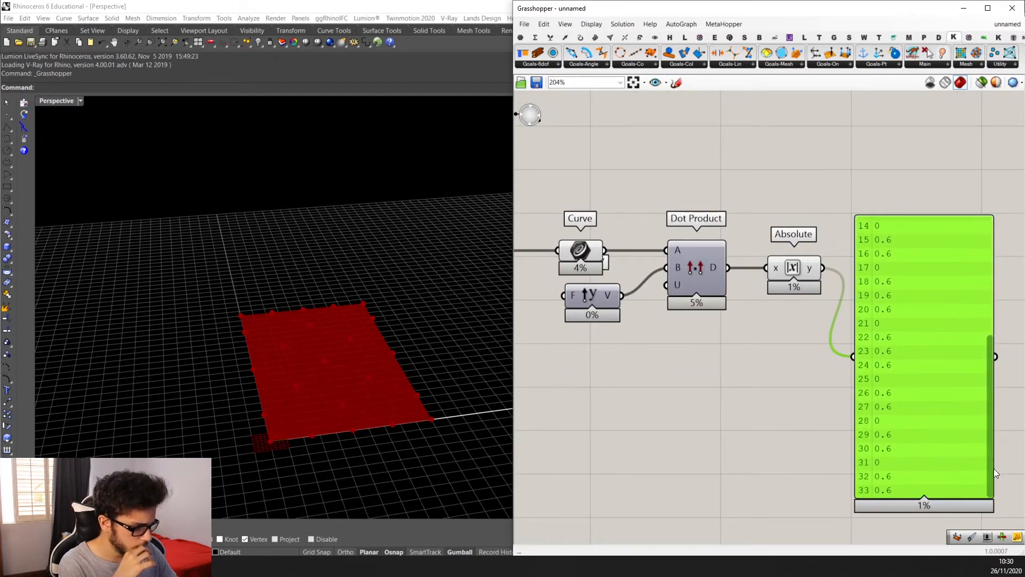
Replace the Unit Y vector with a Unit X vector connected to Dot Product's B input.
{"action": "scroll", "coordinate": [777, 390], "scroll_direction": "down", "scroll_amount": 3}
{"action": "right_click_drag", "start_coordinate": [251, 379], "coordinate": [213, 399]}
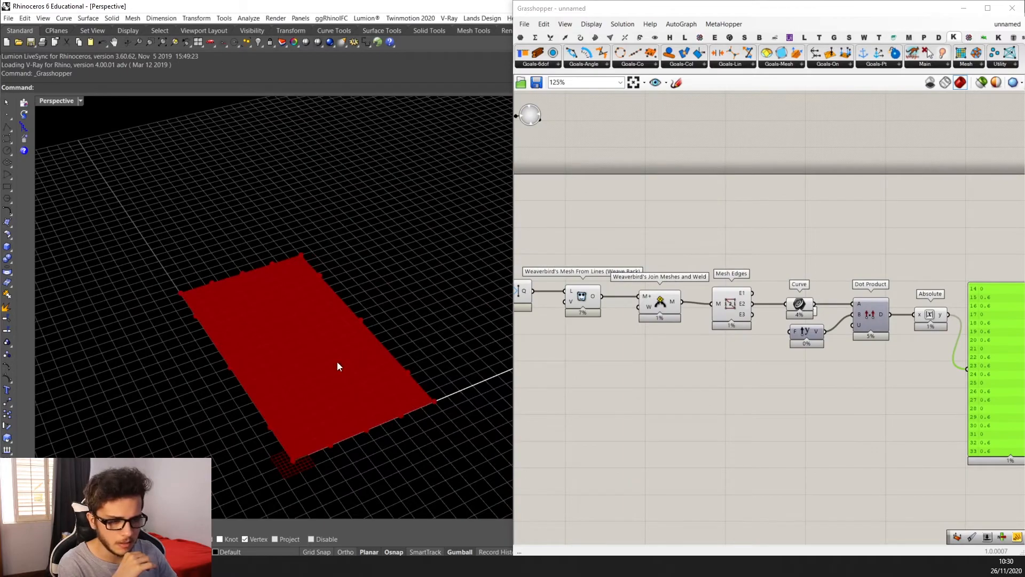
{"action": "right_click_drag", "start_coordinate": [337, 367], "coordinate": [384, 422]}
{"action": "scroll", "coordinate": [780, 339], "scroll_direction": "up", "scroll_amount": 4}
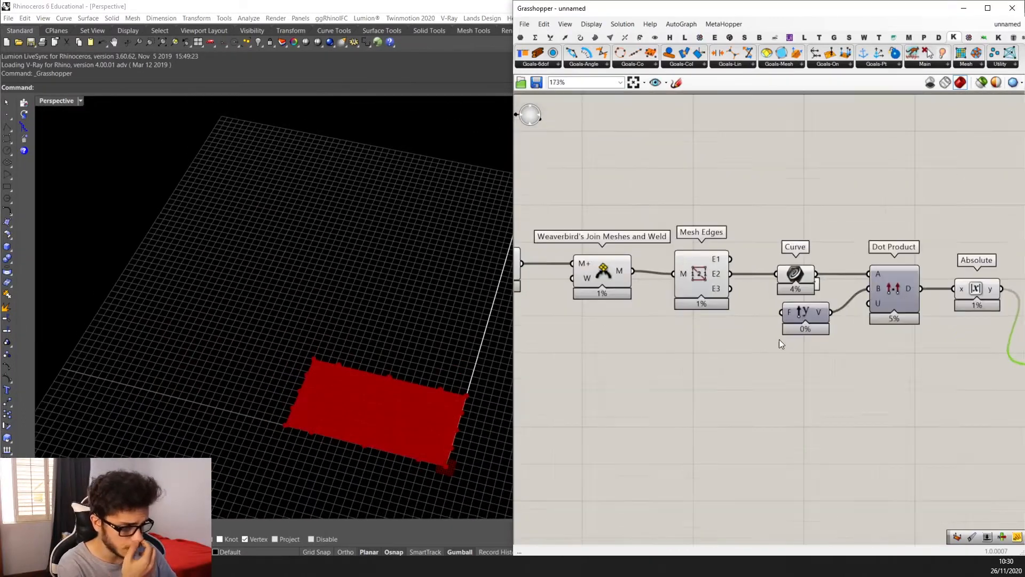
{"action": "left_click", "coordinate": [806, 308]}
{"action": "key", "text": "Delete"}
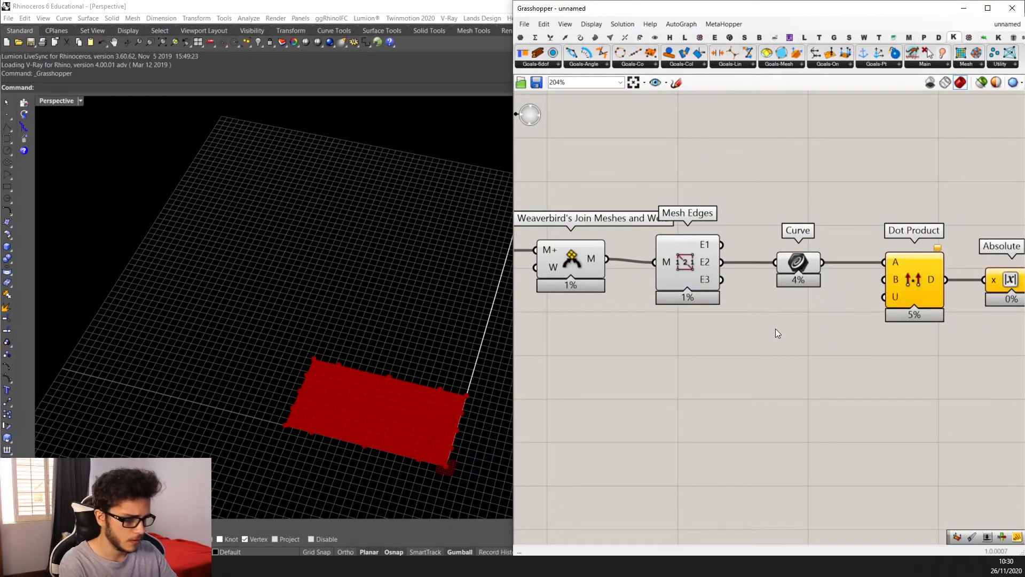
{"action": "double_click", "coordinate": [774, 329]}
{"action": "type", "text": "unit x"}
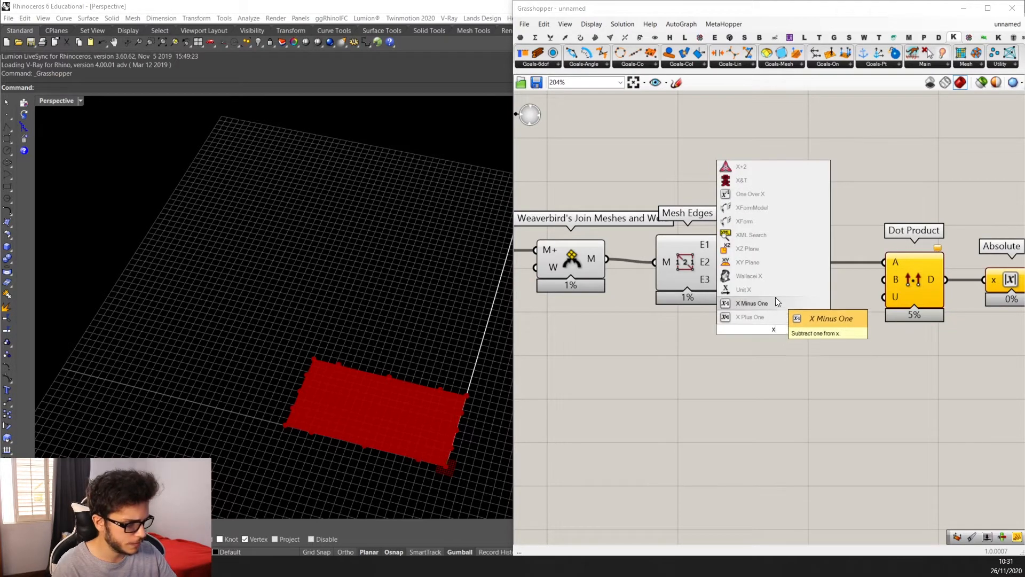
{"action": "left_click", "coordinate": [775, 296]}
{"action": "left_click_drag", "start_coordinate": [802, 330], "coordinate": [885, 281]}
Examine the Panel's absolute dot product values against the surface orientation, and move the Panel farther from Absolute.
{"action": "right_click_drag", "start_coordinate": [885, 285], "coordinate": [587, 256]}
{"action": "scroll", "coordinate": [801, 409], "scroll_direction": "up", "scroll_amount": 2}
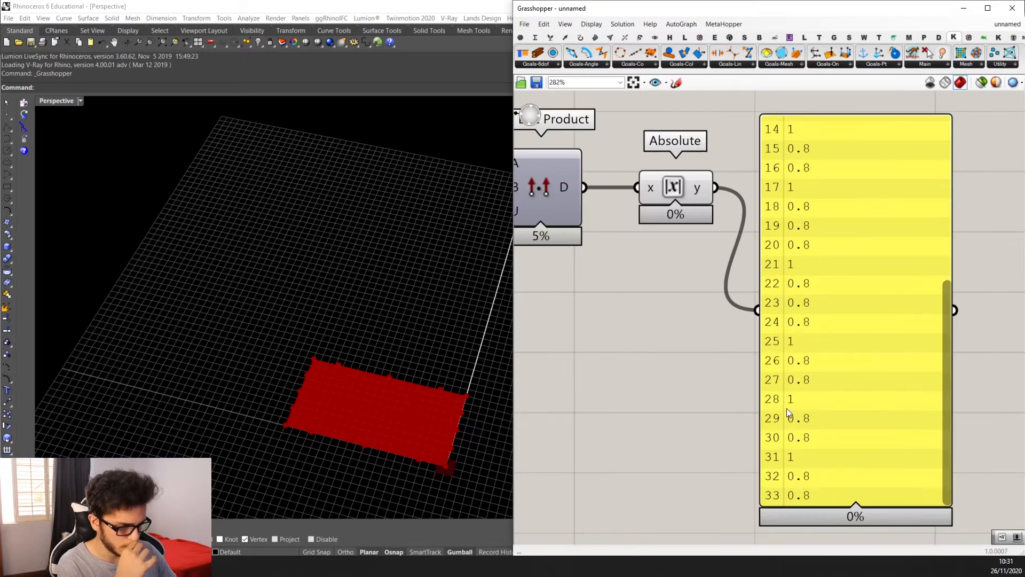
{"action": "right_click_drag", "start_coordinate": [363, 395], "coordinate": [437, 407]}
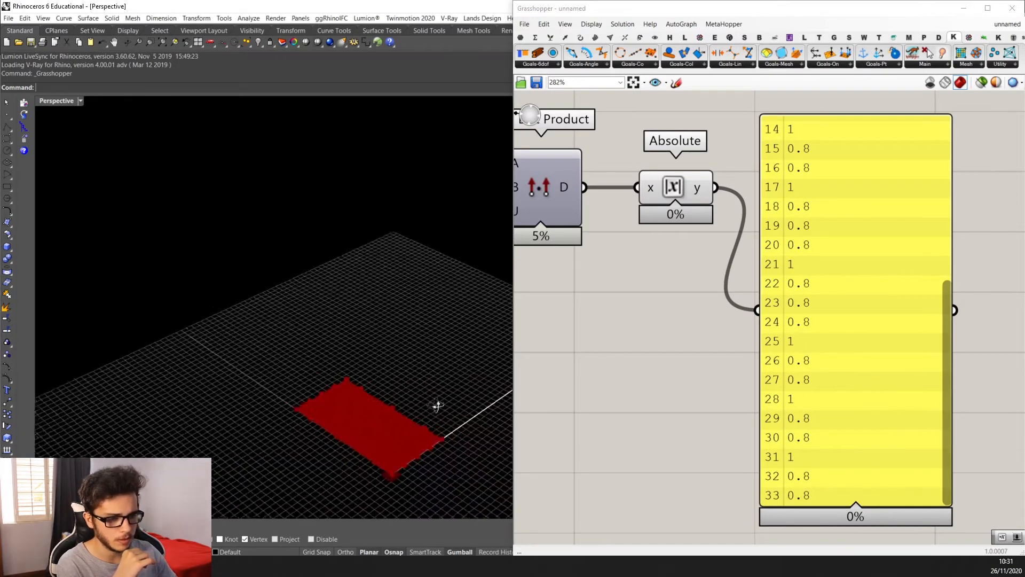
{"action": "scroll", "coordinate": [646, 390], "scroll_direction": "down", "scroll_amount": 3}
{"action": "left_click", "coordinate": [787, 322]}
{"action": "left_click_drag", "start_coordinate": [786, 321], "coordinate": [878, 323]}
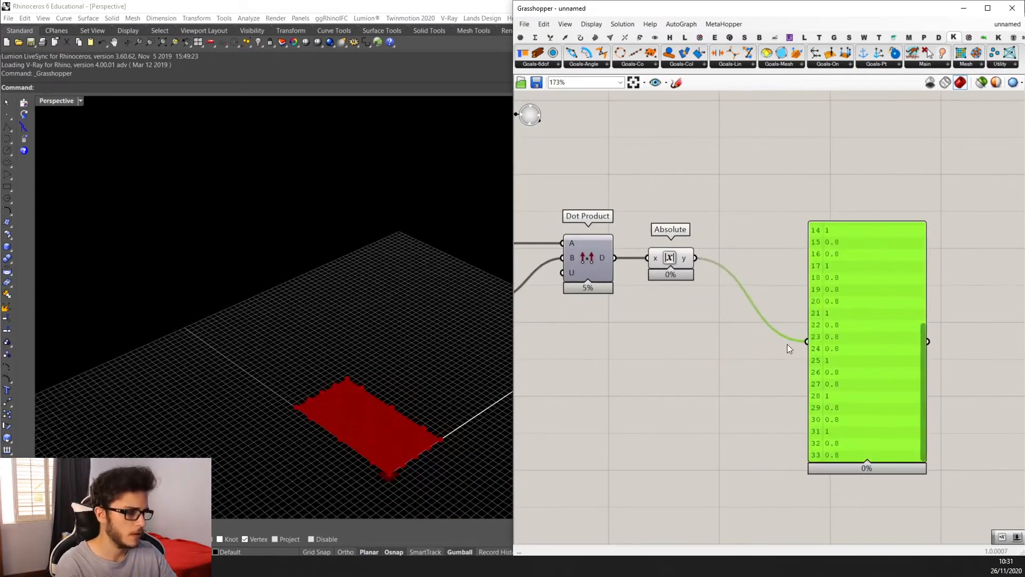
Add an Equality component after Absolute and connect the y output to its A input.
{"action": "double_click", "coordinate": [741, 351]}
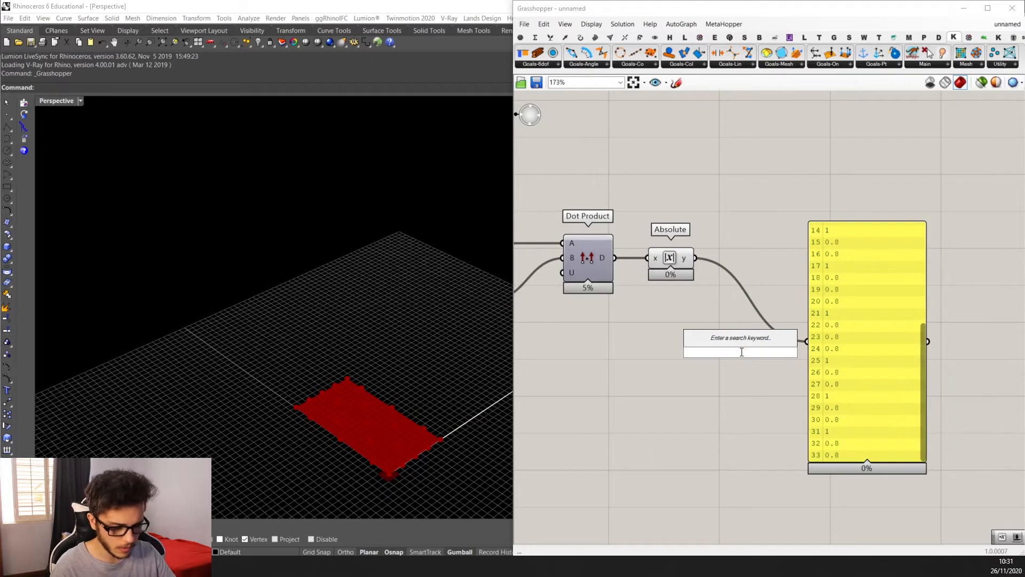
{"action": "type", "text": "eq"}
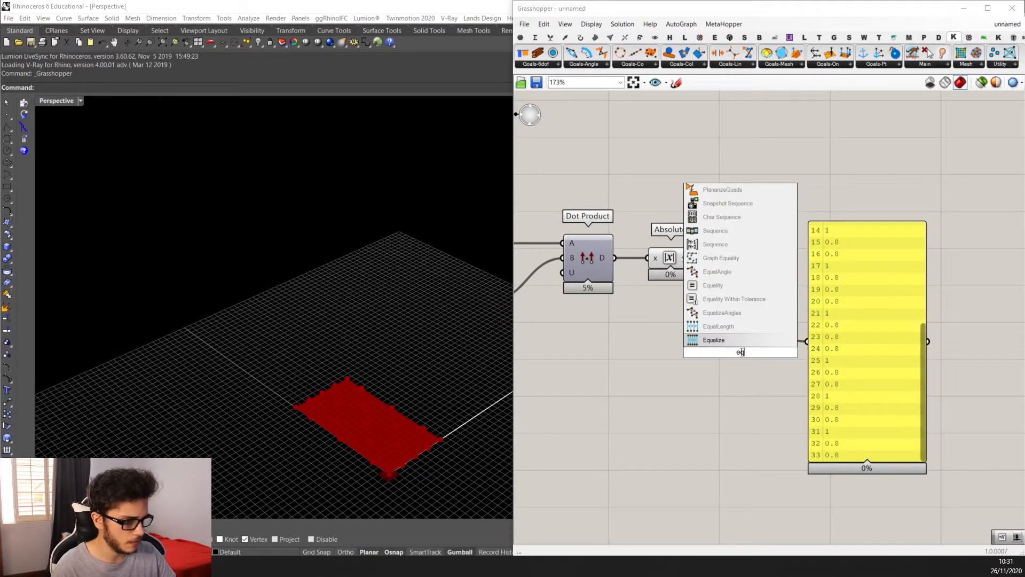
{"action": "key", "text": "Up"}
{"action": "key", "text": "Up"}
{"action": "key", "text": "Up"}
{"action": "key", "text": "Return"}
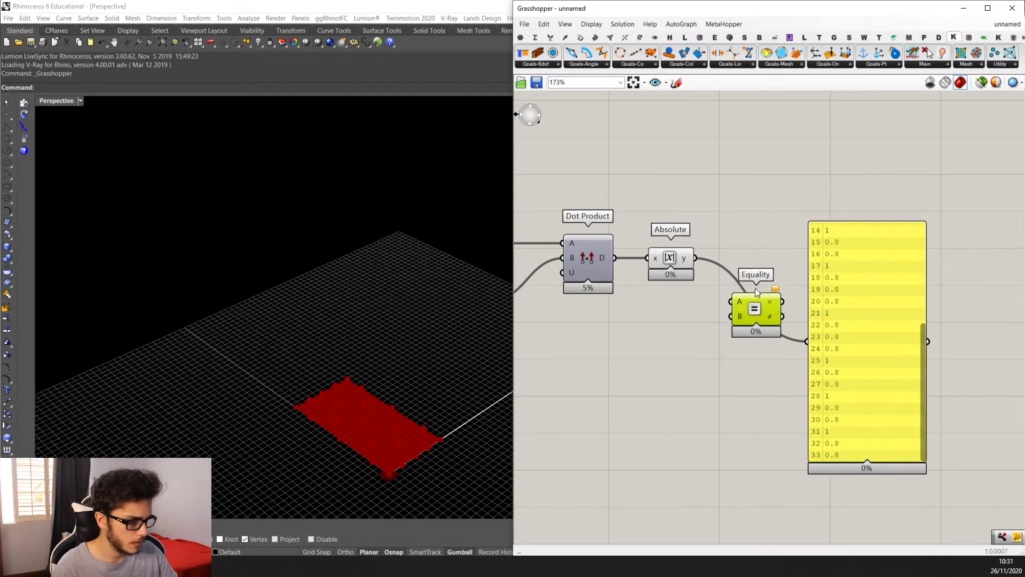
{"action": "scroll", "coordinate": [756, 292], "scroll_direction": "up", "scroll_amount": 3}
{"action": "left_click_drag", "start_coordinate": [677, 251], "coordinate": [721, 273]}
Add a number slider with the value 1 and connect it to Equality's B input.
{"action": "double_click", "coordinate": [648, 330]}
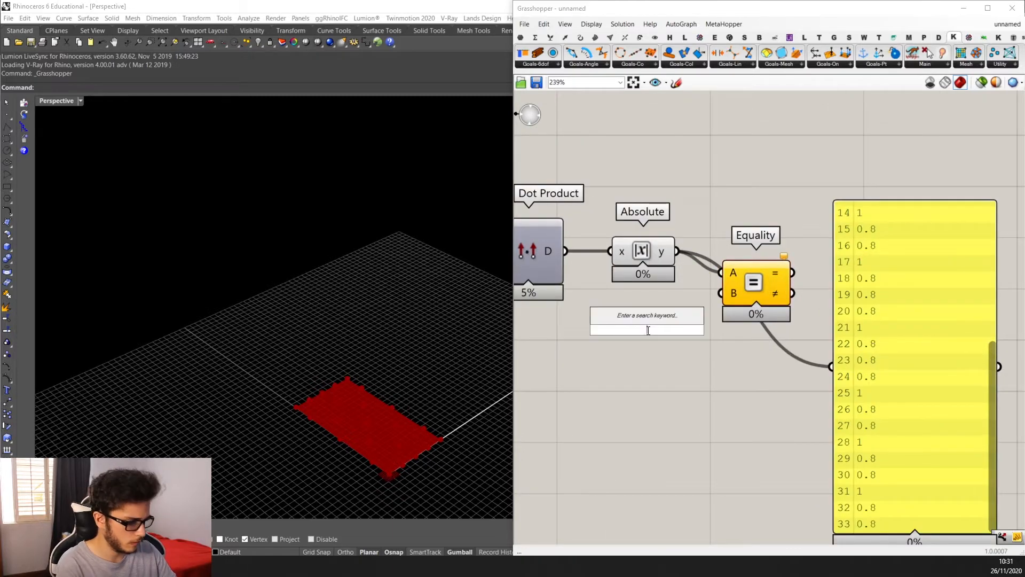
{"action": "type", "text": "1"}
{"action": "key", "text": "Return"}
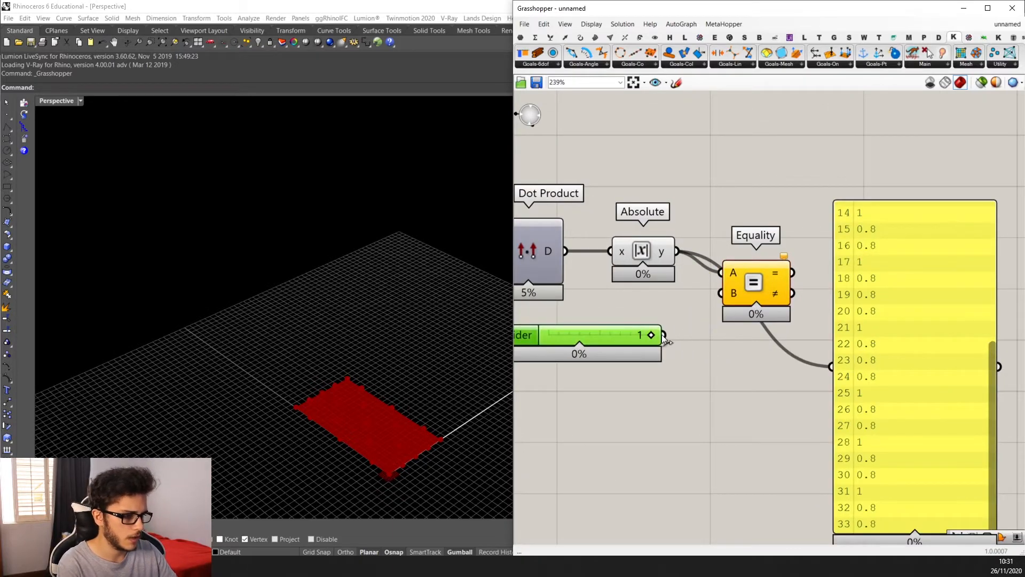
{"action": "left_click_drag", "start_coordinate": [664, 334], "coordinate": [721, 293]}
{"action": "left_click", "coordinate": [728, 286]}
{"action": "left_click", "coordinate": [960, 328]}
{"action": "scroll", "coordinate": [699, 338], "scroll_direction": "down", "scroll_amount": 3}
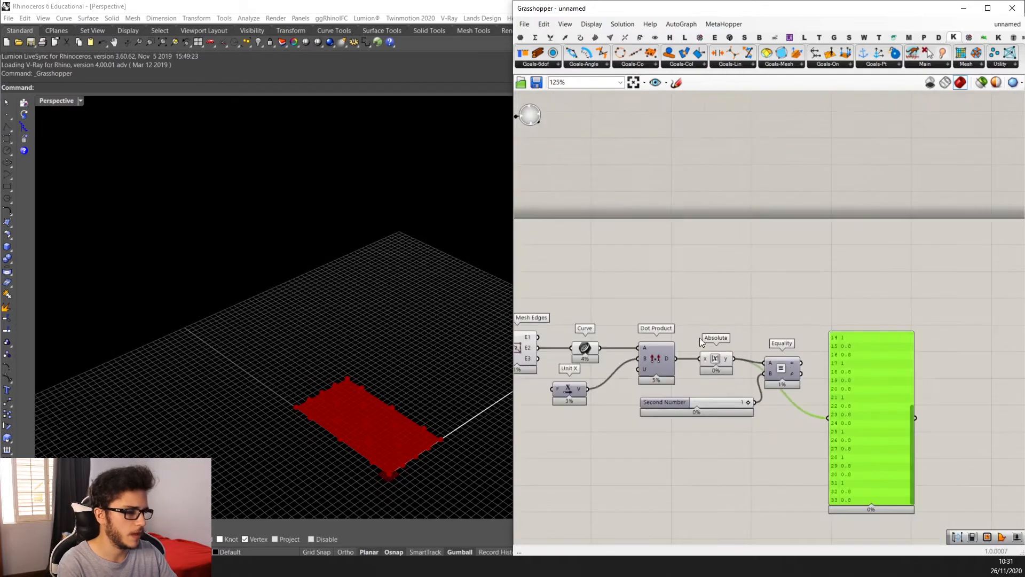
Add a Dispatch component, feeding the edge Curve parameter into L and Equality's = output into P, and move the Panel clear.
{"action": "scroll", "coordinate": [721, 335], "scroll_direction": "up", "scroll_amount": 2}
{"action": "double_click", "coordinate": [787, 274]}
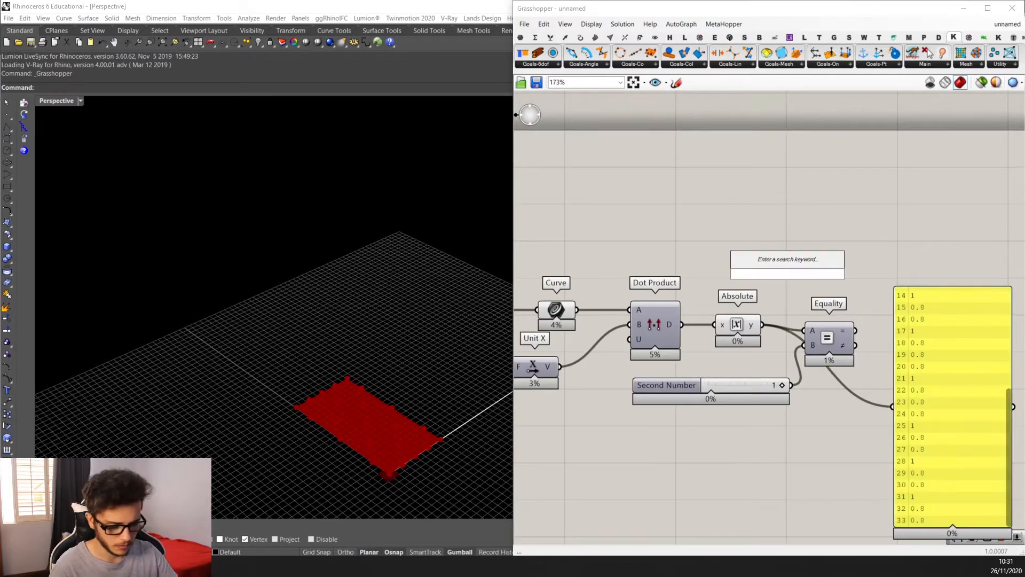
{"action": "type", "text": "dispatch"}
{"action": "key", "text": "Return"}
{"action": "left_click_drag", "start_coordinate": [788, 273], "coordinate": [889, 283]}
{"action": "scroll", "coordinate": [884, 308], "scroll_direction": "up", "scroll_amount": 2}
{"action": "left_click_drag", "start_coordinate": [845, 340], "coordinate": [616, 305]}
{"action": "scroll", "coordinate": [872, 292], "scroll_direction": "down", "scroll_amount": 3}
{"action": "right_click_drag", "start_coordinate": [983, 352], "coordinate": [908, 348]}
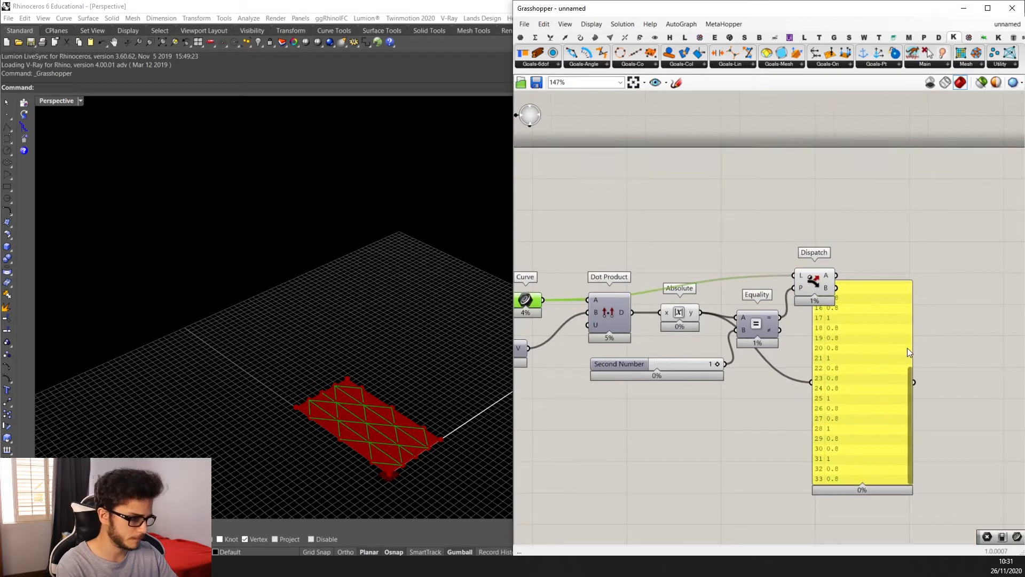
{"action": "left_click_drag", "start_coordinate": [908, 347], "coordinate": [978, 363]}
Add a Curve parameter beside Dispatch and connect Dispatch's A output to it.
{"action": "scroll", "coordinate": [866, 297], "scroll_direction": "up", "scroll_amount": 2}
{"action": "double_click", "coordinate": [843, 236]}
{"action": "type", "text": "cur"}
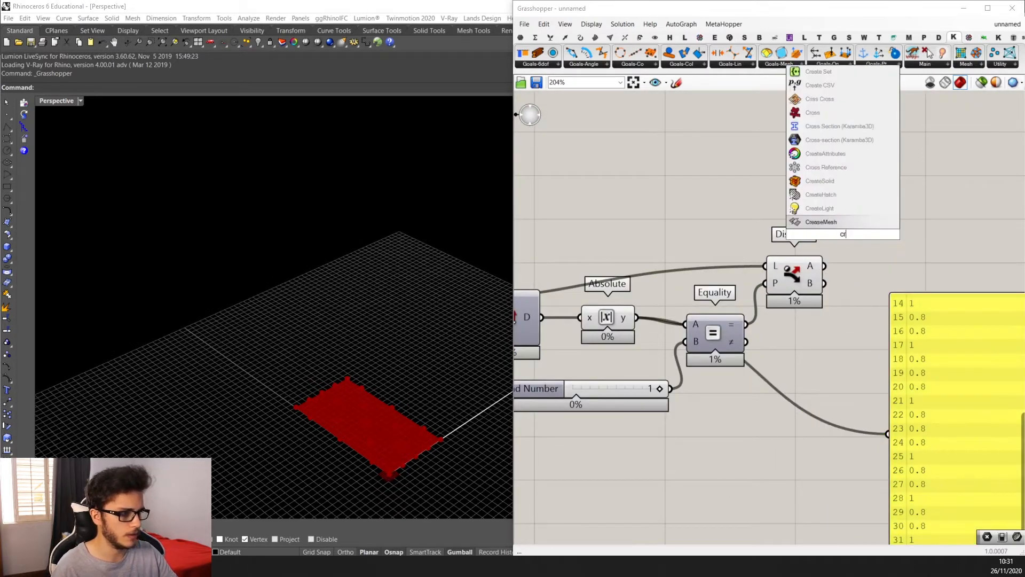
{"action": "left_click", "coordinate": [831, 223]}
{"action": "left_click_drag", "start_coordinate": [823, 266], "coordinate": [849, 248]}
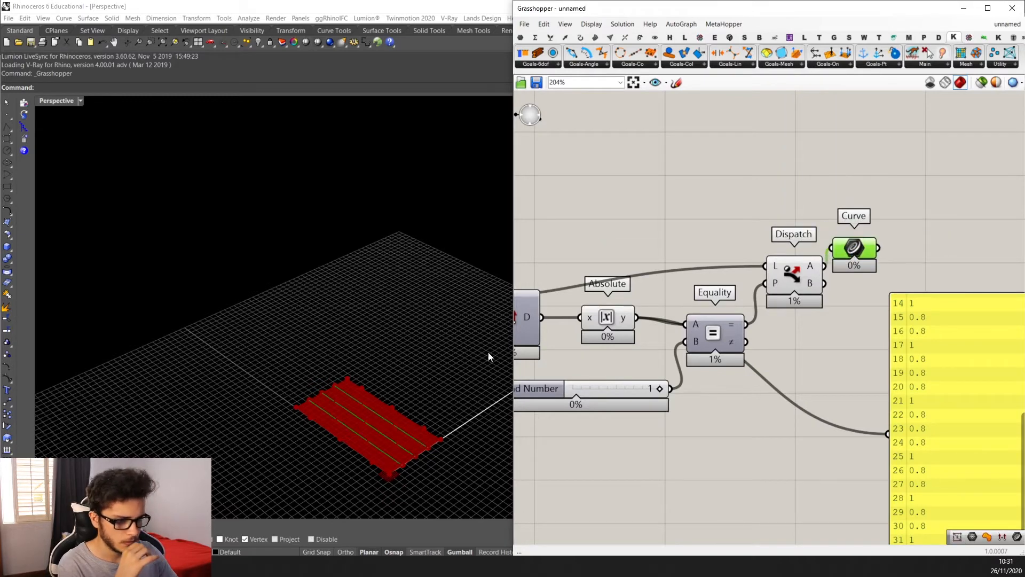
Reconnect the new Curve parameter to Dispatch's B output and check which edges it holds in the viewport.
{"action": "scroll", "coordinate": [400, 435], "scroll_direction": "up", "scroll_amount": 5}
{"action": "scroll", "coordinate": [853, 308], "scroll_direction": "up", "scroll_amount": 1}
{"action": "left_click", "coordinate": [809, 265]}
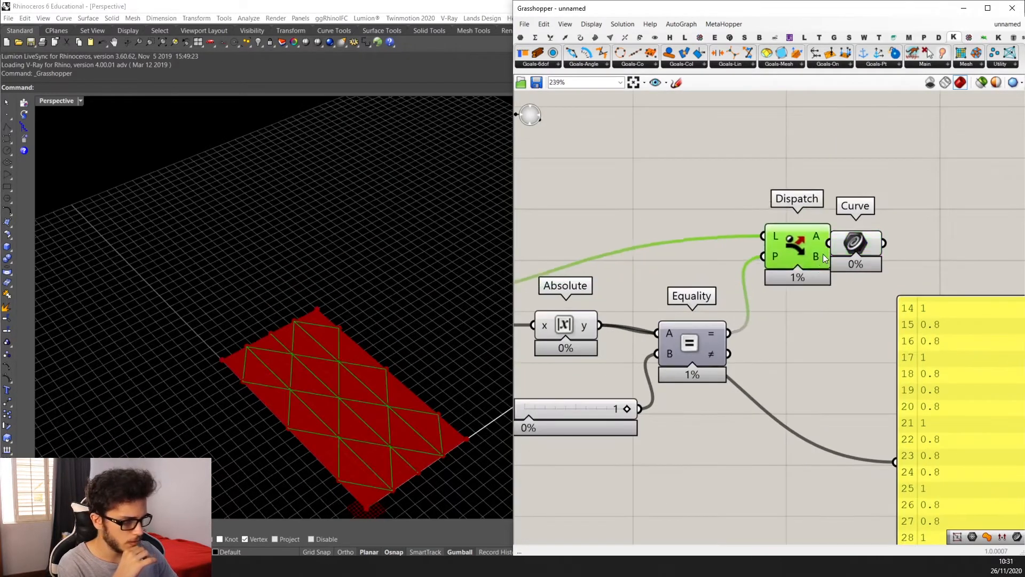
{"action": "left_click_drag", "start_coordinate": [866, 249], "coordinate": [881, 279]}
{"action": "scroll", "coordinate": [326, 387], "scroll_direction": "up", "scroll_amount": 2}
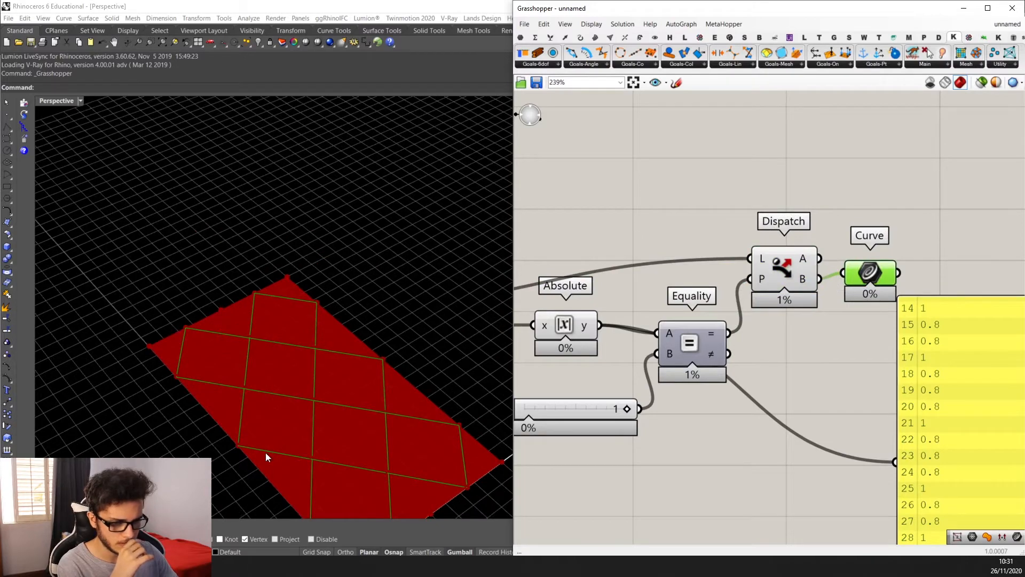
{"action": "scroll", "coordinate": [267, 457], "scroll_direction": "down", "scroll_amount": 3}
{"action": "scroll", "coordinate": [865, 357], "scroll_direction": "down", "scroll_amount": 3}
Add a second Curve parameter above the first, fed by Dispatch's A output, and check its edges.
{"action": "left_click", "coordinate": [865, 358]}
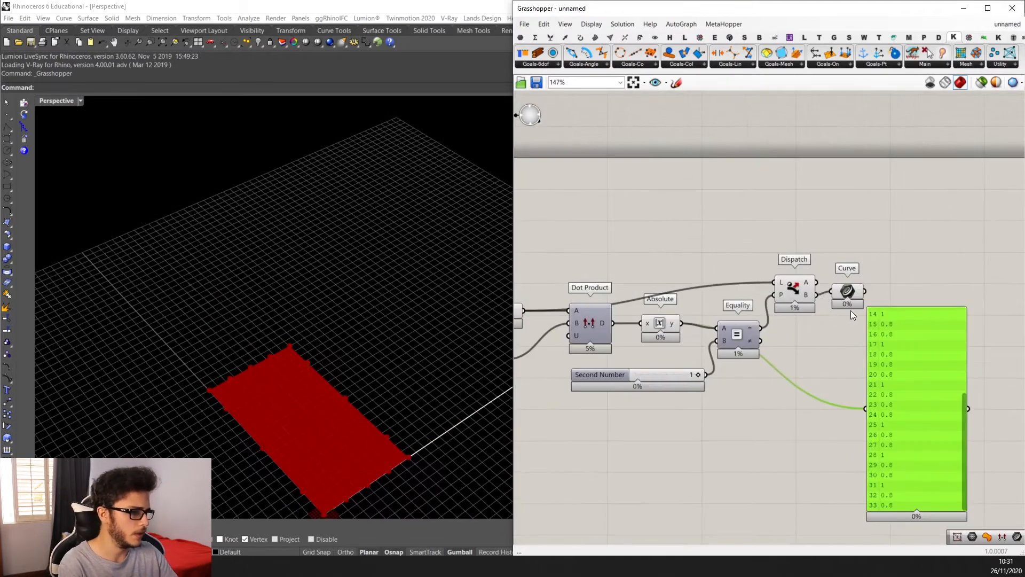
{"action": "left_click_drag", "start_coordinate": [855, 295], "coordinate": [833, 261]}
{"action": "scroll", "coordinate": [851, 294], "scroll_direction": "down", "scroll_amount": 3}
{"action": "right_click_drag", "start_coordinate": [415, 421], "coordinate": [471, 384]}
{"action": "scroll", "coordinate": [652, 338], "scroll_direction": "down", "scroll_amount": 3}
{"action": "scroll", "coordinate": [149, 394], "scroll_direction": "up", "scroll_amount": 3}
{"action": "scroll", "coordinate": [152, 374], "scroll_direction": "down", "scroll_amount": 5}
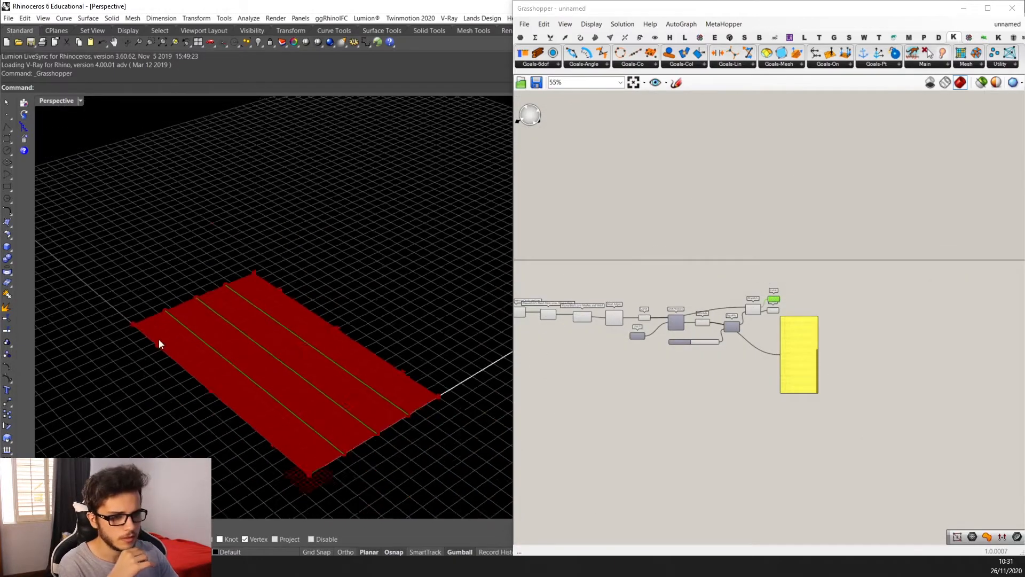
Delete the value Panel and move the two Curve parameters farther from Dispatch.
{"action": "scroll", "coordinate": [860, 362], "scroll_direction": "up", "scroll_amount": 4}
{"action": "left_click", "coordinate": [792, 328]}
{"action": "scroll", "coordinate": [306, 389], "scroll_direction": "up", "scroll_amount": 2}
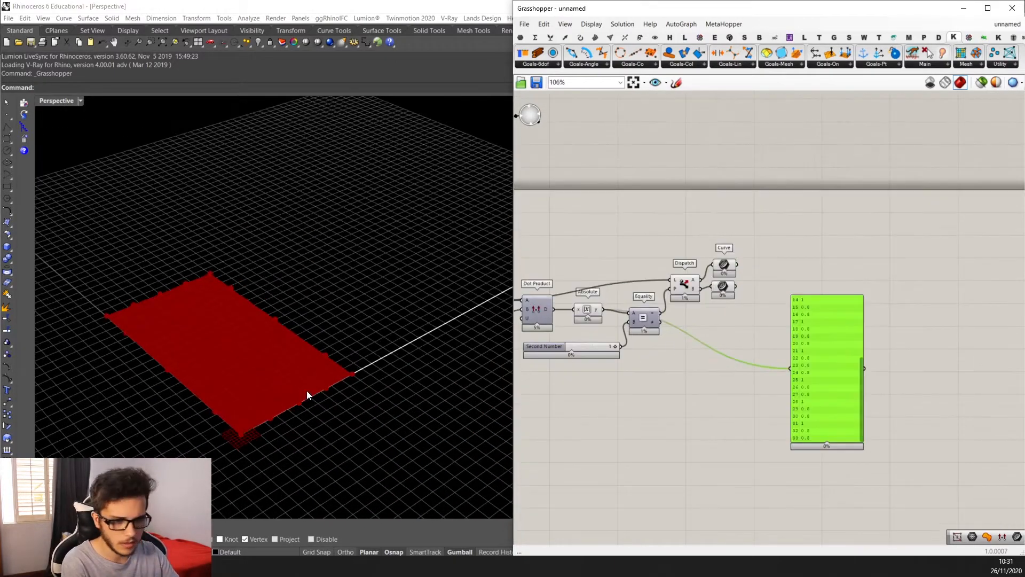
{"action": "key", "text": "Delete"}
{"action": "right_click_drag", "start_coordinate": [746, 345], "coordinate": [834, 375]}
{"action": "left_click_drag", "start_coordinate": [845, 380], "coordinate": [811, 294]}
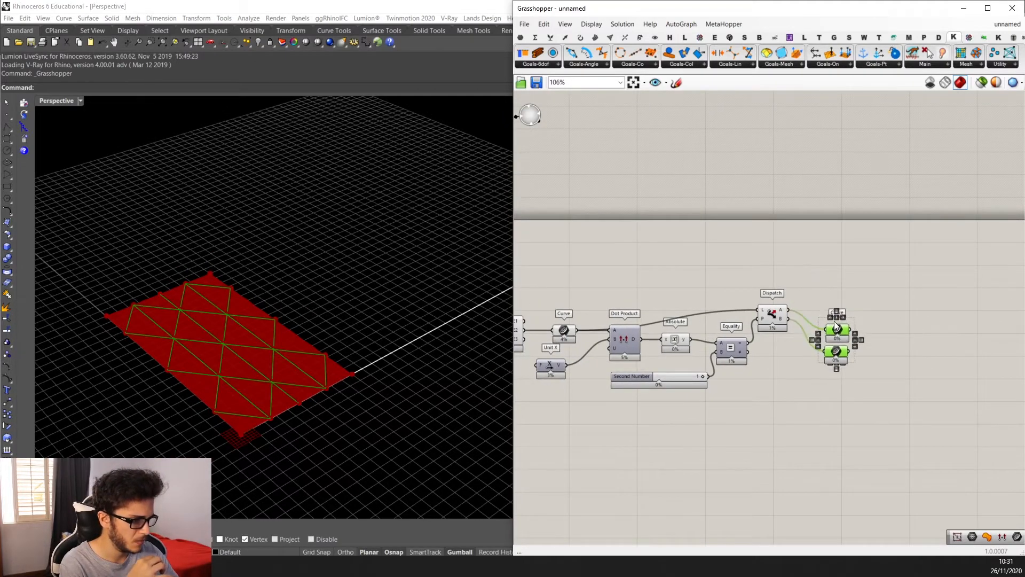
Examine the whole definition on the canvas and the dispatched edges on the surface in the Perspective viewport.
{"action": "scroll", "coordinate": [307, 382], "scroll_direction": "down", "scroll_amount": 3}
{"action": "scroll", "coordinate": [819, 355], "scroll_direction": "down", "scroll_amount": 3}
{"action": "scroll", "coordinate": [818, 355], "scroll_direction": "down", "scroll_amount": 3}
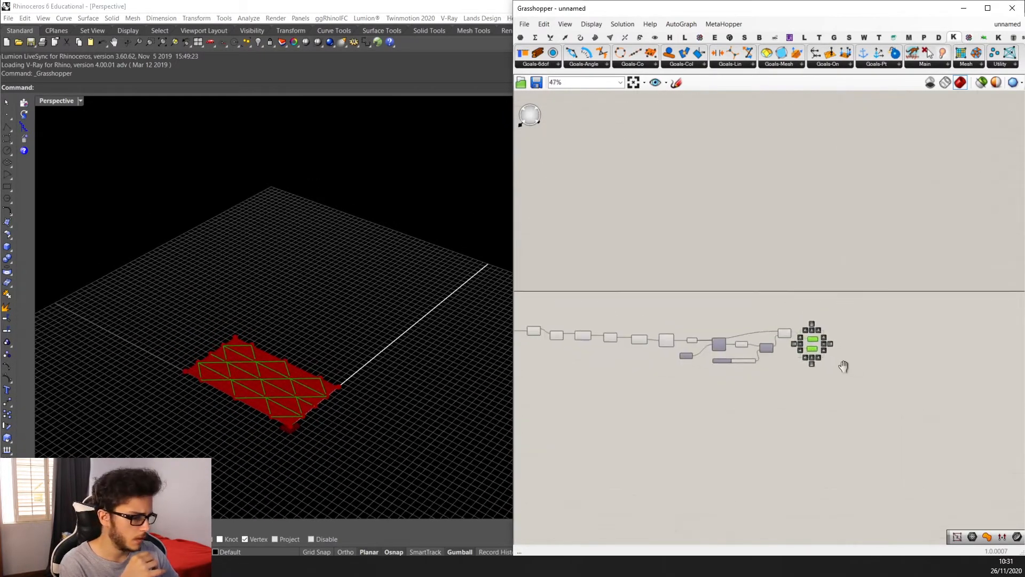
{"action": "scroll", "coordinate": [748, 361], "scroll_direction": "down", "scroll_amount": 1}
{"action": "scroll", "coordinate": [674, 365], "scroll_direction": "up", "scroll_amount": 1}
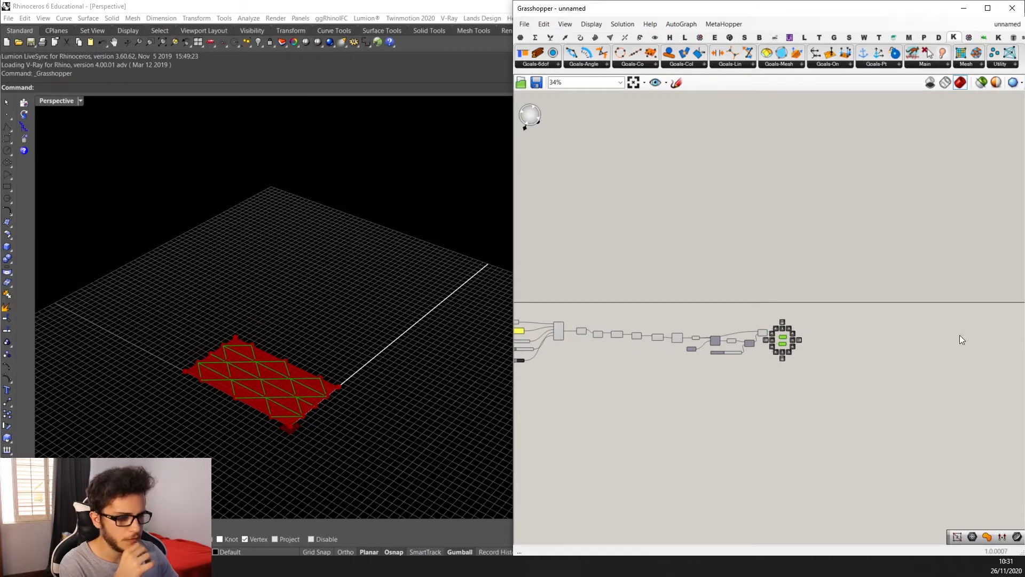
{"action": "scroll", "coordinate": [871, 344], "scroll_direction": "up", "scroll_amount": 5}
{"action": "scroll", "coordinate": [156, 385], "scroll_direction": "up", "scroll_amount": 2}
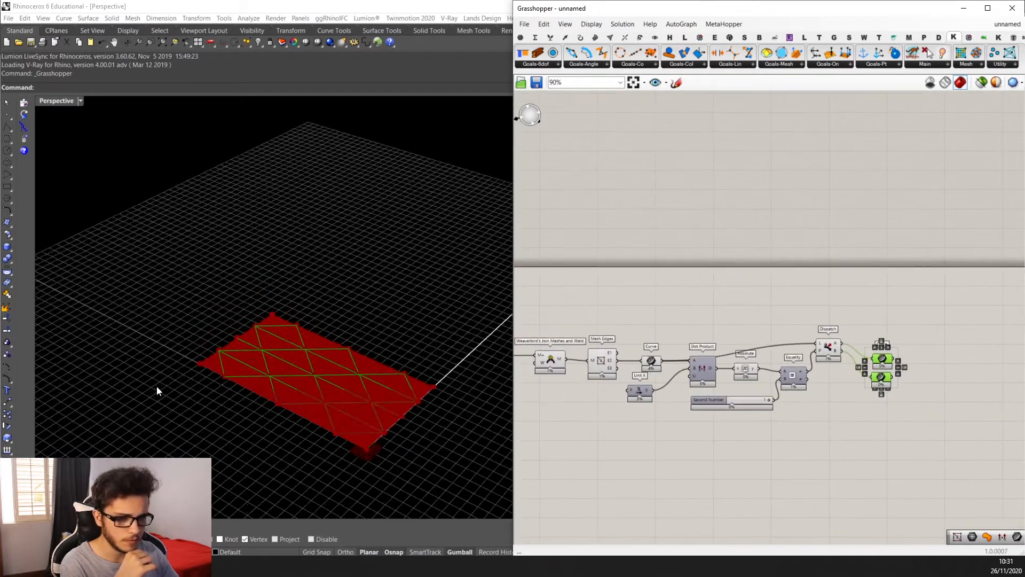
{"action": "scroll", "coordinate": [313, 347], "scroll_direction": "up", "scroll_amount": 3}
{"action": "scroll", "coordinate": [667, 309], "scroll_direction": "up", "scroll_amount": 3}
Add a Mesh parameter above the definition and connect Weaverbird's Join Meshes and Weld M output to it.
{"action": "double_click", "coordinate": [687, 300]}
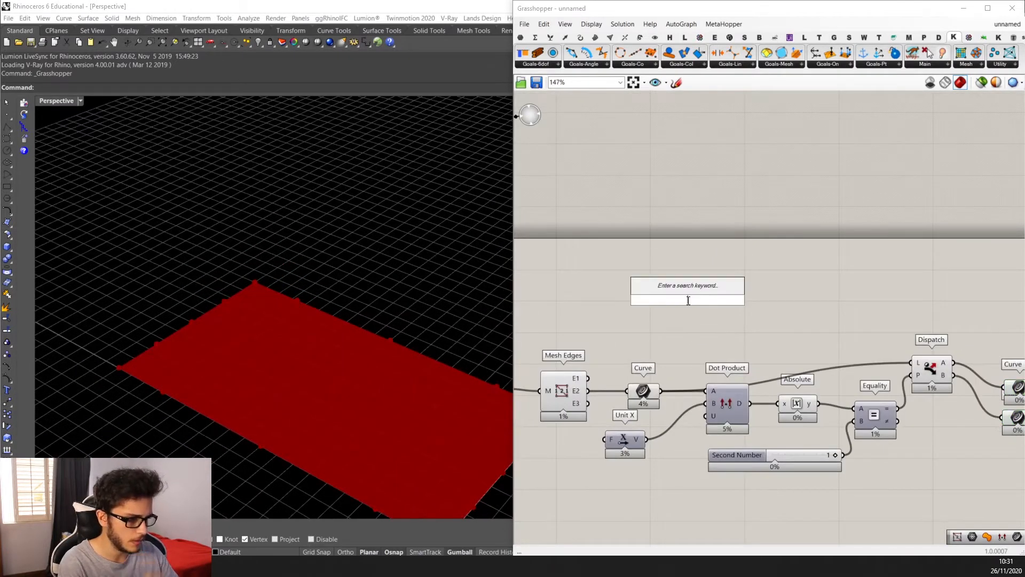
{"action": "type", "text": "mesh"}
{"action": "key", "text": "Return"}
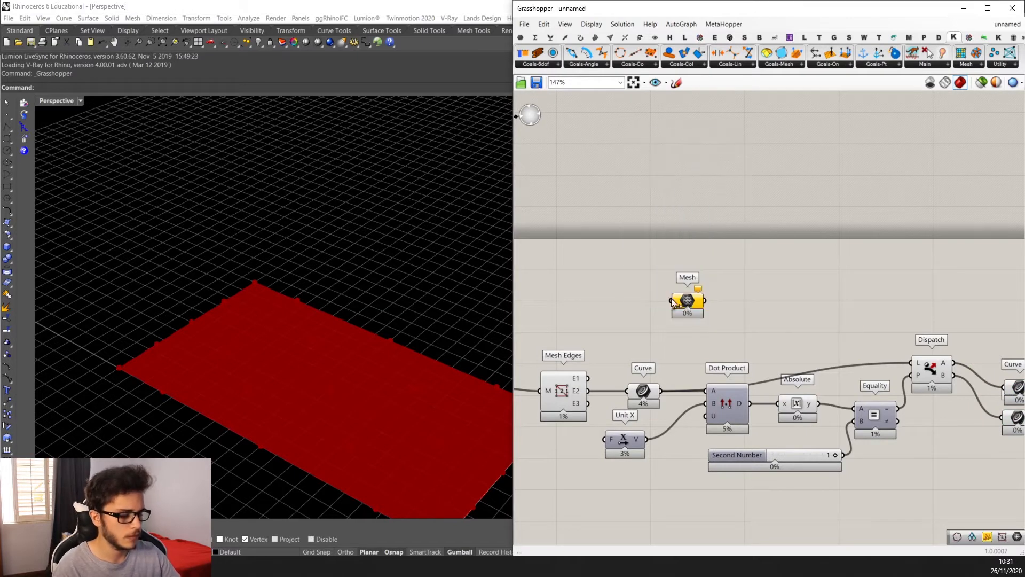
{"action": "scroll", "coordinate": [670, 332], "scroll_direction": "down", "scroll_amount": 2}
{"action": "scroll", "coordinate": [582, 339], "scroll_direction": "up", "scroll_amount": 1}
{"action": "left_click_drag", "start_coordinate": [571, 344], "coordinate": [719, 270]}
{"action": "scroll", "coordinate": [774, 289], "scroll_direction": "up", "scroll_amount": 3}
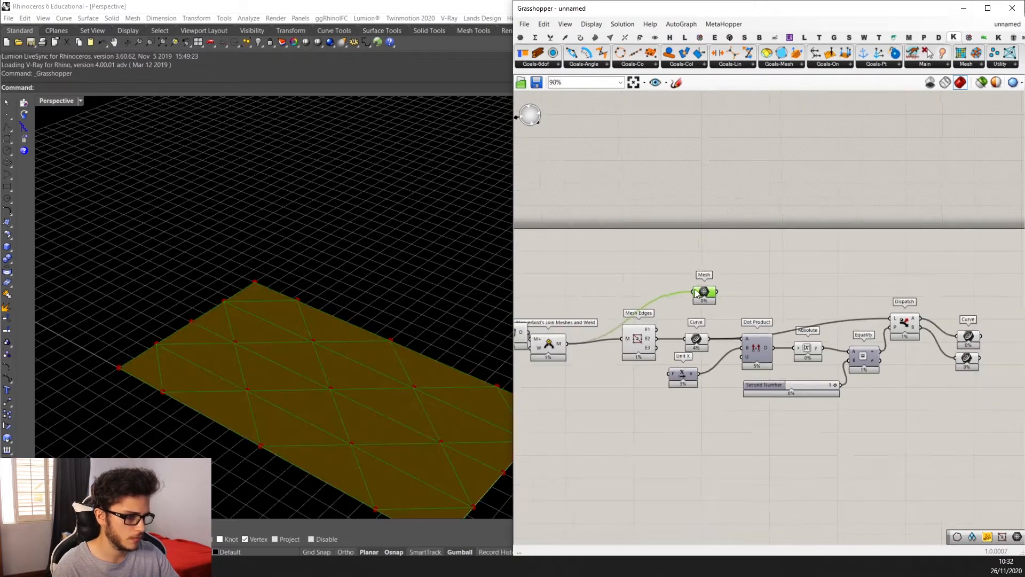
Line up the Mesh parameter directly above the two Curve parameters at the end of the definition.
{"action": "scroll", "coordinate": [789, 312], "scroll_direction": "down", "scroll_amount": 3}
{"action": "right_click_drag", "start_coordinate": [794, 319], "coordinate": [721, 301]}
{"action": "left_click_drag", "start_coordinate": [780, 397], "coordinate": [675, 254]}
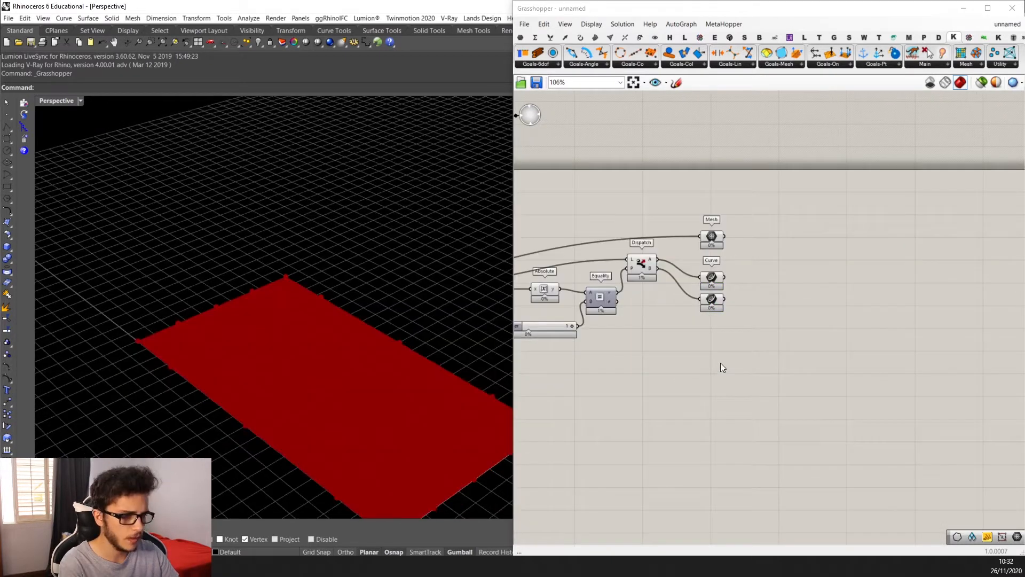
{"action": "scroll", "coordinate": [721, 364], "scroll_direction": "up", "scroll_amount": 3}
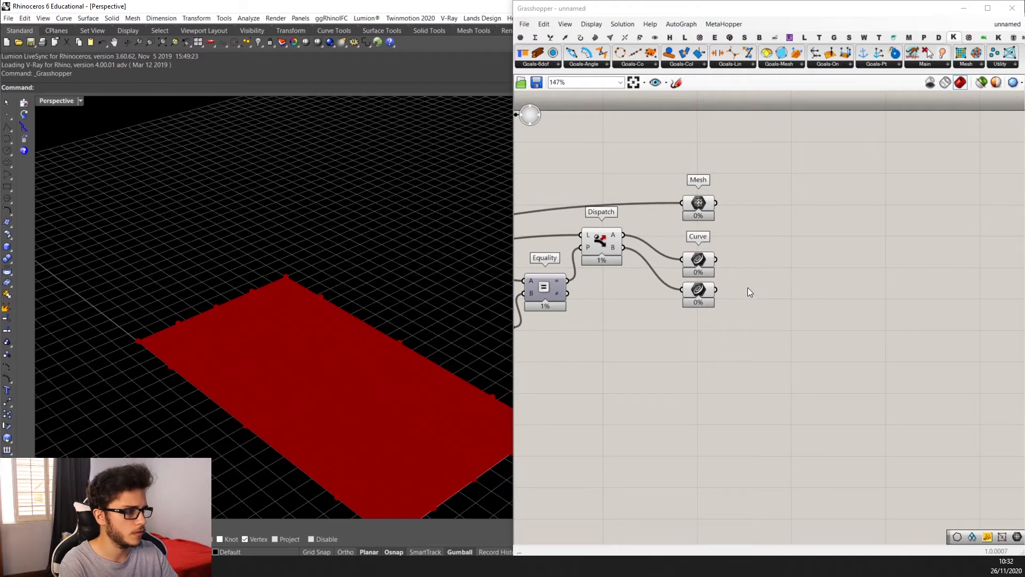
{"action": "scroll", "coordinate": [745, 288], "scroll_direction": "down", "scroll_amount": 3}
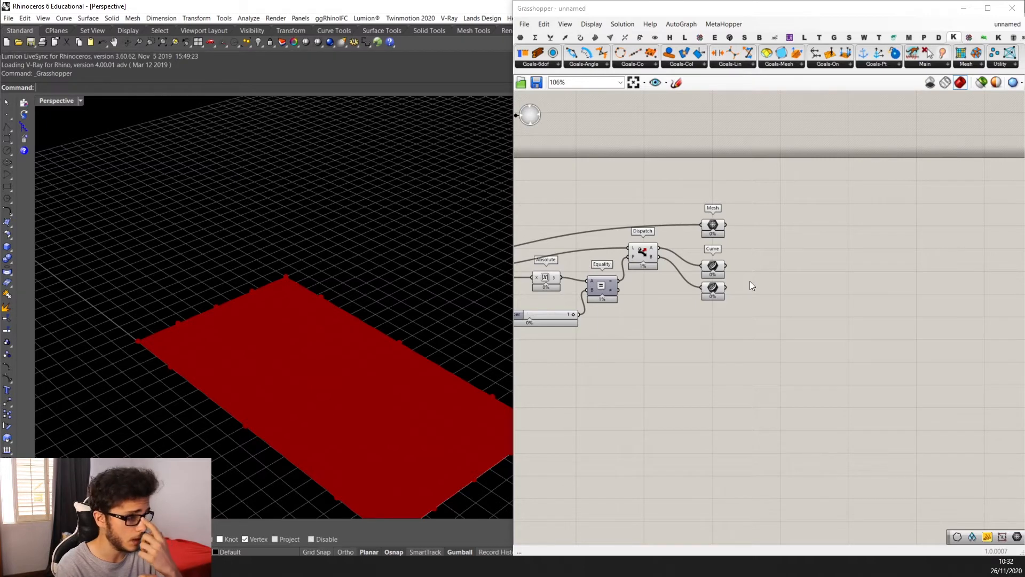
{"action": "scroll", "coordinate": [482, 409], "scroll_direction": "down", "scroll_amount": 3}
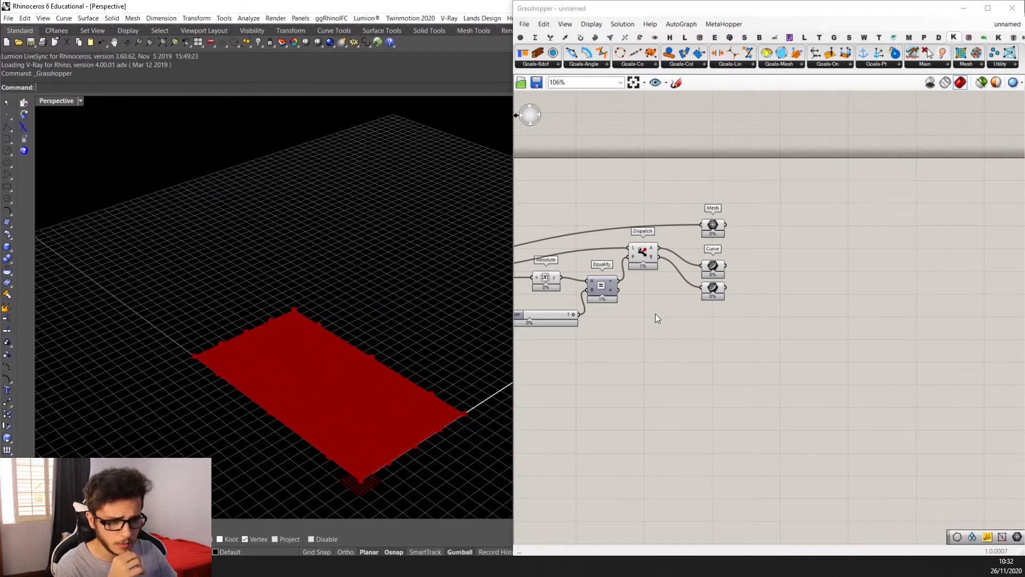
{"action": "scroll", "coordinate": [783, 216], "scroll_direction": "up", "scroll_amount": 3}
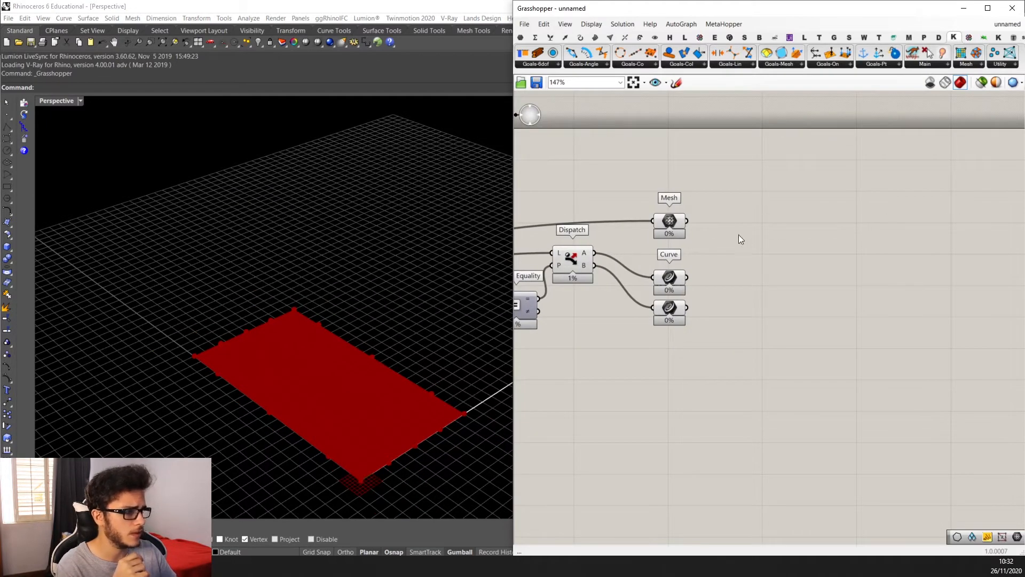
{"action": "scroll", "coordinate": [759, 237], "scroll_direction": "up", "scroll_amount": 2}
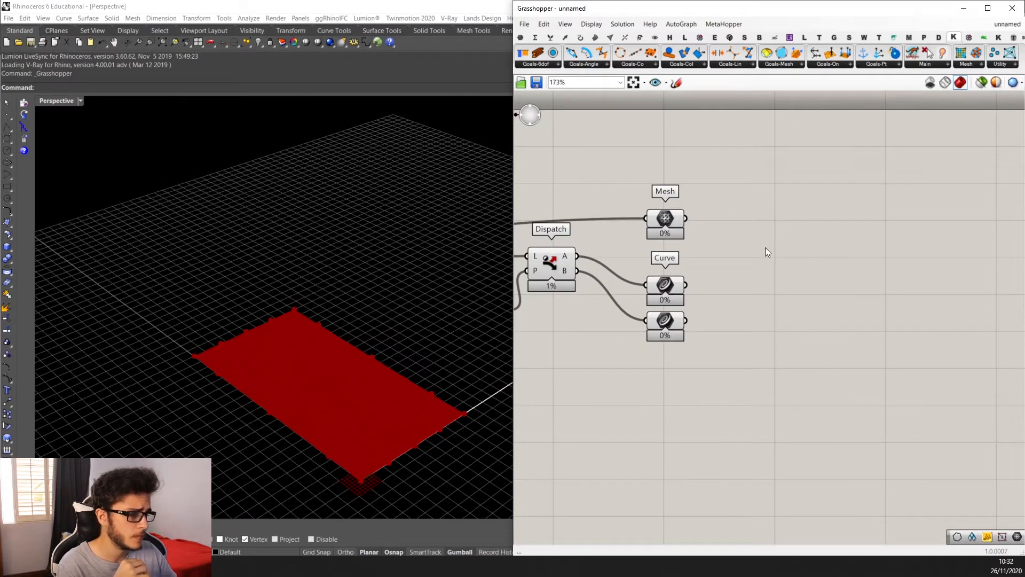
{"action": "scroll", "coordinate": [775, 261], "scroll_direction": "down", "scroll_amount": 1}
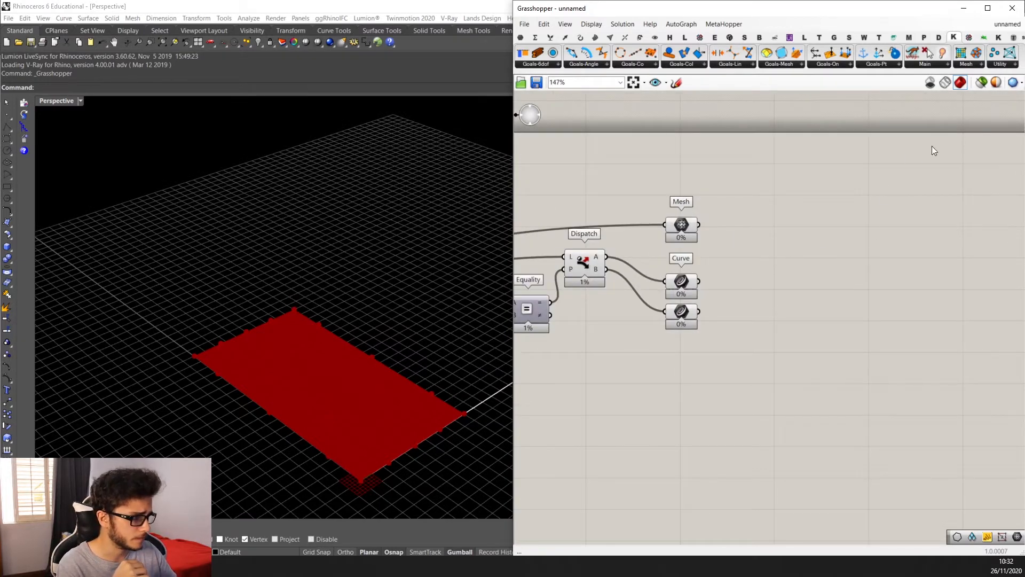
{"action": "left_click", "coordinate": [929, 62]}
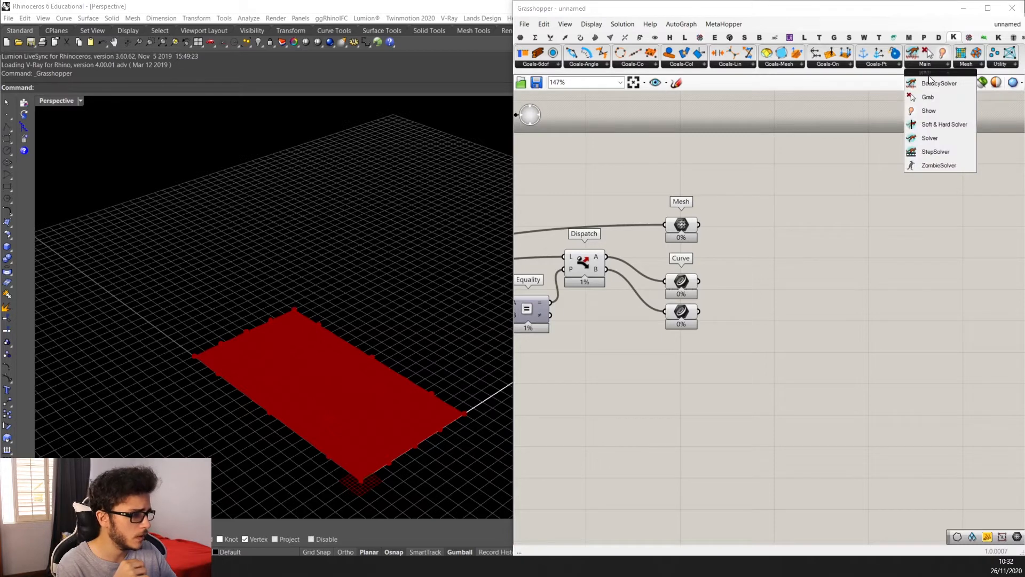
{"action": "left_click", "coordinate": [875, 71]}
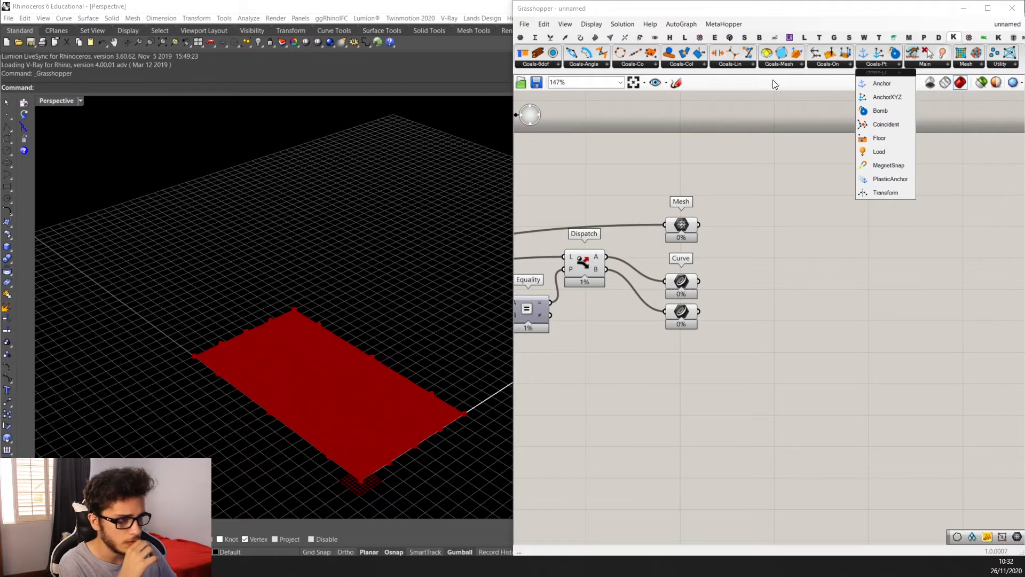
{"action": "left_click", "coordinate": [929, 64]}
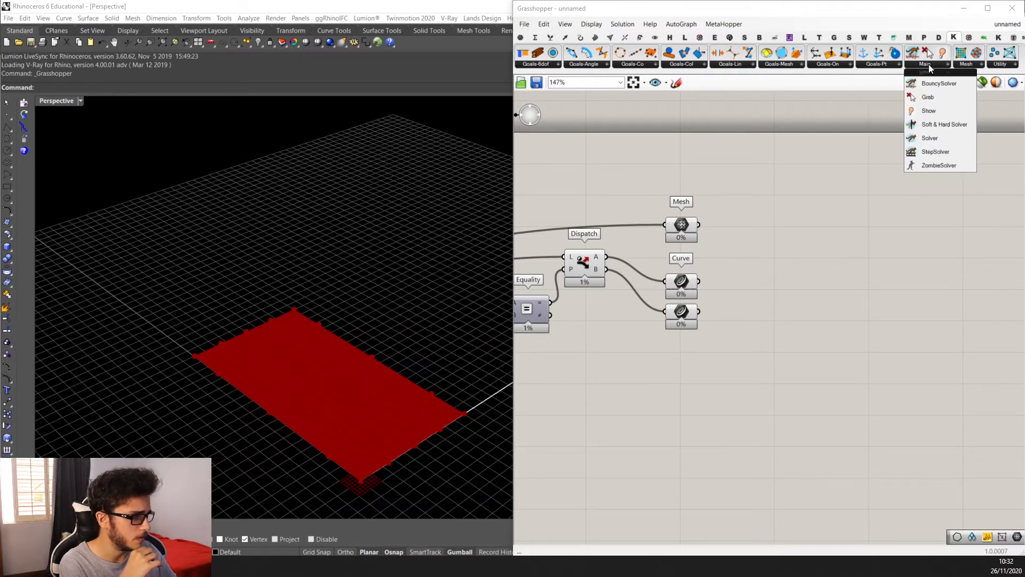
Search the canvas component finder for "clean mesh", "clean join" and "mesh clean and join".
{"action": "double_click", "coordinate": [760, 281]}
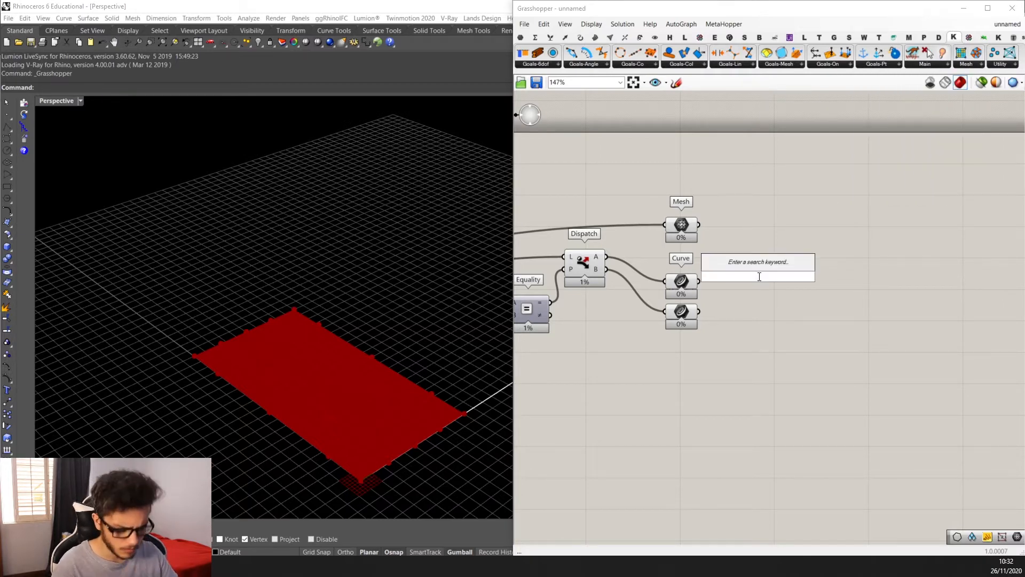
{"action": "type", "text": "clean mesh"}
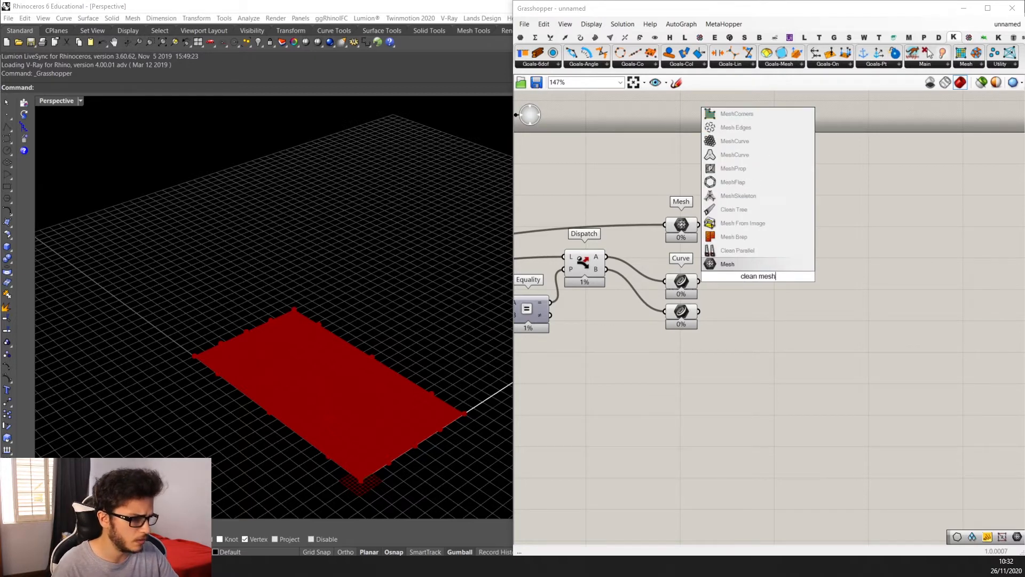
{"action": "key", "text": "BackSpace"}
{"action": "key", "text": "BackSpace"}
{"action": "key", "text": "BackSpace"}
{"action": "key", "text": "BackSpace"}
{"action": "type", "text": "jo"}
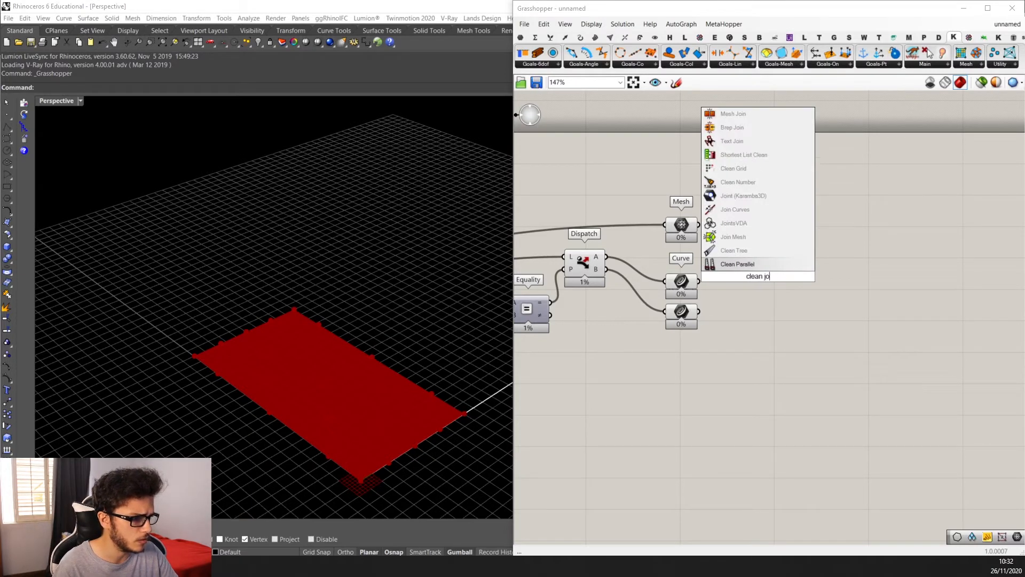
{"action": "type", "text": "inm"}
{"action": "key", "text": "BackSpace"}
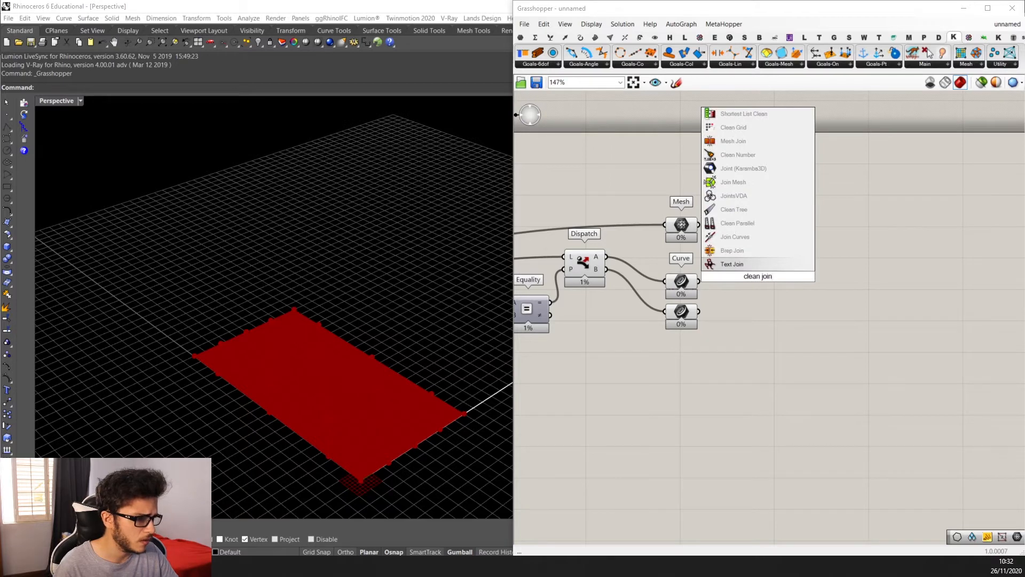
{"action": "key", "text": "BackSpace"}
{"action": "key", "text": "BackSpace"}
{"action": "key", "text": "BackSpace"}
{"action": "key", "text": "BackSpace"}
{"action": "key", "text": "BackSpace"}
{"action": "key", "text": "BackSpace"}
{"action": "key", "text": "BackSpace"}
{"action": "key", "text": "BackSpace"}
{"action": "key", "text": "BackSpace"}
{"action": "key", "text": "BackSpace"}
{"action": "type", "text": "mesh clean and join"}
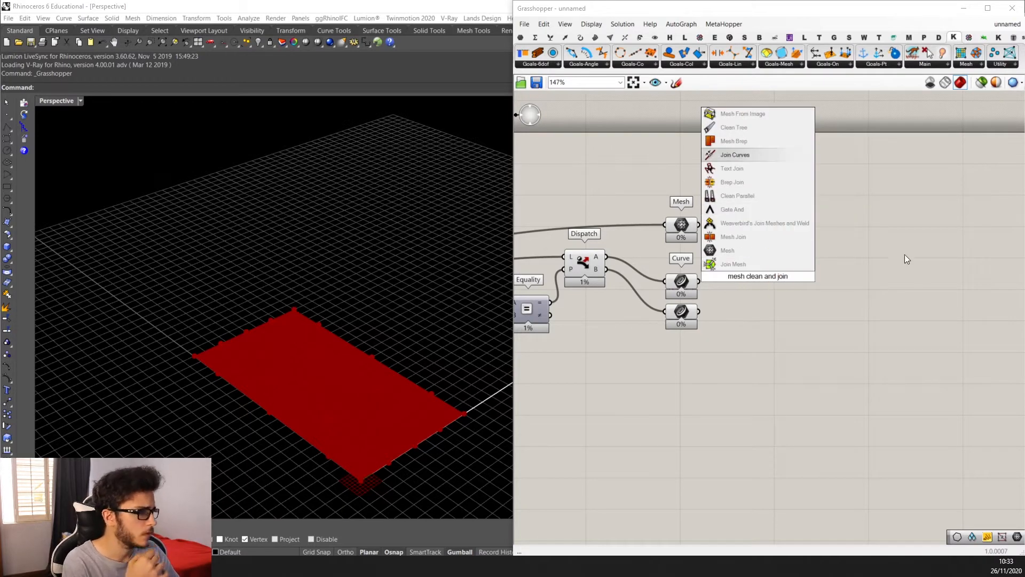
Add a Kangaroo Combine&Clean component beside the Mesh parameter and connect the Mesh output to its M input.
{"action": "mouse_move", "coordinate": [780, 65]}
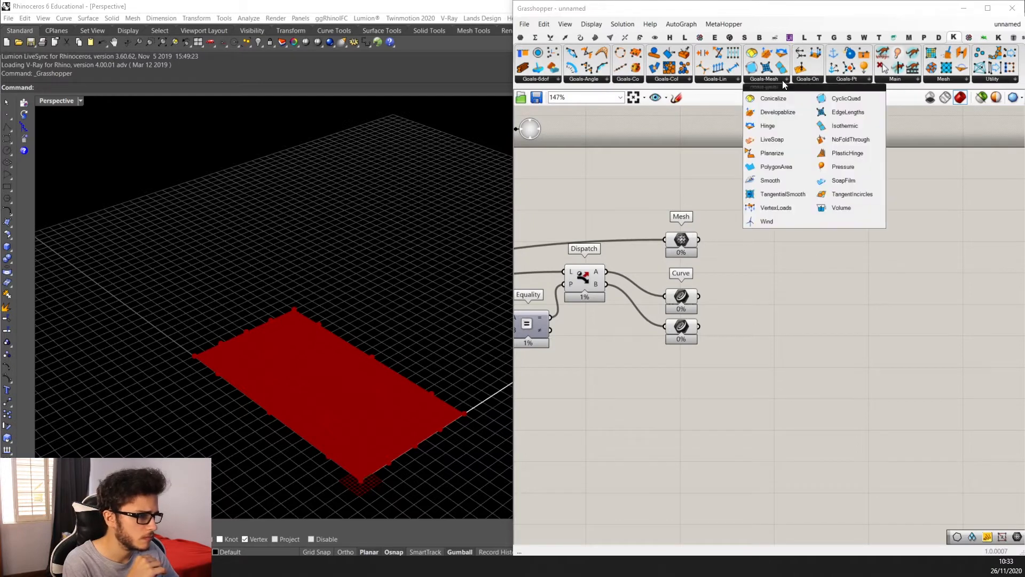
{"action": "mouse_move", "coordinate": [944, 80]}
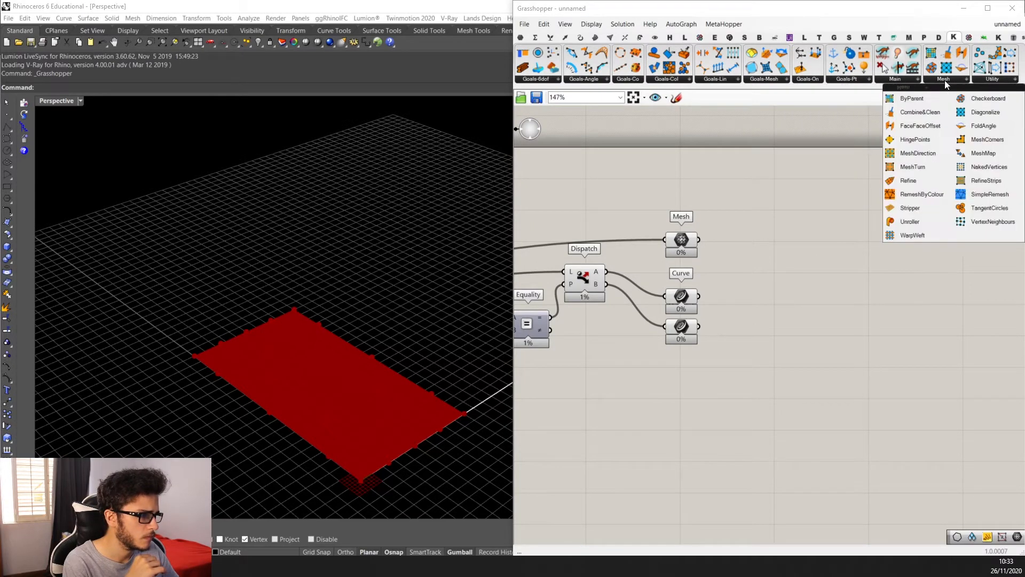
{"action": "left_click_drag", "start_coordinate": [928, 116], "coordinate": [773, 229]}
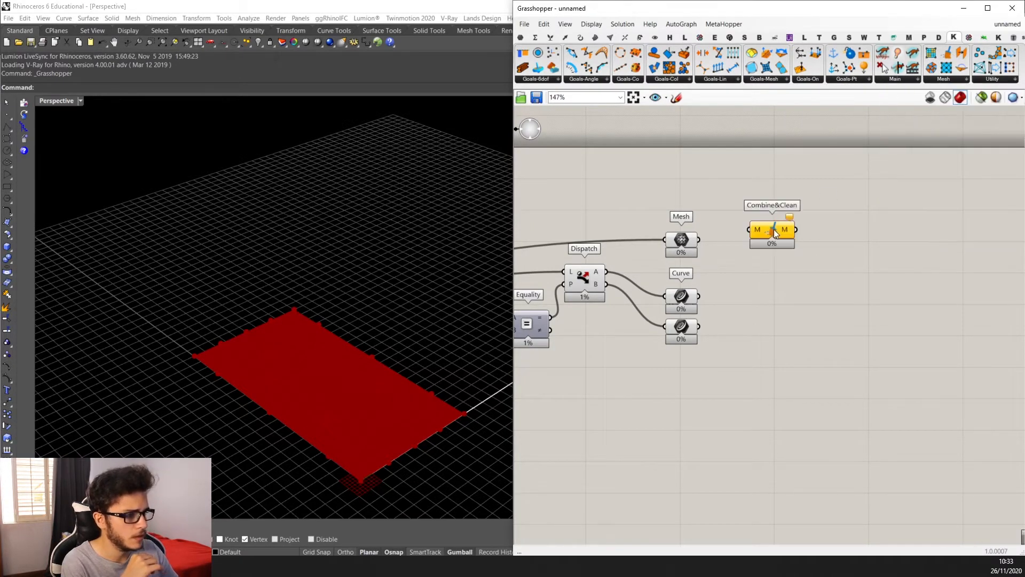
{"action": "scroll", "coordinate": [773, 229], "scroll_direction": "up", "scroll_amount": 3}
{"action": "left_click_drag", "start_coordinate": [689, 245], "coordinate": [788, 240]}
{"action": "scroll", "coordinate": [378, 384], "scroll_direction": "up", "scroll_amount": 3}
{"action": "scroll", "coordinate": [398, 391], "scroll_direction": "down", "scroll_amount": 3}
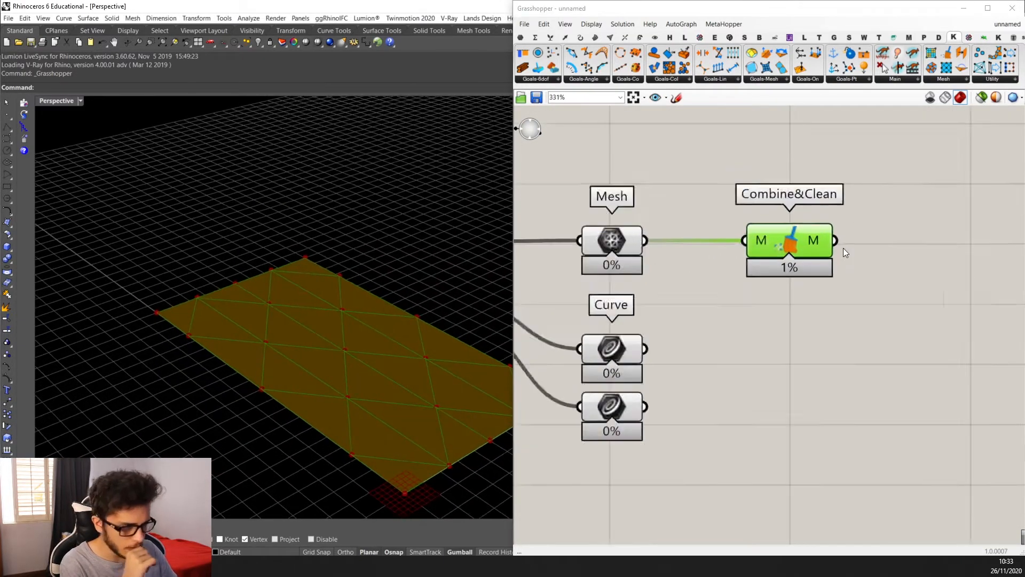
Examine the Combine&Clean mesh's triangulated faces in the Perspective viewport alongside its component on the canvas.
{"action": "scroll", "coordinate": [780, 248], "scroll_direction": "down", "scroll_amount": 3}
{"action": "scroll", "coordinate": [409, 355], "scroll_direction": "up", "scroll_amount": 3}
{"action": "scroll", "coordinate": [526, 321], "scroll_direction": "down", "scroll_amount": 3}
{"action": "scroll", "coordinate": [397, 387], "scroll_direction": "up", "scroll_amount": 2}
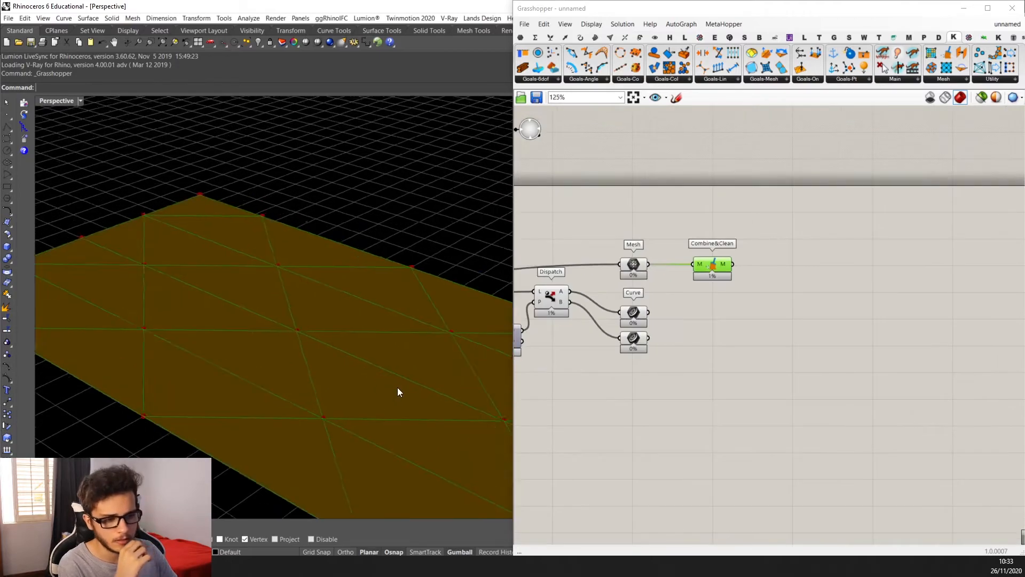
{"action": "right_click_drag", "start_coordinate": [398, 387], "coordinate": [424, 377]}
{"action": "scroll", "coordinate": [425, 385], "scroll_direction": "down", "scroll_amount": 2}
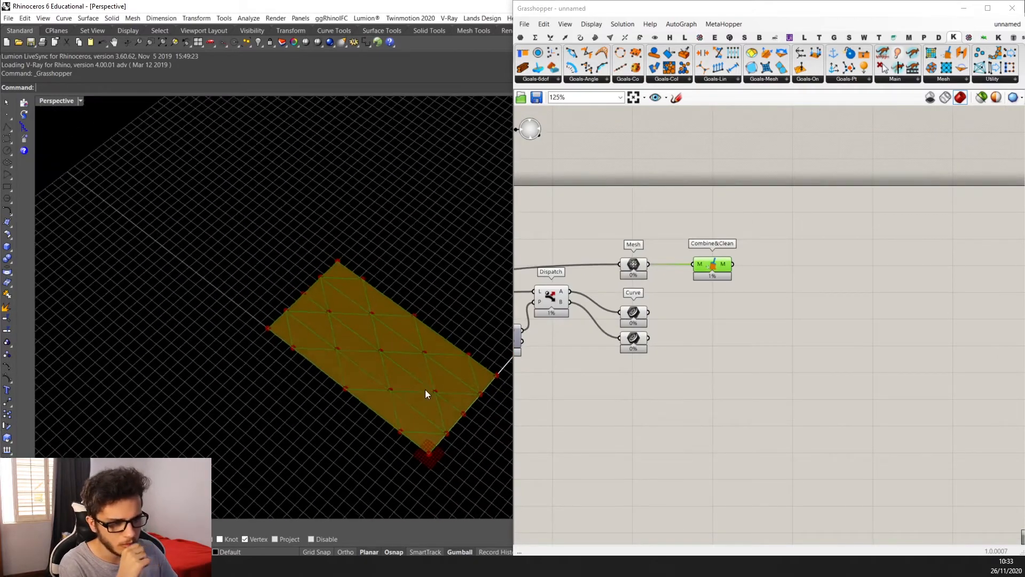
{"action": "scroll", "coordinate": [426, 393], "scroll_direction": "up", "scroll_amount": 4}
{"action": "scroll", "coordinate": [731, 250], "scroll_direction": "up", "scroll_amount": 2}
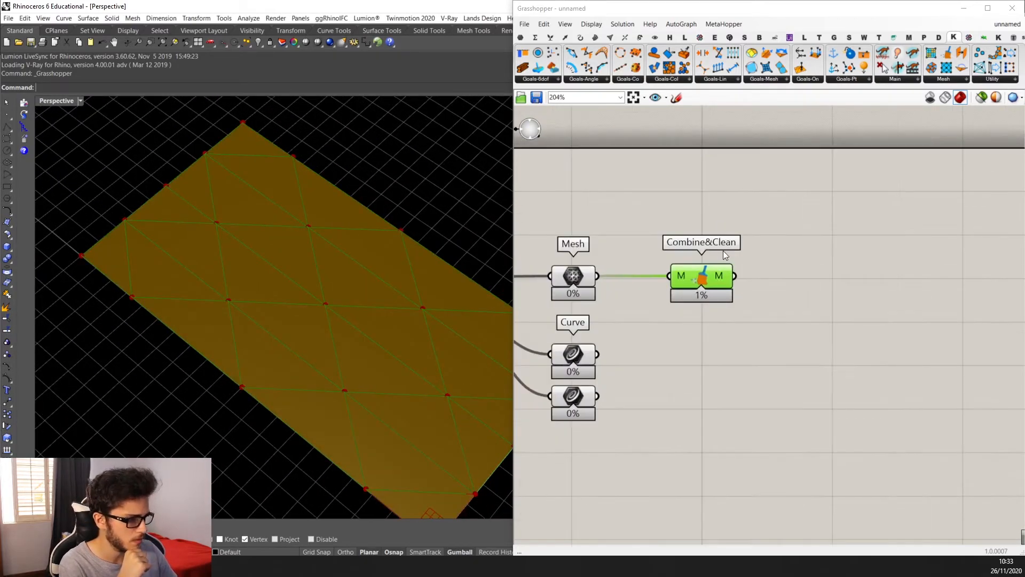
{"action": "scroll", "coordinate": [713, 256], "scroll_direction": "down", "scroll_amount": 3}
{"action": "scroll", "coordinate": [713, 256], "scroll_direction": "up", "scroll_amount": 2}
{"action": "scroll", "coordinate": [710, 255], "scroll_direction": "down", "scroll_amount": 2}
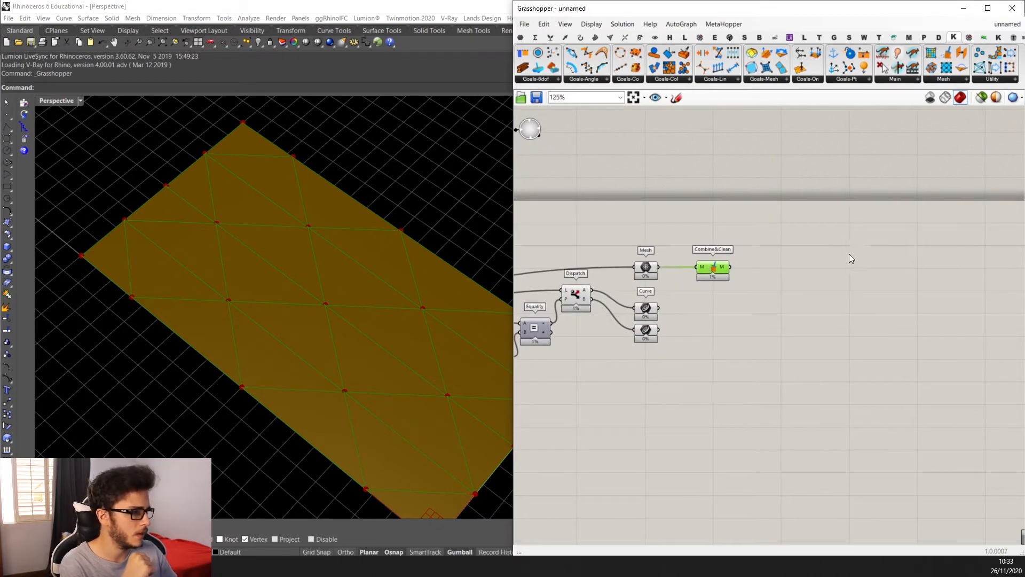
Add a Kangaroo Show component beyond Combine&Clean and connect the Combine&Clean M output to its G input.
{"action": "scroll", "coordinate": [849, 259], "scroll_direction": "up", "scroll_amount": 2}
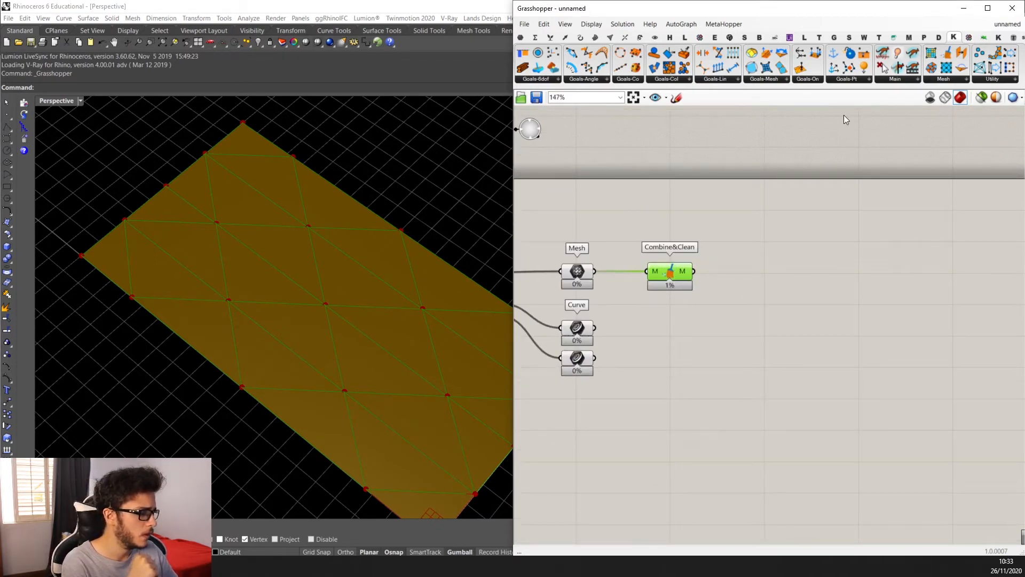
{"action": "right_click_drag", "start_coordinate": [748, 187], "coordinate": [805, 176]}
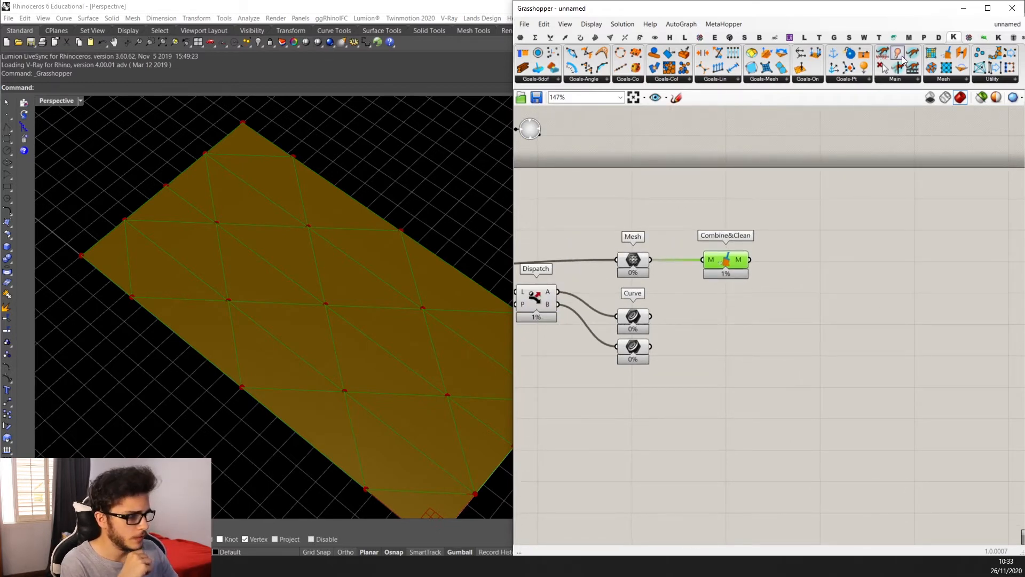
{"action": "left_click_drag", "start_coordinate": [898, 53], "coordinate": [882, 204]}
{"action": "scroll", "coordinate": [813, 235], "scroll_direction": "up", "scroll_amount": 1}
{"action": "mouse_move", "coordinate": [739, 264]}
{"action": "left_mouse_down"}
{"action": "mouse_move", "coordinate": [868, 199]}
{"action": "mouse_move", "coordinate": [880, 210]}
{"action": "left_mouse_up"}
{"action": "scroll", "coordinate": [377, 309], "scroll_direction": "down", "scroll_amount": 3}
Examine the mesh in the Perspective viewport with Combine&Clean selected to highlight its geometry.
{"action": "right_click_drag", "start_coordinate": [378, 310], "coordinate": [401, 316]}
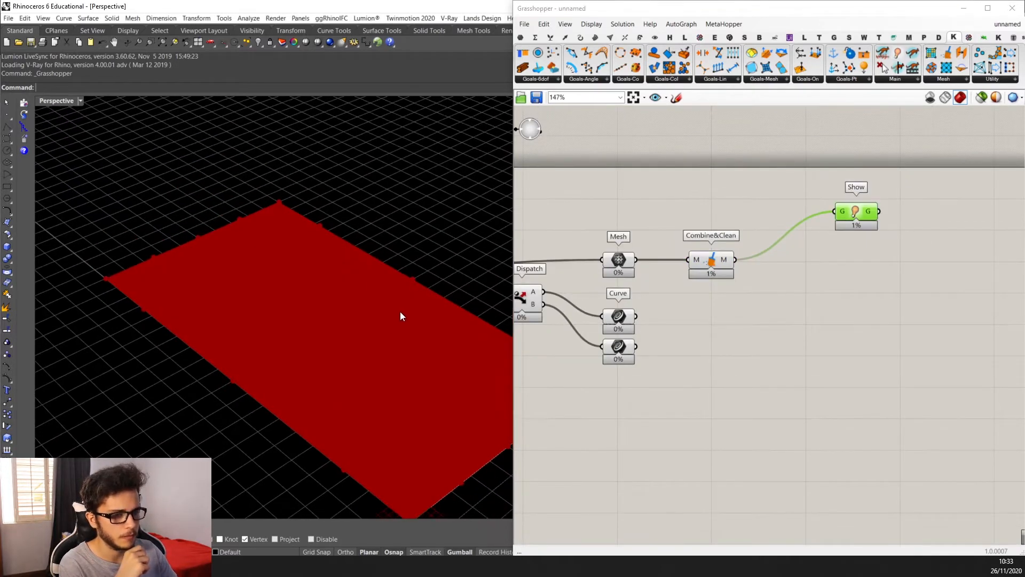
{"action": "scroll", "coordinate": [401, 316], "scroll_direction": "up", "scroll_amount": 3}
{"action": "scroll", "coordinate": [440, 299], "scroll_direction": "down", "scroll_amount": 3}
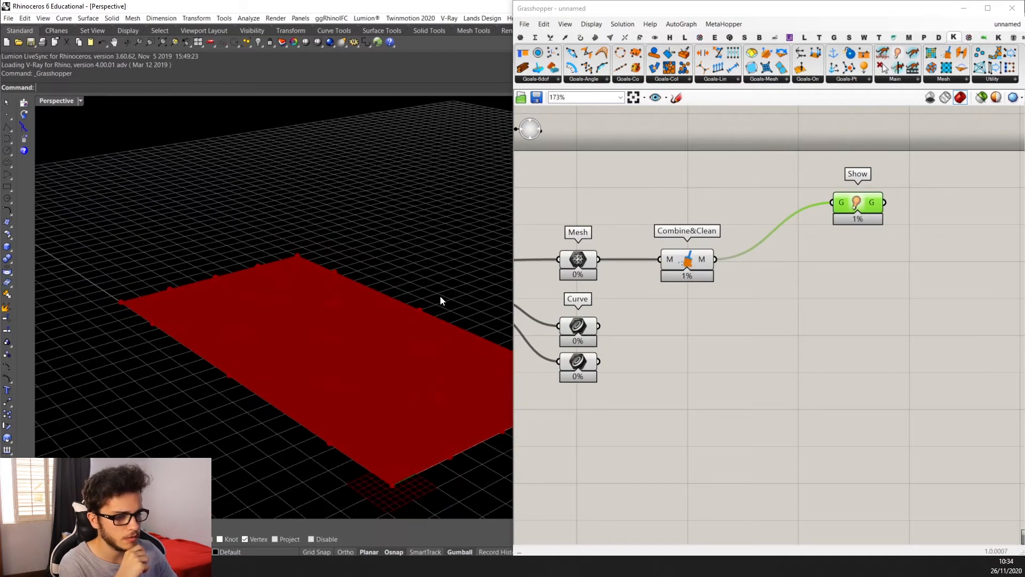
{"action": "scroll", "coordinate": [765, 268], "scroll_direction": "down", "scroll_amount": 2}
{"action": "left_click", "coordinate": [725, 259]}
{"action": "scroll", "coordinate": [375, 342], "scroll_direction": "down", "scroll_amount": 2}
{"action": "scroll", "coordinate": [374, 338], "scroll_direction": "down", "scroll_amount": 2}
{"action": "scroll", "coordinate": [836, 278], "scroll_direction": "up", "scroll_amount": 2}
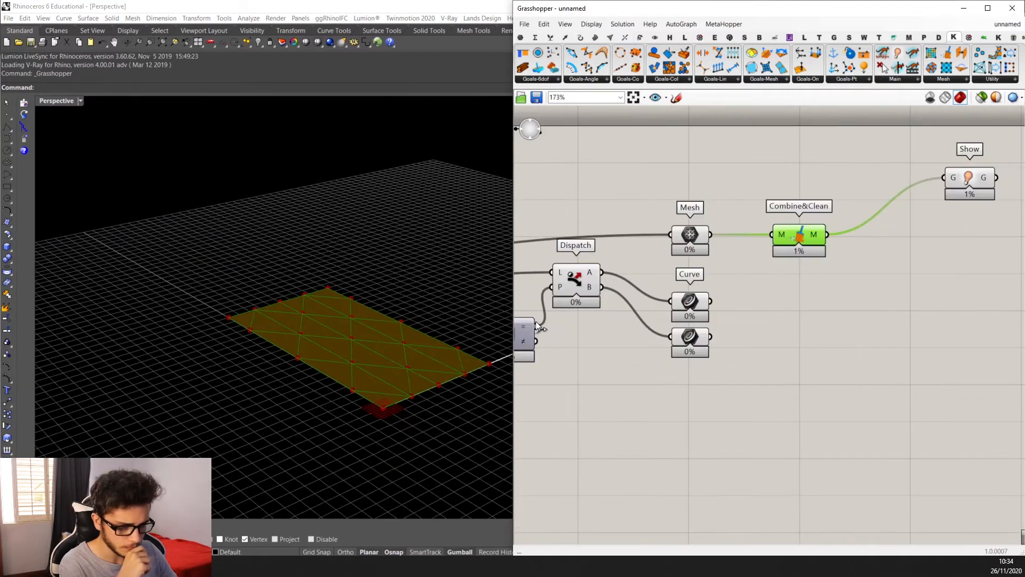
Move the Show component farther away from Combine&Clean to free space on the canvas.
{"action": "scroll", "coordinate": [838, 264], "scroll_direction": "down", "scroll_amount": 2}
{"action": "left_click", "coordinate": [812, 218]}
{"action": "left_click_drag", "start_coordinate": [813, 218], "coordinate": [884, 213]}
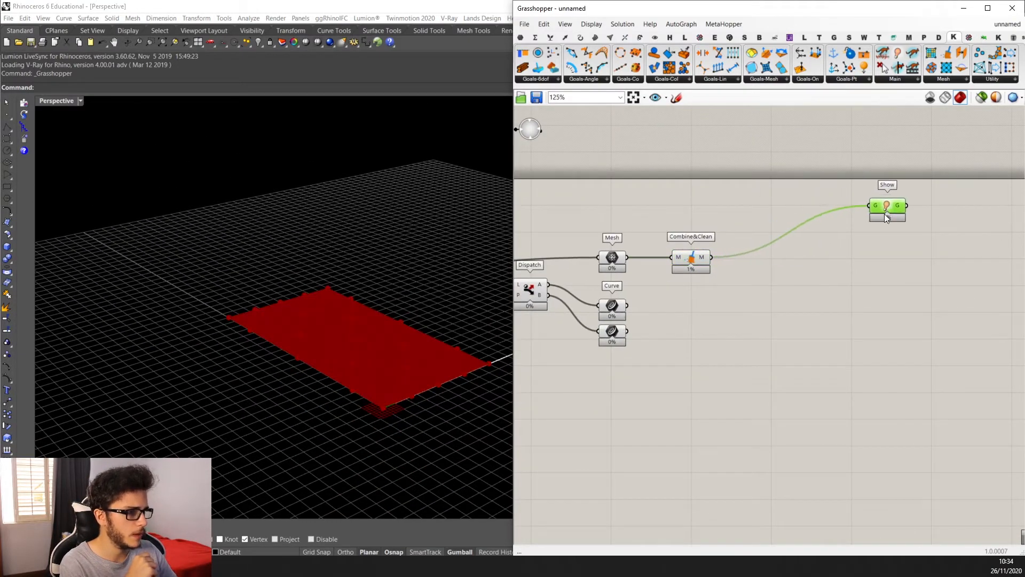
{"action": "scroll", "coordinate": [885, 213], "scroll_direction": "down", "scroll_amount": 2}
{"action": "right_click_drag", "start_coordinate": [399, 362], "coordinate": [437, 421]}
{"action": "scroll", "coordinate": [716, 247], "scroll_direction": "up", "scroll_amount": 2}
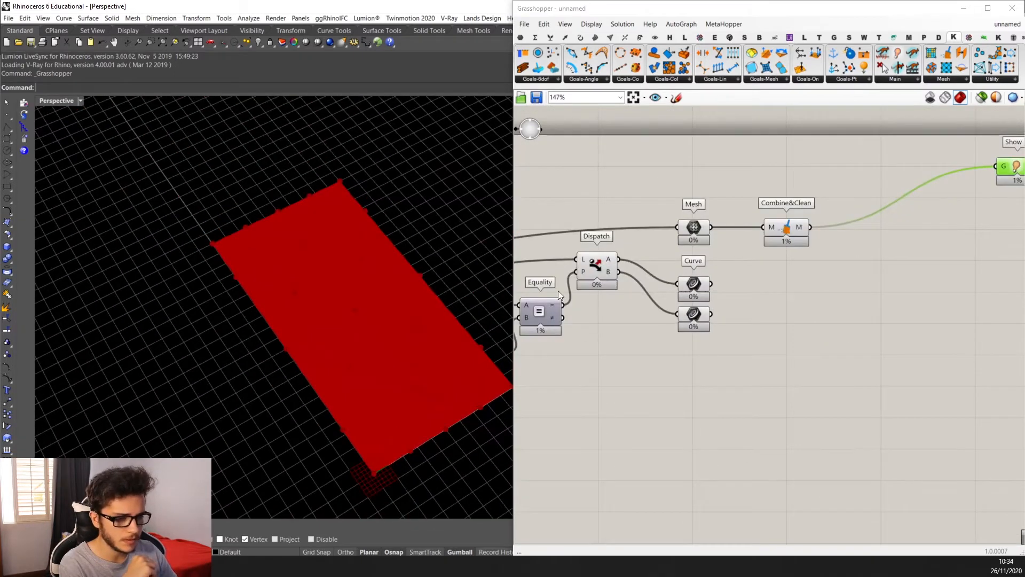
Check the Mesh parameter's highlighted preview and add a HingePoints component below Combine&Clean.
{"action": "left_click", "coordinate": [694, 227]}
{"action": "scroll", "coordinate": [365, 311], "scroll_direction": "up", "scroll_amount": 5}
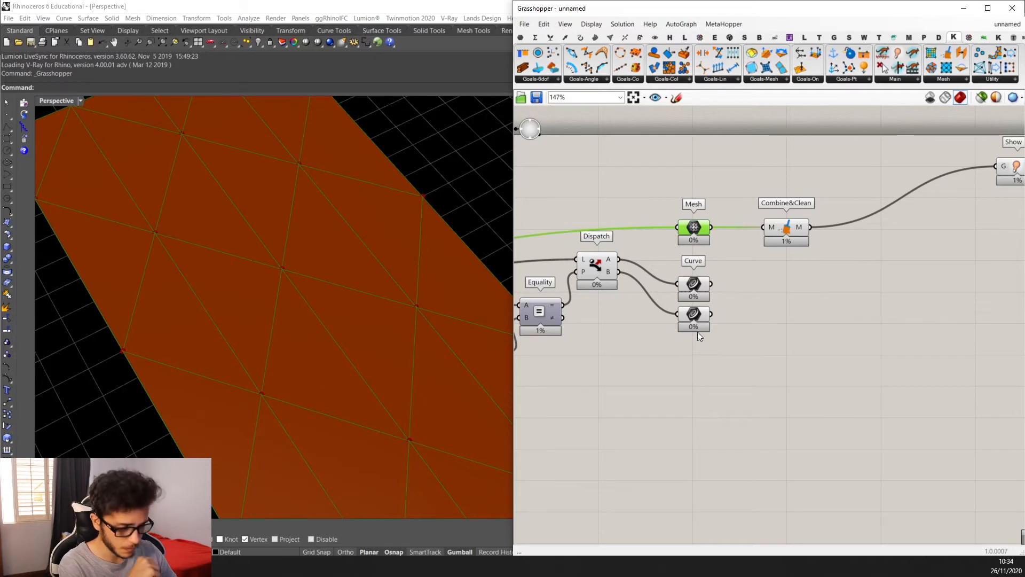
{"action": "double_click", "coordinate": [769, 326]}
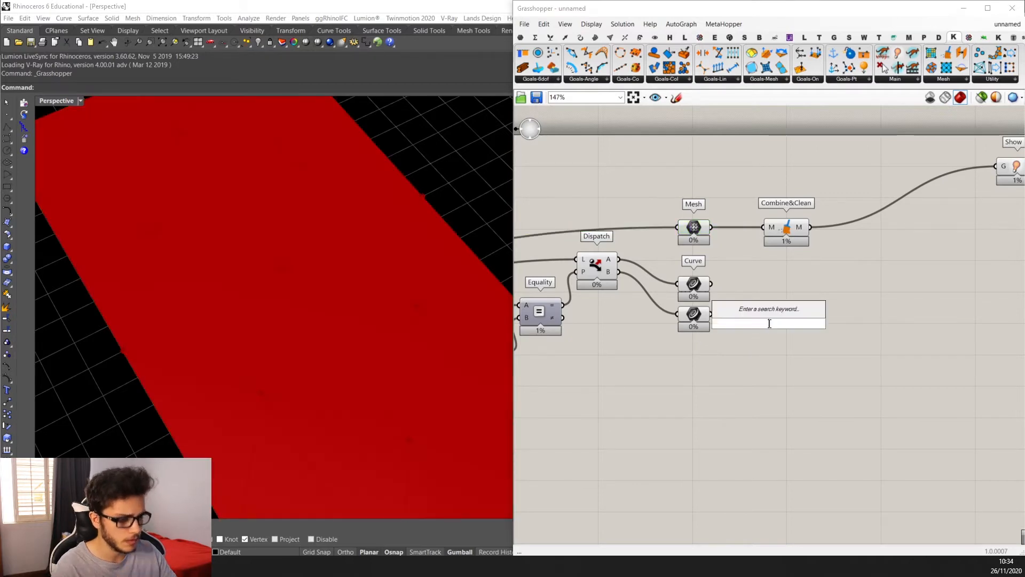
{"action": "type", "text": "hinge"}
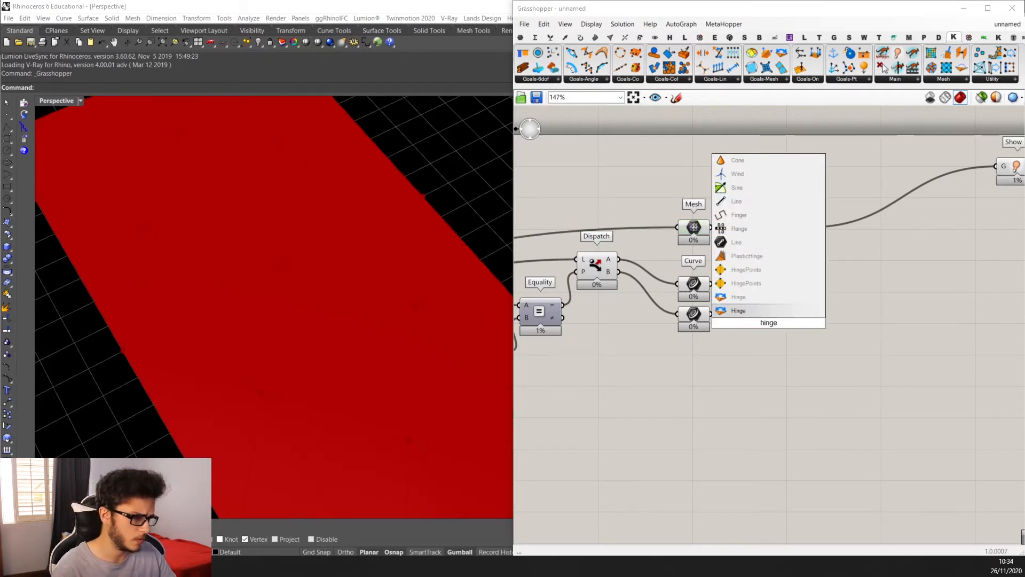
{"action": "left_click", "coordinate": [748, 270]}
{"action": "left_click_drag", "start_coordinate": [766, 315], "coordinate": [814, 364]}
{"action": "scroll", "coordinate": [790, 323], "scroll_direction": "up", "scroll_amount": 3}
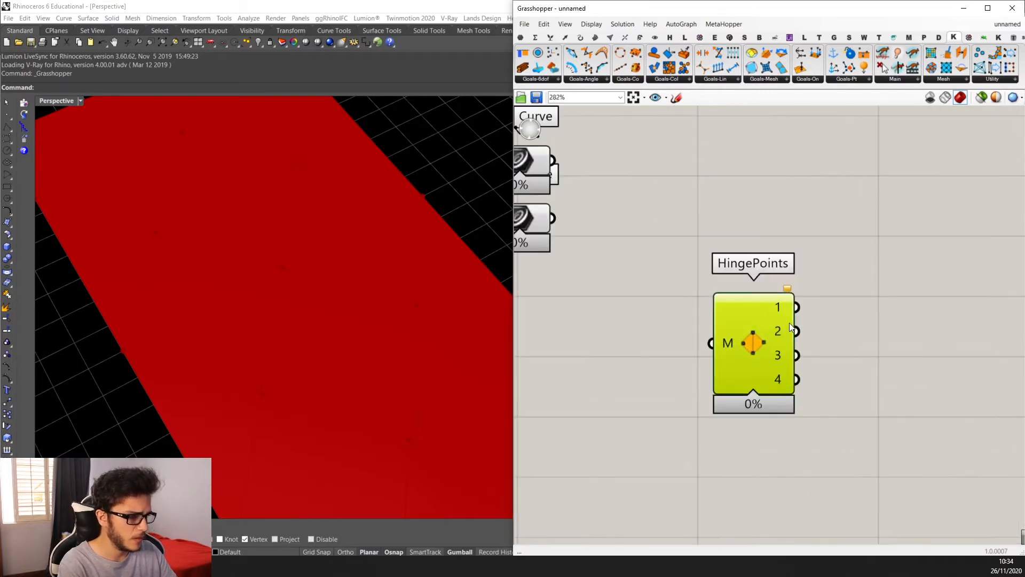
{"action": "scroll", "coordinate": [742, 334], "scroll_direction": "down", "scroll_amount": 4}
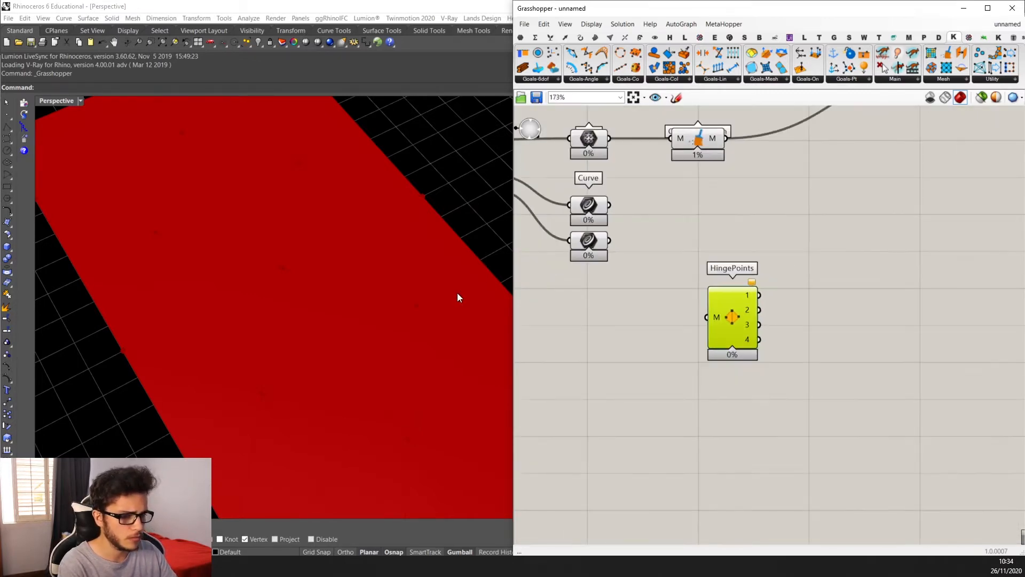
Connect the Mesh parameter's output to the M input of HingePoints and check the hinge points in the Perspective viewport.
{"action": "left_click", "coordinate": [636, 166]}
{"action": "scroll", "coordinate": [649, 157], "scroll_direction": "up", "scroll_amount": 2}
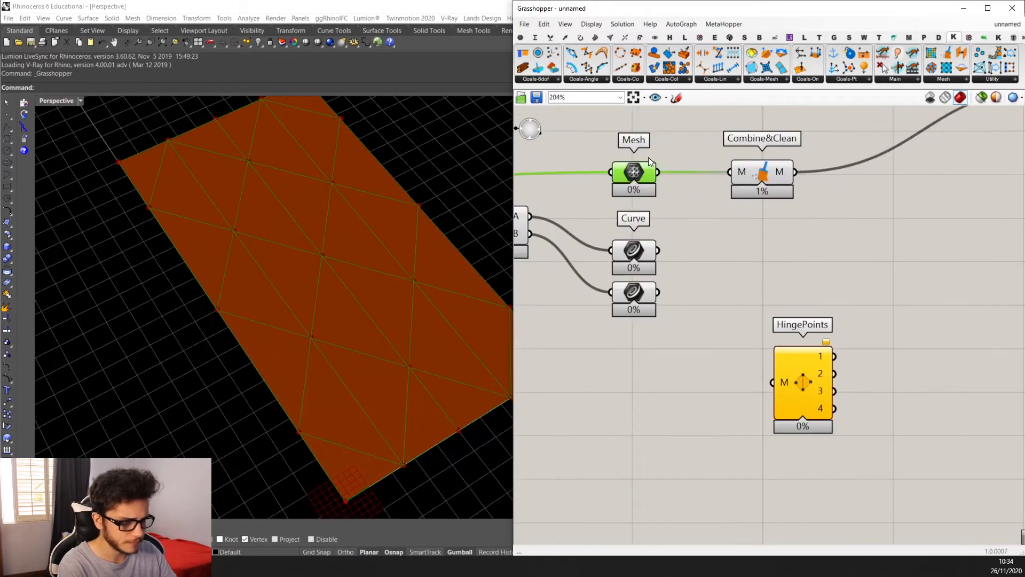
{"action": "left_click_drag", "start_coordinate": [658, 172], "coordinate": [796, 401]}
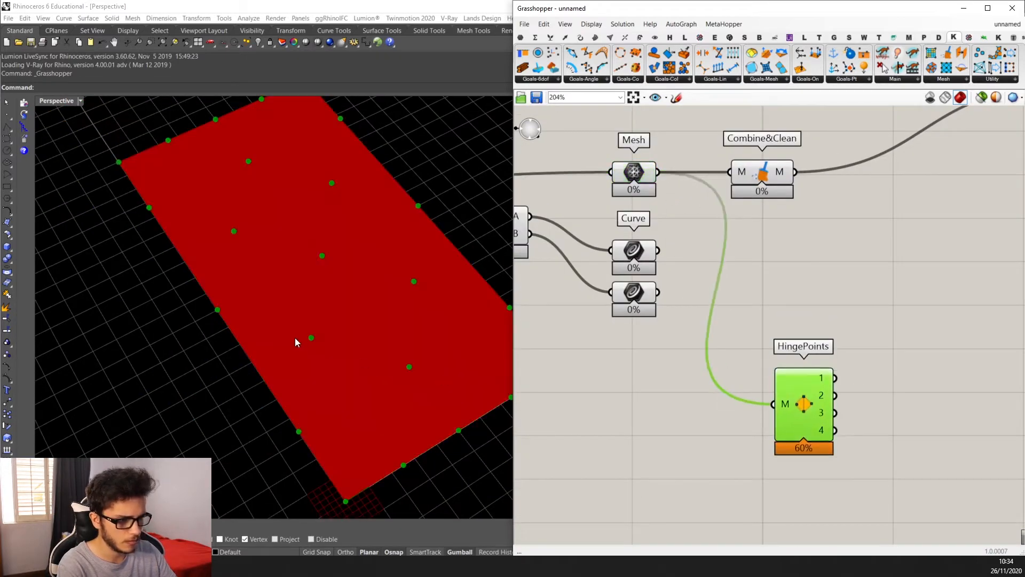
{"action": "right_click_drag", "start_coordinate": [329, 338], "coordinate": [279, 267]}
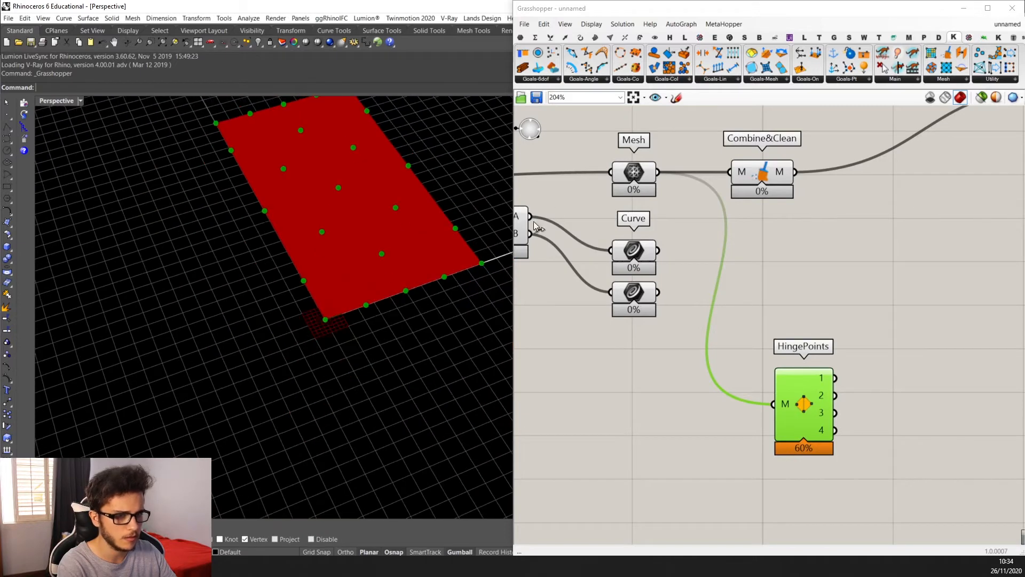
Search for "hing" and add a Kangaroo Hinge component beside HingePoints.
{"action": "scroll", "coordinate": [641, 267], "scroll_direction": "down", "scroll_amount": 3}
{"action": "left_click_drag", "start_coordinate": [721, 399], "coordinate": [719, 442]}
{"action": "right_click_drag", "start_coordinate": [766, 423], "coordinate": [741, 381]}
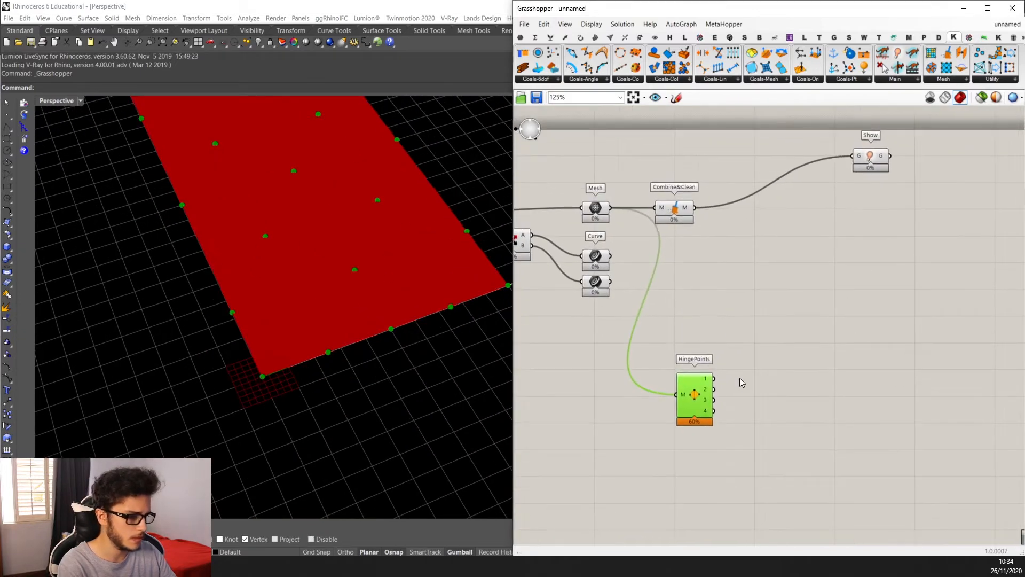
{"action": "scroll", "coordinate": [778, 320], "scroll_direction": "up", "scroll_amount": 1}
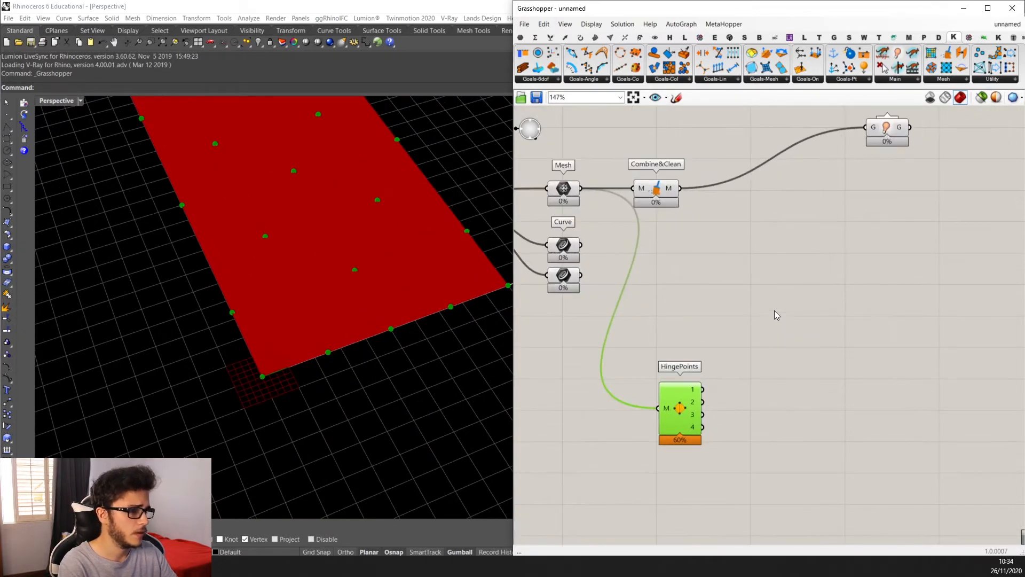
{"action": "double_click", "coordinate": [714, 315]}
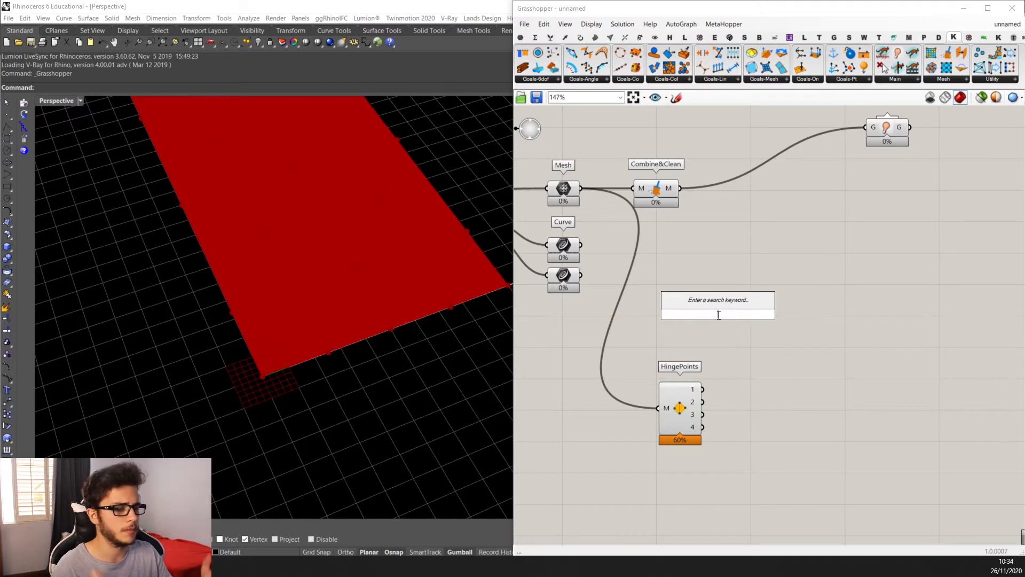
{"action": "type", "text": "hing"}
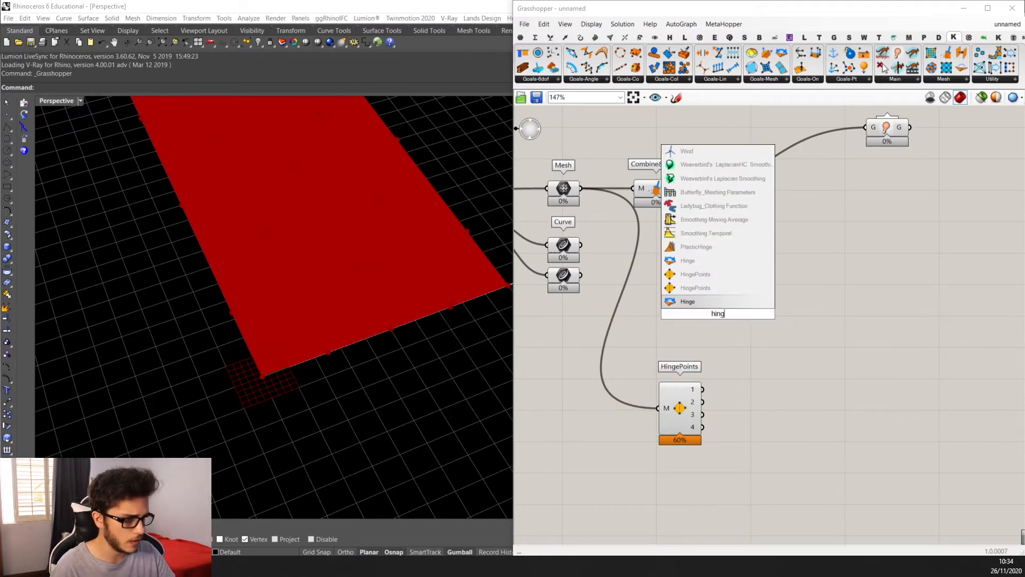
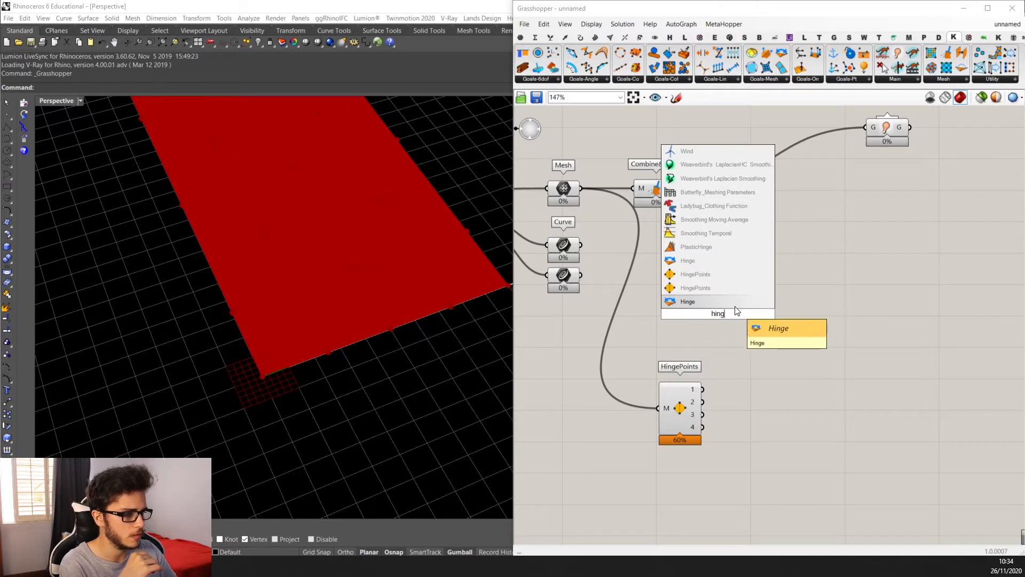
{"action": "left_click", "coordinate": [730, 302]}
{"action": "left_click_drag", "start_coordinate": [733, 325], "coordinate": [802, 405]}
{"action": "scroll", "coordinate": [802, 405], "scroll_direction": "up", "scroll_amount": 2}
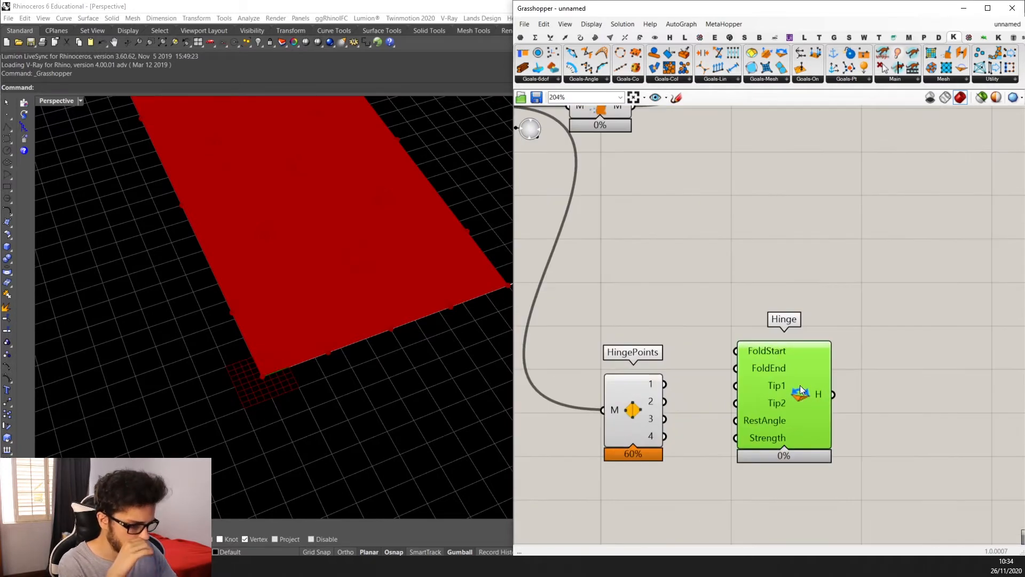
Shift the Hinge component slightly upward so that it sits level with HingePoints.
{"action": "scroll", "coordinate": [801, 390], "scroll_direction": "down", "scroll_amount": 3}
{"action": "scroll", "coordinate": [805, 400], "scroll_direction": "up", "scroll_amount": 2}
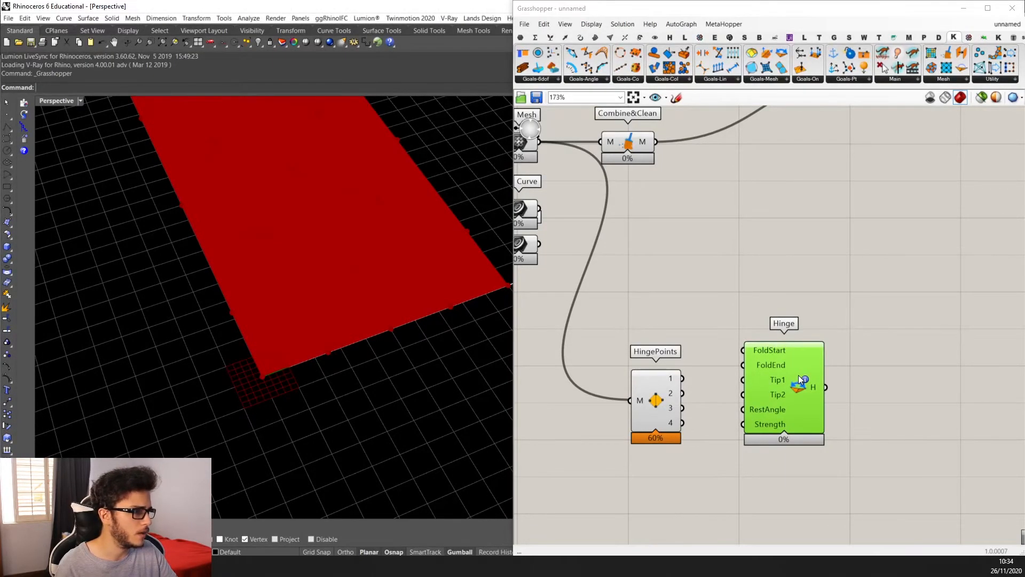
{"action": "left_click", "coordinate": [799, 377], "text": "ctrl"}
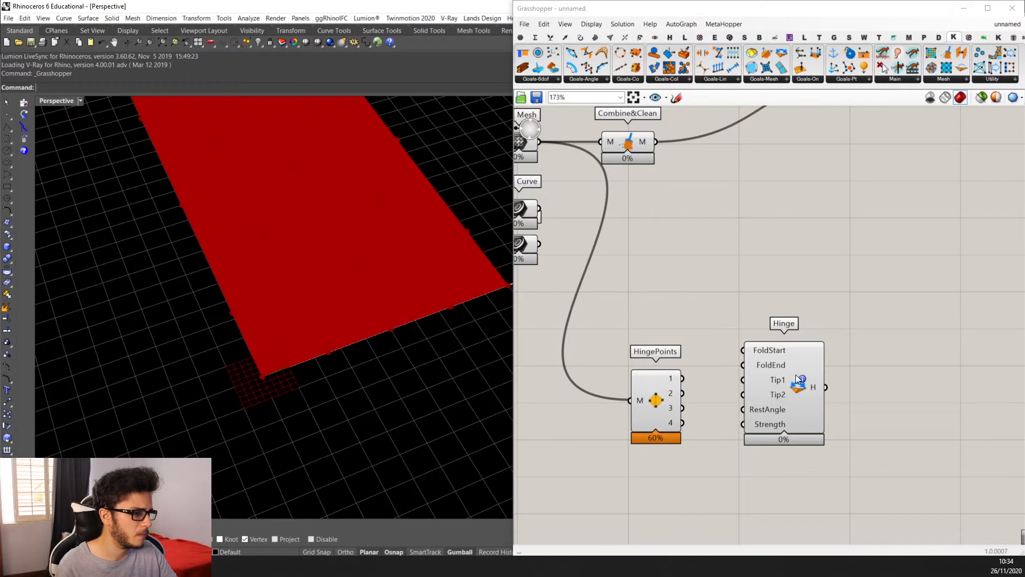
{"action": "left_click", "coordinate": [795, 375], "text": "ctrl+alt"}
{"action": "left_click", "coordinate": [795, 387]}
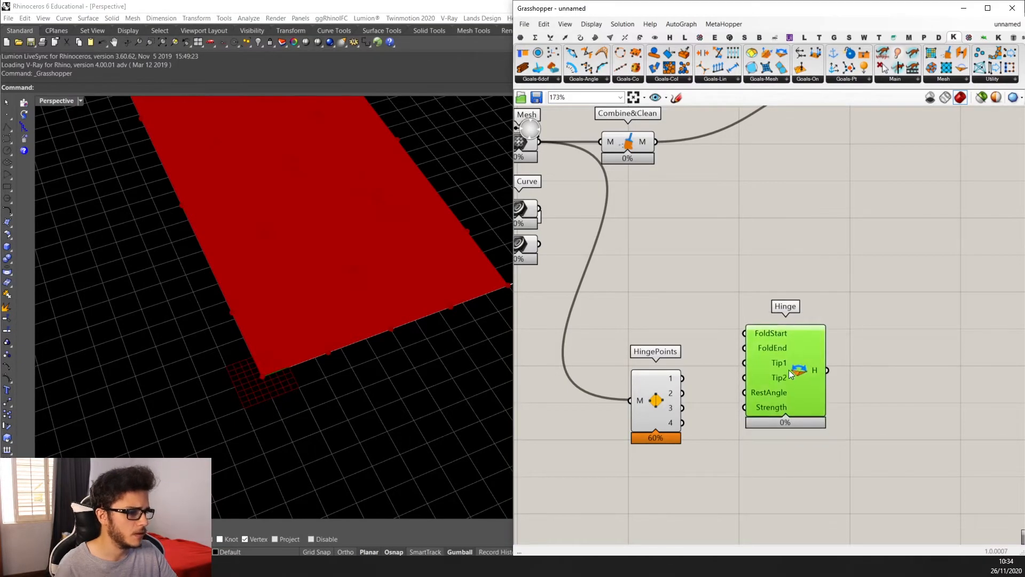
{"action": "scroll", "coordinate": [789, 370], "scroll_direction": "up", "scroll_amount": 2}
{"action": "scroll", "coordinate": [784, 367], "scroll_direction": "down", "scroll_amount": 5}
{"action": "scroll", "coordinate": [751, 393], "scroll_direction": "up", "scroll_amount": 1}
Connect HingePoints outputs 1, 2, 3 and 4 to Hinge's FoldStart, FoldEnd, Tip1 and Tip2 inputs.
{"action": "left_click", "coordinate": [715, 374]}
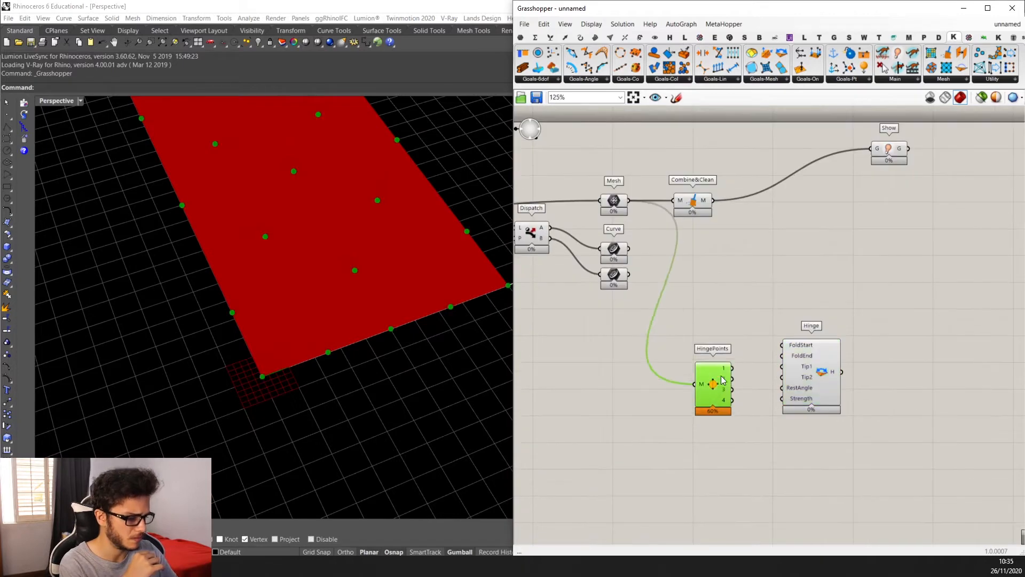
{"action": "scroll", "coordinate": [750, 367], "scroll_direction": "up", "scroll_amount": 1}
{"action": "left_click", "coordinate": [805, 347]}
{"action": "scroll", "coordinate": [763, 365], "scroll_direction": "up", "scroll_amount": 1}
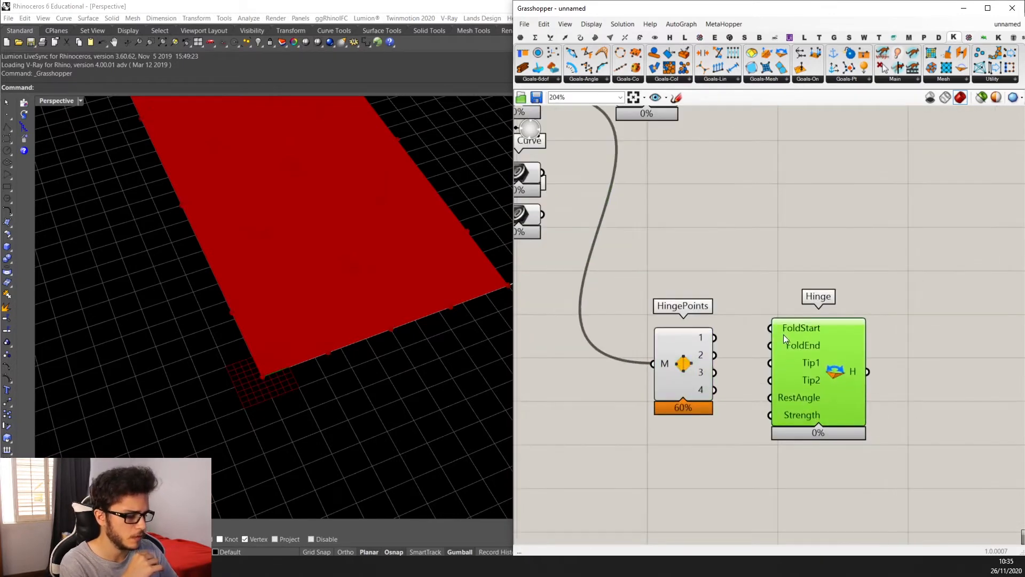
{"action": "scroll", "coordinate": [782, 366], "scroll_direction": "up", "scroll_amount": 1}
{"action": "scroll", "coordinate": [783, 366], "scroll_direction": "down", "scroll_amount": 2}
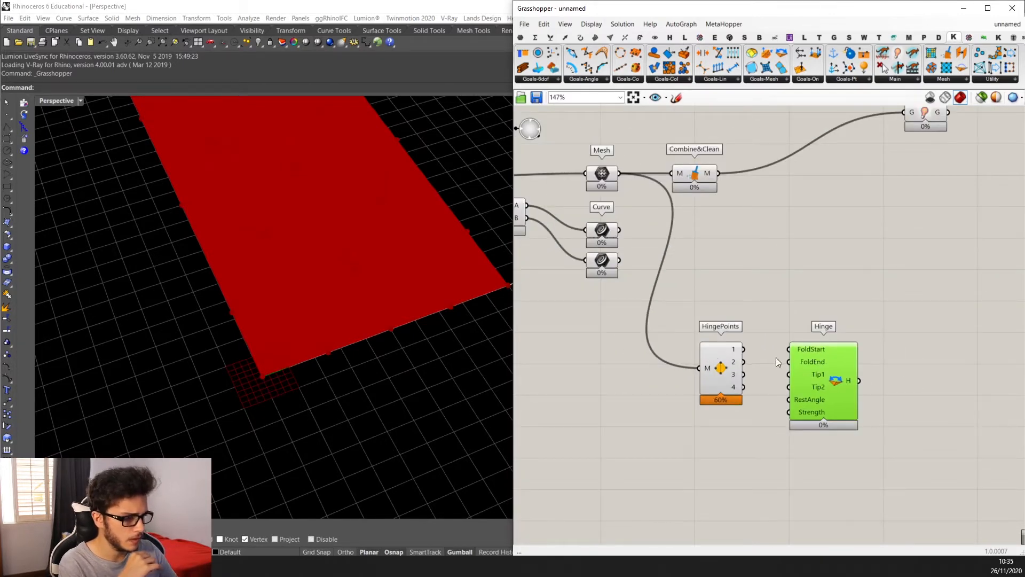
{"action": "scroll", "coordinate": [776, 357], "scroll_direction": "up", "scroll_amount": 1}
{"action": "left_click_drag", "start_coordinate": [789, 348], "coordinate": [736, 379]}
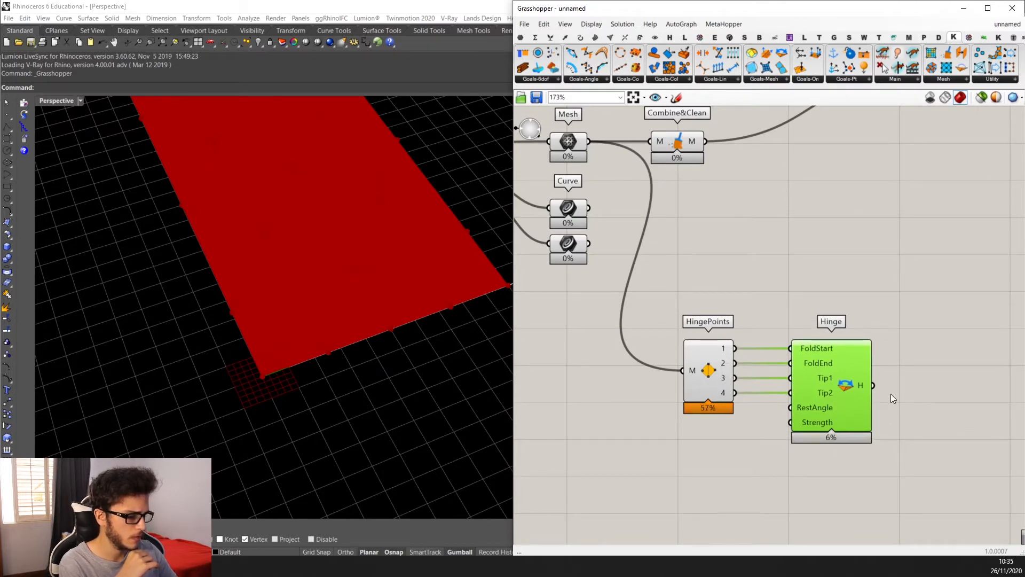
Examine the triangulated mesh in the Perspective viewport with the Mesh parameter highlighted, comparing it with the hinge setup.
{"action": "scroll", "coordinate": [844, 338], "scroll_direction": "down", "scroll_amount": 2}
{"action": "scroll", "coordinate": [843, 338], "scroll_direction": "up", "scroll_amount": 1}
{"action": "scroll", "coordinate": [844, 338], "scroll_direction": "up", "scroll_amount": 1}
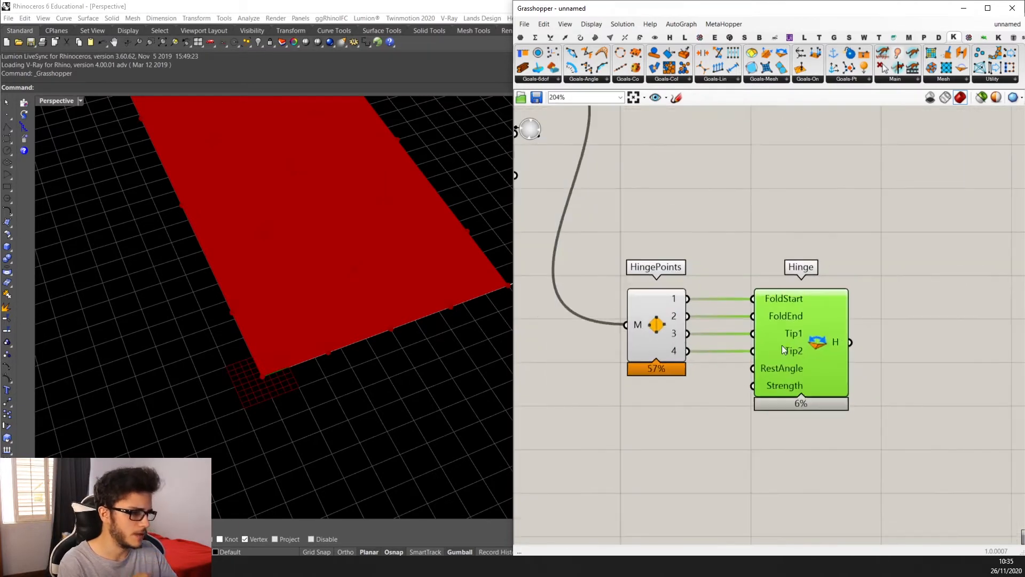
{"action": "right_click_drag", "start_coordinate": [387, 317], "coordinate": [342, 326]}
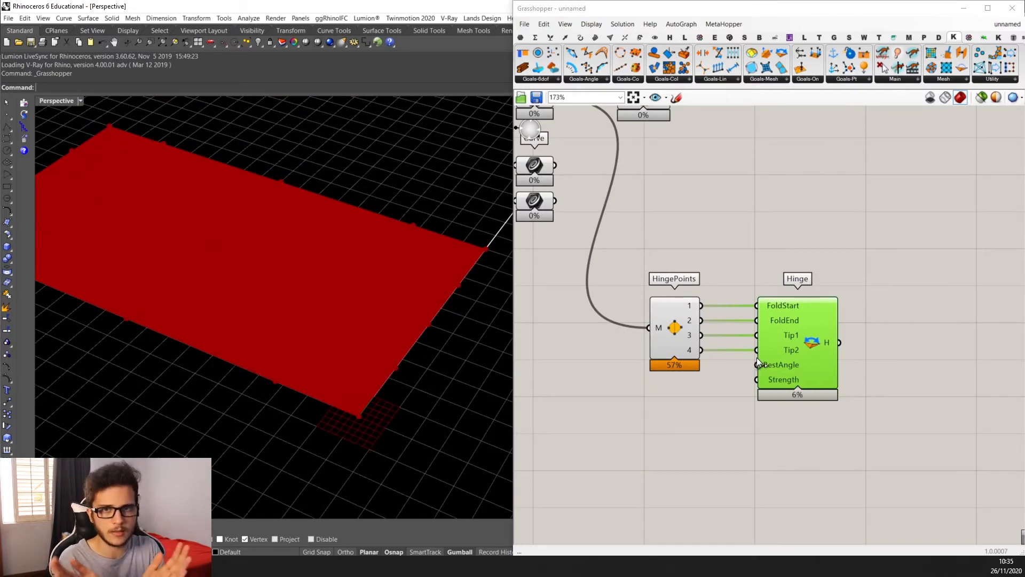
{"action": "scroll", "coordinate": [756, 359], "scroll_direction": "down", "scroll_amount": 3}
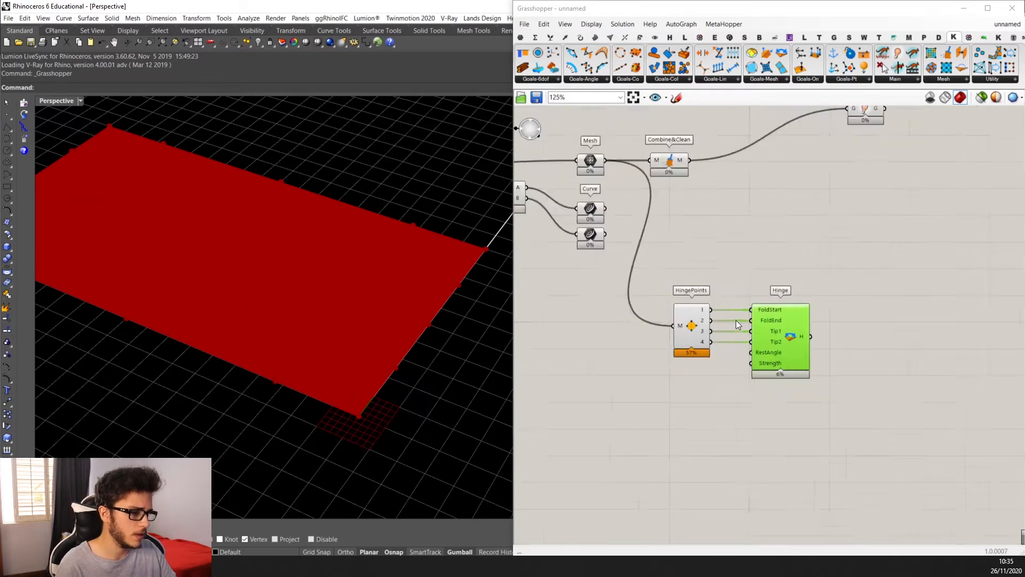
{"action": "right_click_drag", "start_coordinate": [315, 331], "coordinate": [388, 313]}
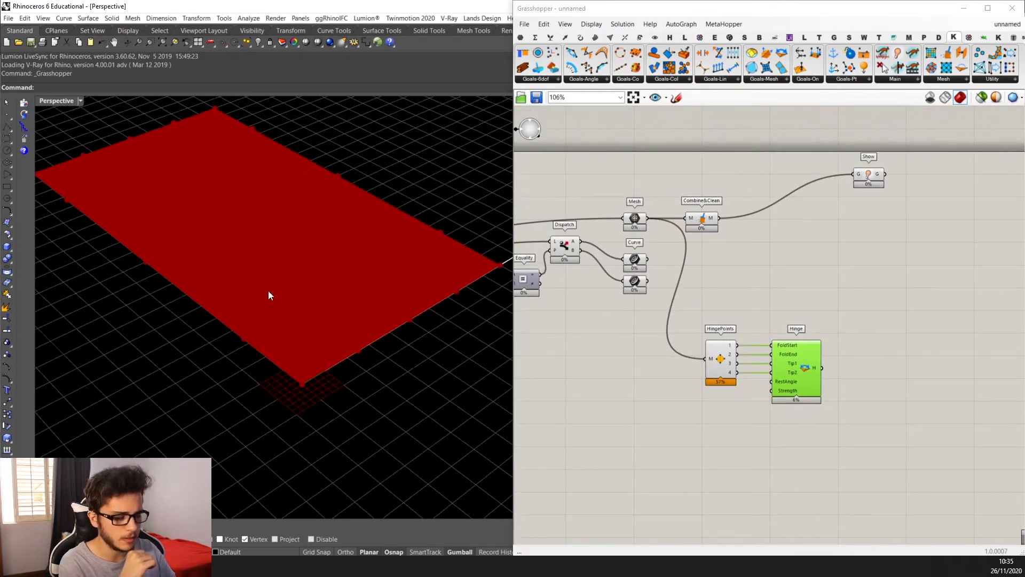
{"action": "scroll", "coordinate": [692, 245], "scroll_direction": "up", "scroll_amount": 2}
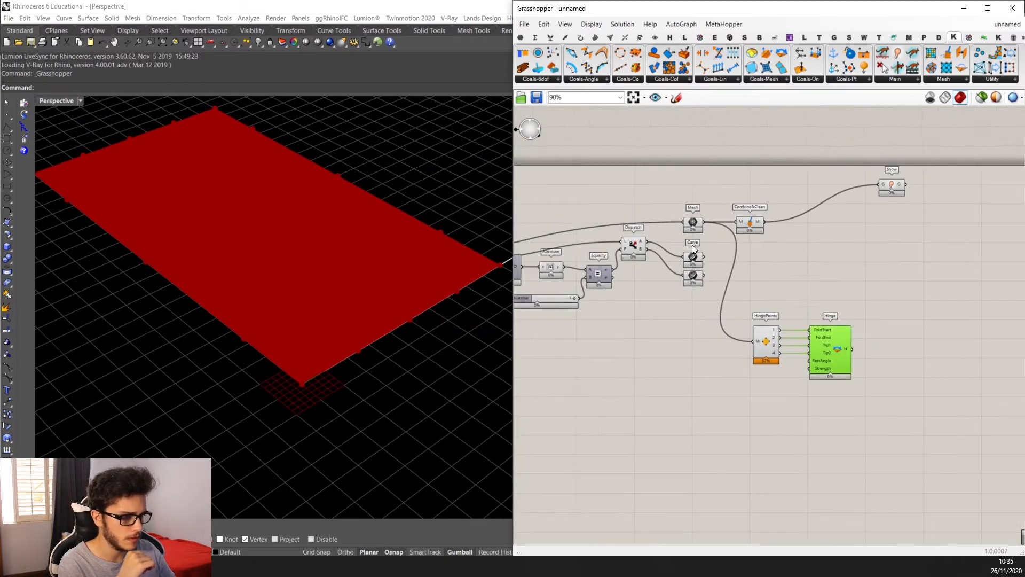
{"action": "left_click", "coordinate": [706, 213]}
{"action": "right_click_drag", "start_coordinate": [223, 258], "coordinate": [246, 135]}
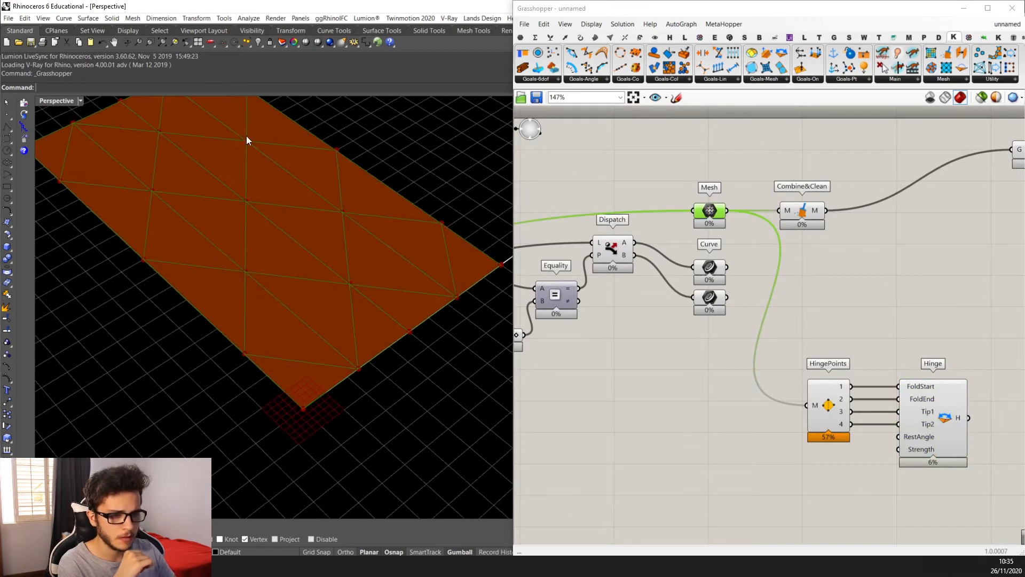
{"action": "right_click_drag", "start_coordinate": [269, 212], "coordinate": [262, 193]}
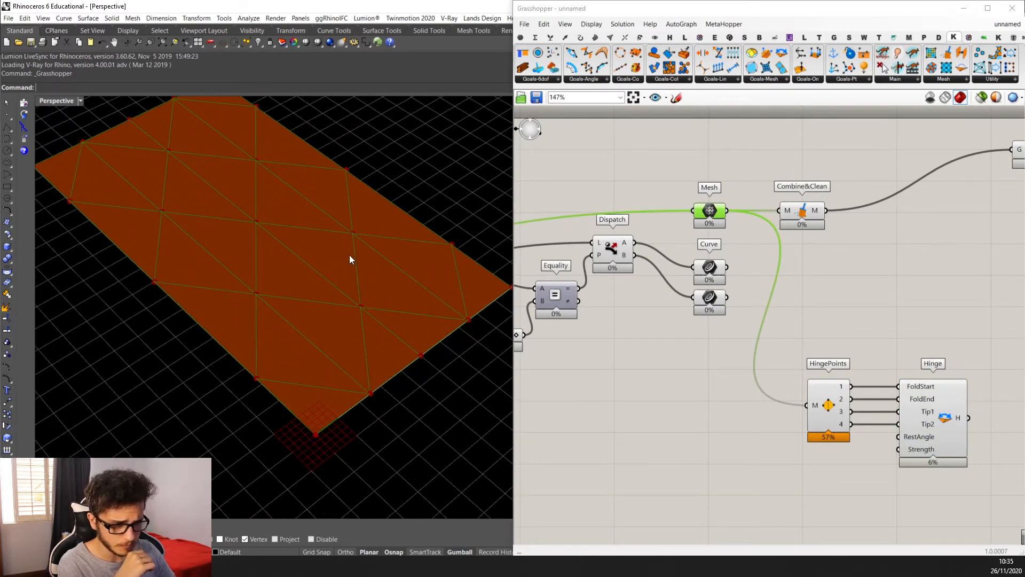
{"action": "scroll", "coordinate": [349, 254], "scroll_direction": "down", "scroll_amount": 4}
{"action": "right_click_drag", "start_coordinate": [879, 325], "coordinate": [841, 314]}
{"action": "scroll", "coordinate": [421, 300], "scroll_direction": "up", "scroll_amount": 4}
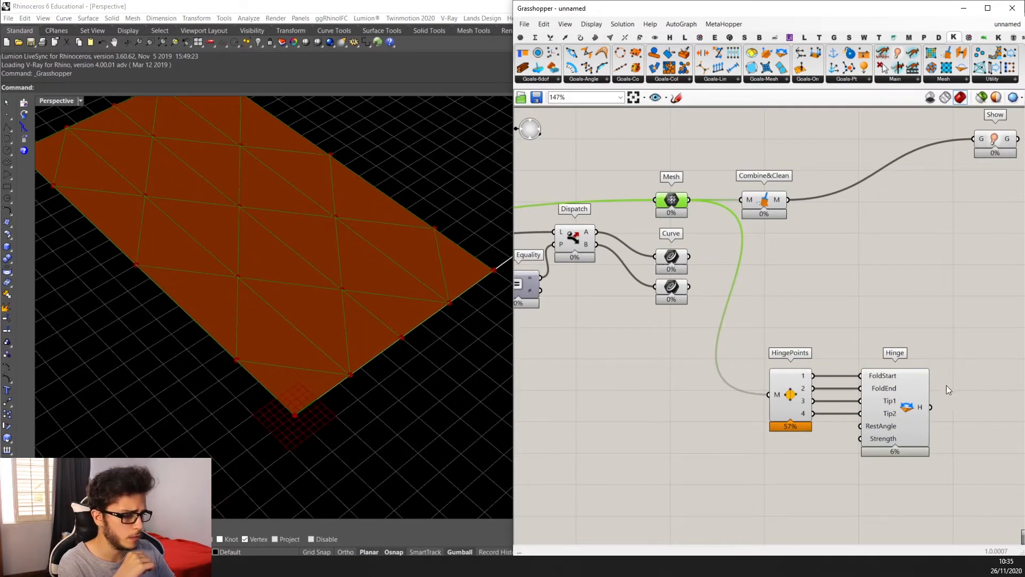
{"action": "right_click_drag", "start_coordinate": [946, 385], "coordinate": [935, 386]}
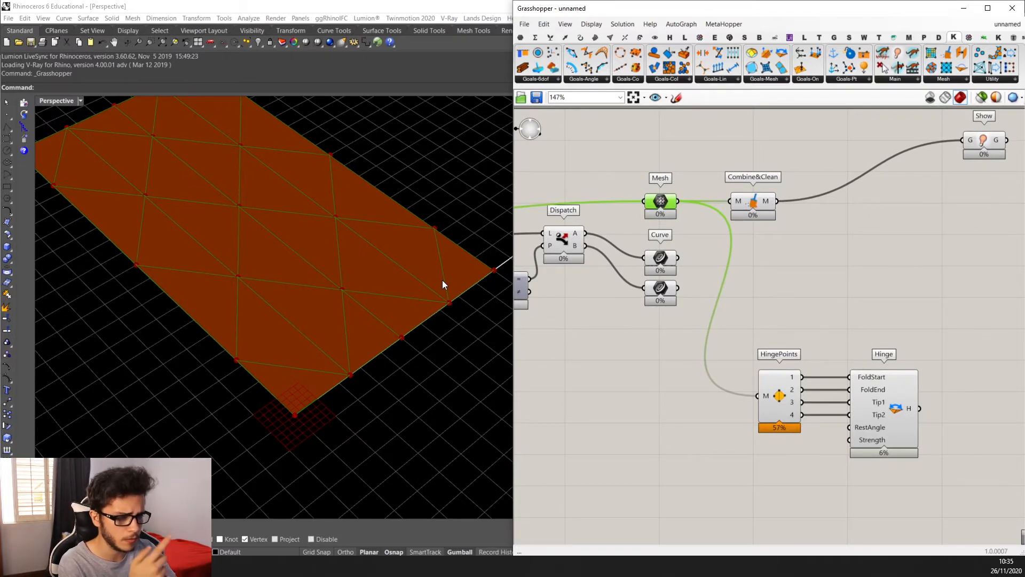
Preview each of the two Curve parameters in turn to compare their fold lines in the Perspective viewport.
{"action": "scroll", "coordinate": [585, 273], "scroll_direction": "up", "scroll_amount": 2}
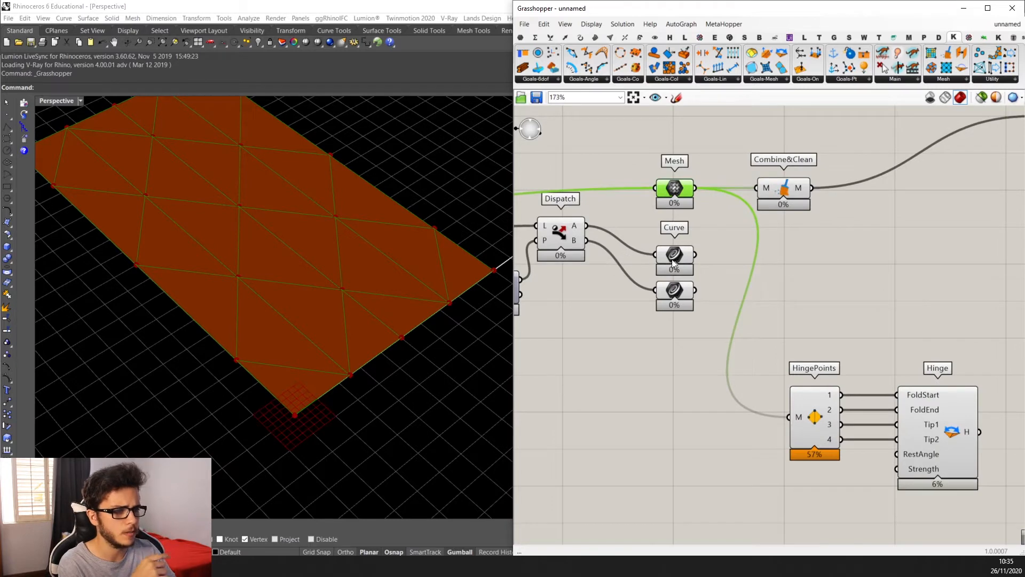
{"action": "left_click", "coordinate": [653, 257]}
{"action": "scroll", "coordinate": [290, 332], "scroll_direction": "down", "scroll_amount": 3}
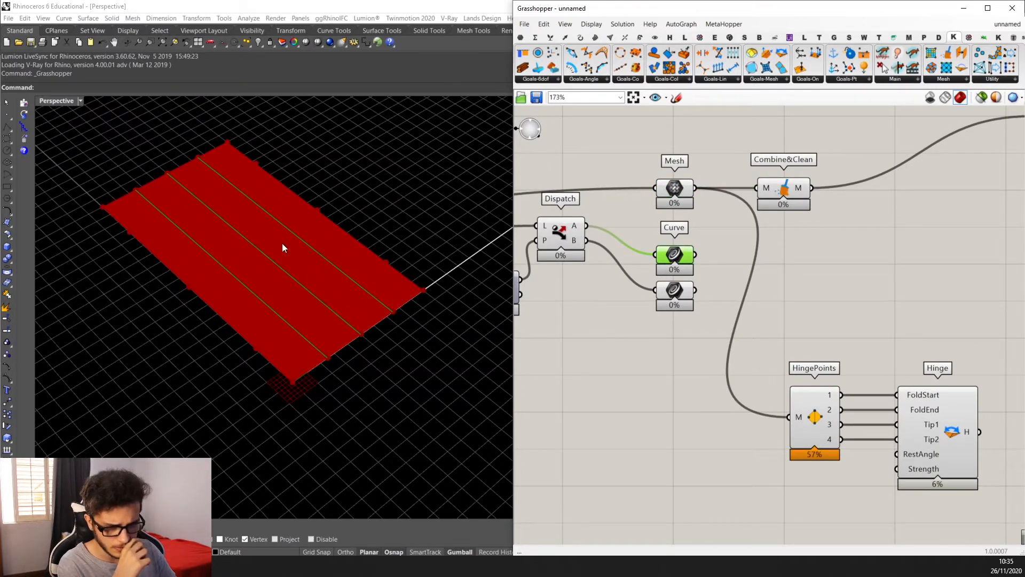
{"action": "left_click_drag", "start_coordinate": [682, 292], "coordinate": [680, 293]}
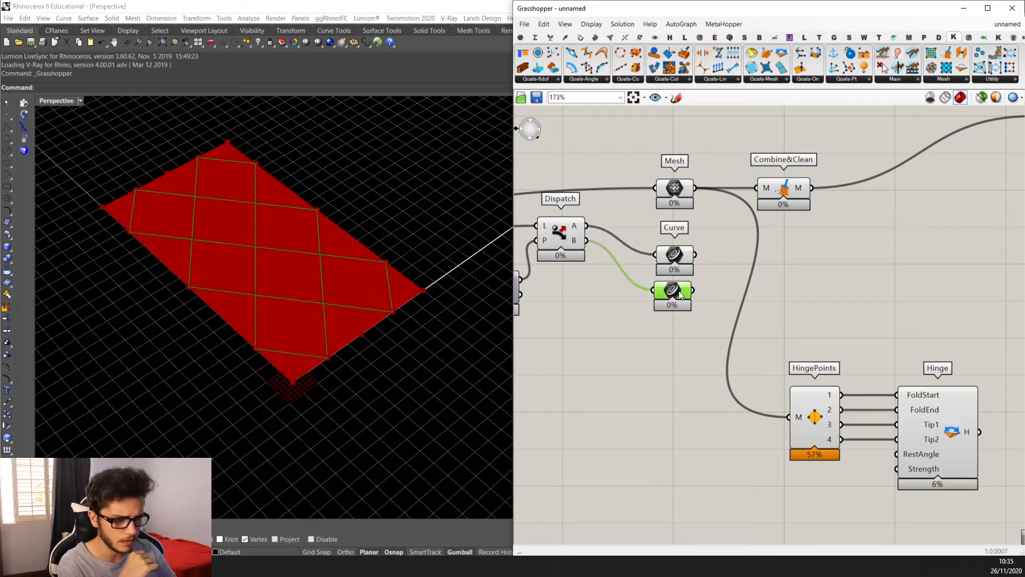
Duplicate the Hinge component with its HingePoints connections and place the copy below the original.
{"action": "right_click_drag", "start_coordinate": [862, 315], "coordinate": [760, 274]}
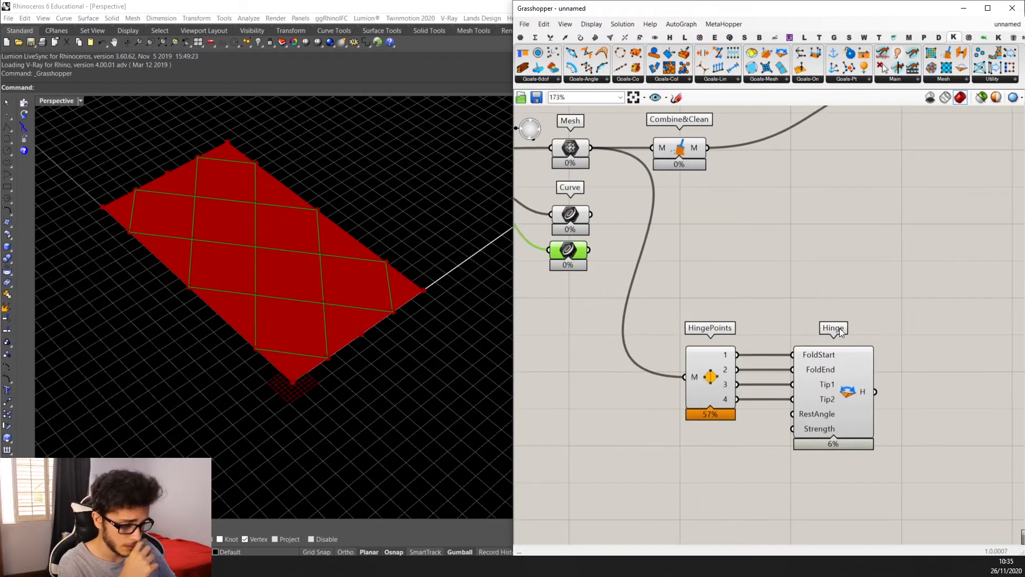
{"action": "left_click_drag", "start_coordinate": [843, 372], "coordinate": [844, 362]}
{"action": "right_click_drag", "start_coordinate": [847, 380], "coordinate": [822, 335]}
{"action": "left_click_drag", "start_coordinate": [823, 336], "coordinate": [835, 458], "text": "alt"}
{"action": "right_click_drag", "start_coordinate": [835, 457], "coordinate": [759, 396]}
{"action": "left_click_drag", "start_coordinate": [752, 307], "coordinate": [772, 303]}
{"action": "left_click", "coordinate": [774, 393]}
{"action": "scroll", "coordinate": [740, 305], "scroll_direction": "up", "scroll_amount": 1}
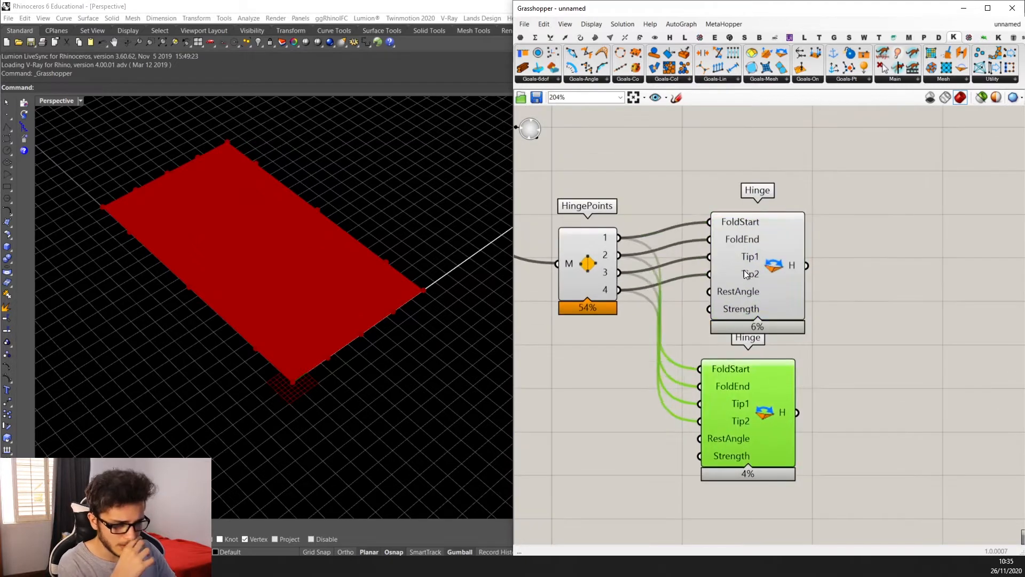
Align the second Hinge directly beneath the first with a gap between them, and inspect the first Hinge's H output.
{"action": "left_click", "coordinate": [740, 306]}
{"action": "left_click", "coordinate": [587, 256]}
{"action": "left_click", "coordinate": [795, 296]}
{"action": "scroll", "coordinate": [712, 341], "scroll_direction": "down", "scroll_amount": 3}
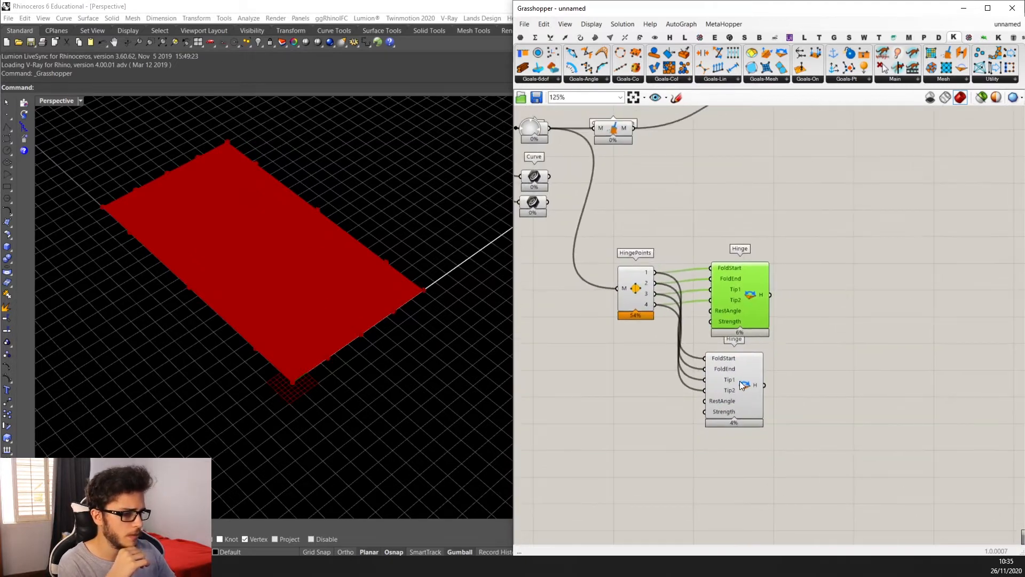
{"action": "left_click_drag", "start_coordinate": [739, 380], "coordinate": [749, 390]}
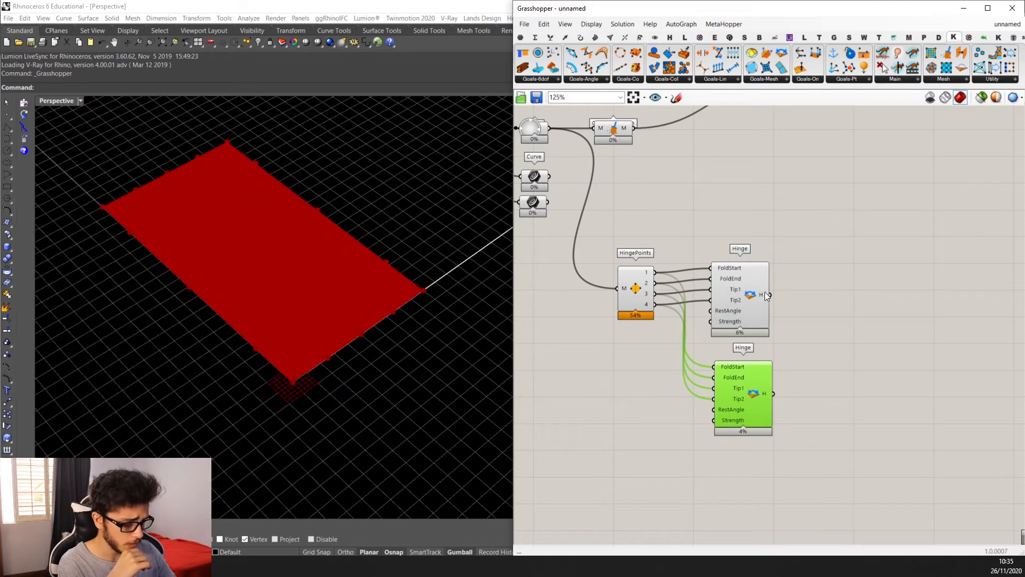
{"action": "left_click", "coordinate": [748, 312]}
{"action": "scroll", "coordinate": [753, 302], "scroll_direction": "up", "scroll_amount": 2}
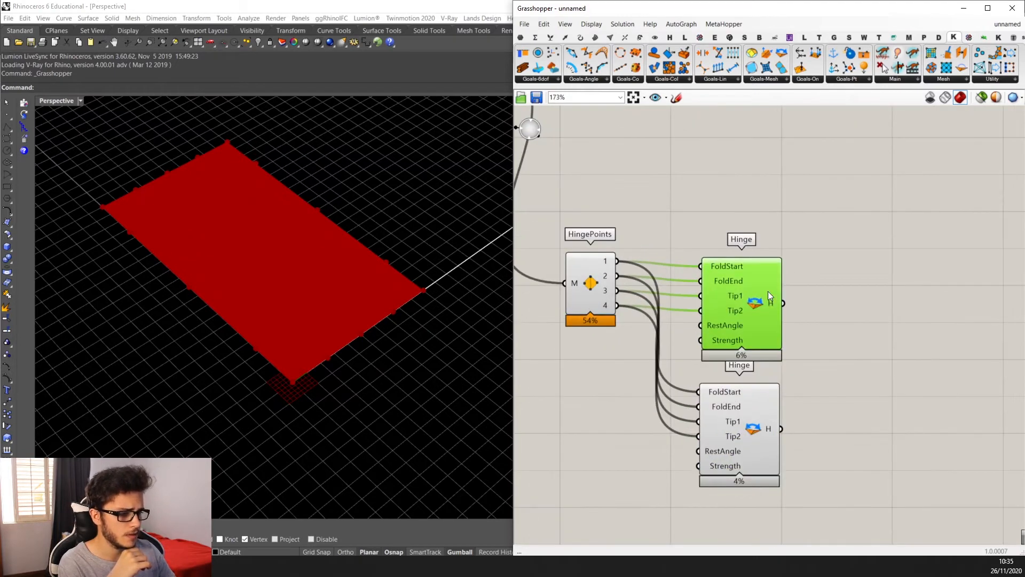
{"action": "scroll", "coordinate": [780, 284], "scroll_direction": "down", "scroll_amount": 2}
{"action": "mouse_move", "coordinate": [780, 284]}
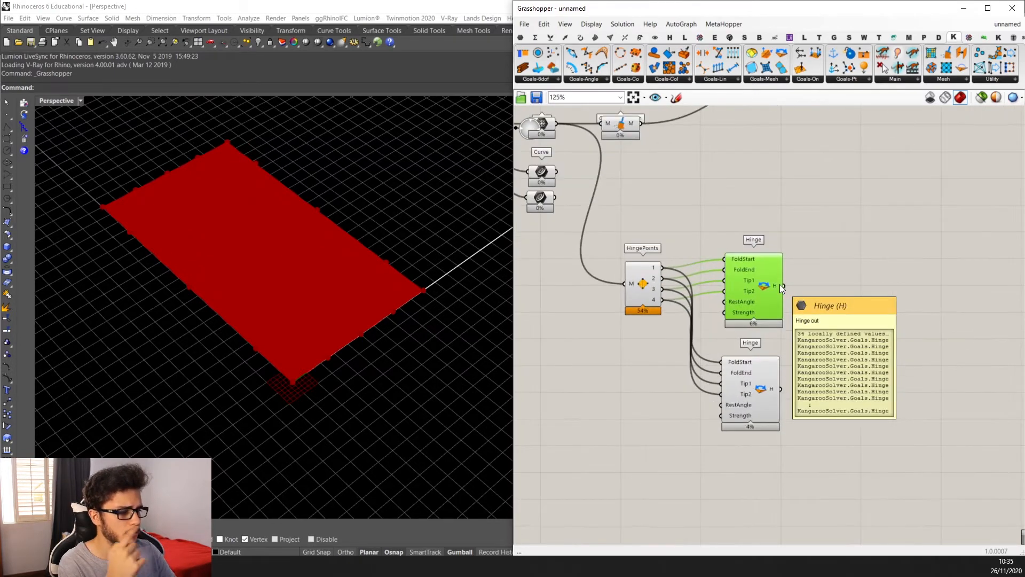
{"action": "left_click_drag", "start_coordinate": [747, 370], "coordinate": [752, 371]}
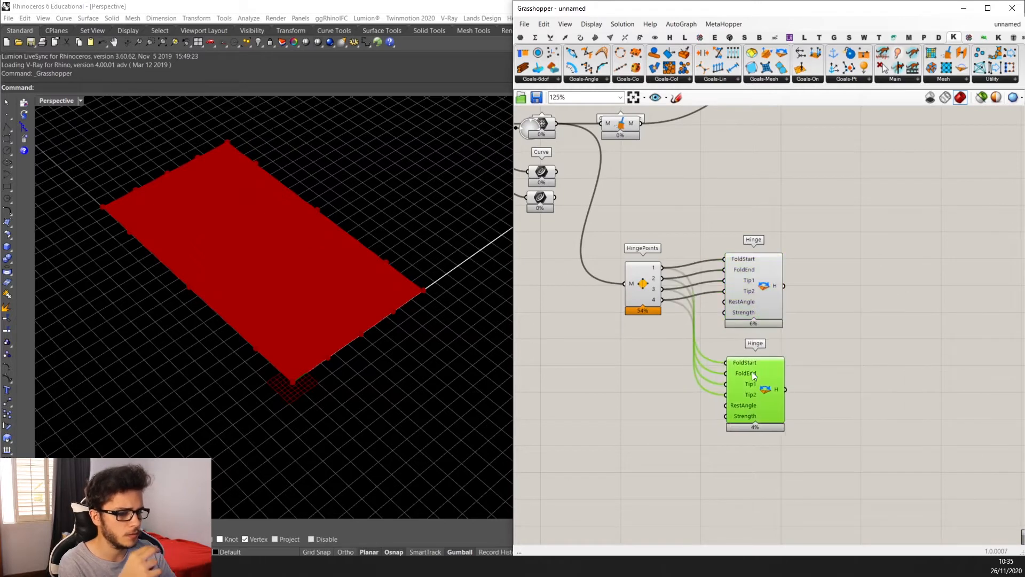
Select both Curve parameters together and check their combined fold lines in the Perspective viewport.
{"action": "scroll", "coordinate": [370, 339], "scroll_direction": "up", "scroll_amount": 2}
{"action": "right_click_drag", "start_coordinate": [573, 287], "coordinate": [587, 312]}
{"action": "scroll", "coordinate": [625, 308], "scroll_direction": "down", "scroll_amount": 2}
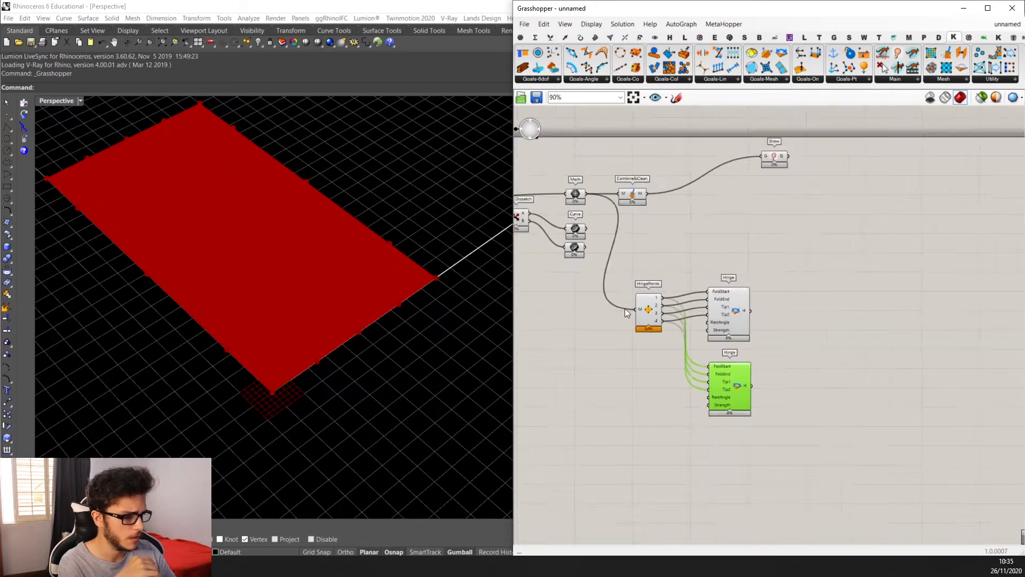
{"action": "scroll", "coordinate": [566, 303], "scroll_direction": "up", "scroll_amount": 2}
{"action": "left_click", "coordinate": [578, 202]}
{"action": "left_click_drag", "start_coordinate": [591, 245], "coordinate": [584, 206]}
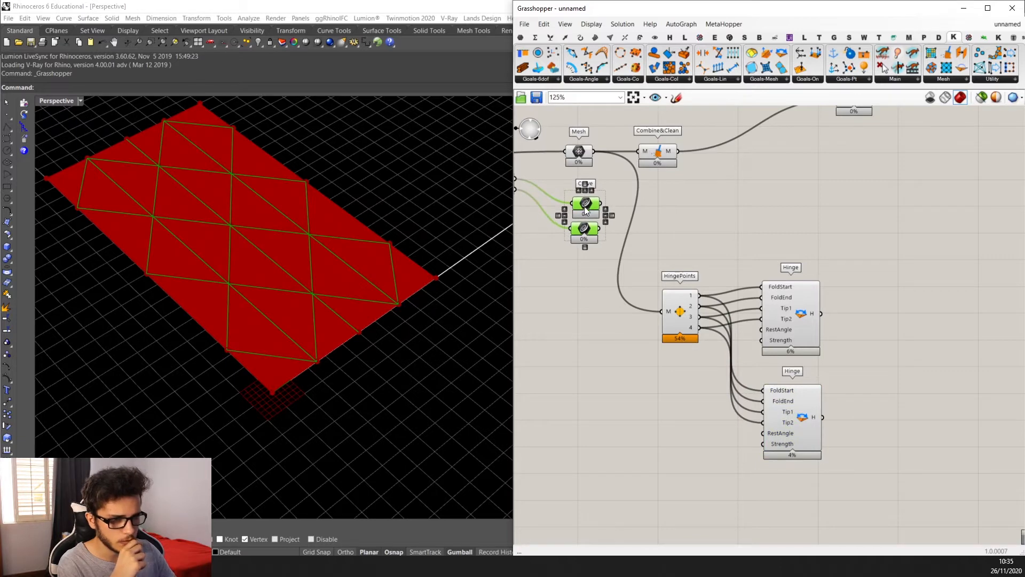
Add an Evaluate Curve component and connect the first Curve parameter to its C input.
{"action": "double_click", "coordinate": [750, 213]}
{"action": "type", "text": "evalu"}
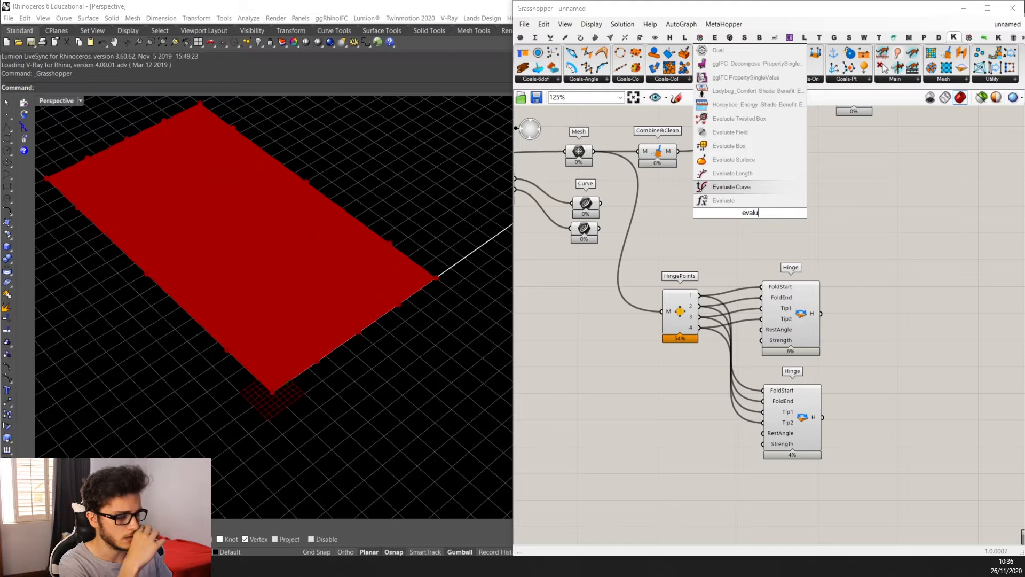
{"action": "key", "text": "Return"}
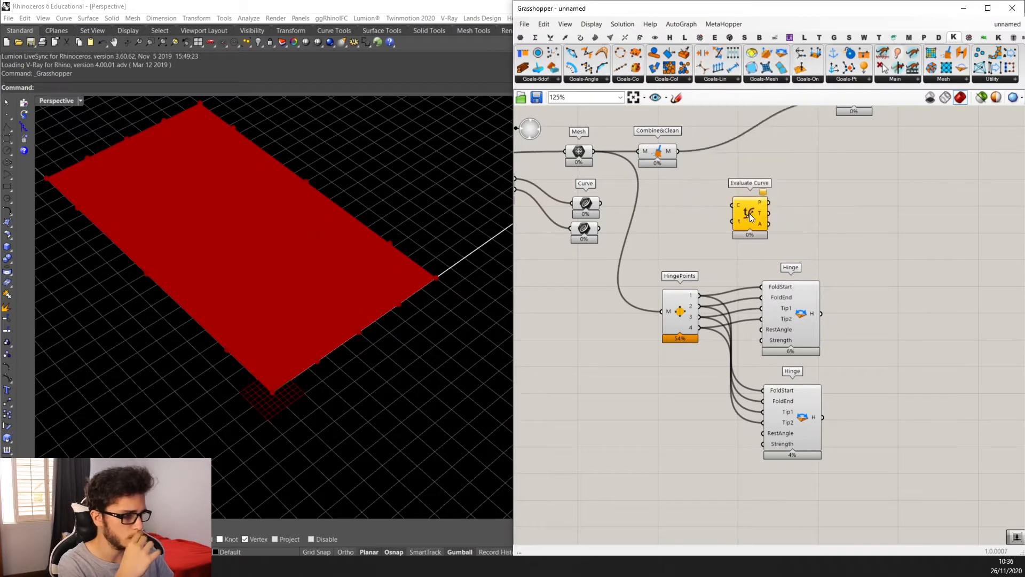
{"action": "scroll", "coordinate": [749, 213], "scroll_direction": "up", "scroll_amount": 3}
{"action": "left_click_drag", "start_coordinate": [639, 206], "coordinate": [891, 216]}
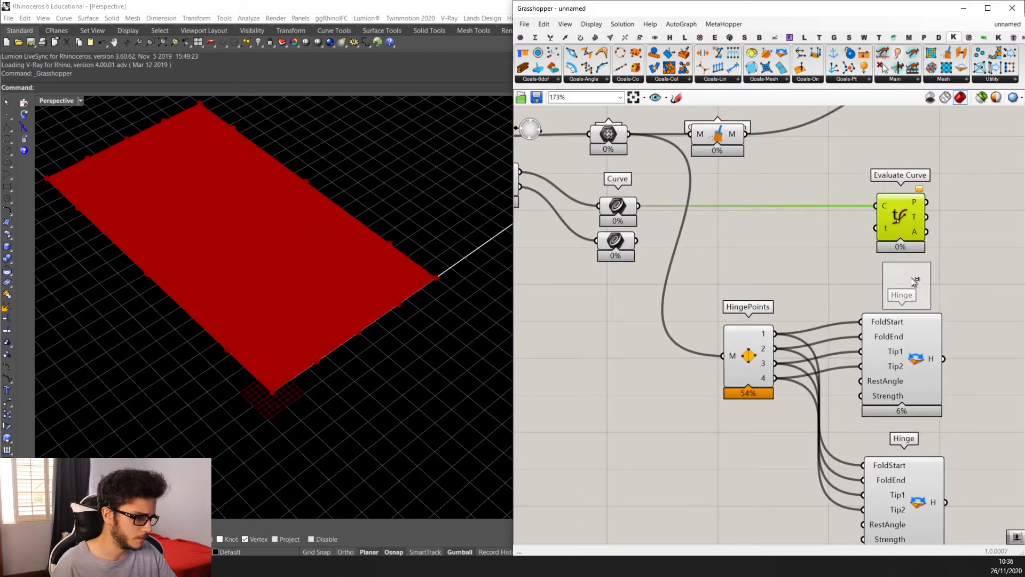
Duplicate Evaluate Curve below the original and connect the second Curve parameter to the copy's C input.
{"action": "left_click_drag", "start_coordinate": [911, 278], "coordinate": [905, 274]}
{"action": "right_click_drag", "start_coordinate": [905, 275], "coordinate": [890, 281]}
{"action": "left_click_drag", "start_coordinate": [621, 248], "coordinate": [860, 280]}
{"action": "right_click_drag", "start_coordinate": [892, 213], "coordinate": [836, 220]}
{"action": "left_click_drag", "start_coordinate": [881, 219], "coordinate": [842, 197]}
{"action": "left_click", "coordinate": [837, 278]}
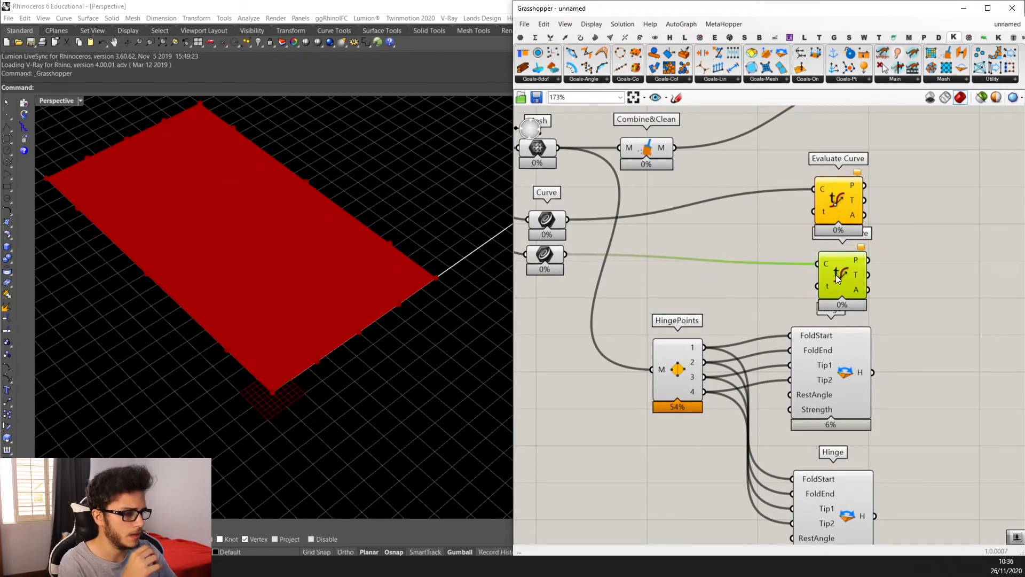
Set the t parameter of the first Evaluate Curve to 0.5.
{"action": "scroll", "coordinate": [837, 278], "scroll_direction": "up", "scroll_amount": 1}
{"action": "right_click", "coordinate": [824, 204]}
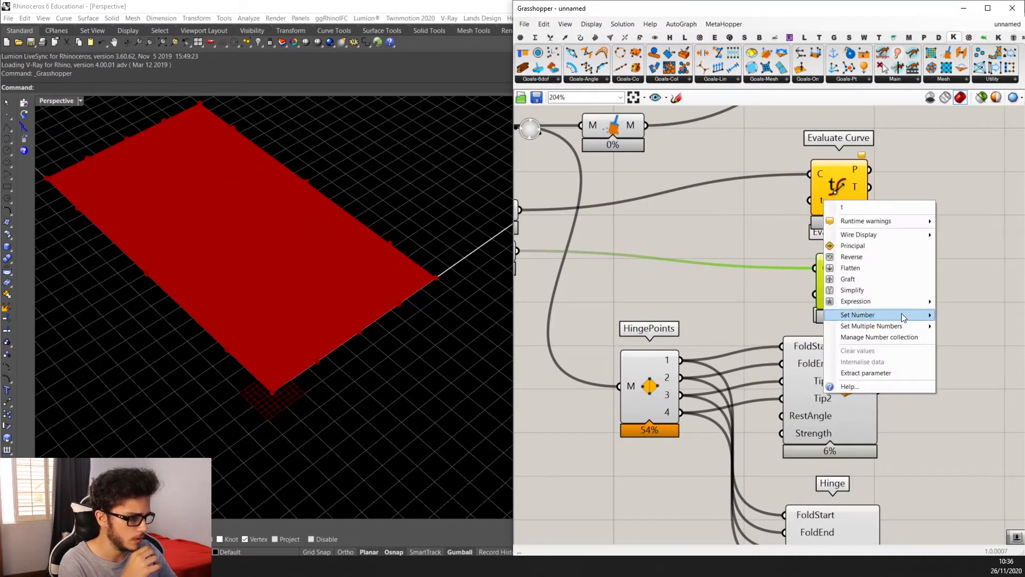
{"action": "mouse_move", "coordinate": [903, 316]}
{"action": "left_click", "coordinate": [797, 317]}
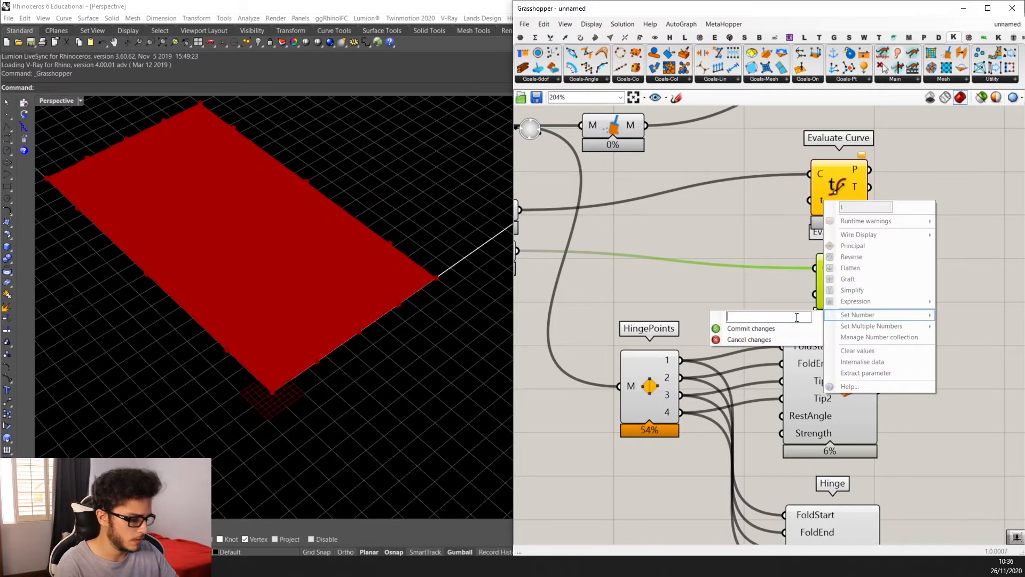
{"action": "type", "text": "0."}
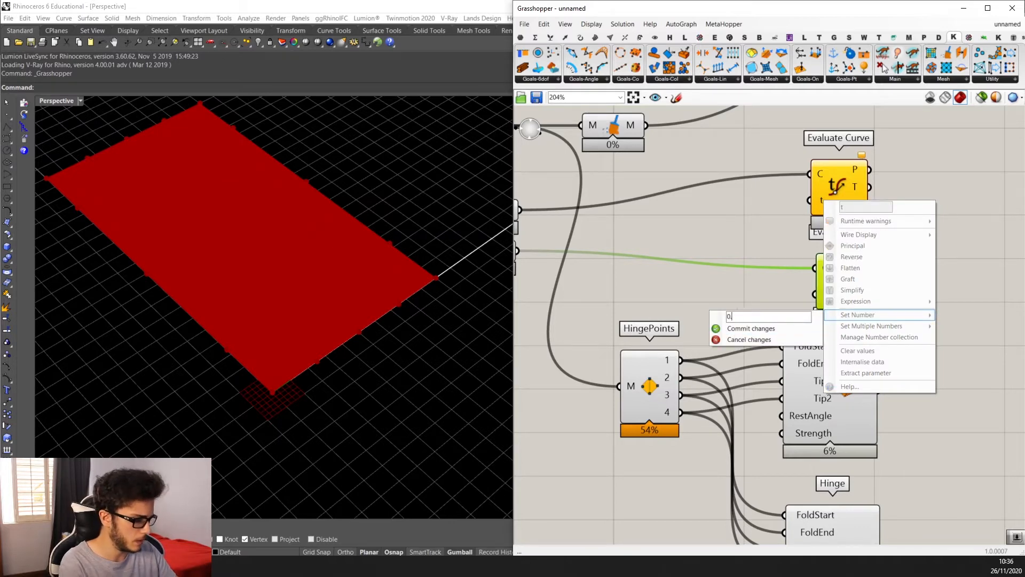
{"action": "type", "text": "5"}
{"action": "left_click", "coordinate": [773, 328]}
{"action": "scroll", "coordinate": [825, 233], "scroll_direction": "down", "scroll_amount": 3}
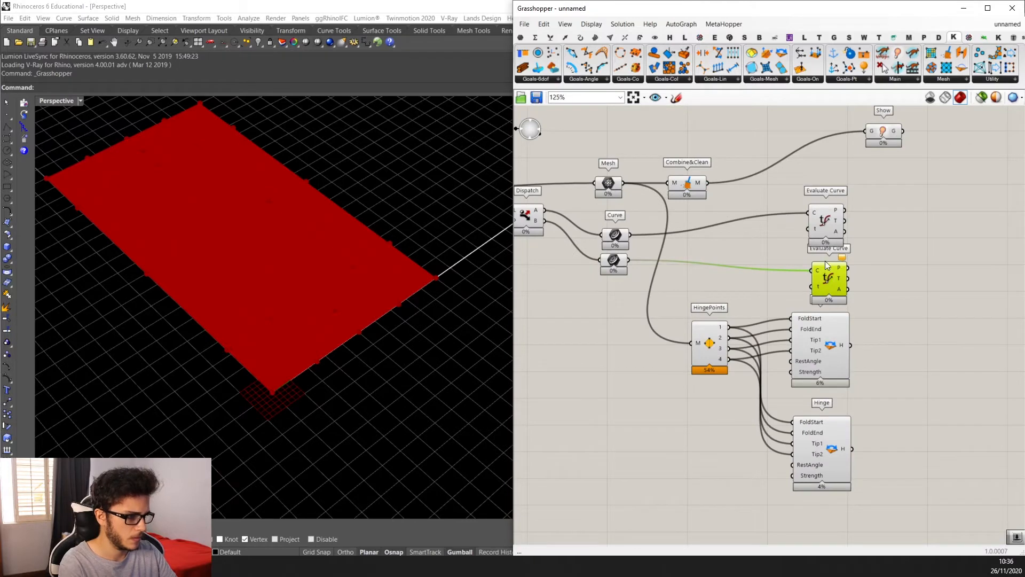
Replace the second Evaluate Curve with a copy of the first and connect the second Curve parameter to its C input.
{"action": "key", "text": "Delete"}
{"action": "left_click_drag", "start_coordinate": [827, 212], "coordinate": [836, 247], "text": "alt"}
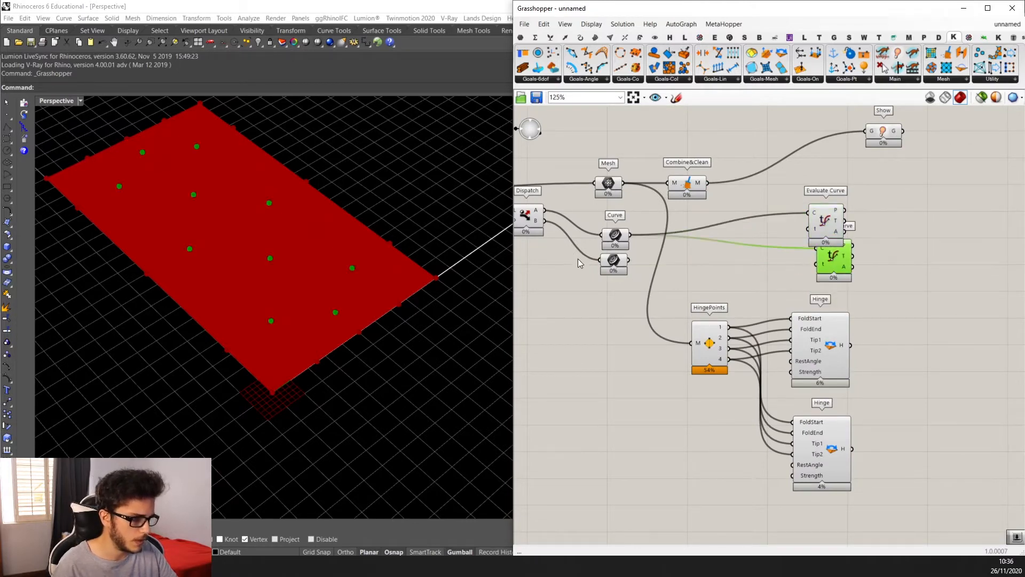
{"action": "left_click_drag", "start_coordinate": [628, 260], "coordinate": [845, 277]}
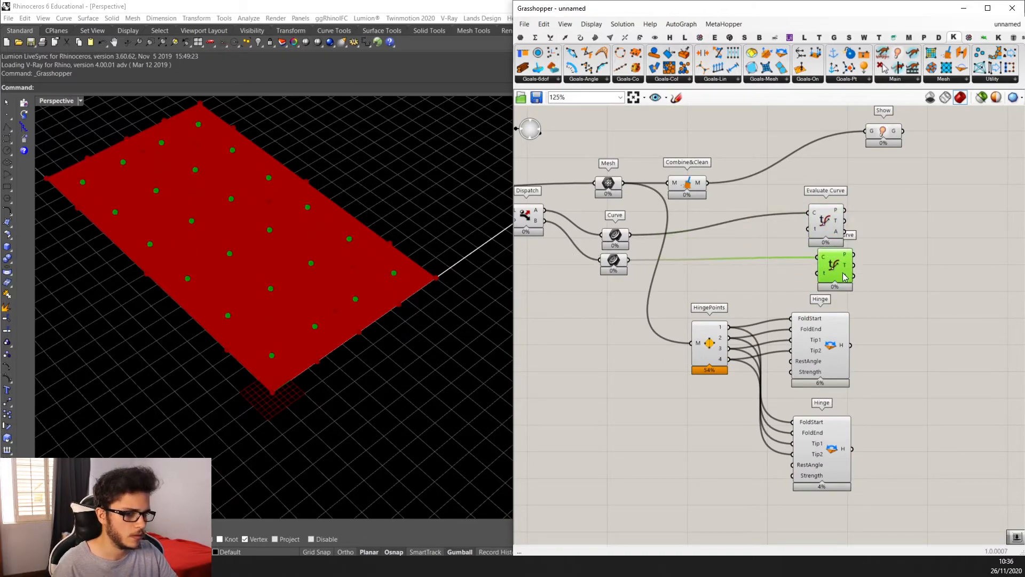
Examine the points of both Evaluate Curve components and those of HingePoints in the Perspective viewport.
{"action": "right_click_drag", "start_coordinate": [909, 262], "coordinate": [858, 281]}
{"action": "left_click_drag", "start_coordinate": [876, 293], "coordinate": [780, 243]}
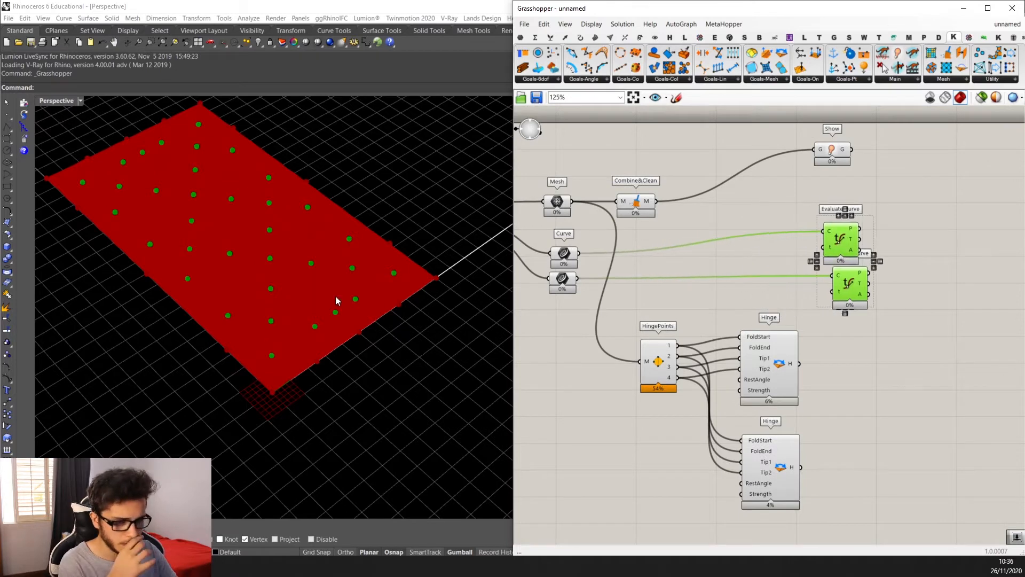
{"action": "left_click", "coordinate": [657, 364]}
{"action": "scroll", "coordinate": [657, 363], "scroll_direction": "down", "scroll_amount": 2}
{"action": "scroll", "coordinate": [295, 259], "scroll_direction": "up", "scroll_amount": 3}
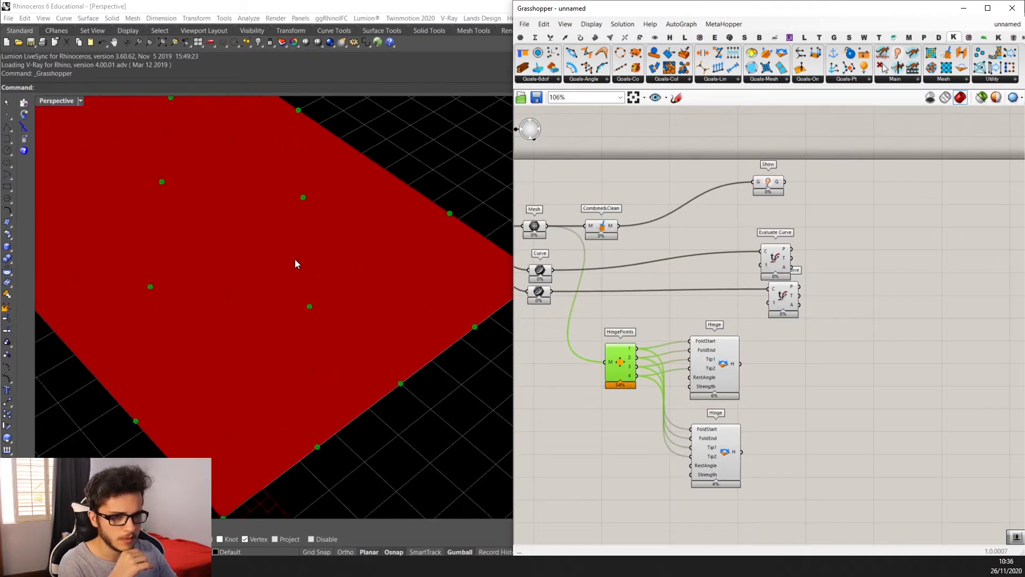
{"action": "scroll", "coordinate": [247, 220], "scroll_direction": "down", "scroll_amount": 3}
{"action": "scroll", "coordinate": [211, 240], "scroll_direction": "up", "scroll_amount": 2}
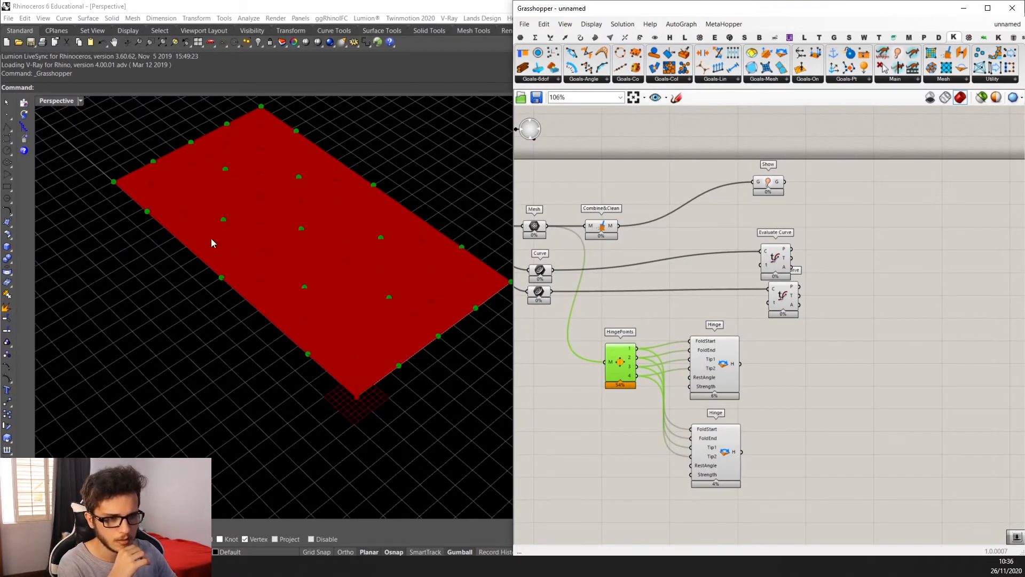
{"action": "scroll", "coordinate": [767, 370], "scroll_direction": "up", "scroll_amount": 2}
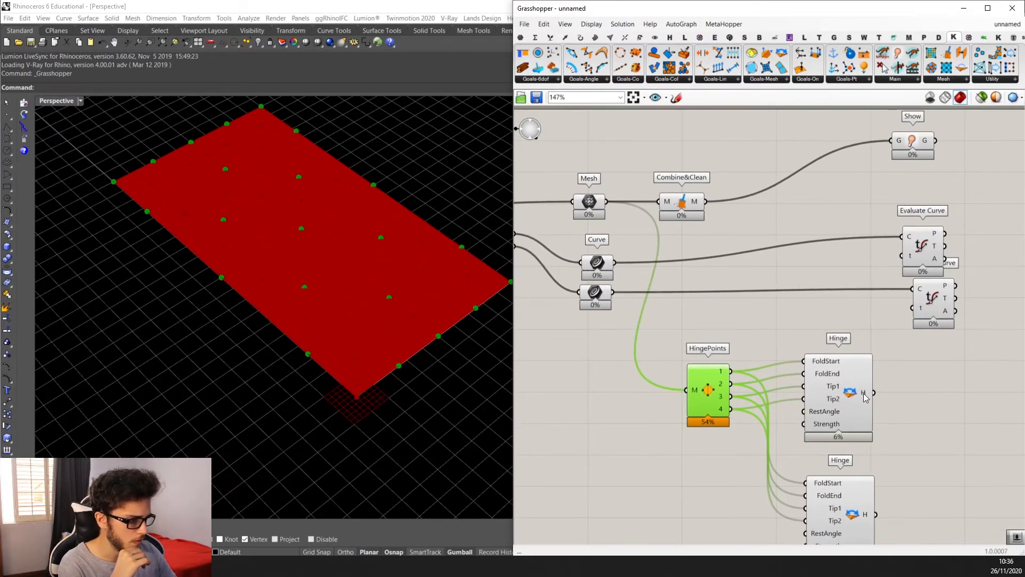
Shift the first Hinge slightly away from HingePoints and add a Line component just above it.
{"action": "left_click_drag", "start_coordinate": [848, 396], "coordinate": [856, 411]}
{"action": "double_click", "coordinate": [808, 349]}
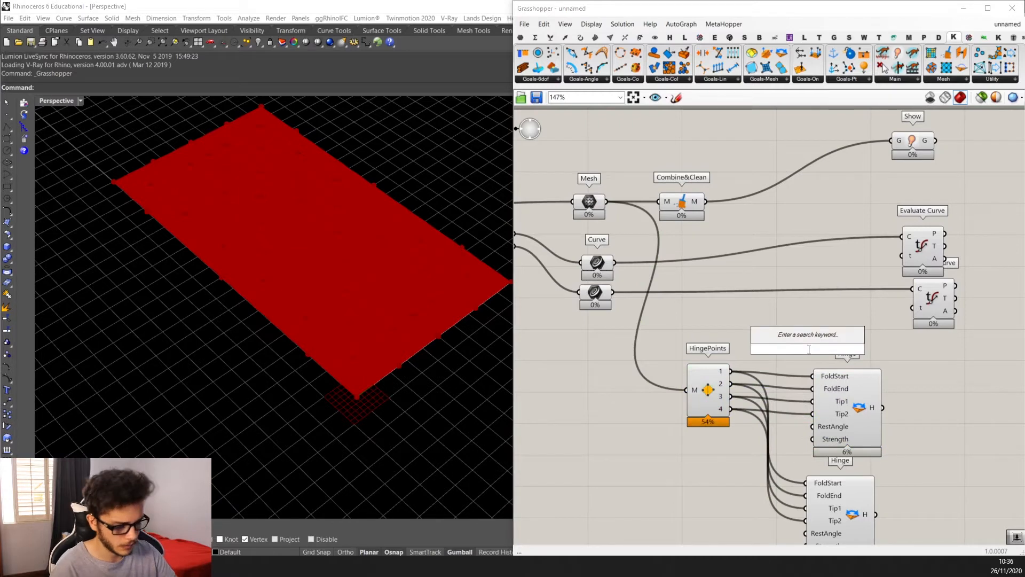
{"action": "type", "text": "line"}
{"action": "key", "text": "Return"}
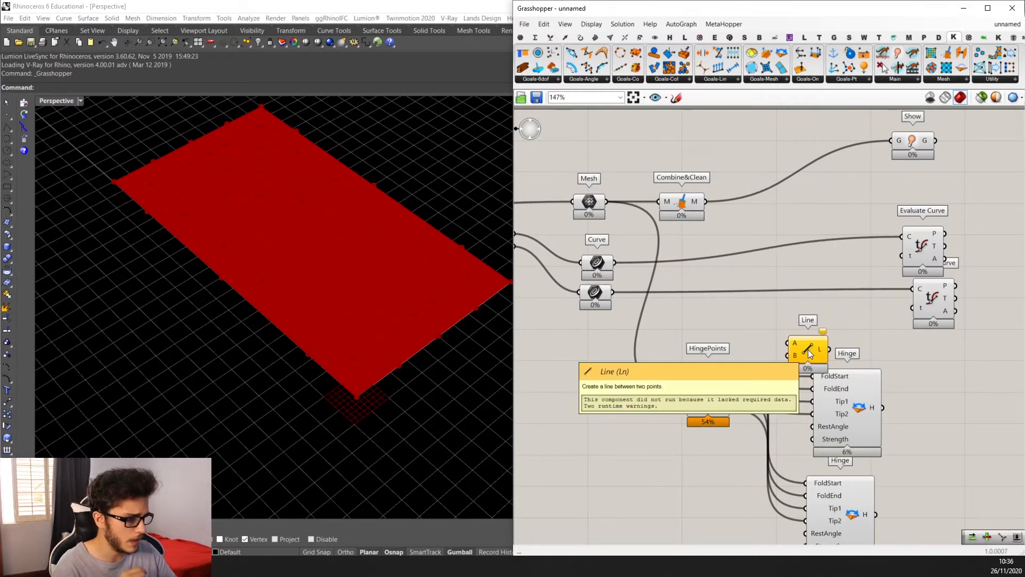
Connect HingePoints outputs 1 and 2 to the Line component's A and B inputs and preview the fold lines on the mesh.
{"action": "scroll", "coordinate": [809, 349], "scroll_direction": "up", "scroll_amount": 4}
{"action": "left_click_drag", "start_coordinate": [693, 386], "coordinate": [703, 406]}
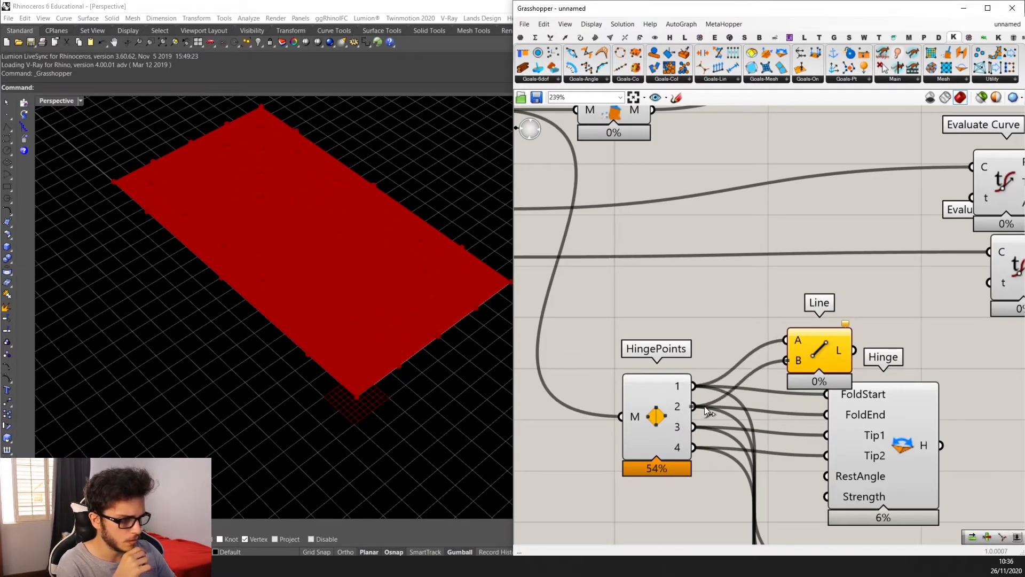
{"action": "left_click_drag", "start_coordinate": [825, 357], "coordinate": [806, 329]}
{"action": "scroll", "coordinate": [245, 172], "scroll_direction": "down", "scroll_amount": 4}
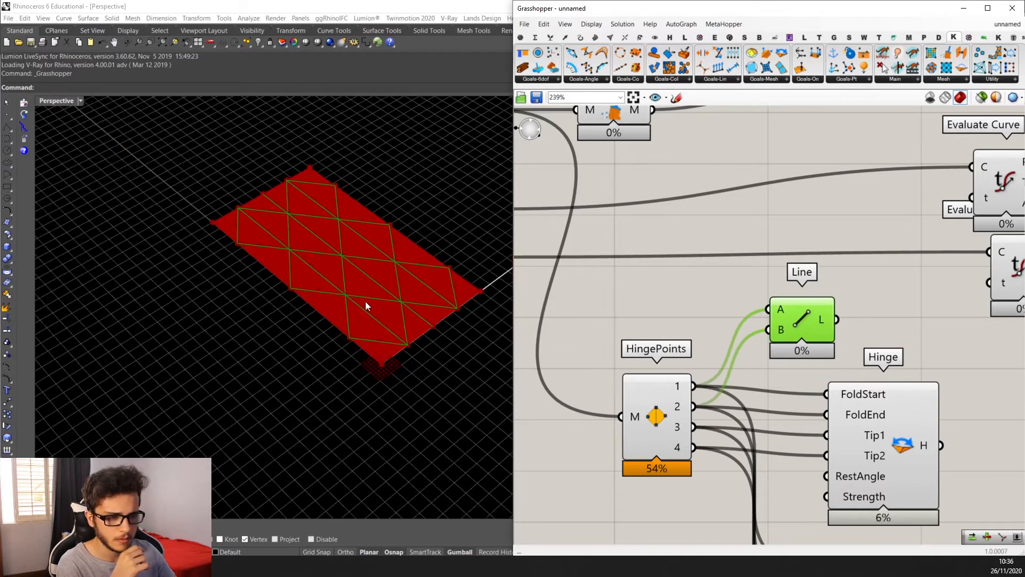
{"action": "scroll", "coordinate": [723, 273], "scroll_direction": "down", "scroll_amount": 3}
{"action": "scroll", "coordinate": [268, 238], "scroll_direction": "up", "scroll_amount": 2}
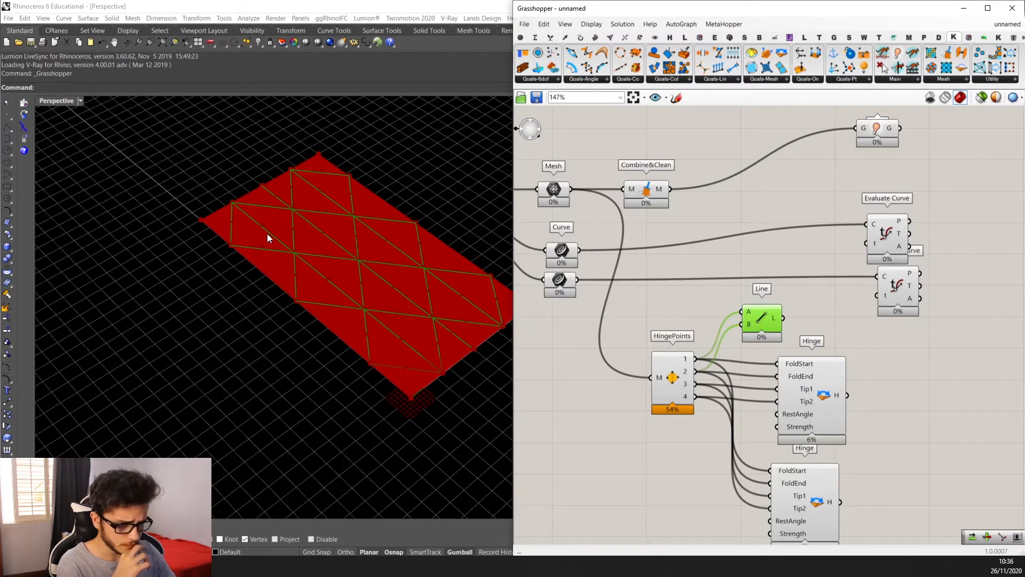
Bring the two Evaluate Curve components closer and duplicate one below them to evaluate the Line component's L output.
{"action": "right_click_drag", "start_coordinate": [940, 318], "coordinate": [876, 325]}
{"action": "left_click_drag", "start_coordinate": [877, 324], "coordinate": [750, 229]}
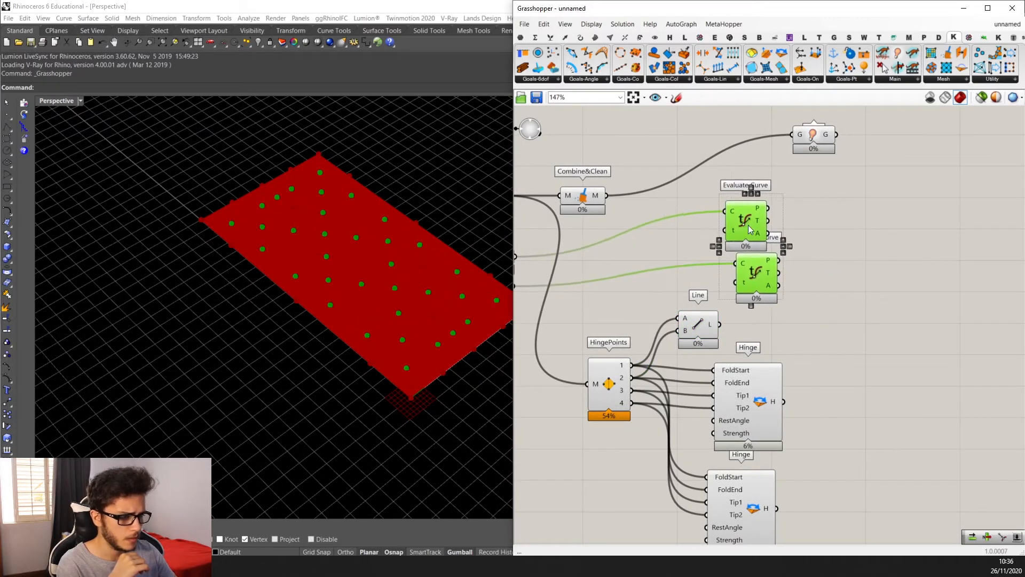
{"action": "left_click", "coordinate": [820, 285]}
{"action": "left_click_drag", "start_coordinate": [753, 279], "coordinate": [757, 308], "text": "alt"}
{"action": "left_click_drag", "start_coordinate": [751, 272], "coordinate": [769, 272]}
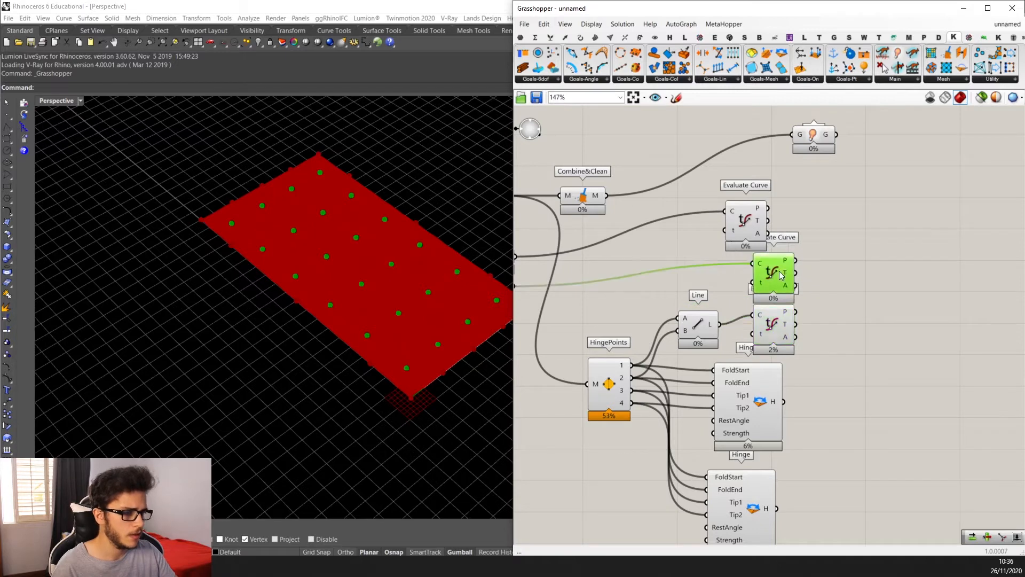
Reposition the two upper Evaluate Curve components and preview their points against those evaluated on the fold lines.
{"action": "left_click_drag", "start_coordinate": [761, 234], "coordinate": [798, 232]}
{"action": "left_click_drag", "start_coordinate": [776, 274], "coordinate": [740, 272]}
{"action": "left_click_drag", "start_coordinate": [789, 233], "coordinate": [759, 225]}
{"action": "scroll", "coordinate": [411, 312], "scroll_direction": "up", "scroll_amount": 3}
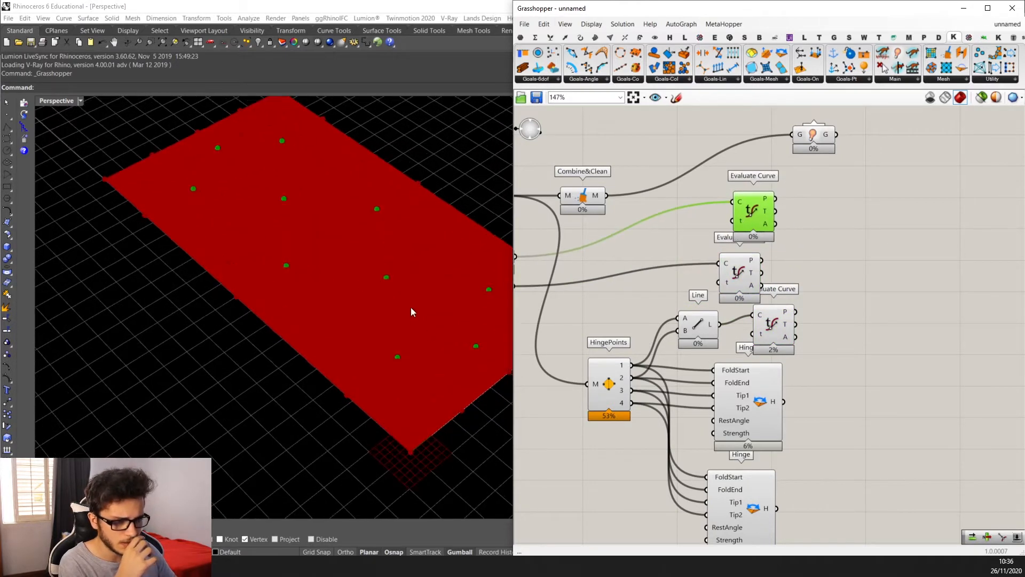
{"action": "left_click", "coordinate": [774, 338]}
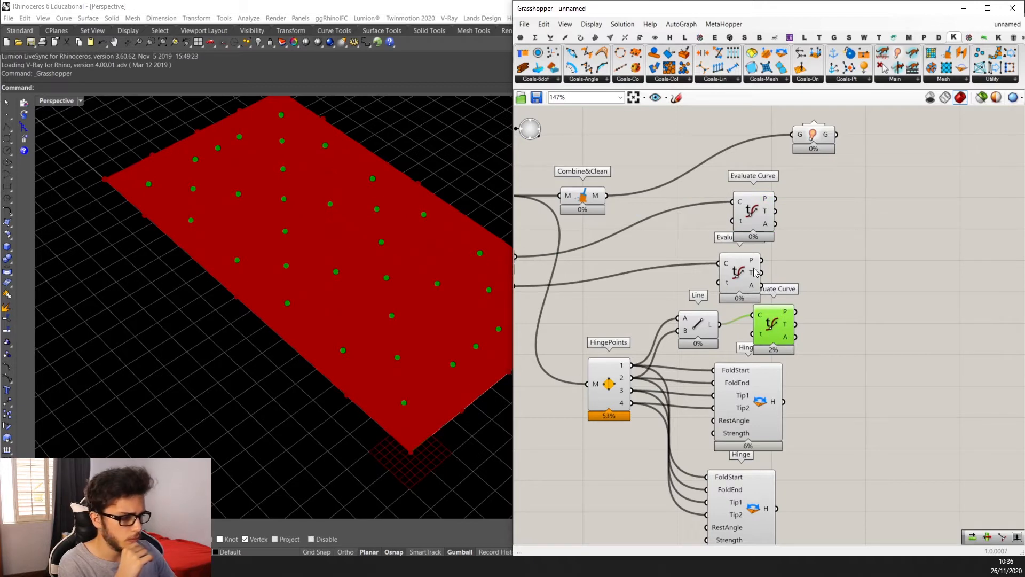
{"action": "scroll", "coordinate": [765, 353], "scroll_direction": "down", "scroll_amount": 3}
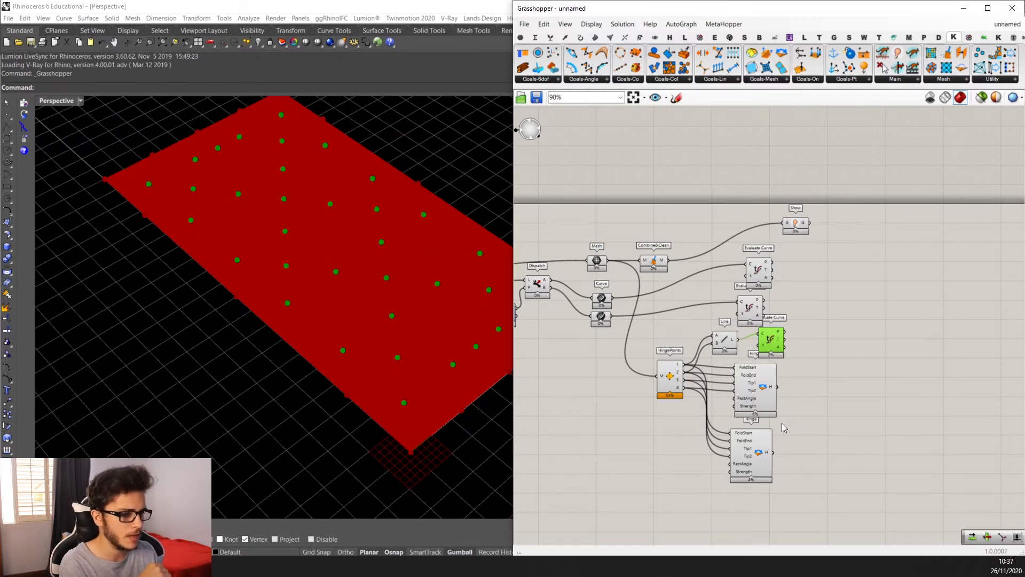
{"action": "scroll", "coordinate": [782, 423], "scroll_direction": "up", "scroll_amount": 3}
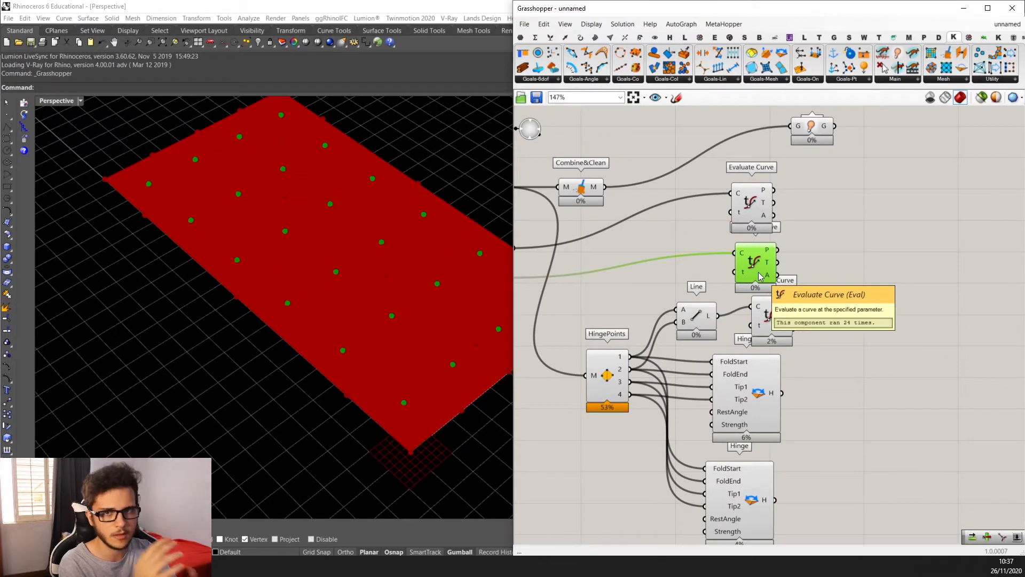
Separate the second and third Evaluate Curve components and shift the Line component away from them.
{"action": "left_click", "coordinate": [767, 409]}
{"action": "left_click_drag", "start_coordinate": [765, 256], "coordinate": [774, 255]}
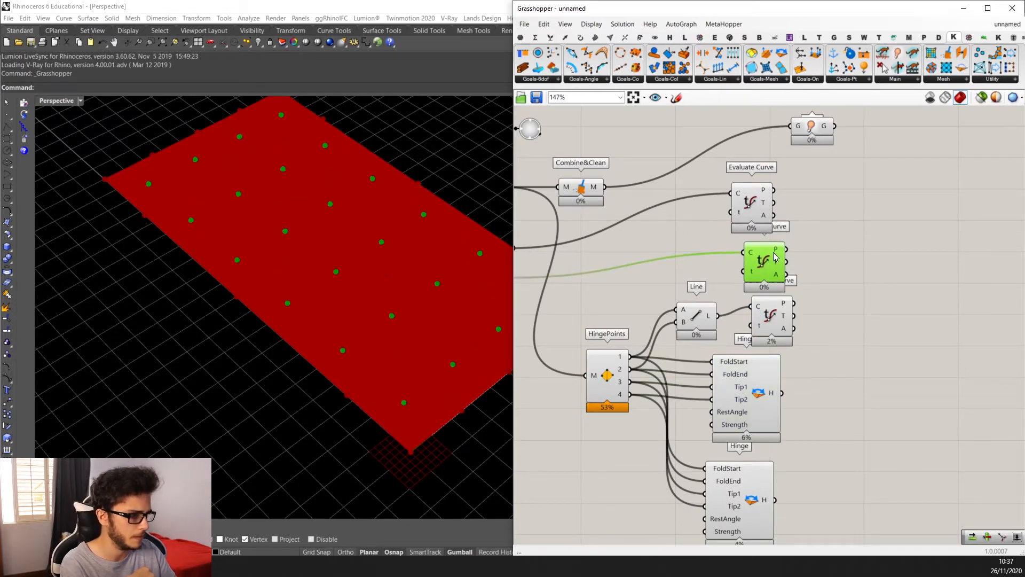
{"action": "left_click_drag", "start_coordinate": [764, 321], "coordinate": [753, 325]}
{"action": "left_click", "coordinate": [702, 317]}
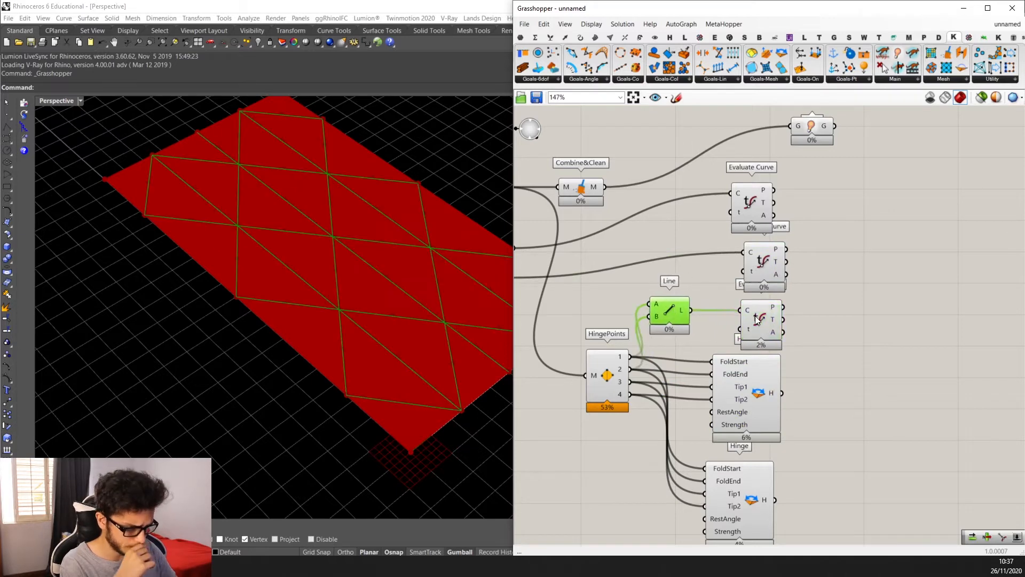
{"action": "left_click", "coordinate": [763, 318]}
Graft the P output of the Evaluate Curve fed by the Line component.
{"action": "scroll", "coordinate": [772, 314], "scroll_direction": "up", "scroll_amount": 2}
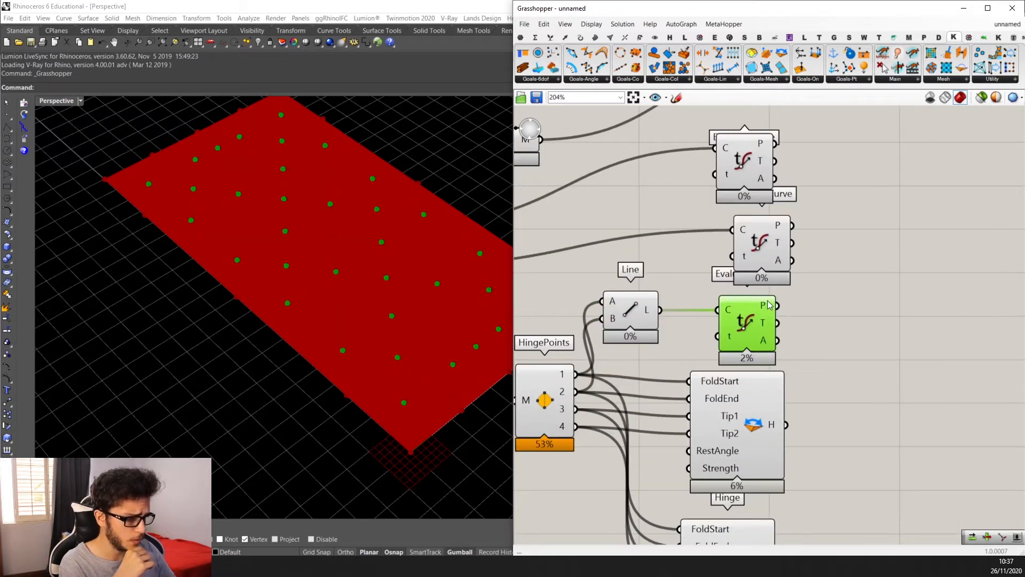
{"action": "right_click", "coordinate": [769, 305]}
{"action": "left_click", "coordinate": [793, 359]}
{"action": "scroll", "coordinate": [768, 295], "scroll_direction": "down", "scroll_amount": 2}
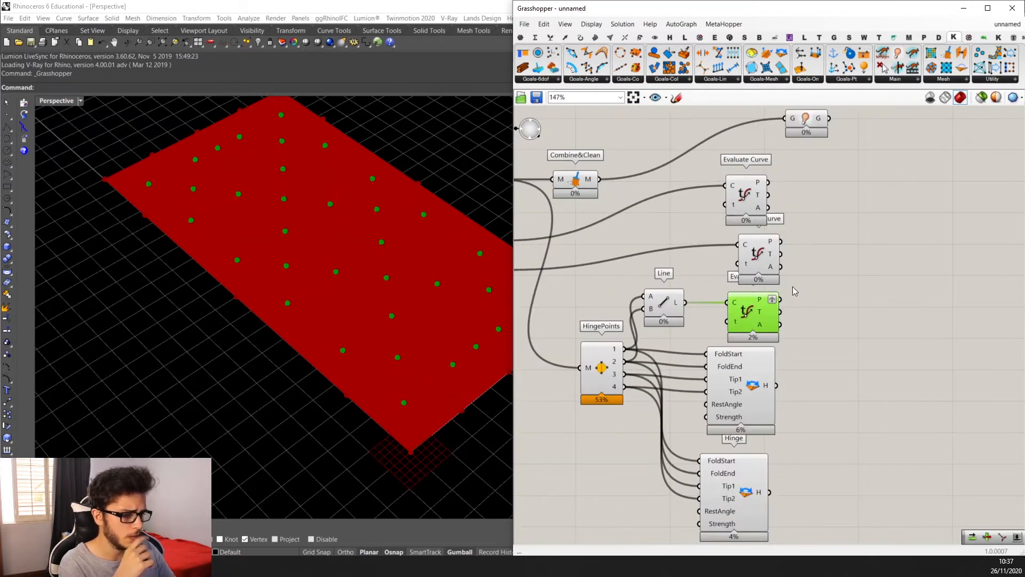
Add a Distance component beside the second Evaluate Curve.
{"action": "double_click", "coordinate": [825, 260]}
{"action": "type", "text": "d"}
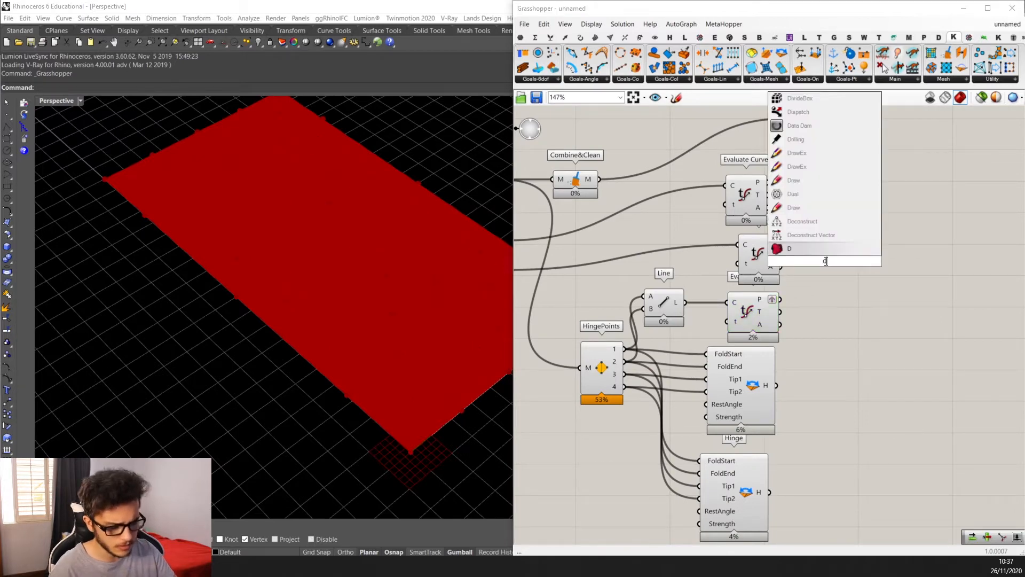
{"action": "type", "text": "ista"}
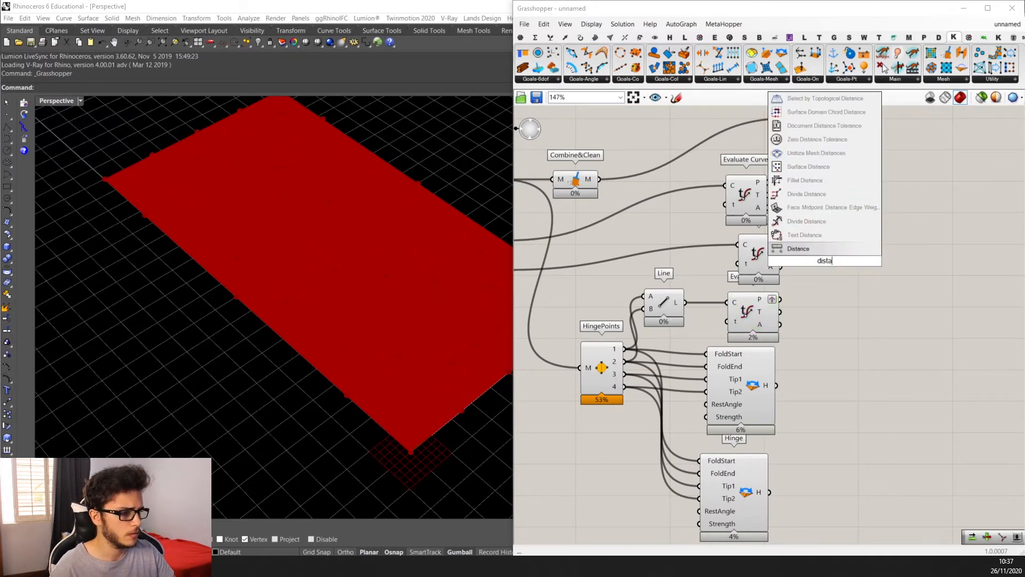
{"action": "key", "text": "Return"}
Connect the second Evaluate Curve's P to Distance input A and the grafted P of the fold-line points to B.
{"action": "scroll", "coordinate": [816, 271], "scroll_direction": "up", "scroll_amount": 2}
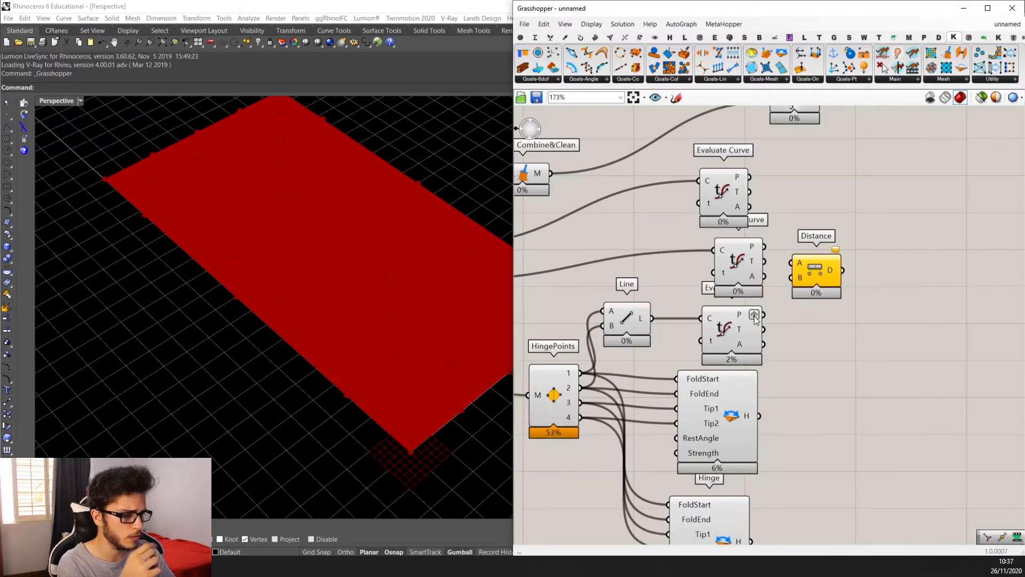
{"action": "scroll", "coordinate": [754, 316], "scroll_direction": "up", "scroll_amount": 1}
{"action": "scroll", "coordinate": [755, 319], "scroll_direction": "down", "scroll_amount": 1}
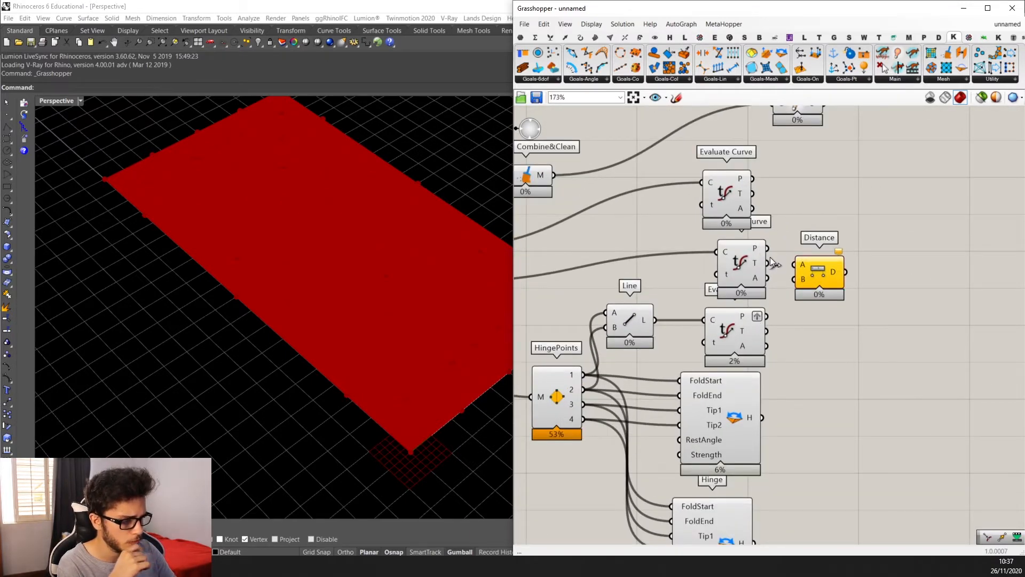
{"action": "left_click_drag", "start_coordinate": [822, 269], "coordinate": [856, 272]}
{"action": "scroll", "coordinate": [783, 250], "scroll_direction": "up", "scroll_amount": 2}
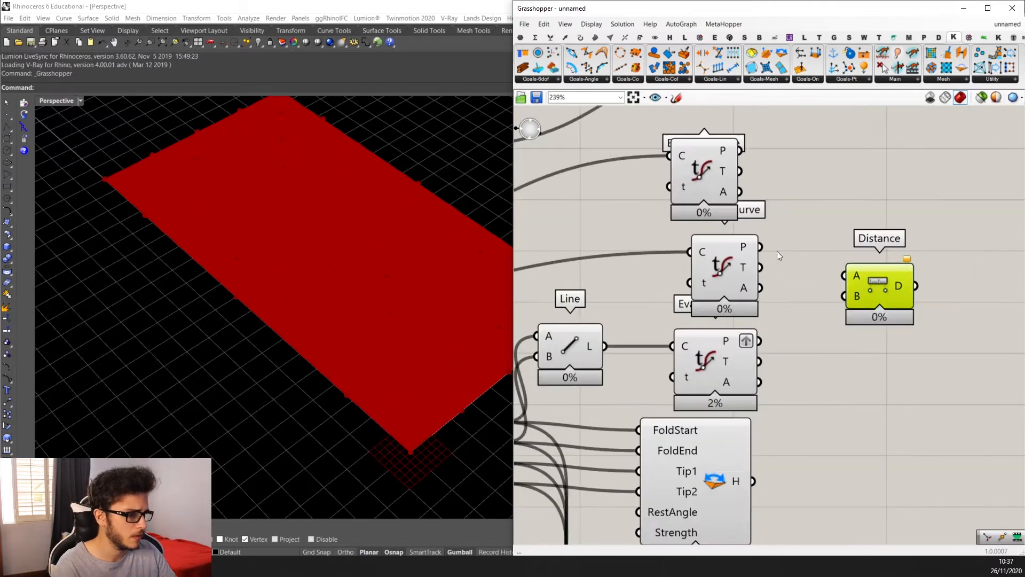
{"action": "left_click_drag", "start_coordinate": [760, 246], "coordinate": [759, 339]}
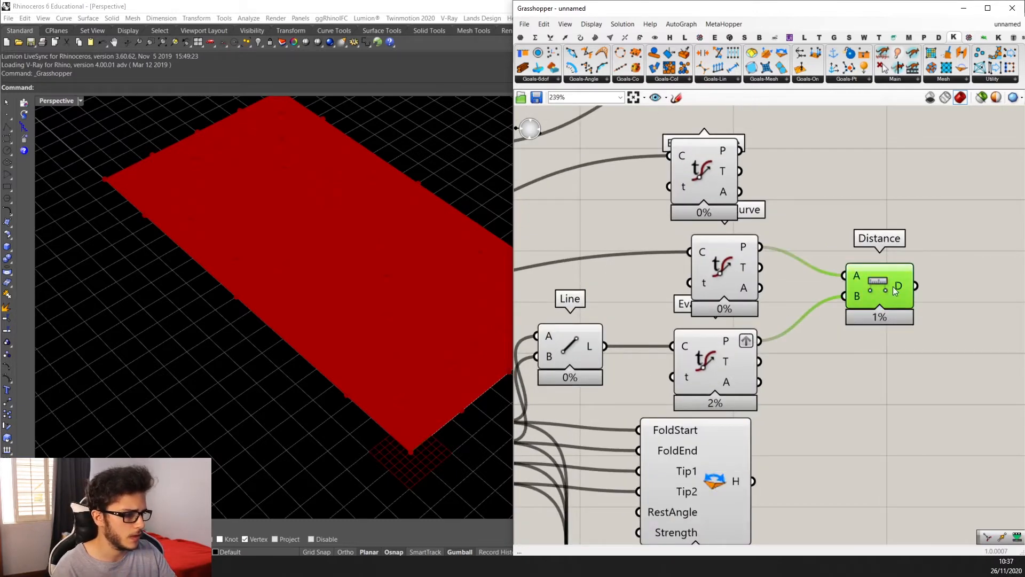
Duplicate the Distance component above the original and connect the first Evaluate Curve's P output to the copy's A input.
{"action": "left_click_drag", "start_coordinate": [893, 286], "coordinate": [888, 207], "text": "alt"}
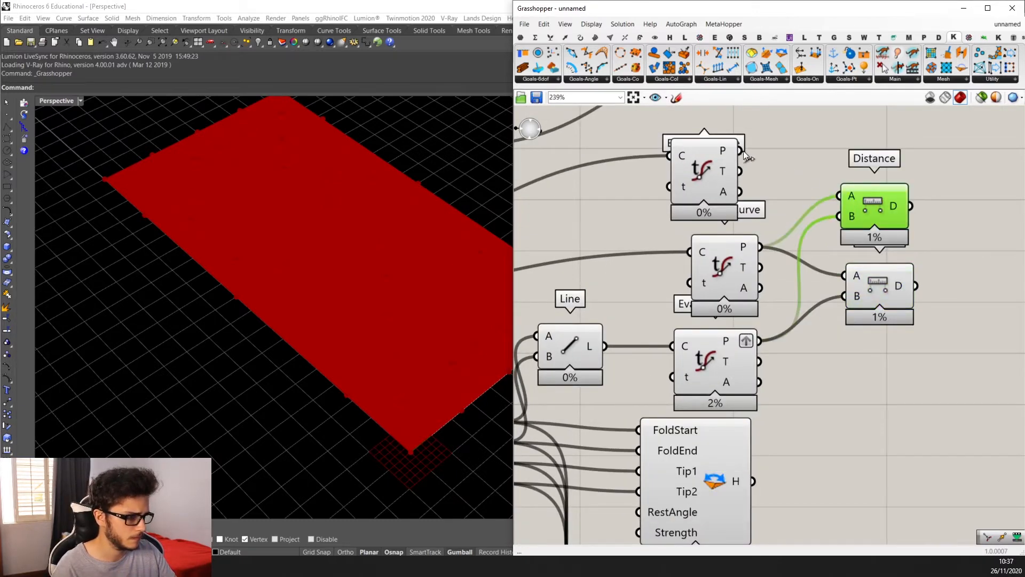
{"action": "left_click_drag", "start_coordinate": [740, 150], "coordinate": [855, 191]}
{"action": "scroll", "coordinate": [827, 207], "scroll_direction": "down", "scroll_amount": 1}
{"action": "scroll", "coordinate": [841, 188], "scroll_direction": "up", "scroll_amount": 1}
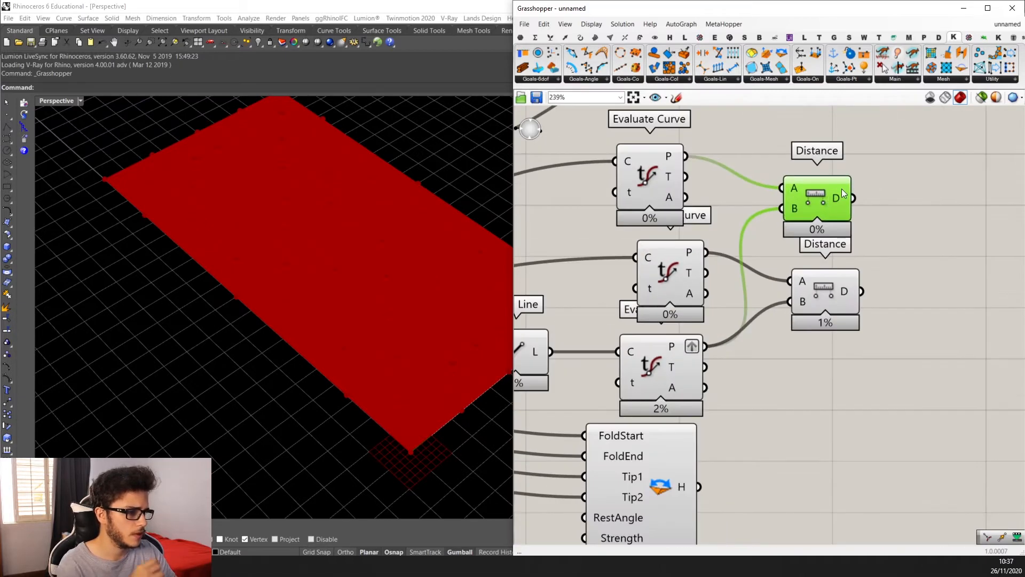
{"action": "mouse_move", "coordinate": [842, 192]}
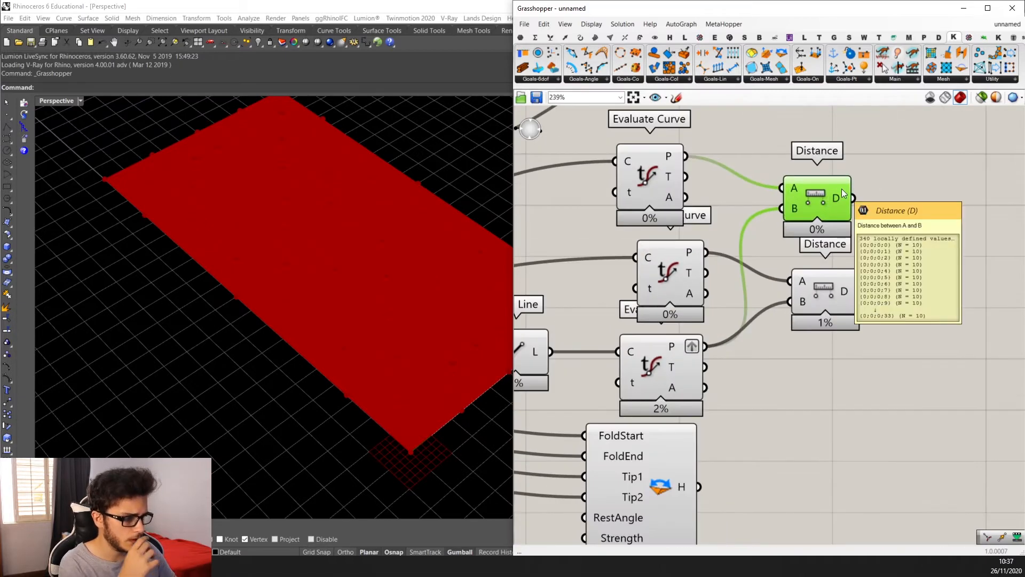
Move the HingePoints and both Hinge components lower on the canvas to make room below the Evaluate Curve components.
{"action": "scroll", "coordinate": [847, 285], "scroll_direction": "down", "scroll_amount": 3}
{"action": "left_click", "coordinate": [844, 290]}
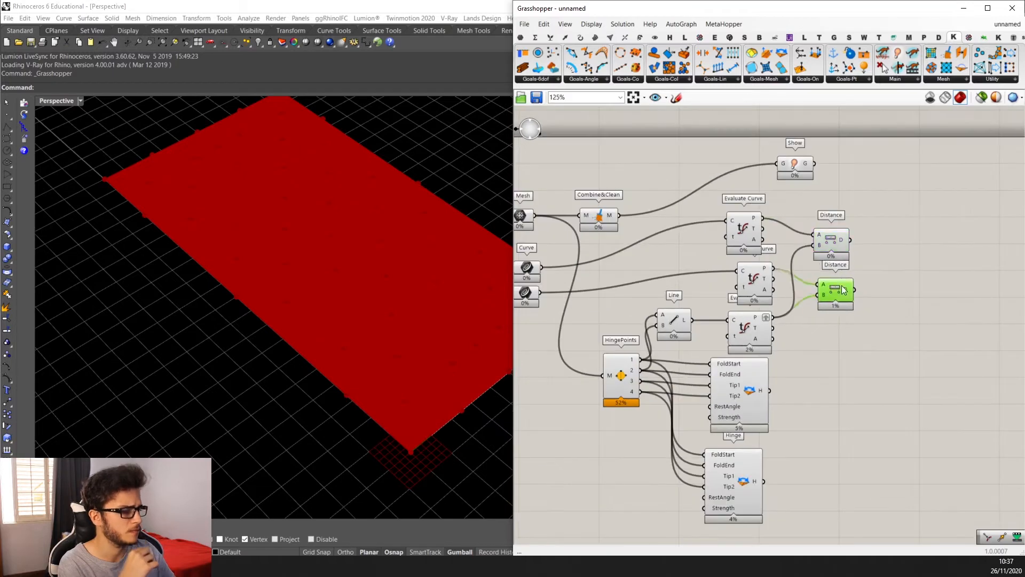
{"action": "scroll", "coordinate": [773, 322], "scroll_direction": "down", "scroll_amount": 3}
{"action": "left_click_drag", "start_coordinate": [765, 415], "coordinate": [642, 326]}
{"action": "scroll", "coordinate": [805, 230], "scroll_direction": "up", "scroll_amount": 3}
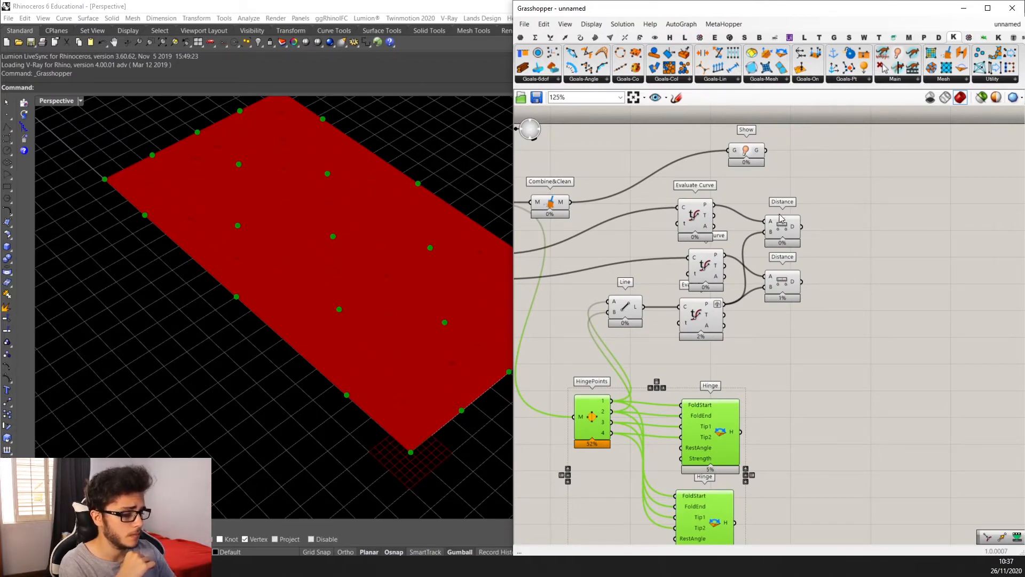
Align the three Evaluate Curve components in a column and space them apart vertically.
{"action": "scroll", "coordinate": [738, 245], "scroll_direction": "up", "scroll_amount": 1}
{"action": "left_click", "coordinate": [707, 268]}
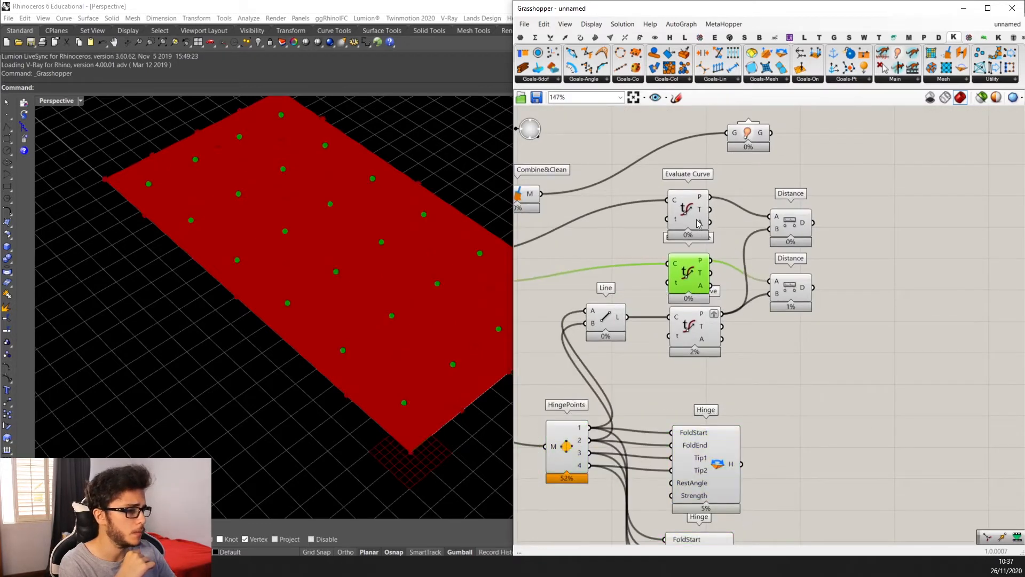
{"action": "left_click_drag", "start_coordinate": [694, 211], "coordinate": [699, 200]}
{"action": "left_click_drag", "start_coordinate": [711, 289], "coordinate": [703, 281]}
{"action": "left_click_drag", "start_coordinate": [693, 334], "coordinate": [698, 341]}
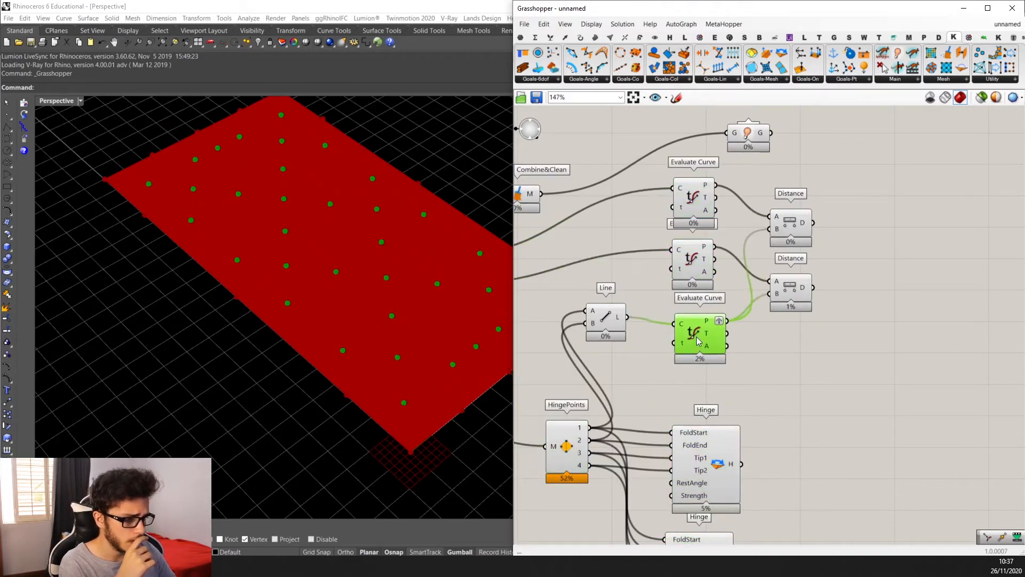
Add a panel beside the Distance components, connect the lower Distance's D output to it and enlarge it.
{"action": "right_click_drag", "start_coordinate": [801, 313], "coordinate": [756, 337]}
{"action": "double_click", "coordinate": [809, 298]}
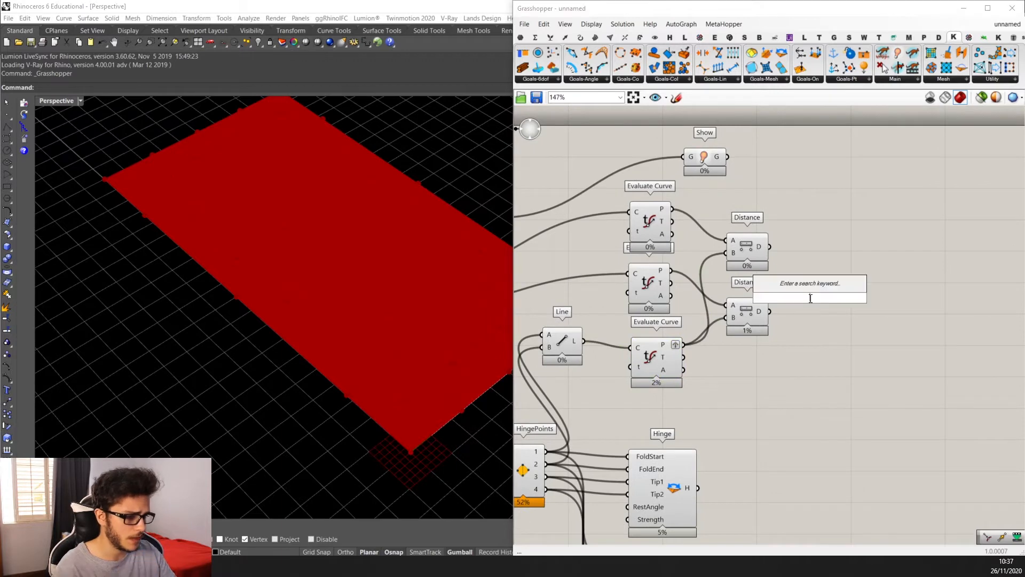
{"action": "type", "text": "panel"}
{"action": "key", "text": "Return"}
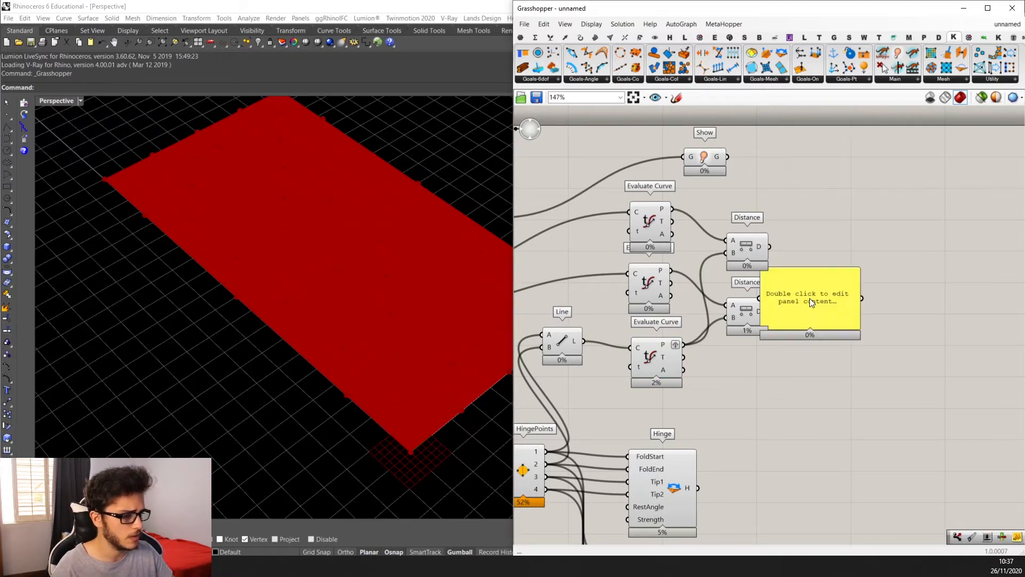
{"action": "left_click_drag", "start_coordinate": [809, 298], "coordinate": [854, 298]}
{"action": "scroll", "coordinate": [793, 304], "scroll_direction": "up", "scroll_amount": 1}
{"action": "left_click_drag", "start_coordinate": [767, 312], "coordinate": [832, 429]}
{"action": "scroll", "coordinate": [874, 262], "scroll_direction": "down", "scroll_amount": 1}
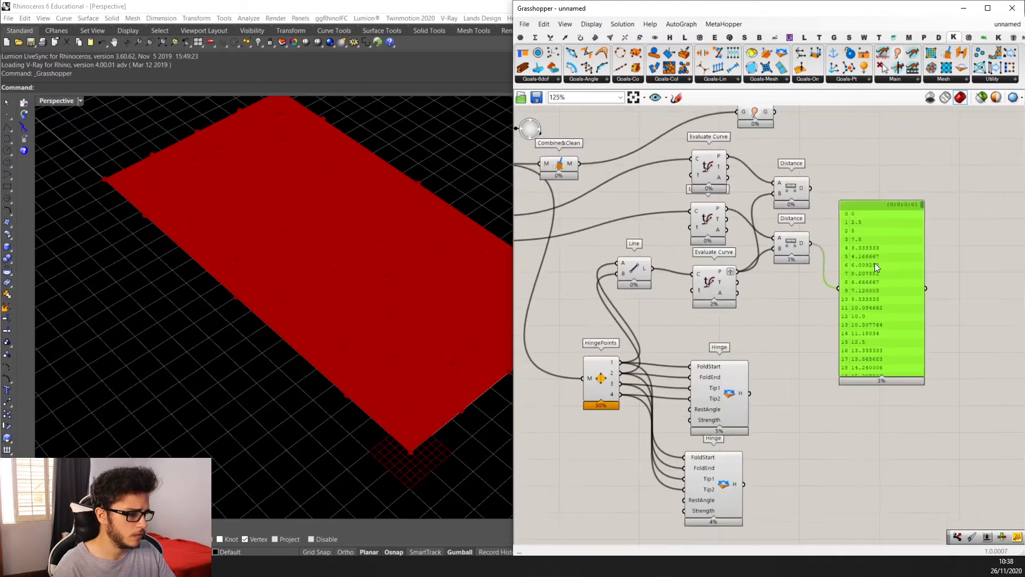
Examine the distance lists in the panel, checking each branch for values that identify coinciding midpoints.
{"action": "scroll", "coordinate": [874, 262], "scroll_direction": "up", "scroll_amount": 2}
{"action": "scroll", "coordinate": [946, 214], "scroll_direction": "down", "scroll_amount": 3}
{"action": "left_click_drag", "start_coordinate": [946, 215], "coordinate": [942, 307]}
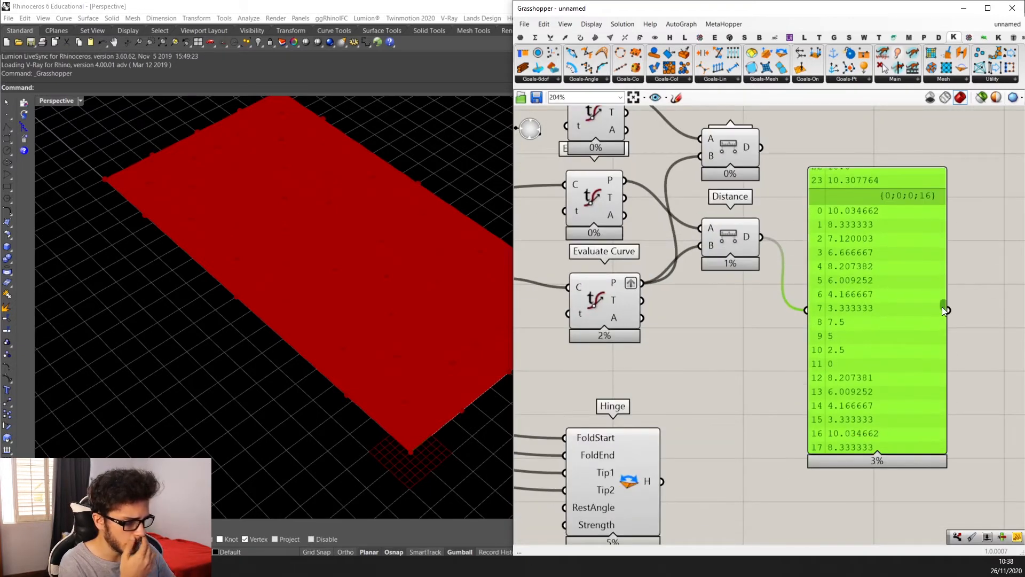
{"action": "scroll", "coordinate": [856, 282], "scroll_direction": "down", "scroll_amount": 4}
{"action": "scroll", "coordinate": [854, 252], "scroll_direction": "up", "scroll_amount": 3}
{"action": "scroll", "coordinate": [853, 255], "scroll_direction": "down", "scroll_amount": 3}
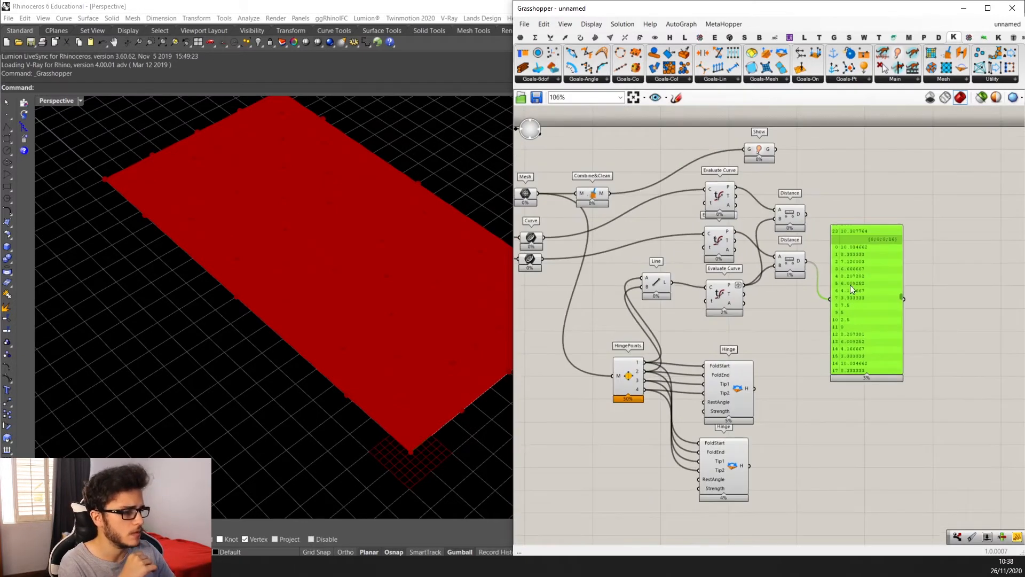
{"action": "scroll", "coordinate": [850, 284], "scroll_direction": "up", "scroll_amount": 3}
{"action": "scroll", "coordinate": [849, 275], "scroll_direction": "up", "scroll_amount": 2}
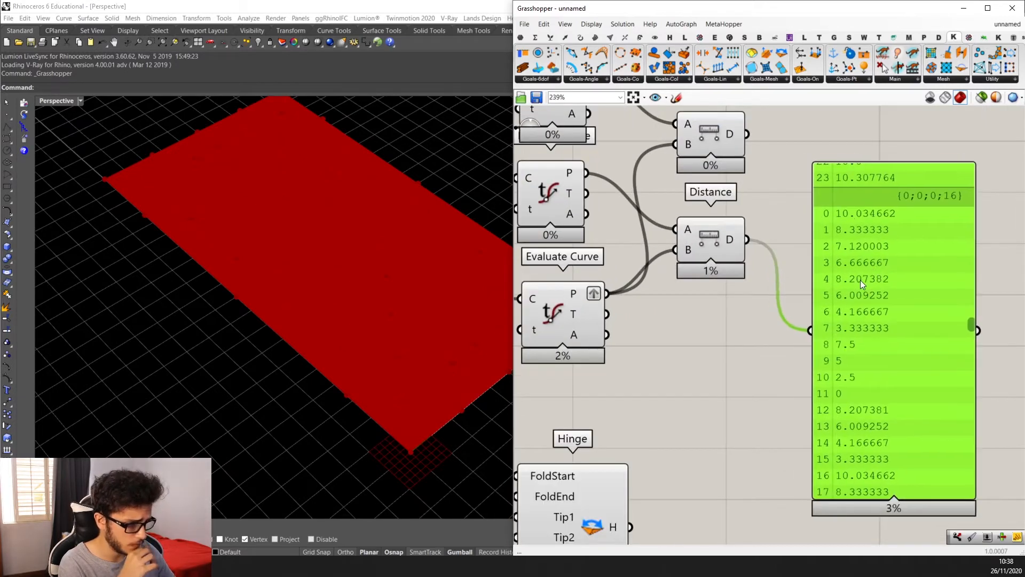
{"action": "scroll", "coordinate": [845, 204], "scroll_direction": "down", "scroll_amount": 3}
{"action": "scroll", "coordinate": [834, 267], "scroll_direction": "up", "scroll_amount": 3}
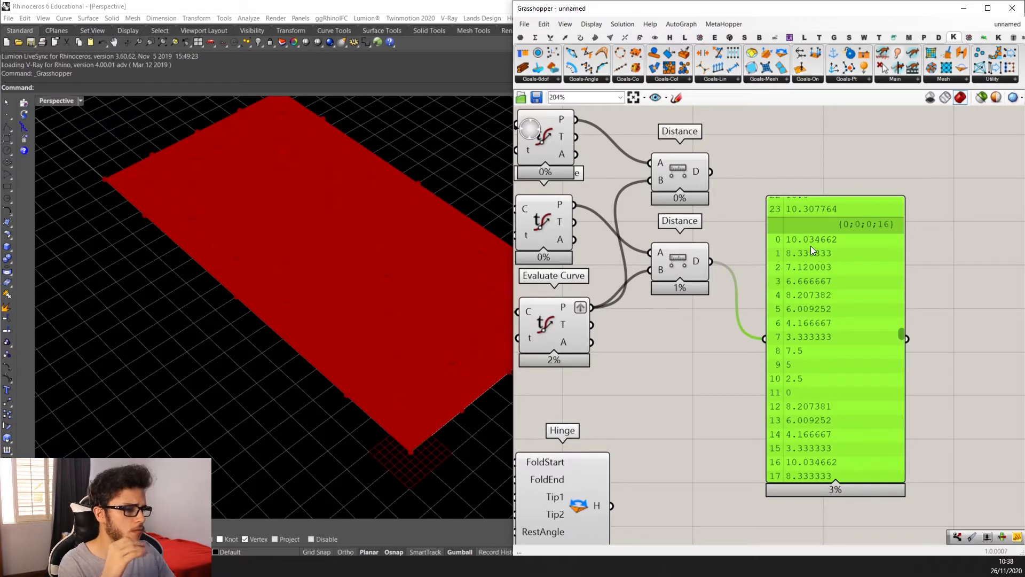
{"action": "scroll", "coordinate": [810, 245], "scroll_direction": "up", "scroll_amount": 1}
{"action": "scroll", "coordinate": [799, 238], "scroll_direction": "down", "scroll_amount": 2}
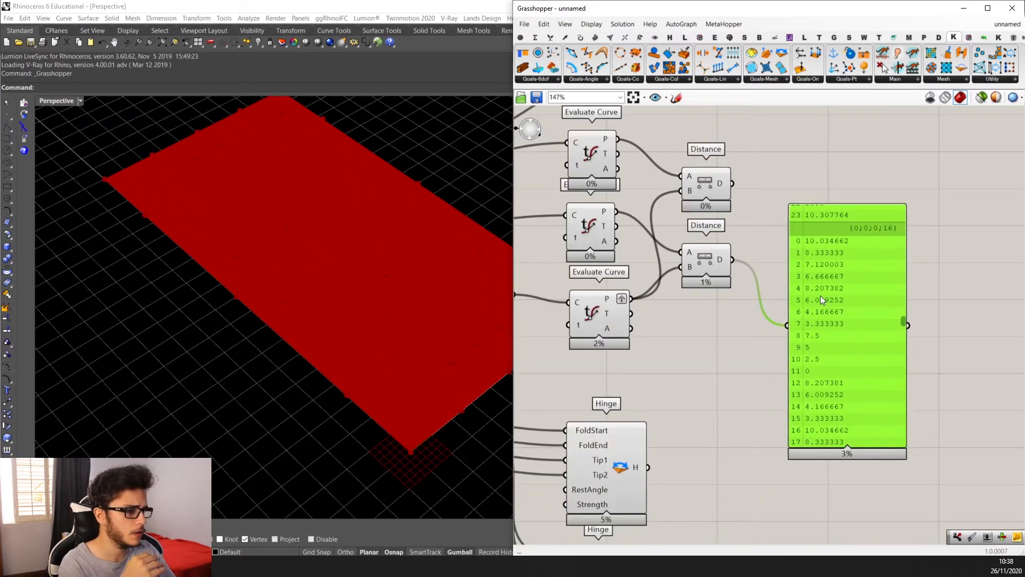
{"action": "scroll", "coordinate": [820, 296], "scroll_direction": "down", "scroll_amount": 3}
{"action": "scroll", "coordinate": [817, 286], "scroll_direction": "up", "scroll_amount": 2}
{"action": "right_click_drag", "start_coordinate": [895, 287], "coordinate": [859, 262]}
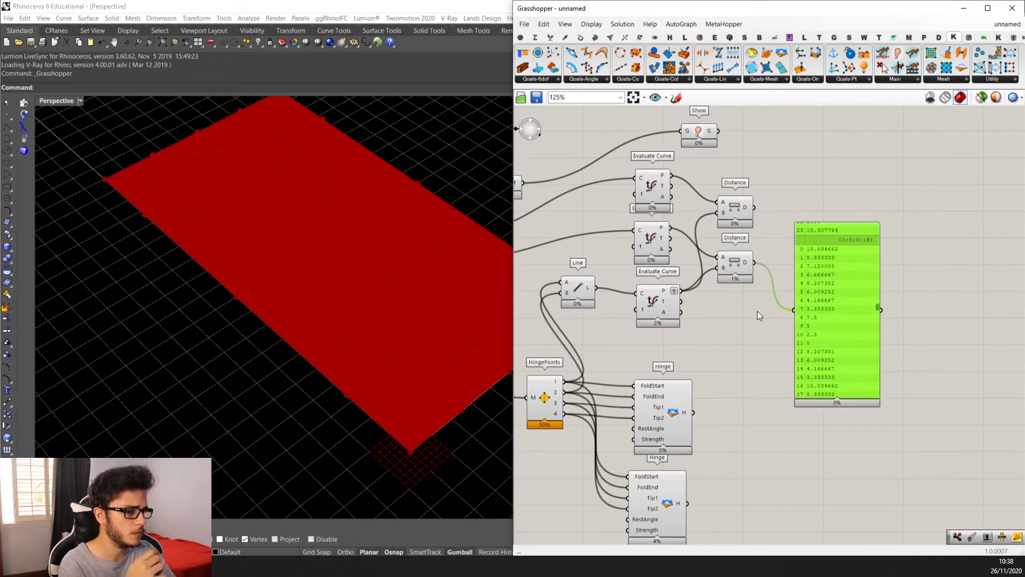
Insert a Sort List component between the lower Distance's D output and the panel to list each branch's distances in ascending order.
{"action": "scroll", "coordinate": [656, 309], "scroll_direction": "up", "scroll_amount": 1}
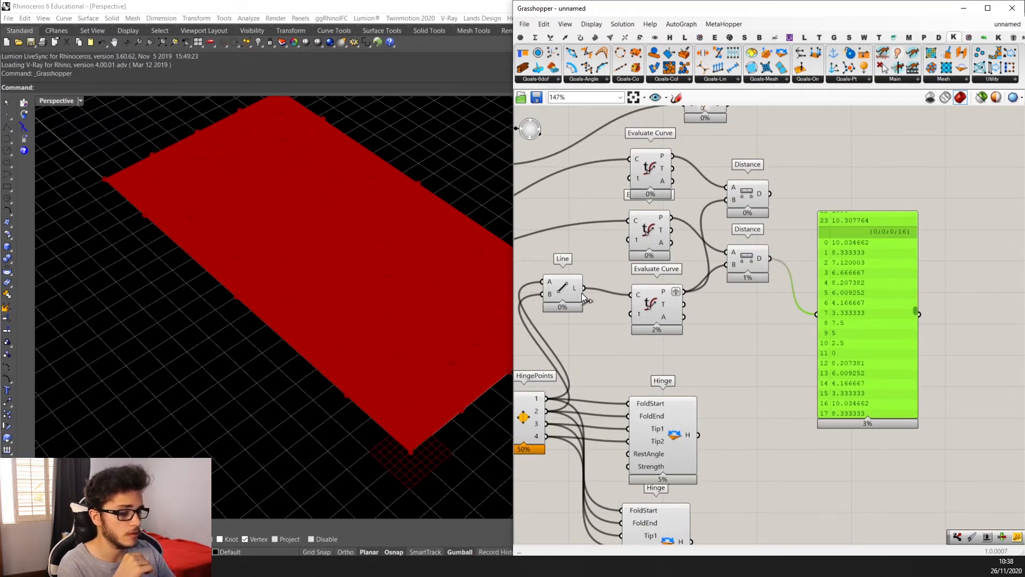
{"action": "scroll", "coordinate": [761, 312], "scroll_direction": "down", "scroll_amount": 2}
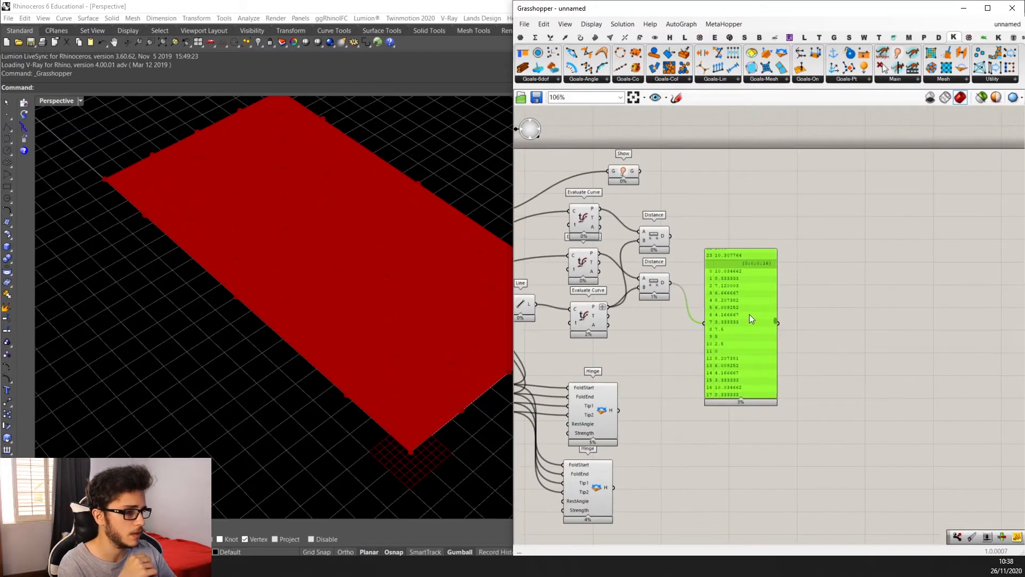
{"action": "scroll", "coordinate": [748, 300], "scroll_direction": "up", "scroll_amount": 2}
{"action": "double_click", "coordinate": [713, 222]}
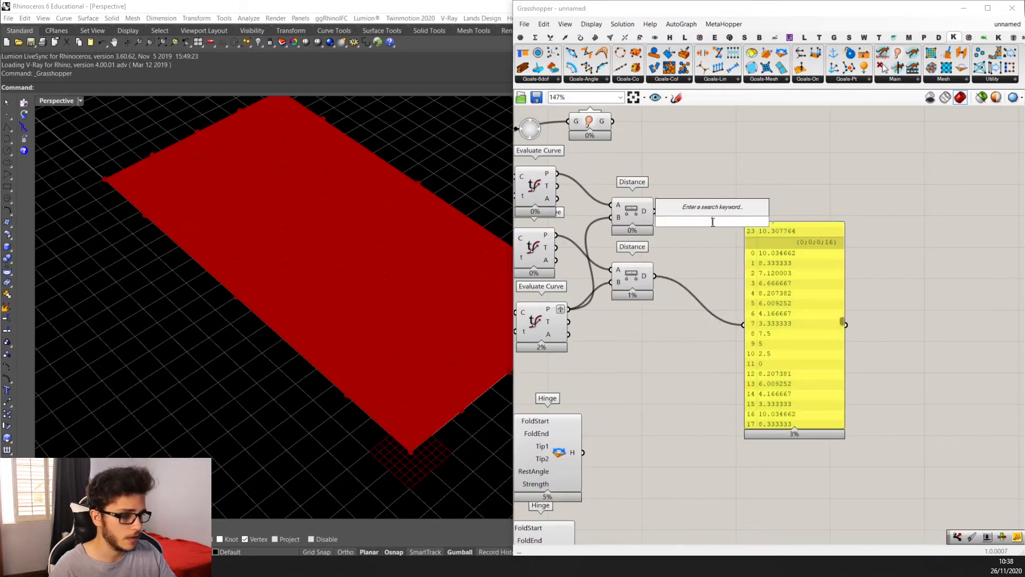
{"action": "type", "text": "sort"}
{"action": "key", "text": "Return"}
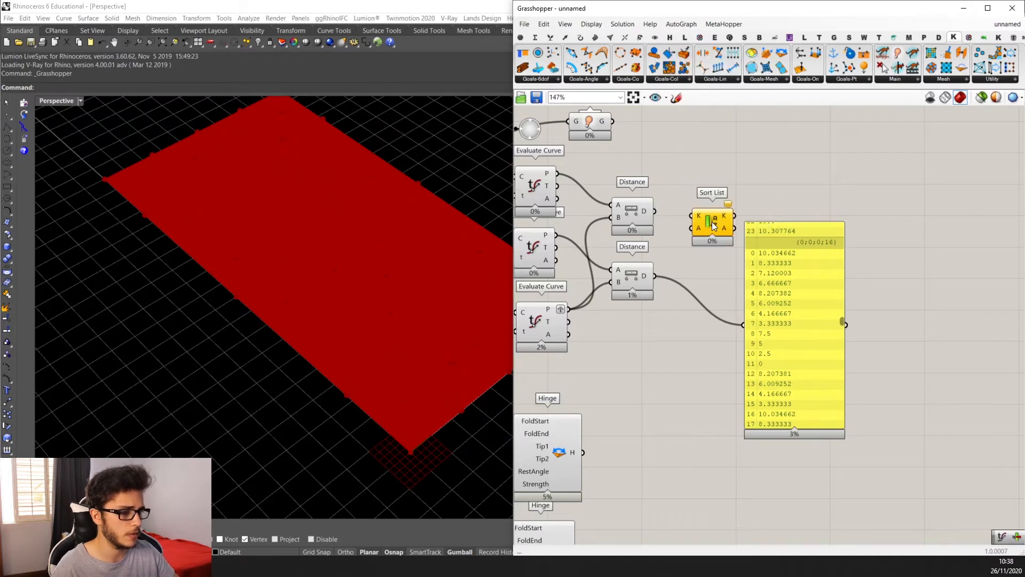
{"action": "left_click_drag", "start_coordinate": [713, 224], "coordinate": [847, 311]}
{"action": "scroll", "coordinate": [640, 287], "scroll_direction": "up", "scroll_amount": 2}
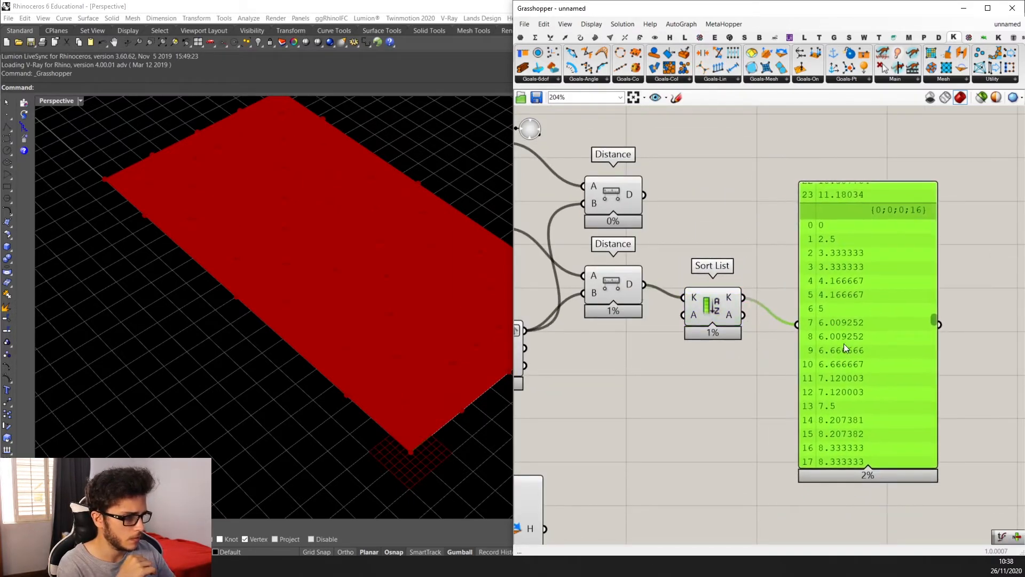
{"action": "scroll", "coordinate": [930, 326], "scroll_direction": "down", "scroll_amount": 5}
{"action": "scroll", "coordinate": [931, 347], "scroll_direction": "up", "scroll_amount": 4}
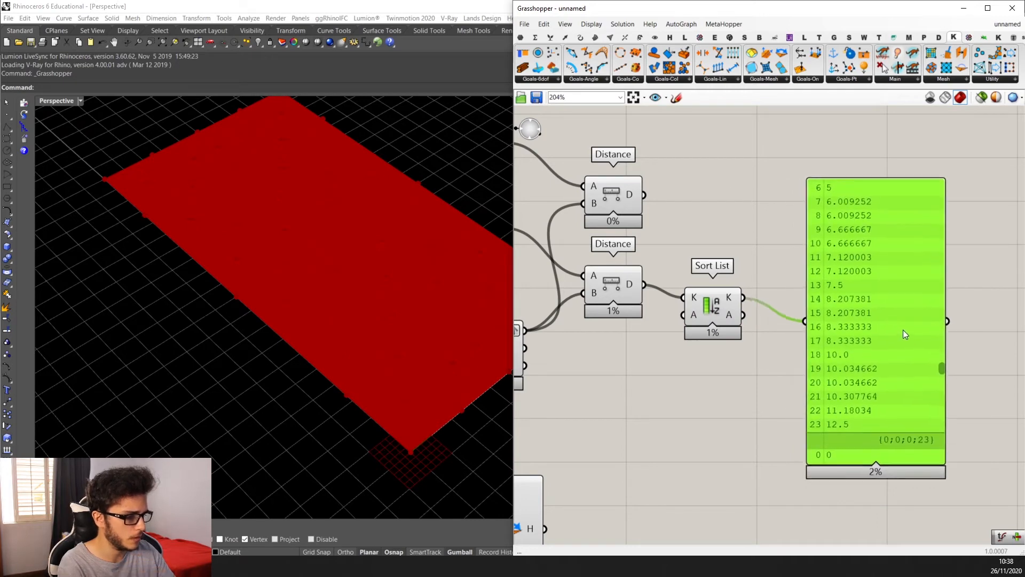
Delete the panel and duplicate Sort List above the existing one, connecting the upper Distance's D output to the copy's K input.
{"action": "key", "text": "Delete"}
{"action": "right_click_drag", "start_coordinate": [875, 322], "coordinate": [903, 397]}
{"action": "left_click_drag", "start_coordinate": [750, 373], "coordinate": [751, 259]}
{"action": "left_click_drag", "start_coordinate": [673, 268], "coordinate": [753, 276]}
Add a List Item component and connect the upper Sort List's K output to its L input.
{"action": "double_click", "coordinate": [841, 256]}
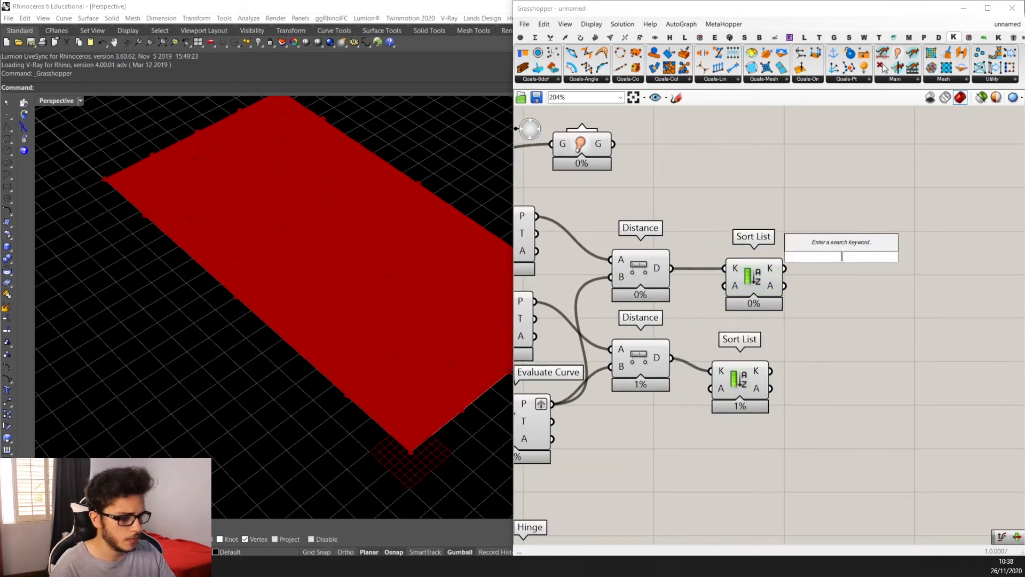
{"action": "type", "text": "list item"}
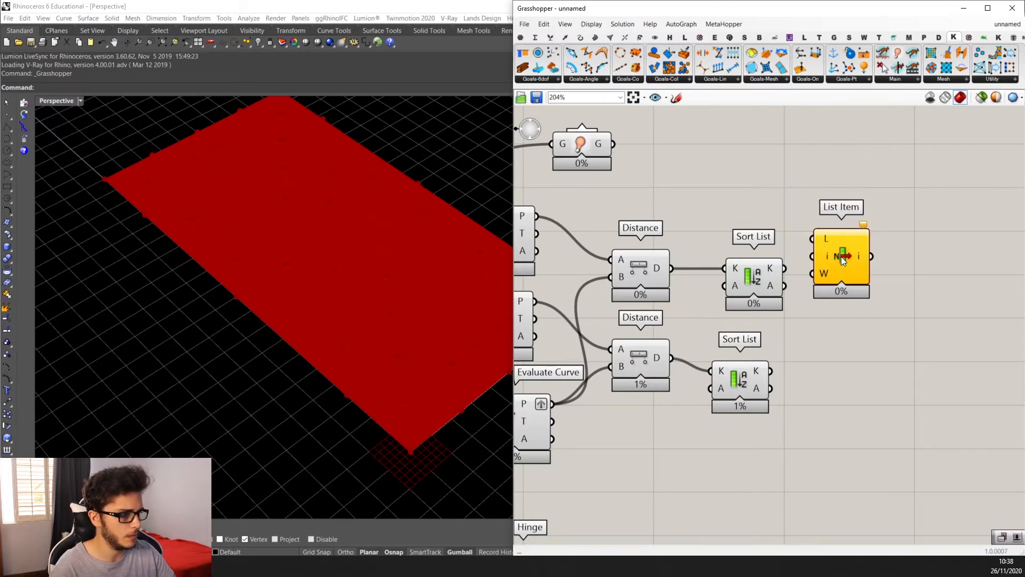
{"action": "key", "text": "Return"}
{"action": "scroll", "coordinate": [840, 257], "scroll_direction": "up", "scroll_amount": 2}
{"action": "left_click_drag", "start_coordinate": [765, 271], "coordinate": [803, 230]}
Duplicate the List Item below, feed the lower Sort List's K output into its L input, and straighten the upper List Item.
{"action": "left_click_drag", "start_coordinate": [847, 305], "coordinate": [855, 464], "text": "alt"}
{"action": "left_click_drag", "start_coordinate": [744, 412], "coordinate": [847, 425]}
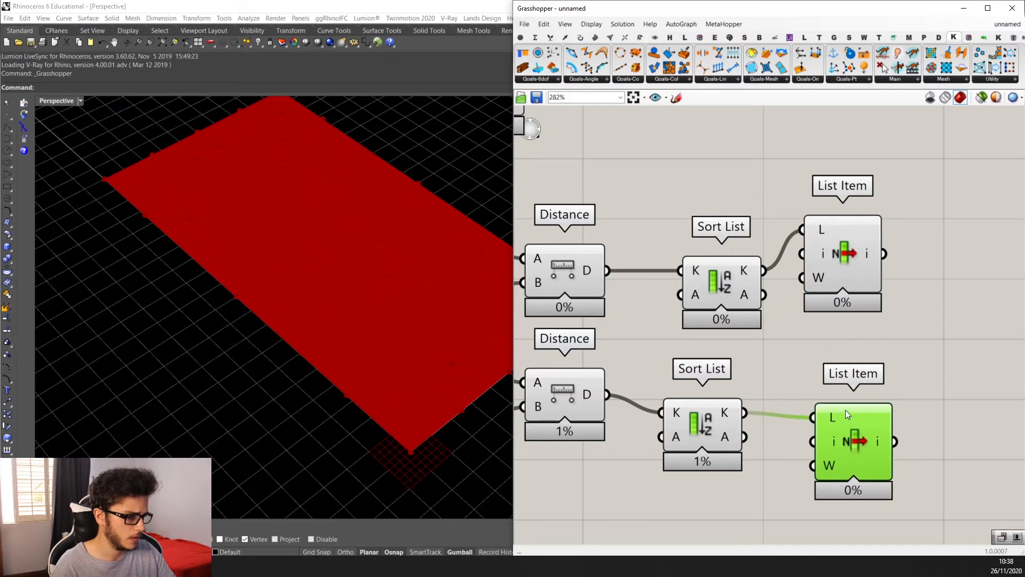
{"action": "left_click_drag", "start_coordinate": [884, 253], "coordinate": [881, 299]}
{"action": "left_click_drag", "start_coordinate": [867, 290], "coordinate": [863, 307]}
{"action": "right_click_drag", "start_coordinate": [864, 306], "coordinate": [819, 296]}
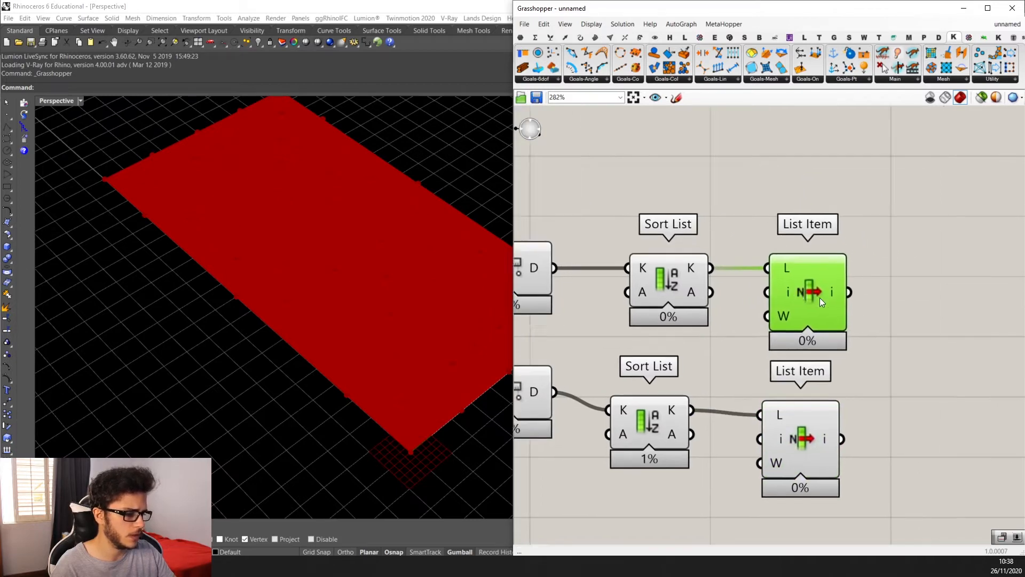
Add a Smaller Than component beside the two List Item components.
{"action": "scroll", "coordinate": [852, 300], "scroll_direction": "down", "scroll_amount": 3}
{"action": "scroll", "coordinate": [854, 327], "scroll_direction": "up", "scroll_amount": 1}
{"action": "double_click", "coordinate": [856, 327]}
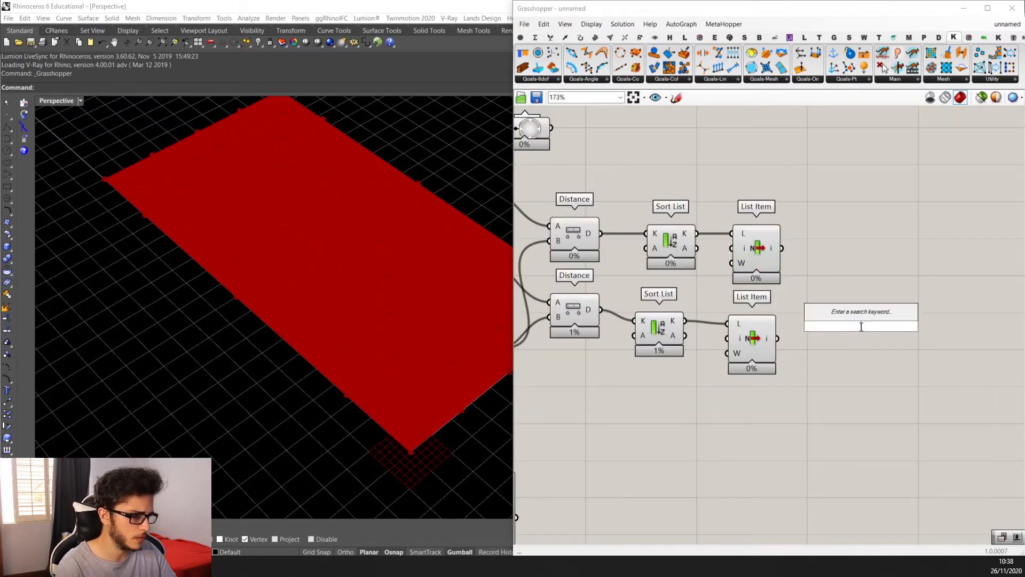
{"action": "type", "text": "saml"}
{"action": "key", "text": "BackSpace"}
{"action": "key", "text": "BackSpace"}
{"action": "key", "text": "BackSpace"}
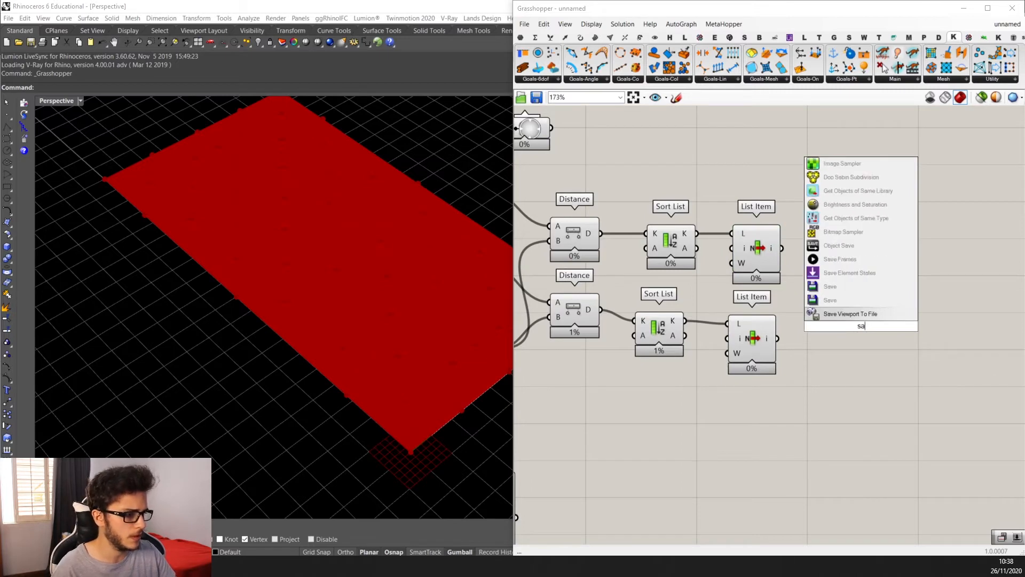
{"action": "type", "text": "mal"}
{"action": "key", "text": "Return"}
{"action": "scroll", "coordinate": [860, 325], "scroll_direction": "up", "scroll_amount": 1}
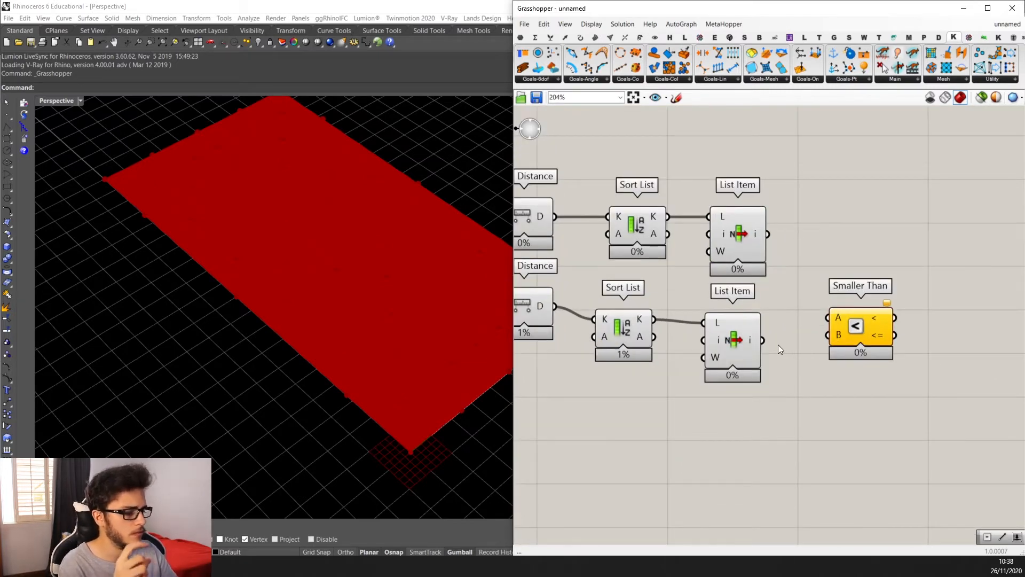
Check the absolute tolerance in Rhino's model unit settings and leave the settings unchanged.
{"action": "scroll", "coordinate": [760, 375], "scroll_direction": "down", "scroll_amount": 4}
{"action": "scroll", "coordinate": [793, 374], "scroll_direction": "up", "scroll_amount": 2}
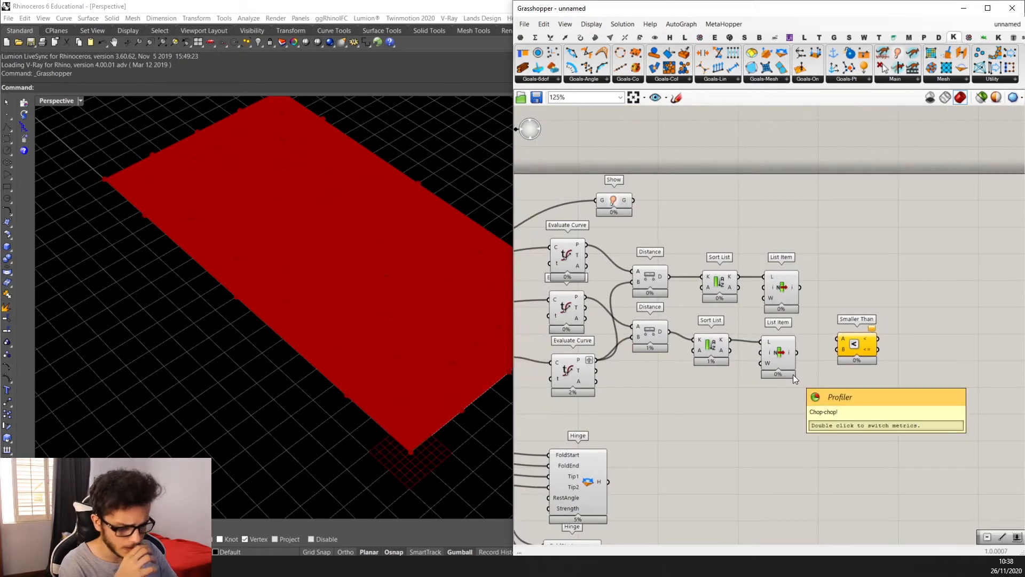
{"action": "scroll", "coordinate": [793, 373], "scroll_direction": "down", "scroll_amount": 1}
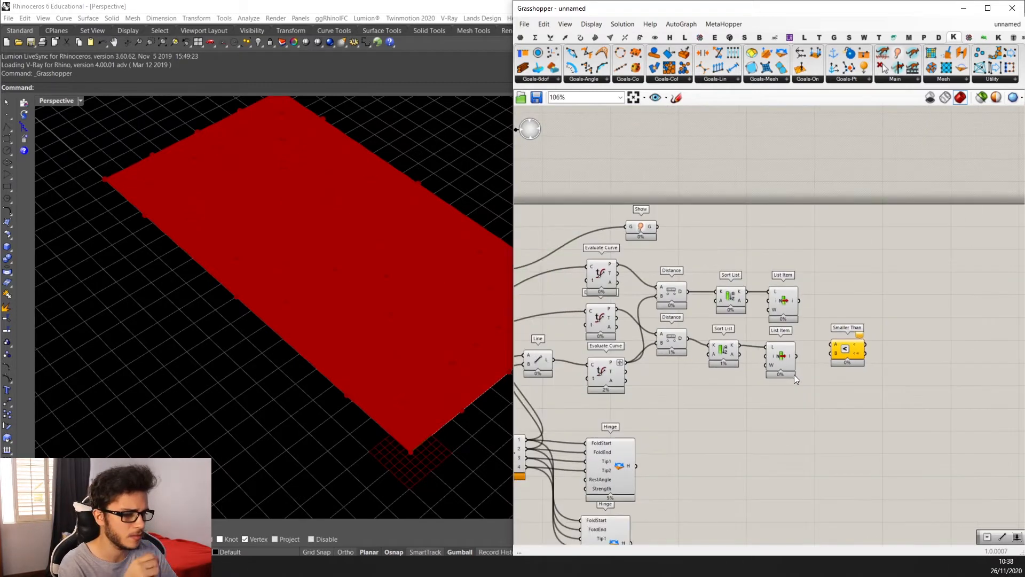
{"action": "scroll", "coordinate": [775, 357], "scroll_direction": "up", "scroll_amount": 2}
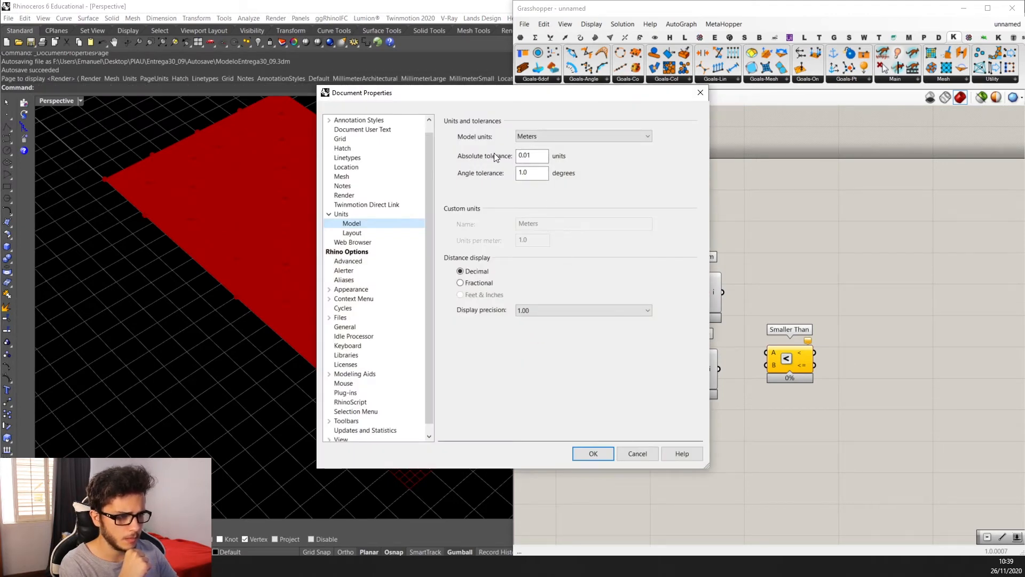
{"action": "left_click", "coordinate": [544, 171]}
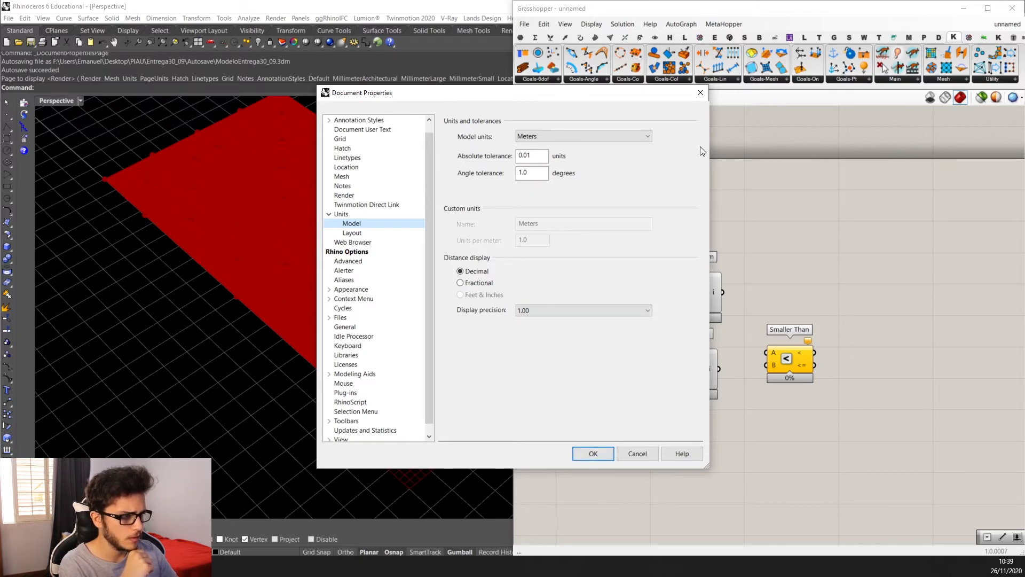
{"action": "left_click", "coordinate": [700, 95]}
Add a number slider set to 0.01 below the List Item components.
{"action": "scroll", "coordinate": [718, 384], "scroll_direction": "up", "scroll_amount": 2}
{"action": "double_click", "coordinate": [700, 464]}
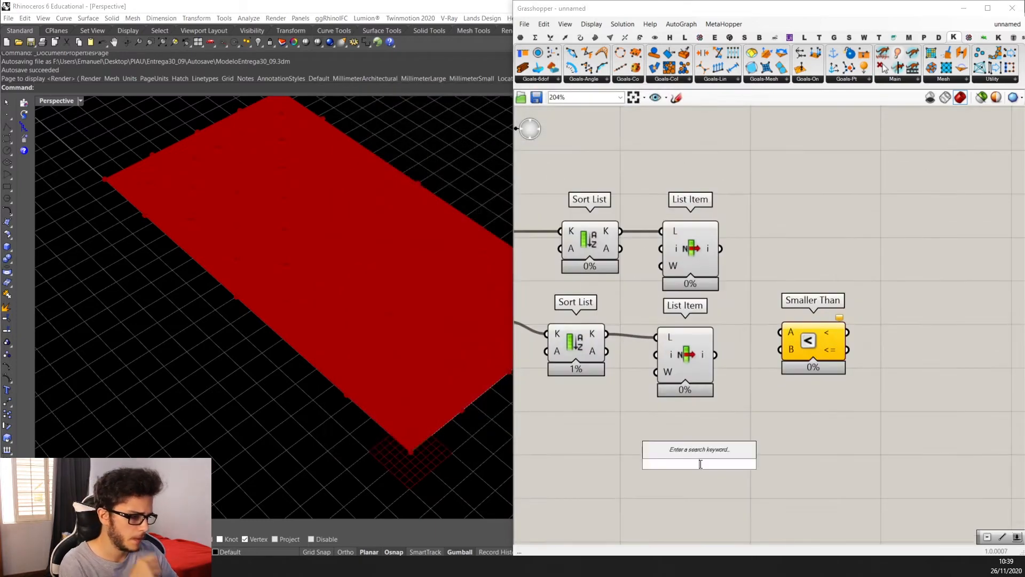
{"action": "type", "text": "0.01"}
{"action": "key", "text": "Return"}
{"action": "scroll", "coordinate": [703, 463], "scroll_direction": "up", "scroll_amount": 2}
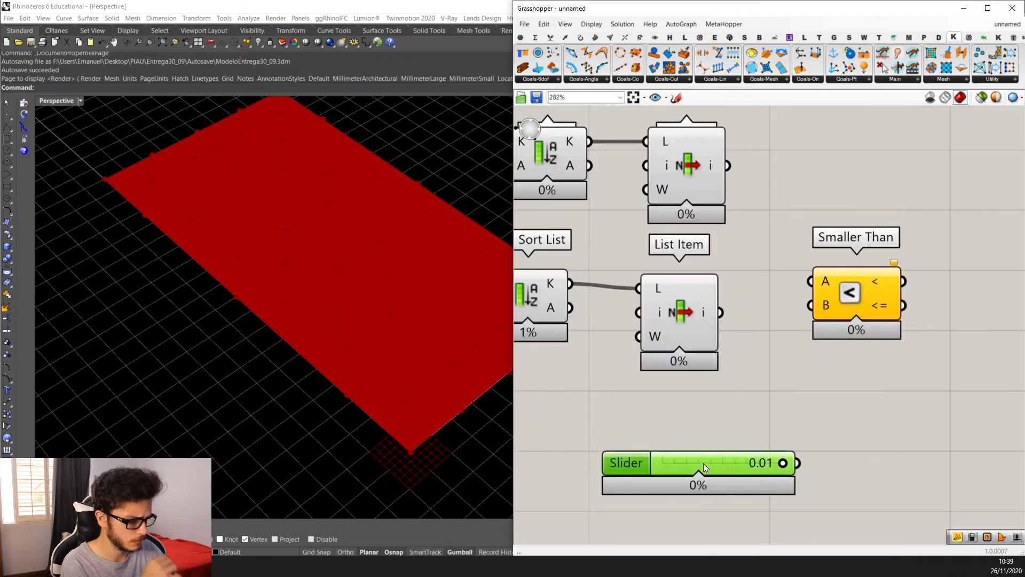
{"action": "scroll", "coordinate": [722, 418], "scroll_direction": "down", "scroll_amount": 3}
Wire the slider to the Smaller Than's A and the lower List Item to B, and duplicate the component above.
{"action": "left_click_drag", "start_coordinate": [778, 359], "coordinate": [780, 370]}
{"action": "scroll", "coordinate": [777, 376], "scroll_direction": "up", "scroll_amount": 1}
{"action": "scroll", "coordinate": [749, 447], "scroll_direction": "down", "scroll_amount": 1}
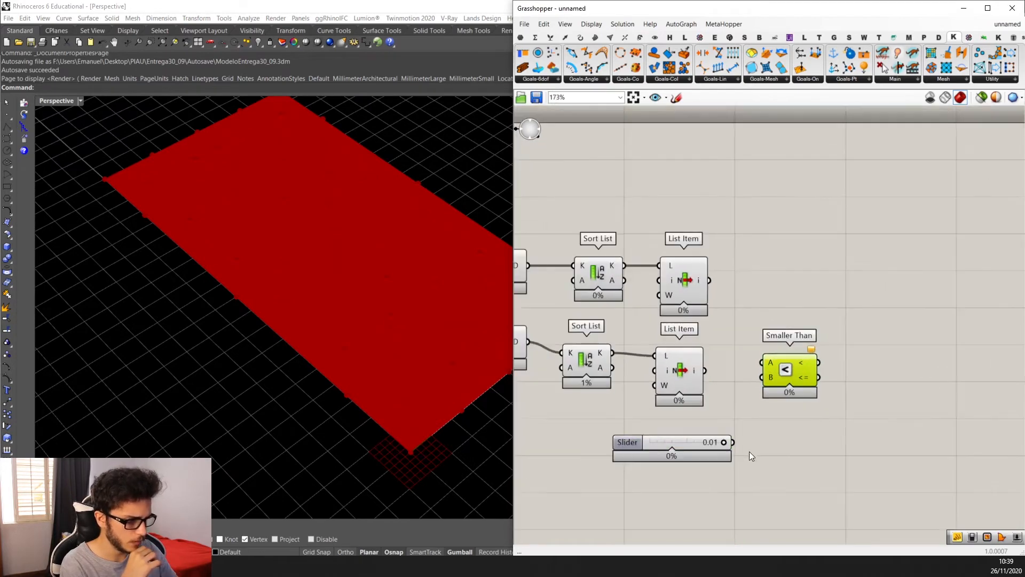
{"action": "left_click_drag", "start_coordinate": [704, 446], "coordinate": [806, 254]}
{"action": "scroll", "coordinate": [723, 438], "scroll_direction": "up", "scroll_amount": 1}
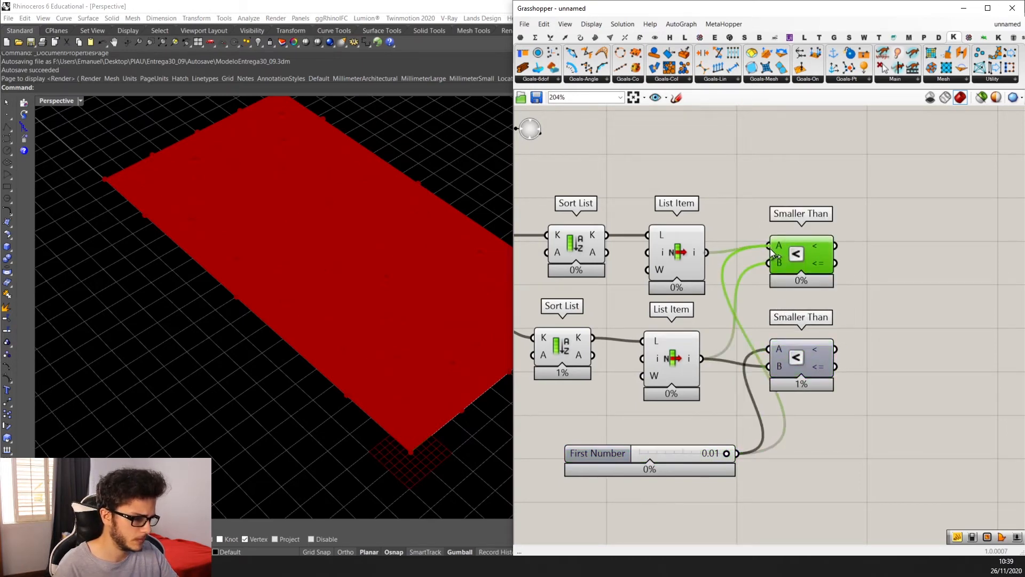
Rewire the upper Smaller Than so the 0.01 slider feeds A and the upper List Item's output feeds B.
{"action": "left_click_drag", "start_coordinate": [771, 249], "coordinate": [771, 249]}
{"action": "left_click_drag", "start_coordinate": [811, 246], "coordinate": [815, 254]}
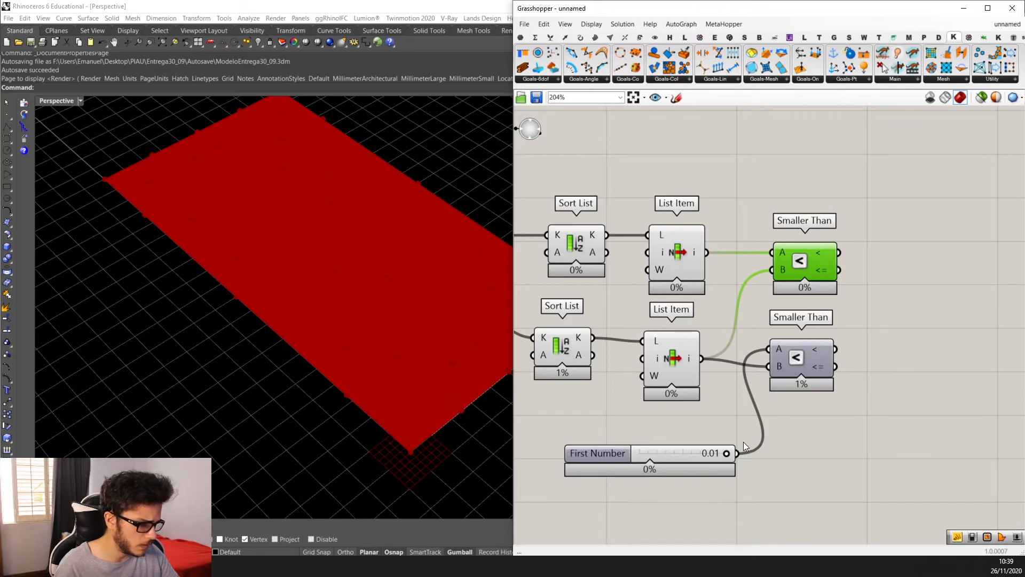
{"action": "left_click_drag", "start_coordinate": [737, 453], "coordinate": [781, 252]}
{"action": "scroll", "coordinate": [861, 382], "scroll_direction": "down", "scroll_amount": 3}
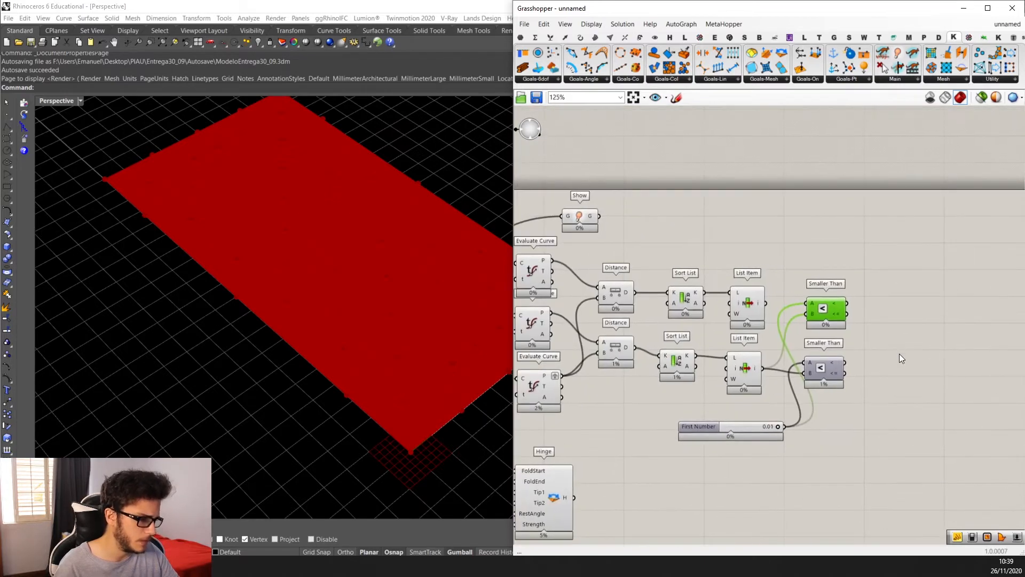
{"action": "scroll", "coordinate": [899, 349], "scroll_direction": "up", "scroll_amount": 1}
{"action": "scroll", "coordinate": [817, 353], "scroll_direction": "up", "scroll_amount": 1}
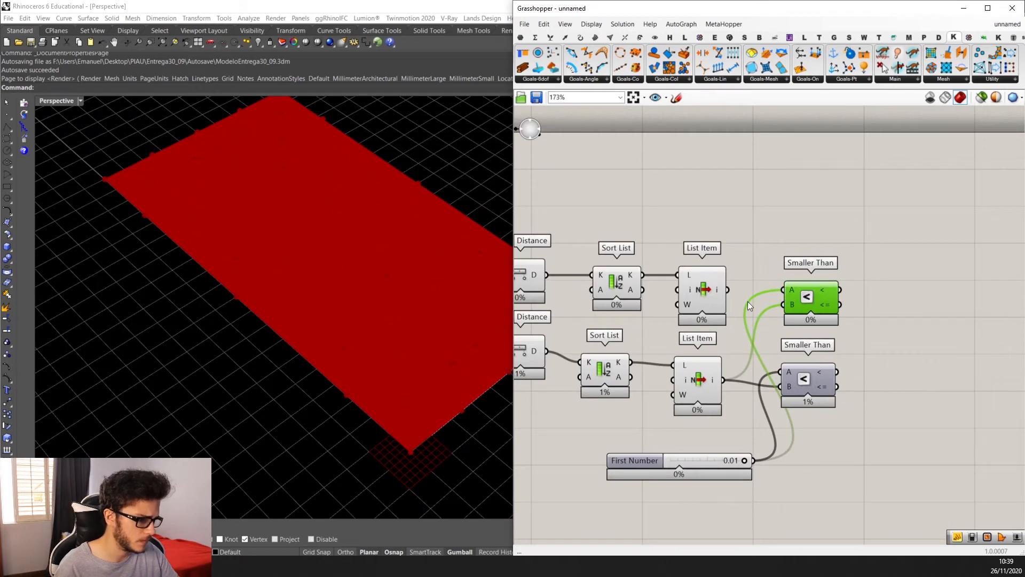
{"action": "right_click_drag", "start_coordinate": [914, 325], "coordinate": [853, 313]}
{"action": "double_click", "coordinate": [855, 313]}
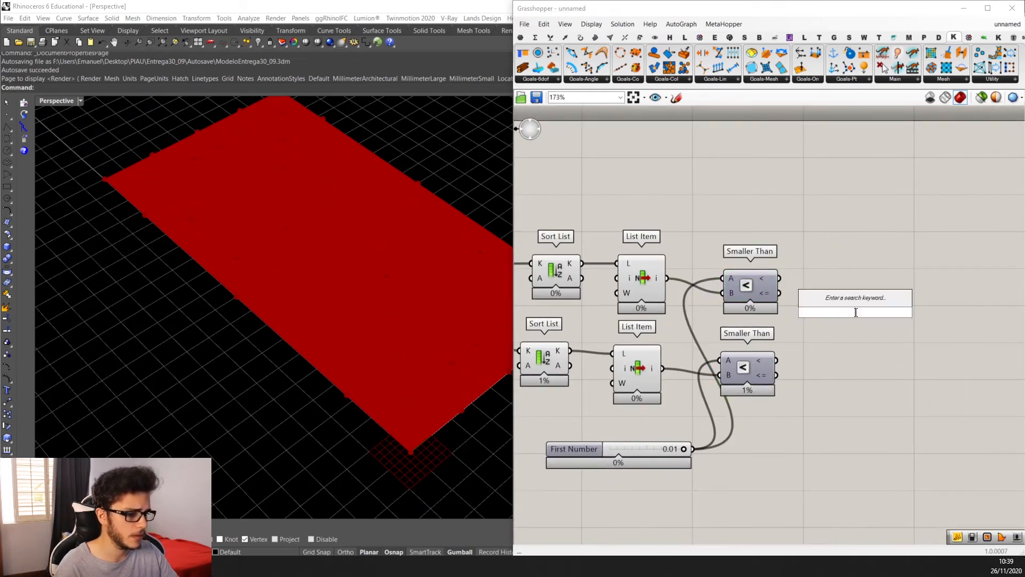
{"action": "key", "text": "Escape"}
{"action": "scroll", "coordinate": [808, 276], "scroll_direction": "down", "scroll_amount": 2}
{"action": "left_click", "coordinate": [804, 277]}
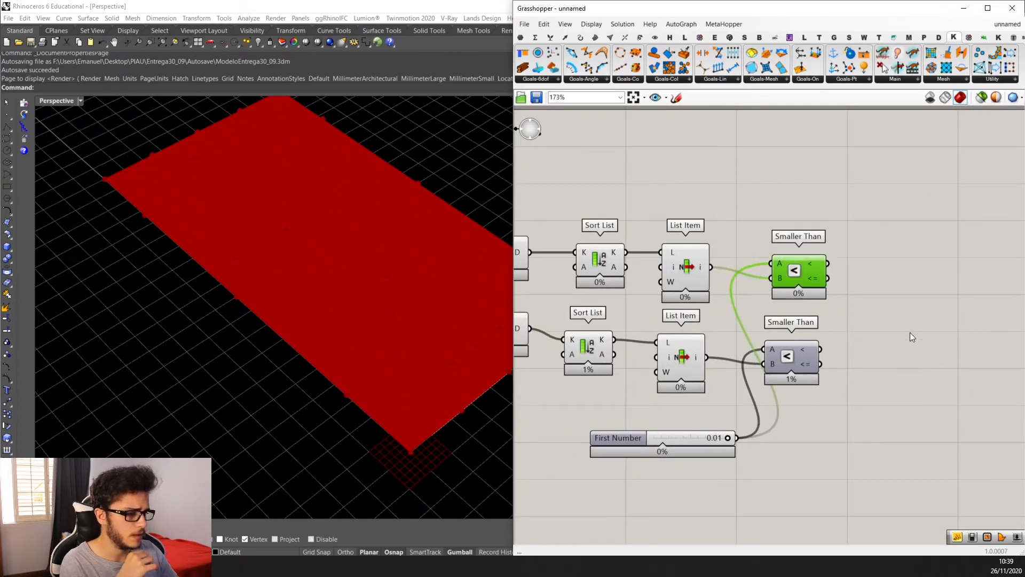
{"action": "scroll", "coordinate": [791, 284], "scroll_direction": "down", "scroll_amount": 2}
{"action": "scroll", "coordinate": [795, 277], "scroll_direction": "up", "scroll_amount": 3}
Add a Dispatch component and connect the upper Smaller Than's < output to its P input.
{"action": "double_click", "coordinate": [927, 206]}
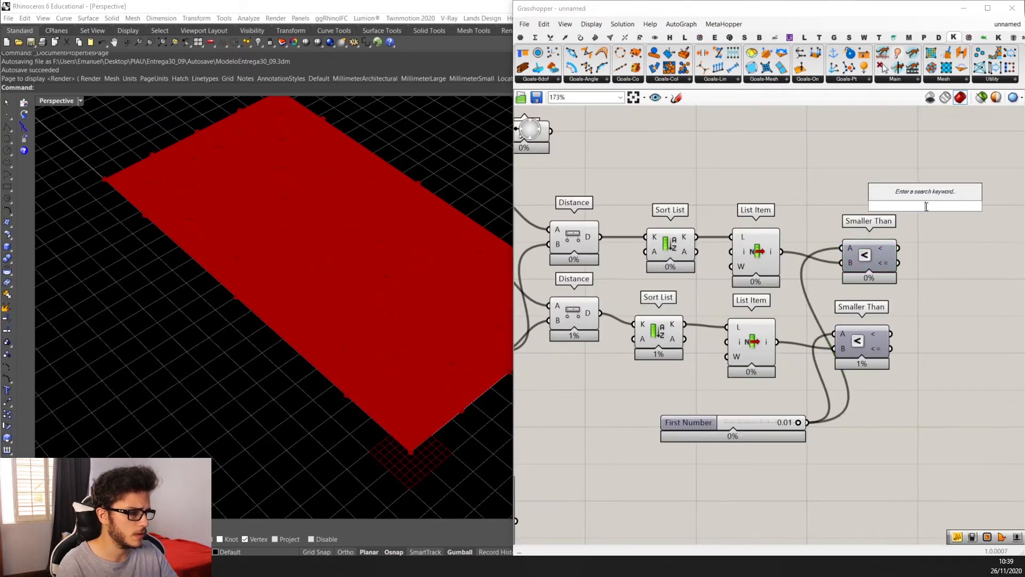
{"action": "type", "text": "dispatch"}
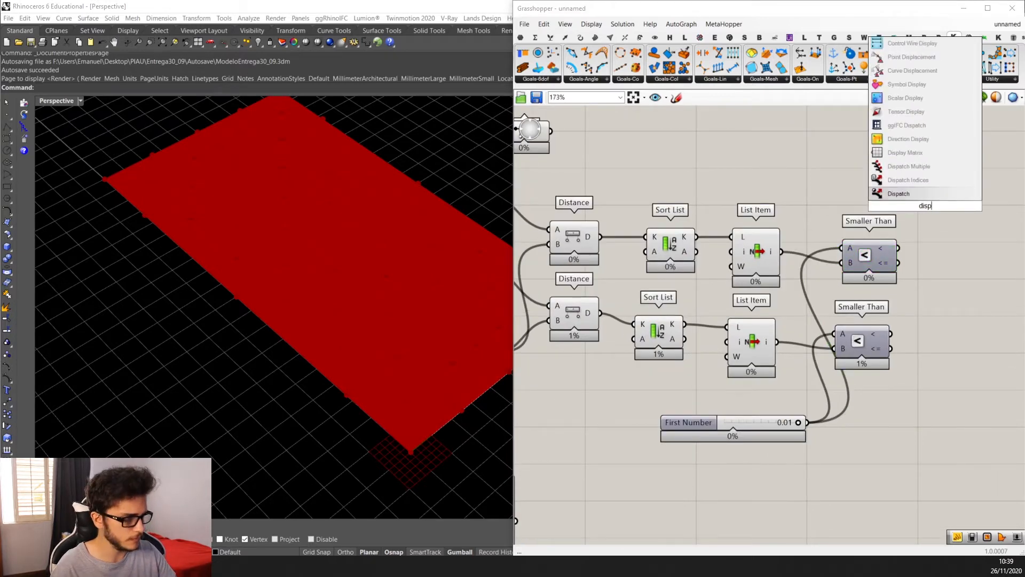
{"action": "key", "text": "Return"}
{"action": "scroll", "coordinate": [925, 206], "scroll_direction": "down", "scroll_amount": 3}
{"action": "scroll", "coordinate": [819, 233], "scroll_direction": "up", "scroll_amount": 3}
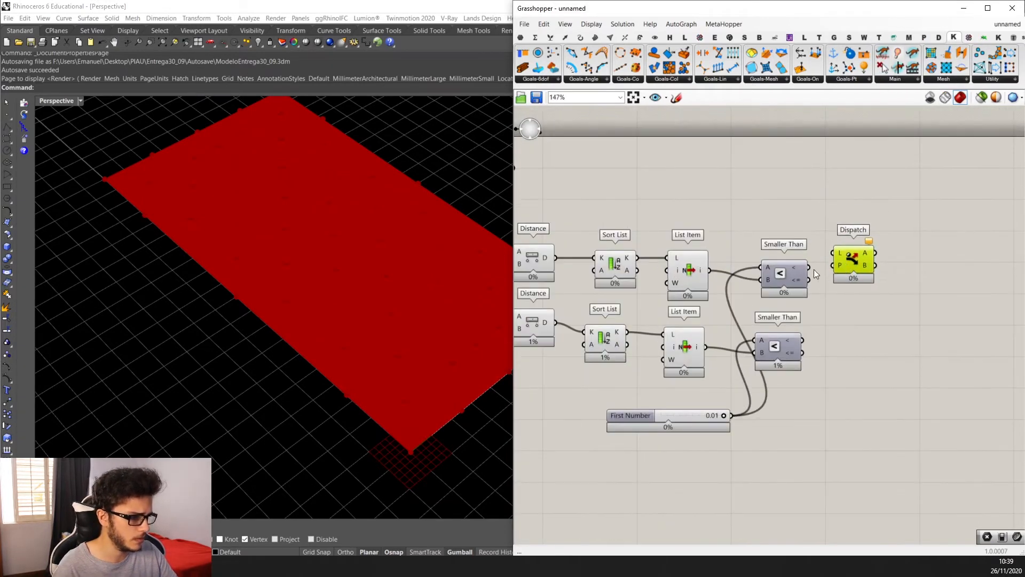
{"action": "scroll", "coordinate": [813, 269], "scroll_direction": "up", "scroll_amount": 2}
{"action": "left_click_drag", "start_coordinate": [808, 265], "coordinate": [843, 265]}
Duplicate the Dispatch below for the lower group, connecting the lower Smaller Than's < output to the copy's P input.
{"action": "scroll", "coordinate": [843, 265], "scroll_direction": "down", "scroll_amount": 3}
{"action": "scroll", "coordinate": [903, 240], "scroll_direction": "up", "scroll_amount": 4}
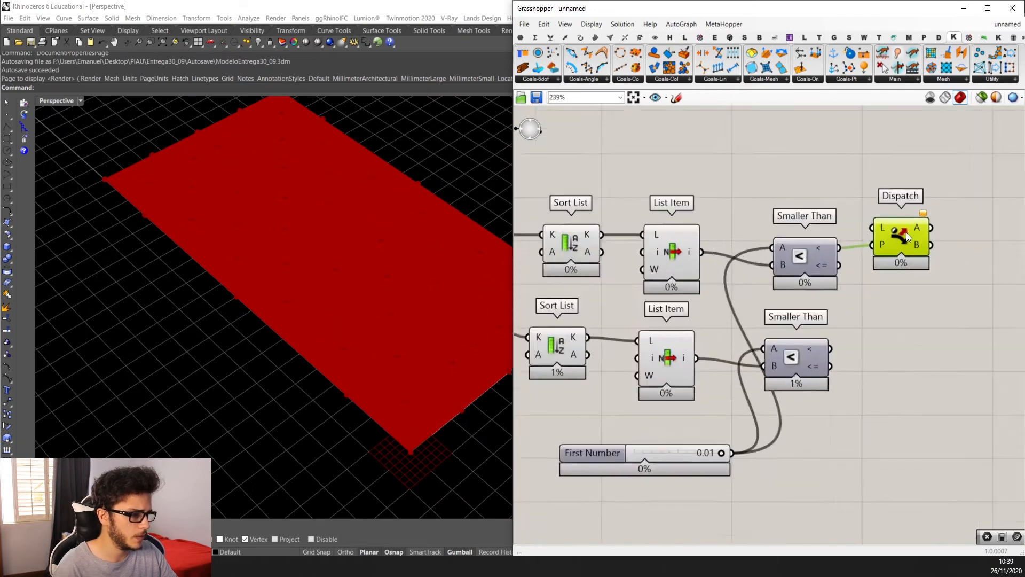
{"action": "scroll", "coordinate": [914, 232], "scroll_direction": "down", "scroll_amount": 1}
{"action": "scroll", "coordinate": [909, 225], "scroll_direction": "up", "scroll_amount": 2}
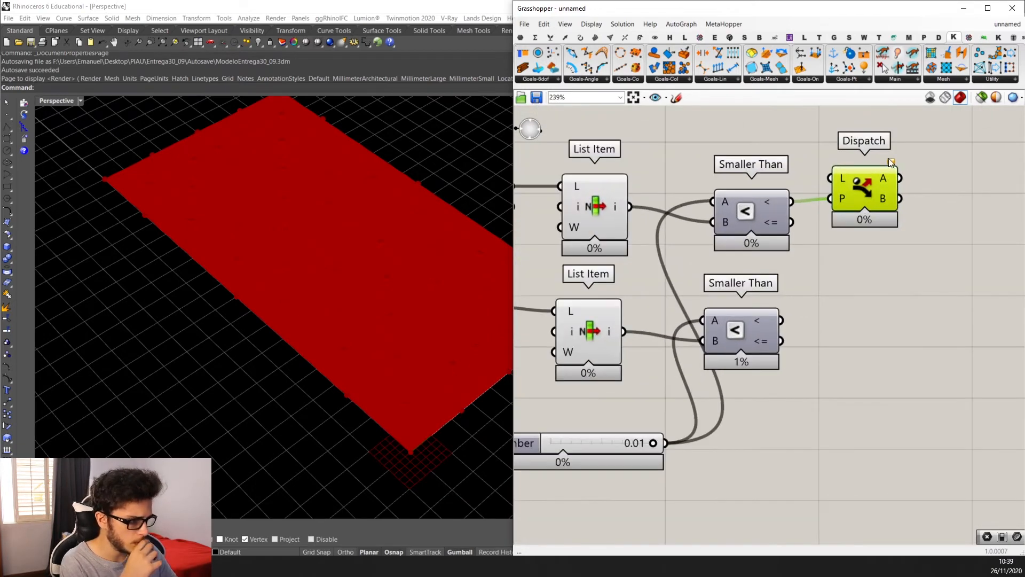
{"action": "scroll", "coordinate": [891, 162], "scroll_direction": "down", "scroll_amount": 4}
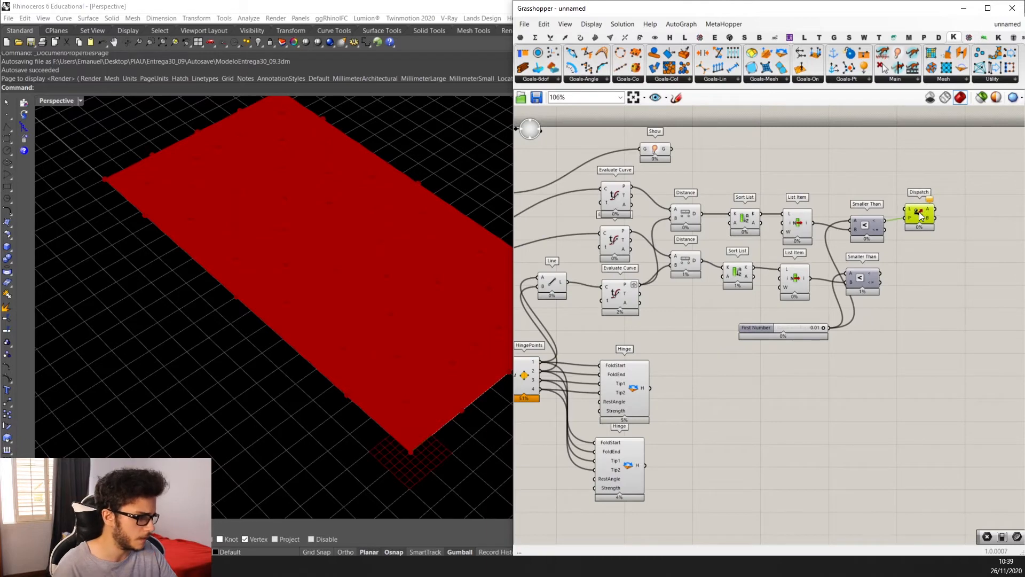
{"action": "left_click_drag", "start_coordinate": [920, 217], "coordinate": [908, 274], "text": "alt"}
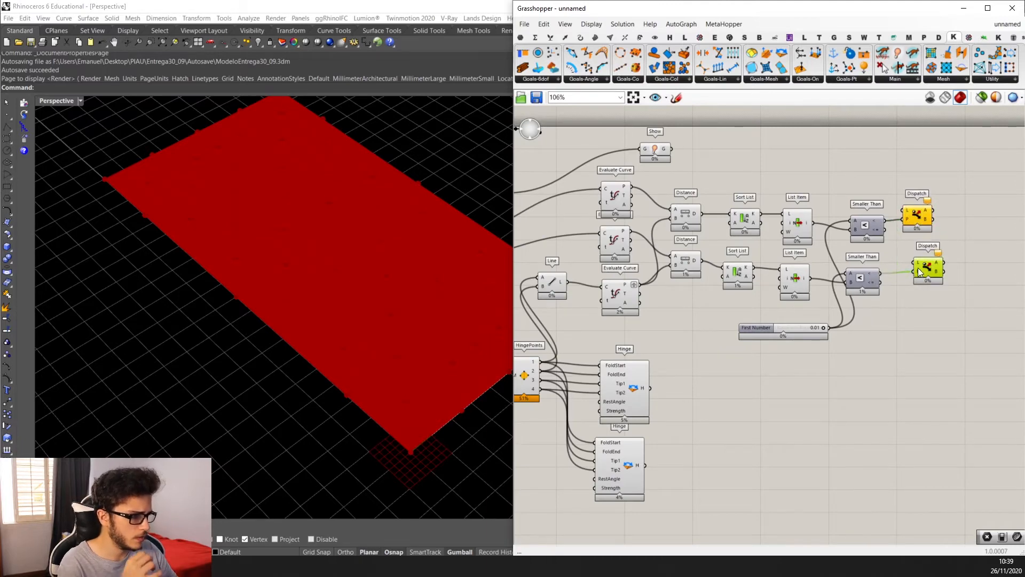
{"action": "right_click_drag", "start_coordinate": [918, 268], "coordinate": [924, 240]}
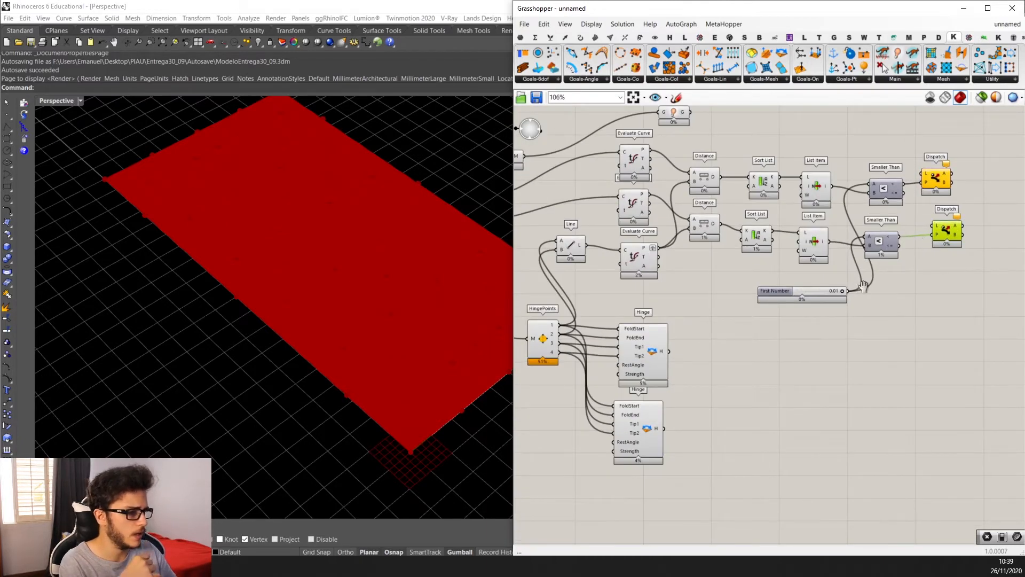
Move both Hinge components together farther away from the HingePoints component to widen the gap between them.
{"action": "right_click_drag", "start_coordinate": [864, 286], "coordinate": [901, 266]}
{"action": "scroll", "coordinate": [643, 299], "scroll_direction": "up", "scroll_amount": 3}
{"action": "scroll", "coordinate": [762, 265], "scroll_direction": "down", "scroll_amount": 3}
{"action": "left_click_drag", "start_coordinate": [829, 445], "coordinate": [717, 300]}
{"action": "left_click_drag", "start_coordinate": [746, 315], "coordinate": [781, 320]}
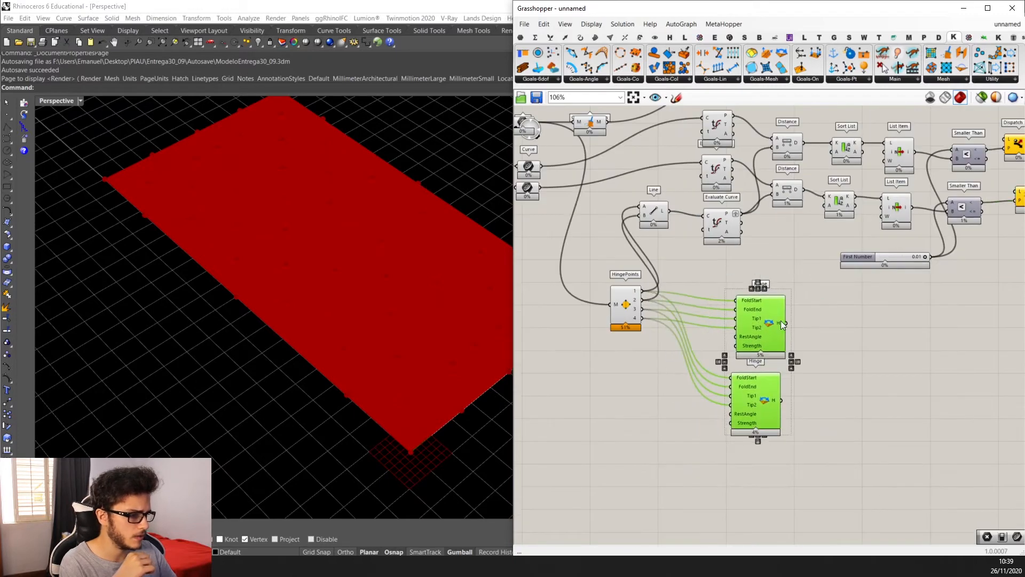
Connect the upper Hinge's H output to the upper Dispatch's L input and the lower Hinge's H output to the lower Dispatch's L input.
{"action": "right_click_drag", "start_coordinate": [780, 328], "coordinate": [725, 344]}
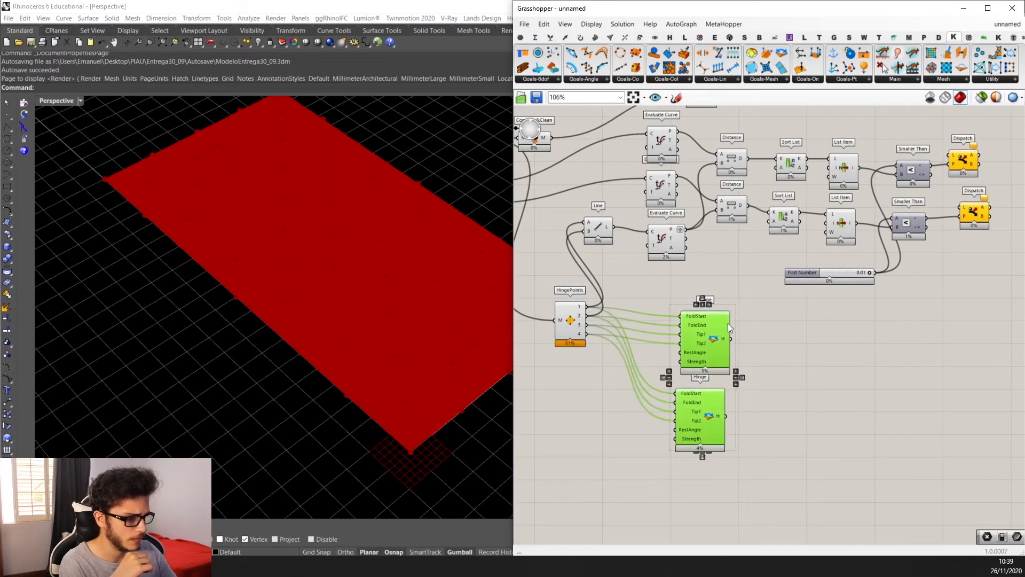
{"action": "scroll", "coordinate": [775, 331], "scroll_direction": "down", "scroll_amount": 3}
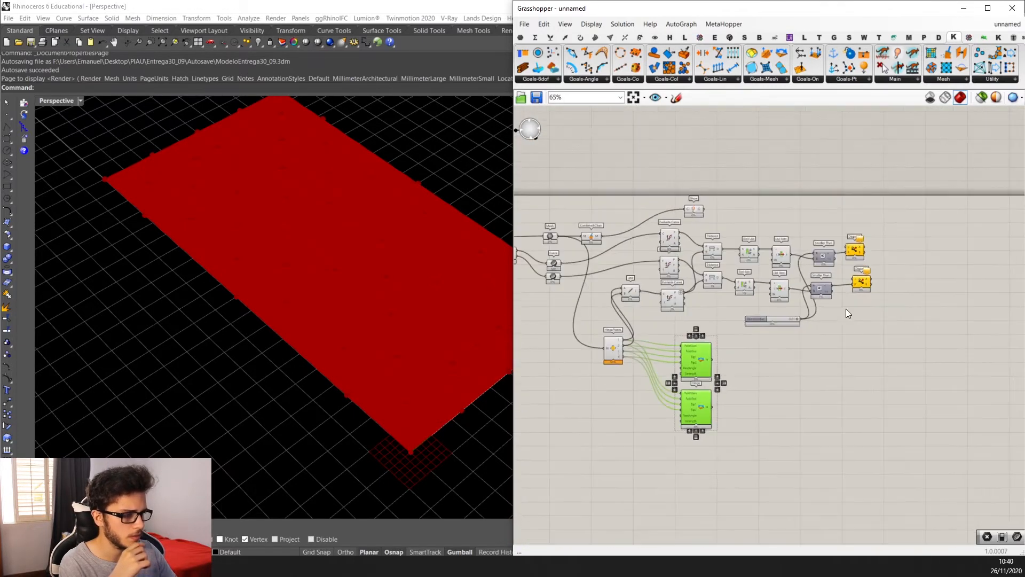
{"action": "scroll", "coordinate": [846, 309], "scroll_direction": "up", "scroll_amount": 3}
{"action": "scroll", "coordinate": [740, 363], "scroll_direction": "up", "scroll_amount": 3}
{"action": "left_click", "coordinate": [731, 362]}
{"action": "scroll", "coordinate": [764, 302], "scroll_direction": "down", "scroll_amount": 3}
{"action": "left_click_drag", "start_coordinate": [554, 387], "coordinate": [853, 169]}
{"action": "scroll", "coordinate": [848, 184], "scroll_direction": "up", "scroll_amount": 1}
{"action": "left_click_drag", "start_coordinate": [596, 475], "coordinate": [867, 230]}
{"action": "scroll", "coordinate": [879, 302], "scroll_direction": "down", "scroll_amount": 2}
{"action": "scroll", "coordinate": [839, 268], "scroll_direction": "up", "scroll_amount": 3}
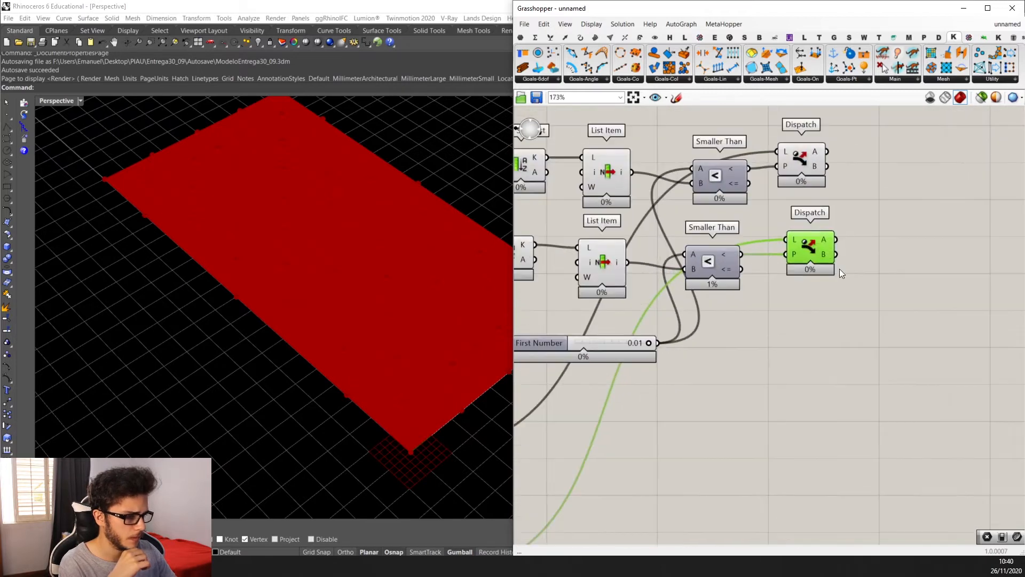
Flatten the i outputs of both the lower and the upper List Item components.
{"action": "scroll", "coordinate": [824, 240], "scroll_direction": "up", "scroll_amount": 2}
{"action": "scroll", "coordinate": [823, 239], "scroll_direction": "down", "scroll_amount": 2}
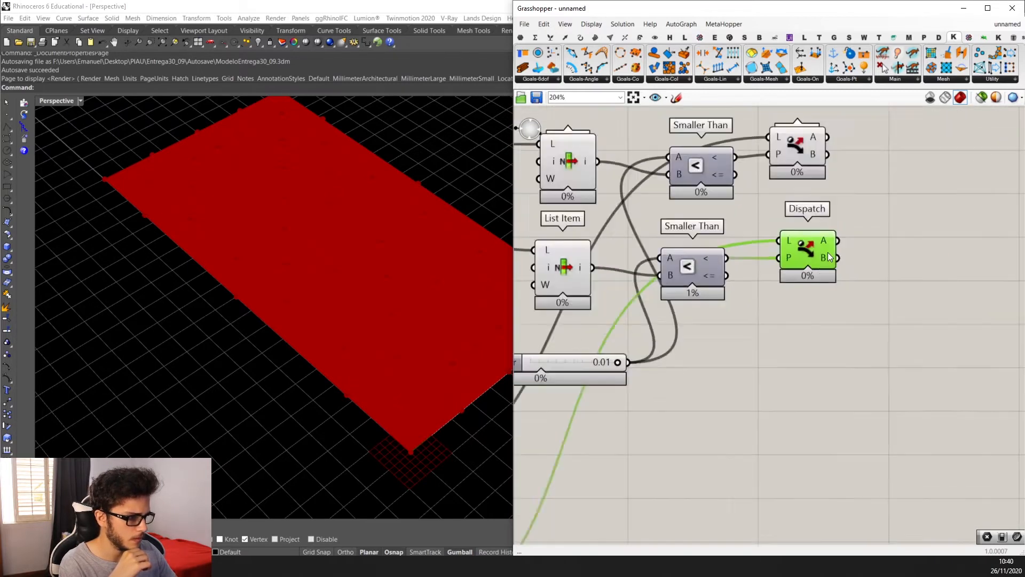
{"action": "mouse_move", "coordinate": [826, 253]}
{"action": "scroll", "coordinate": [826, 252], "scroll_direction": "up", "scroll_amount": 3}
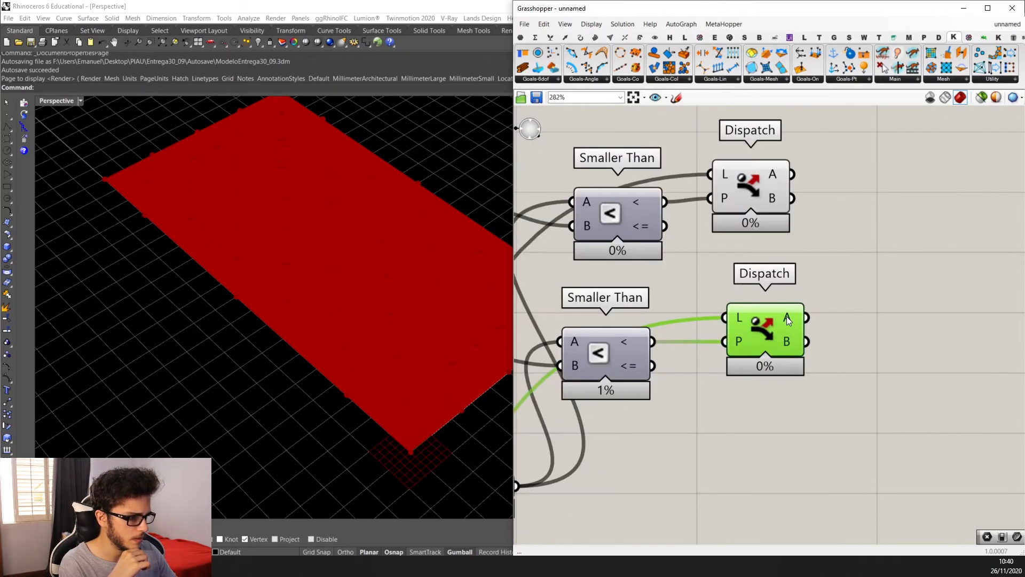
{"action": "scroll", "coordinate": [787, 316], "scroll_direction": "down", "scroll_amount": 3}
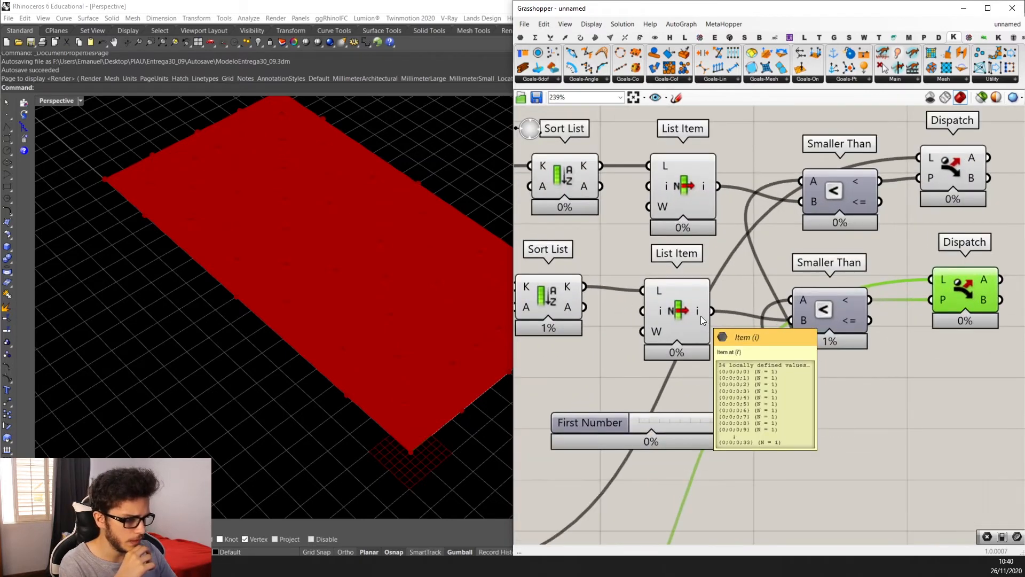
{"action": "right_click", "coordinate": [701, 317]}
{"action": "left_click", "coordinate": [742, 385]}
{"action": "scroll", "coordinate": [700, 315], "scroll_direction": "up", "scroll_amount": 2}
{"action": "right_click", "coordinate": [709, 188]}
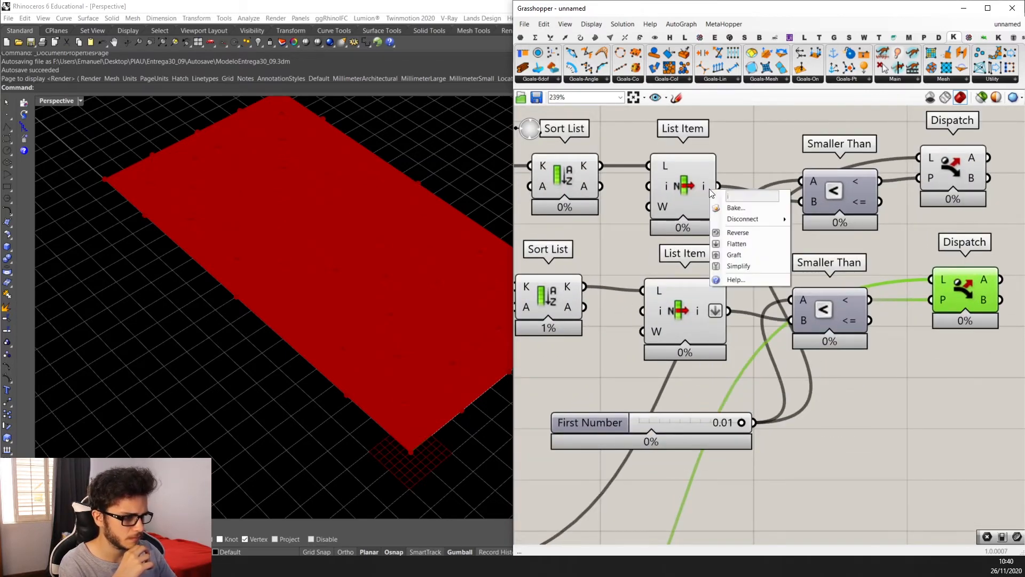
{"action": "left_click", "coordinate": [755, 249]}
{"action": "scroll", "coordinate": [767, 260], "scroll_direction": "down", "scroll_amount": 3}
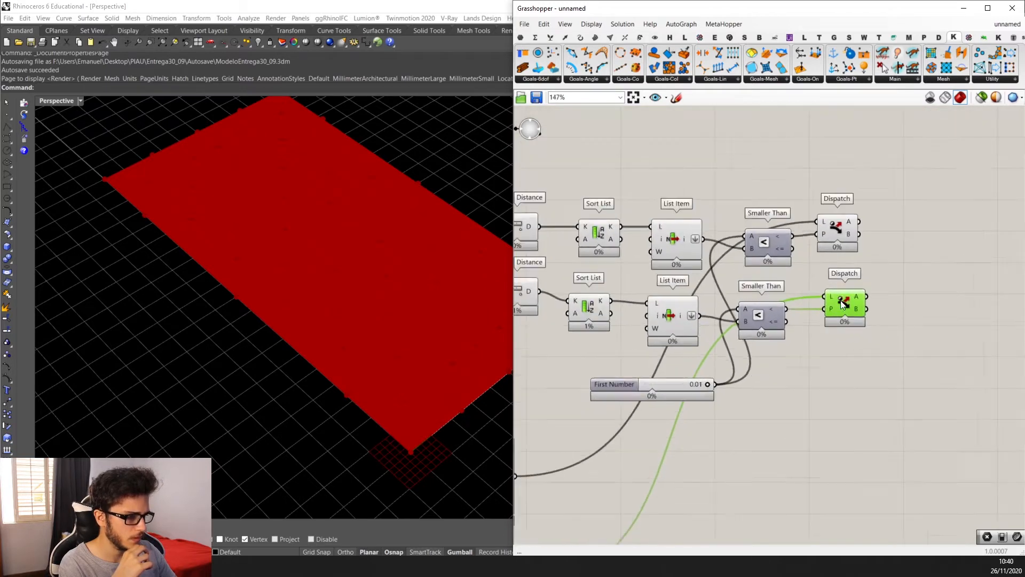
Inspect the A and B outputs of both Dispatch components to check how the hinges are split.
{"action": "scroll", "coordinate": [853, 294], "scroll_direction": "up", "scroll_amount": 2}
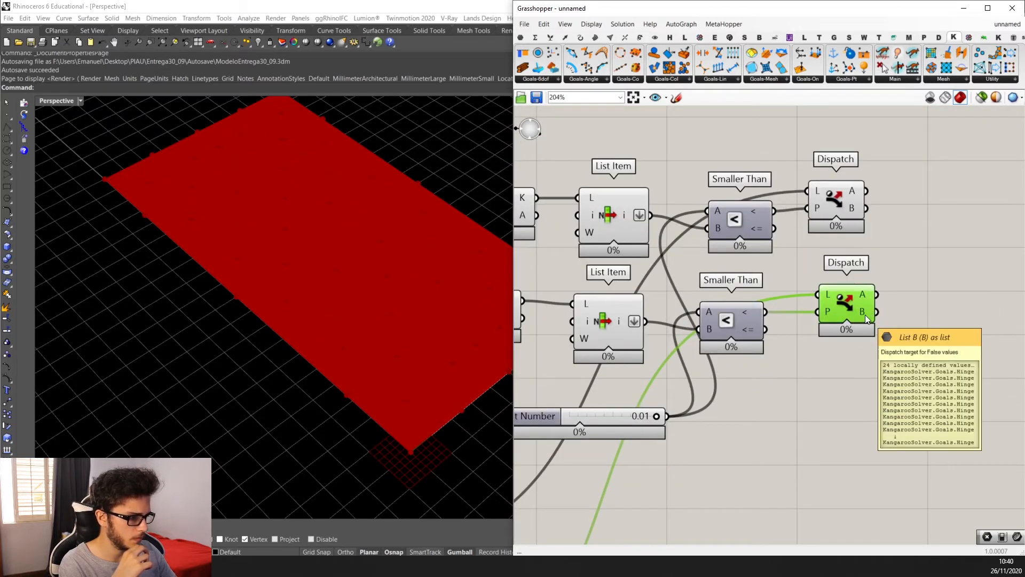
{"action": "mouse_move", "coordinate": [852, 191]}
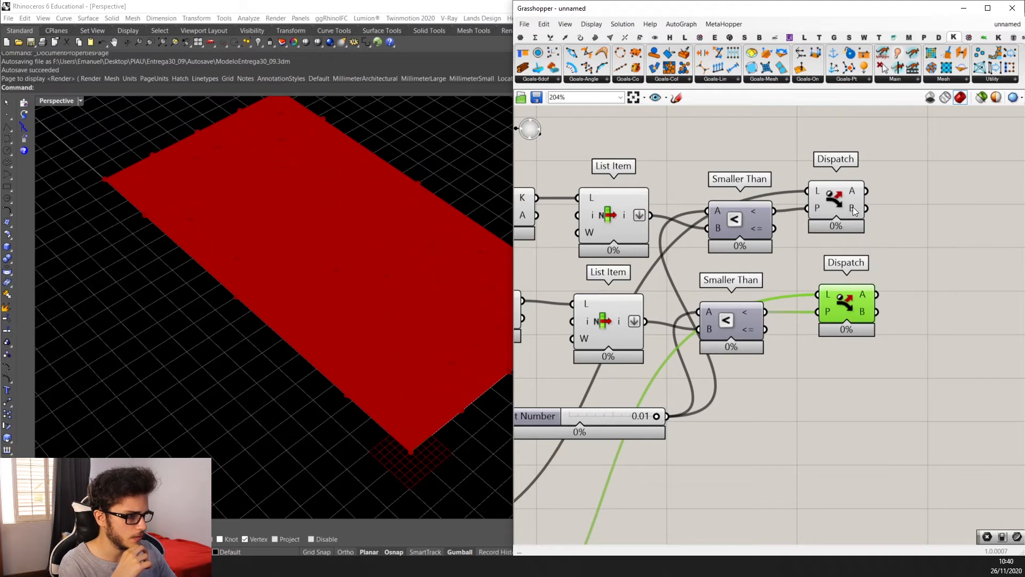
{"action": "scroll", "coordinate": [853, 206], "scroll_direction": "up", "scroll_amount": 1}
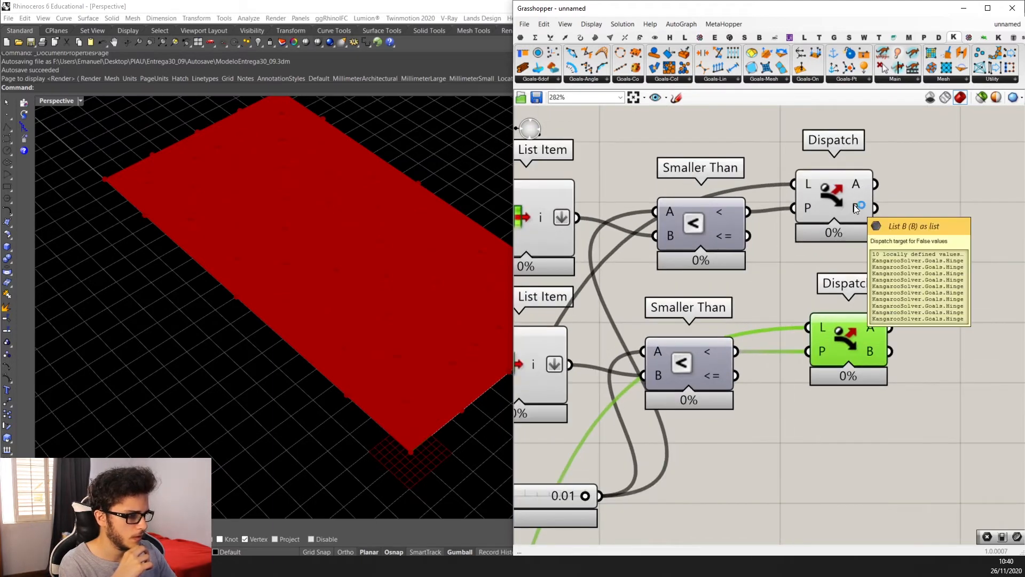
{"action": "scroll", "coordinate": [855, 209], "scroll_direction": "down", "scroll_amount": 3}
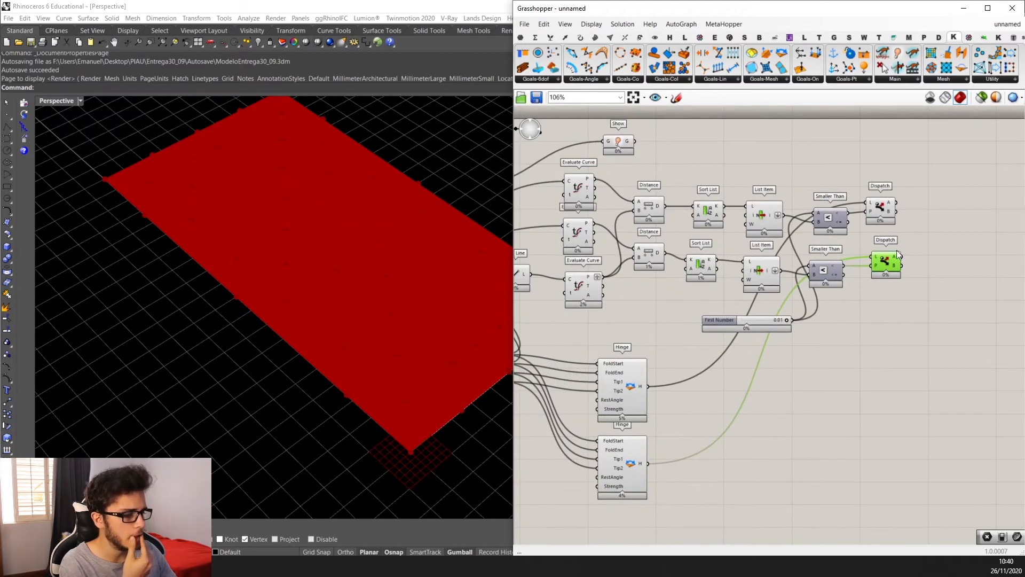
{"action": "scroll", "coordinate": [839, 269], "scroll_direction": "up", "scroll_amount": 1}
{"action": "scroll", "coordinate": [839, 270], "scroll_direction": "up", "scroll_amount": 1}
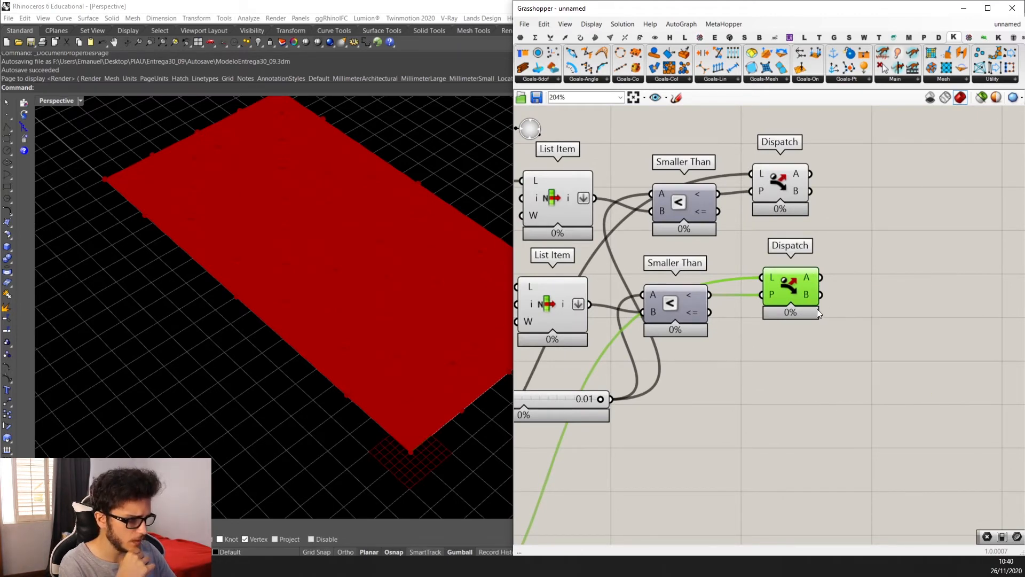
{"action": "scroll", "coordinate": [812, 294], "scroll_direction": "down", "scroll_amount": 5}
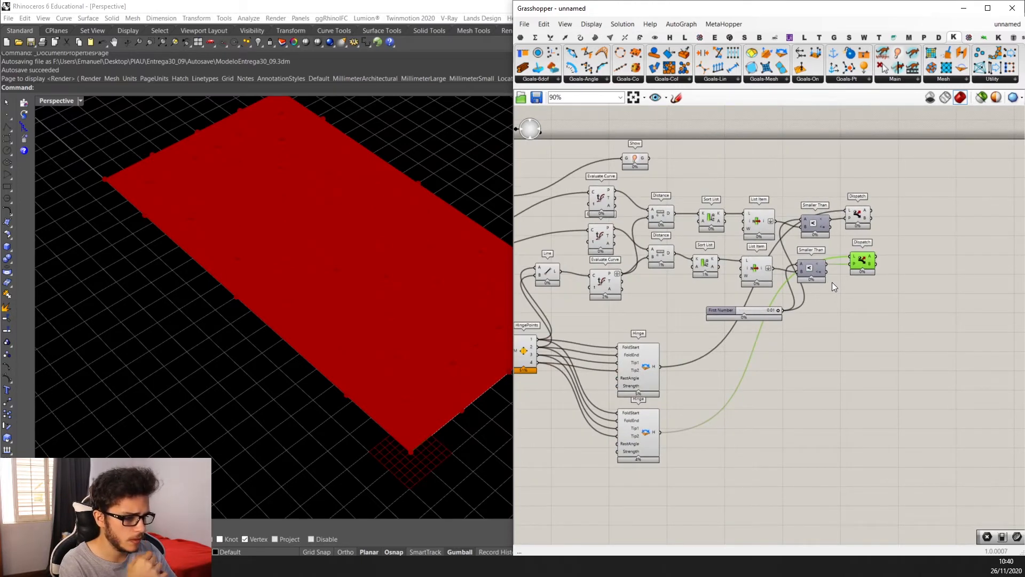
{"action": "scroll", "coordinate": [834, 291], "scroll_direction": "up", "scroll_amount": 2}
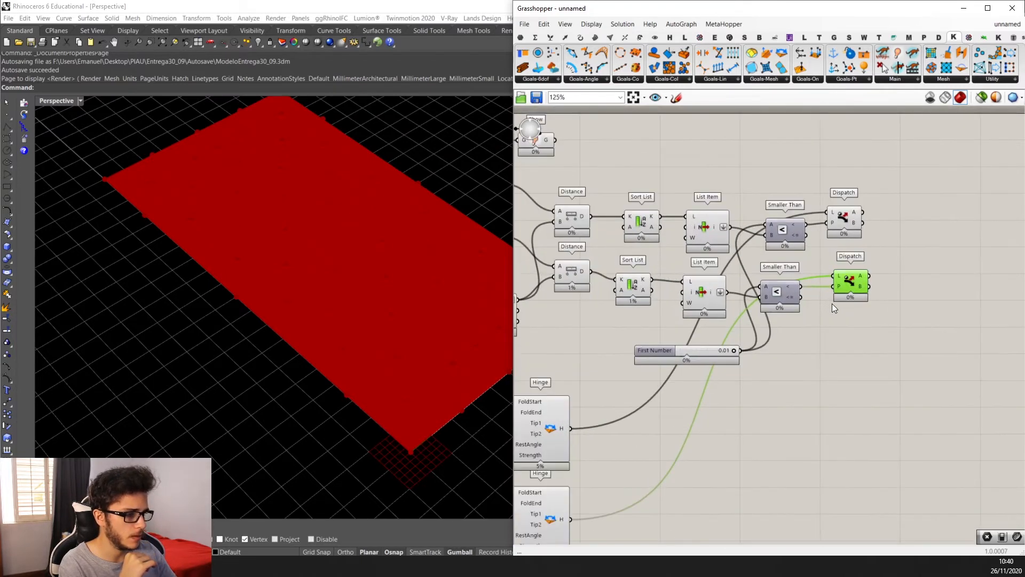
{"action": "scroll", "coordinate": [828, 305], "scroll_direction": "up", "scroll_amount": 3}
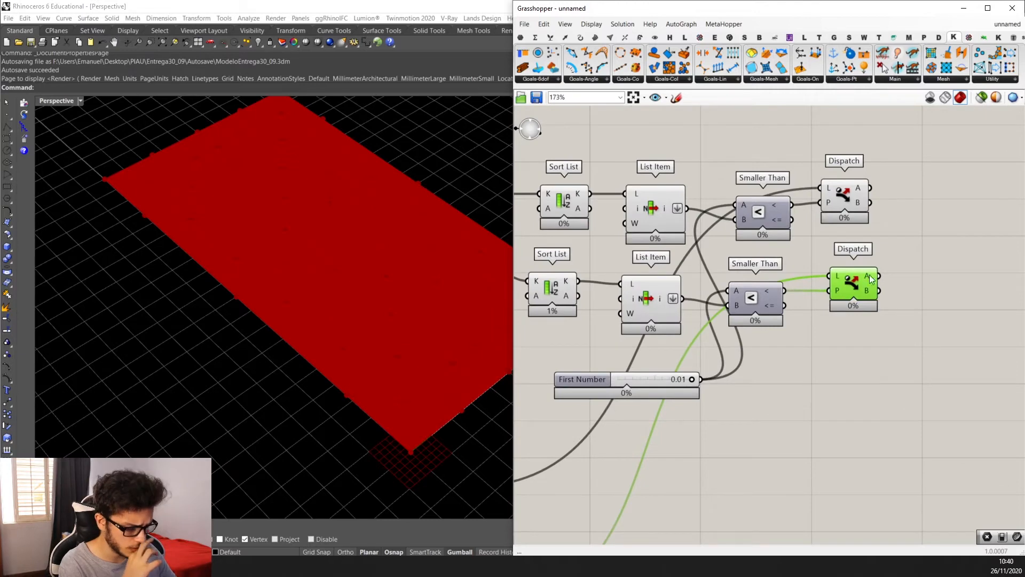
{"action": "scroll", "coordinate": [866, 254], "scroll_direction": "down", "scroll_amount": 2}
{"action": "scroll", "coordinate": [867, 254], "scroll_direction": "down", "scroll_amount": 1}
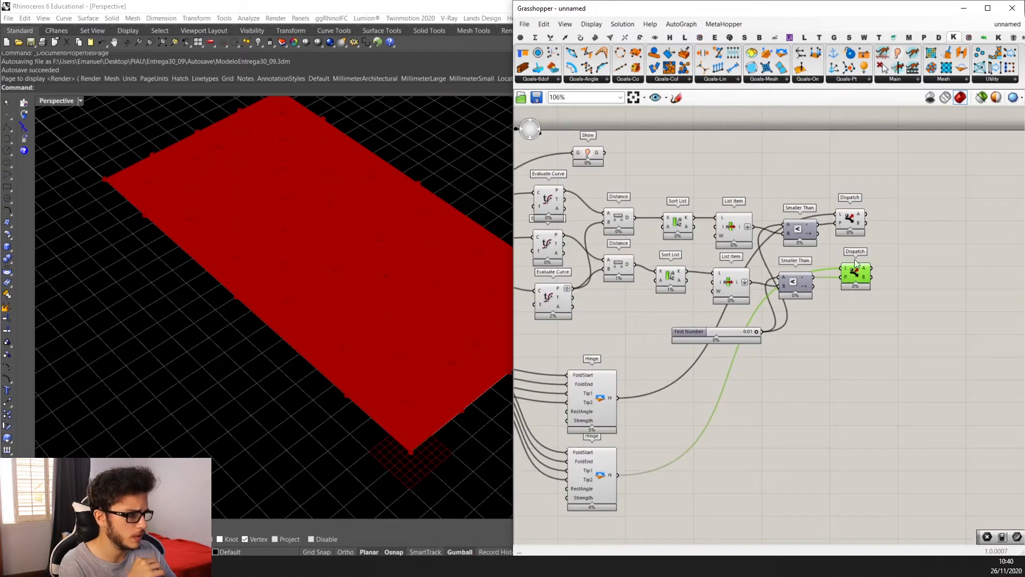
Move the upper Dispatch slightly farther from the upper Smaller Than to line it up with the lower Dispatch.
{"action": "left_click", "coordinate": [864, 217]}
{"action": "scroll", "coordinate": [863, 214], "scroll_direction": "up", "scroll_amount": 4}
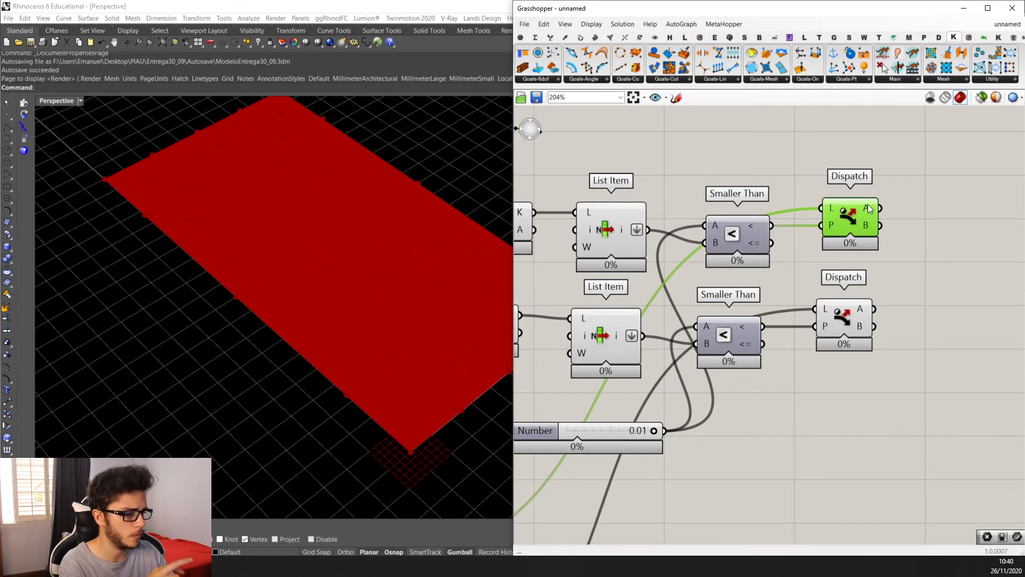
{"action": "scroll", "coordinate": [868, 239], "scroll_direction": "down", "scroll_amount": 4}
{"action": "scroll", "coordinate": [816, 271], "scroll_direction": "up", "scroll_amount": 1}
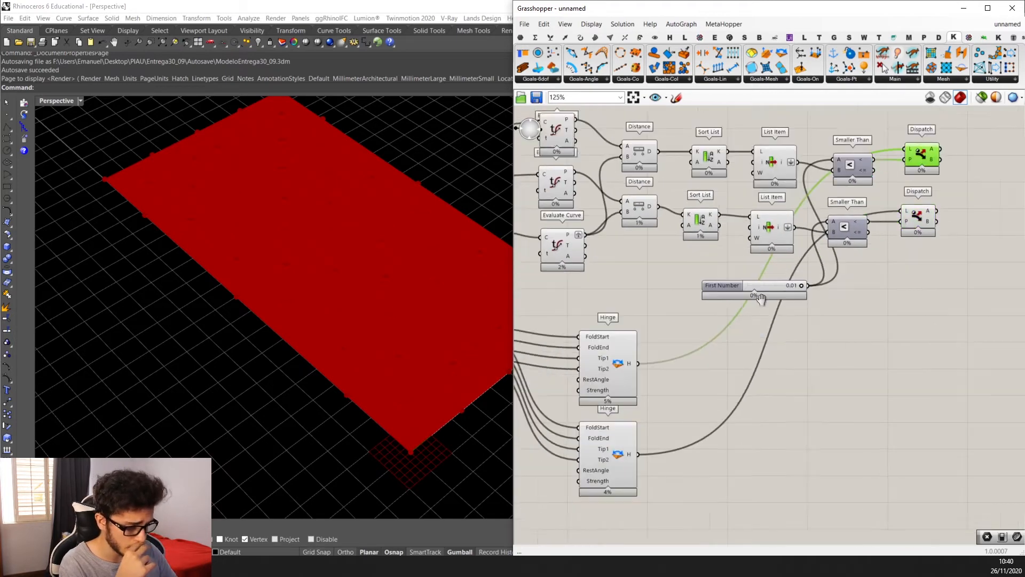
Reposition the upper Hinge so the two Hinge components are vertically aligned with a wider gap between them.
{"action": "right_click_drag", "start_coordinate": [704, 351], "coordinate": [769, 315]}
{"action": "left_click", "coordinate": [694, 324]}
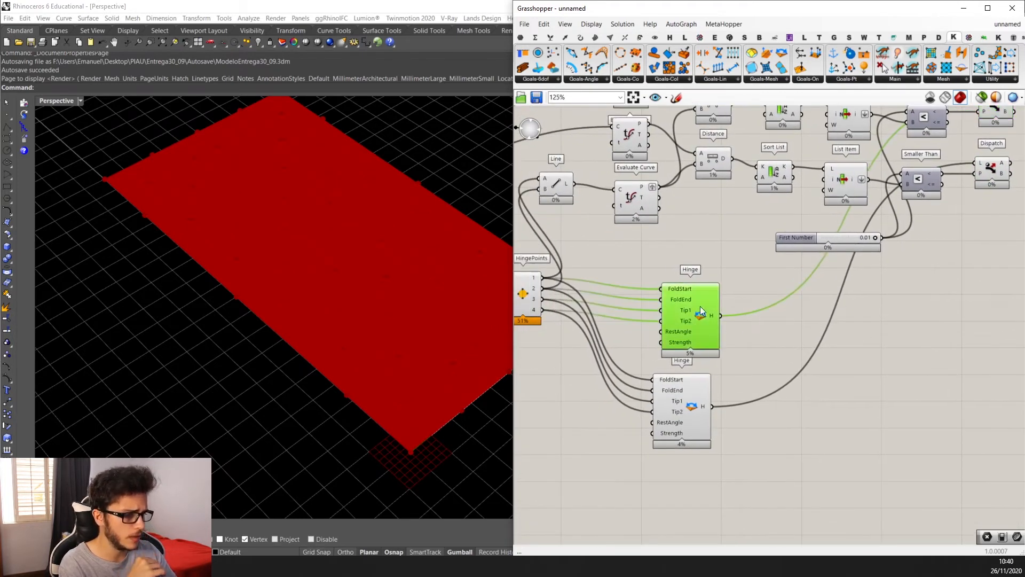
{"action": "left_click_drag", "start_coordinate": [675, 318], "coordinate": [691, 299]}
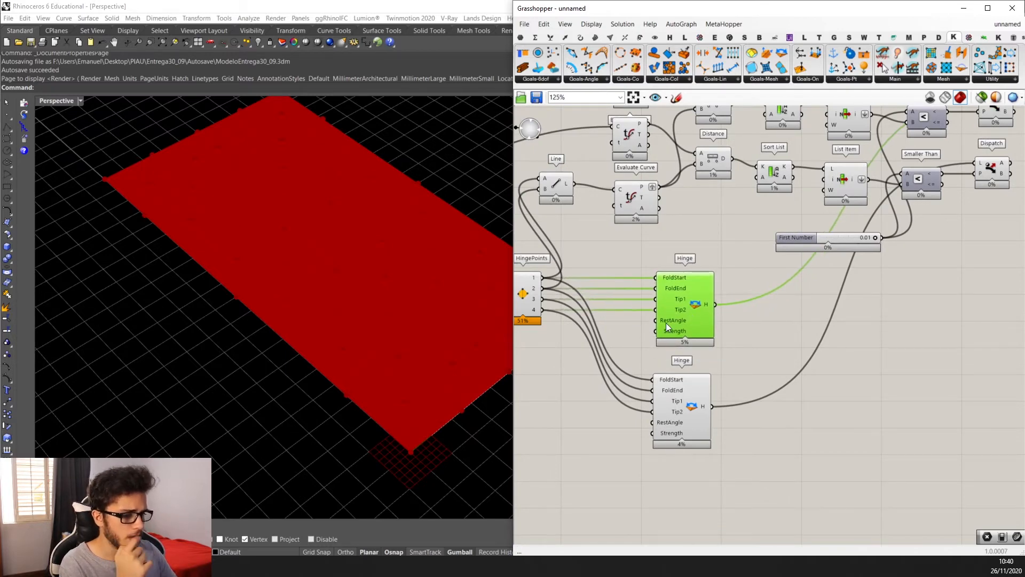
{"action": "scroll", "coordinate": [675, 330], "scroll_direction": "up", "scroll_amount": 3}
{"action": "scroll", "coordinate": [662, 323], "scroll_direction": "down", "scroll_amount": 3}
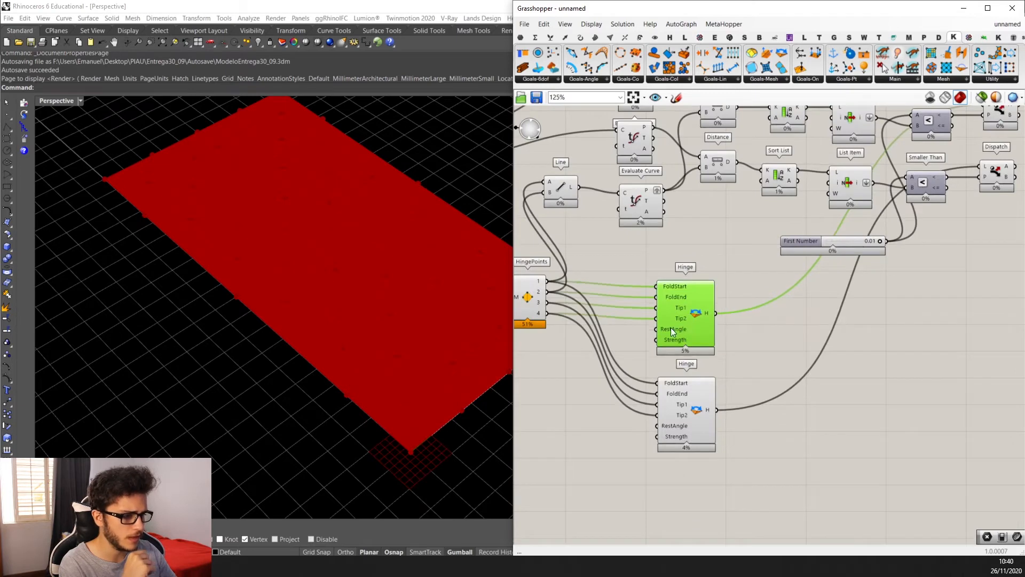
Examine the description of the RestAngle input on the lower Hinge component.
{"action": "scroll", "coordinate": [668, 331], "scroll_direction": "up", "scroll_amount": 1}
{"action": "scroll", "coordinate": [658, 339], "scroll_direction": "up", "scroll_amount": 2}
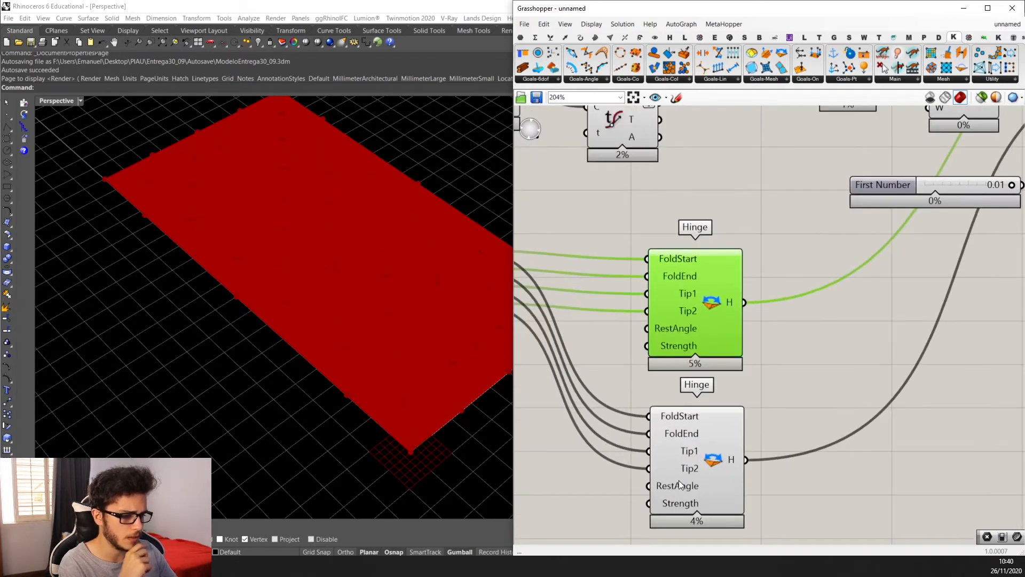
{"action": "right_click_drag", "start_coordinate": [691, 510], "coordinate": [721, 448]}
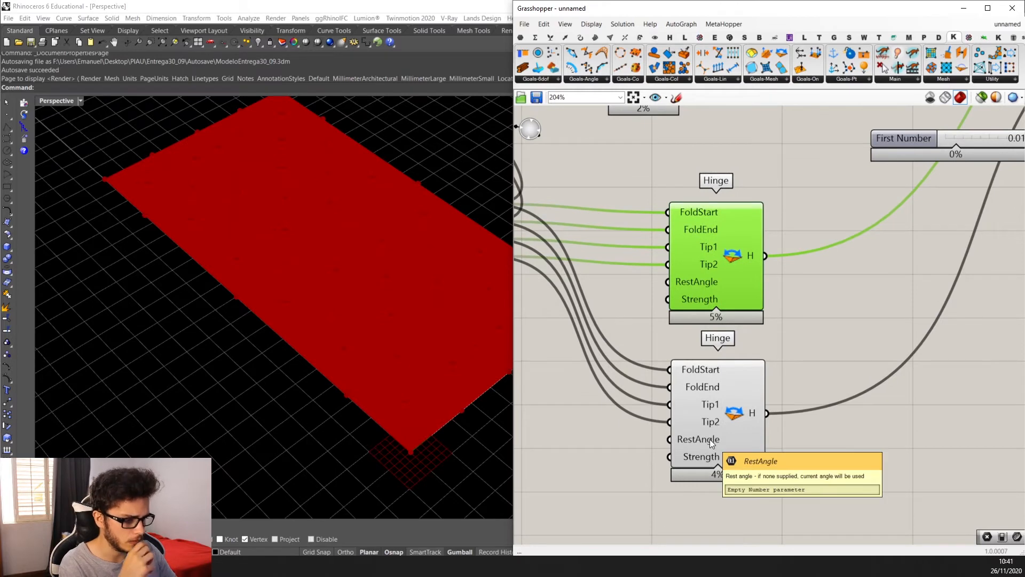
{"action": "scroll", "coordinate": [738, 425], "scroll_direction": "down", "scroll_amount": 2}
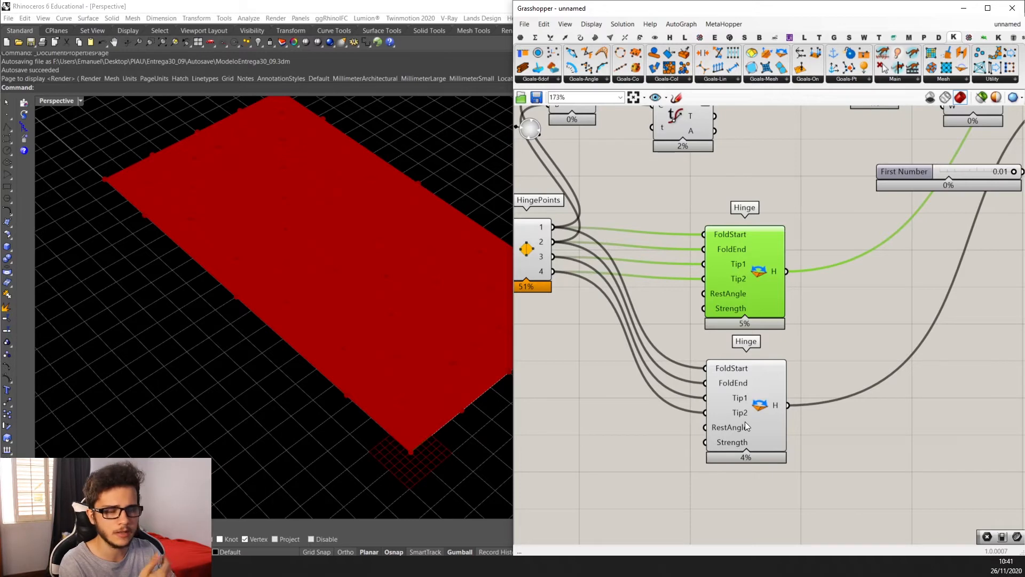
{"action": "scroll", "coordinate": [810, 367], "scroll_direction": "down", "scroll_amount": 2}
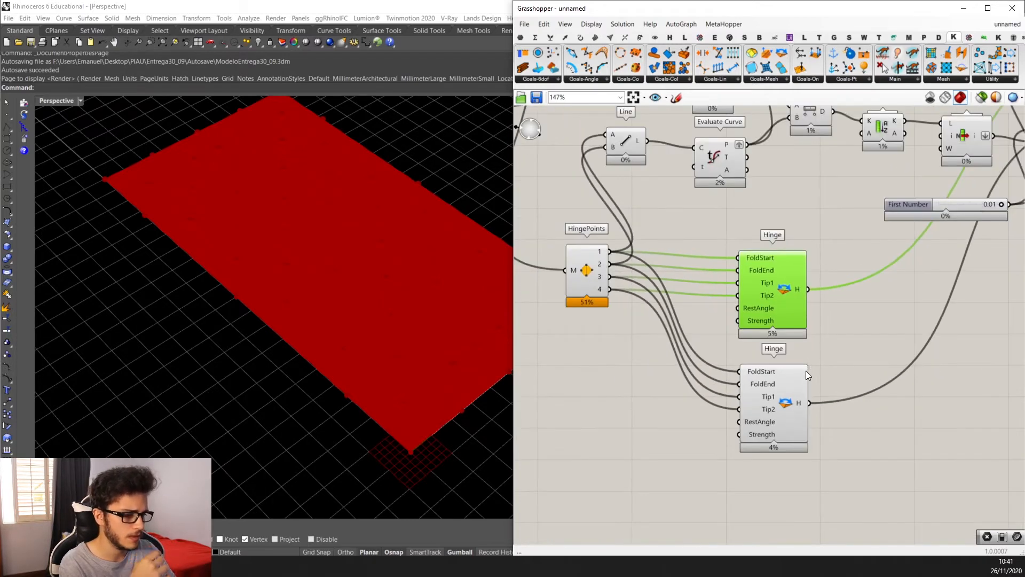
{"action": "mouse_move", "coordinate": [807, 373]}
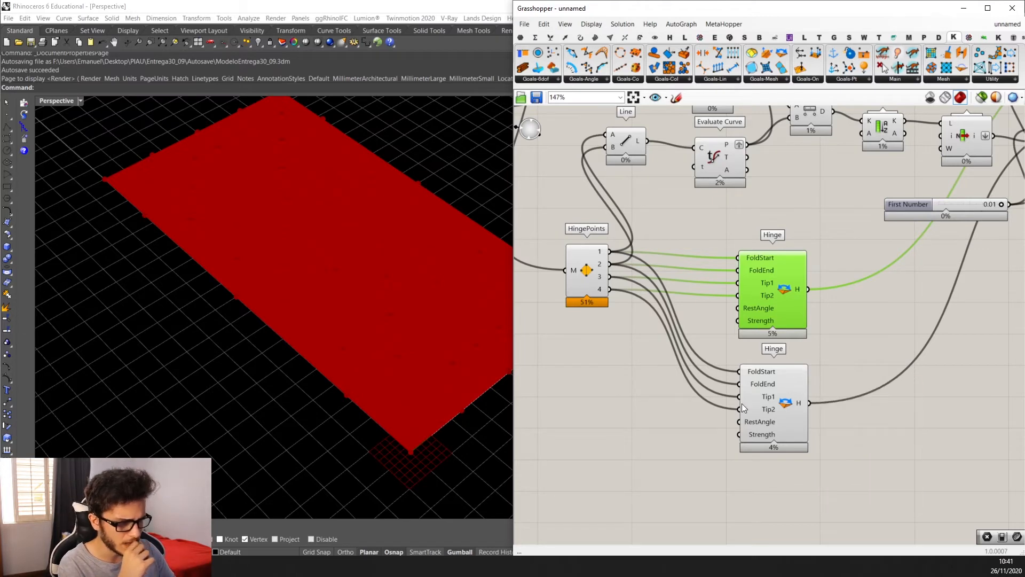
Add a Multiplication component before the lower Hinge and place a duplicate of it above.
{"action": "right_click_drag", "start_coordinate": [773, 389], "coordinate": [799, 377]}
{"action": "scroll", "coordinate": [725, 406], "scroll_direction": "up", "scroll_amount": 2}
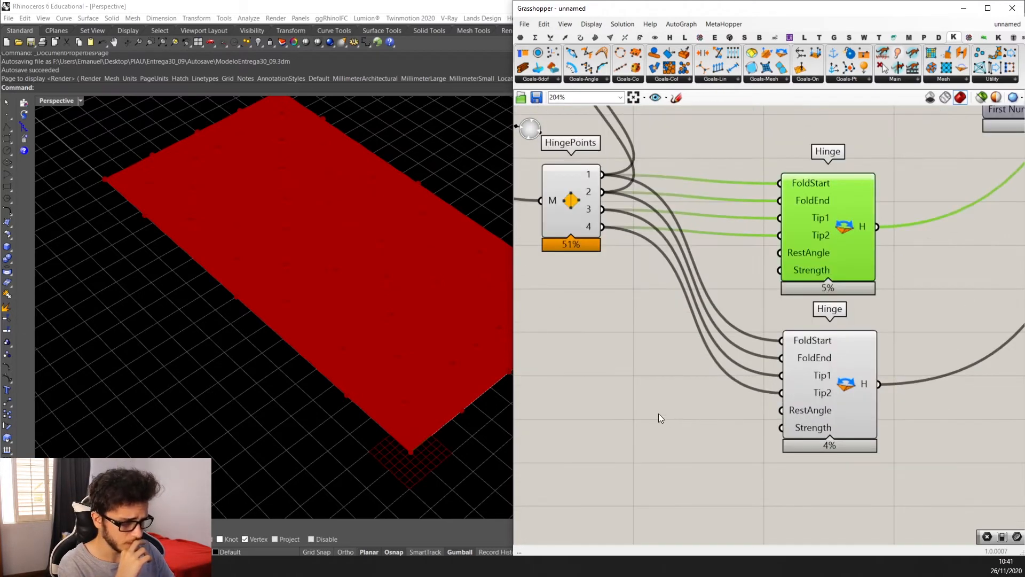
{"action": "double_click", "coordinate": [658, 413]}
{"action": "type", "text": "mulr"}
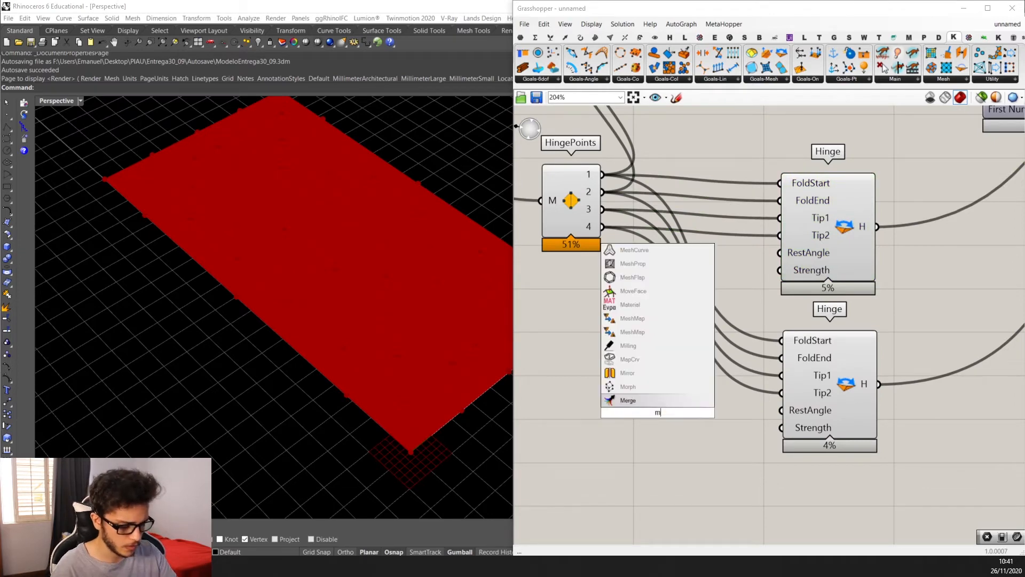
{"action": "key", "text": "BackSpace"}
{"action": "key", "text": "Up"}
{"action": "key", "text": "Up"}
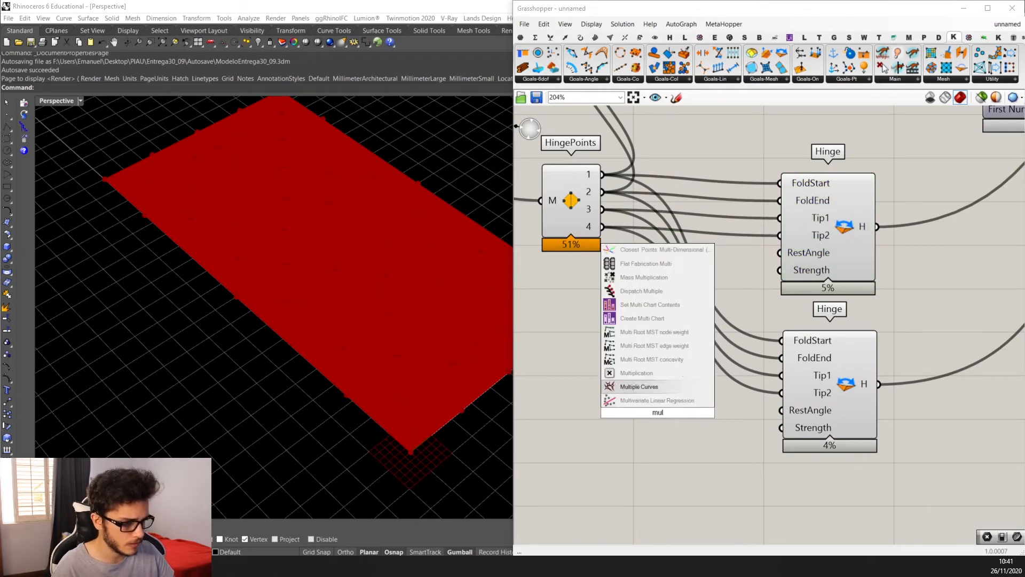
{"action": "key", "text": "Return"}
{"action": "left_click", "coordinate": [664, 410]}
{"action": "left_click_drag", "start_coordinate": [664, 412], "coordinate": [662, 310], "text": "alt"}
Add a 0 to 1.000 number slider before the Multiplication components and connect it to both A inputs.
{"action": "scroll", "coordinate": [681, 369], "scroll_direction": "down", "scroll_amount": 3}
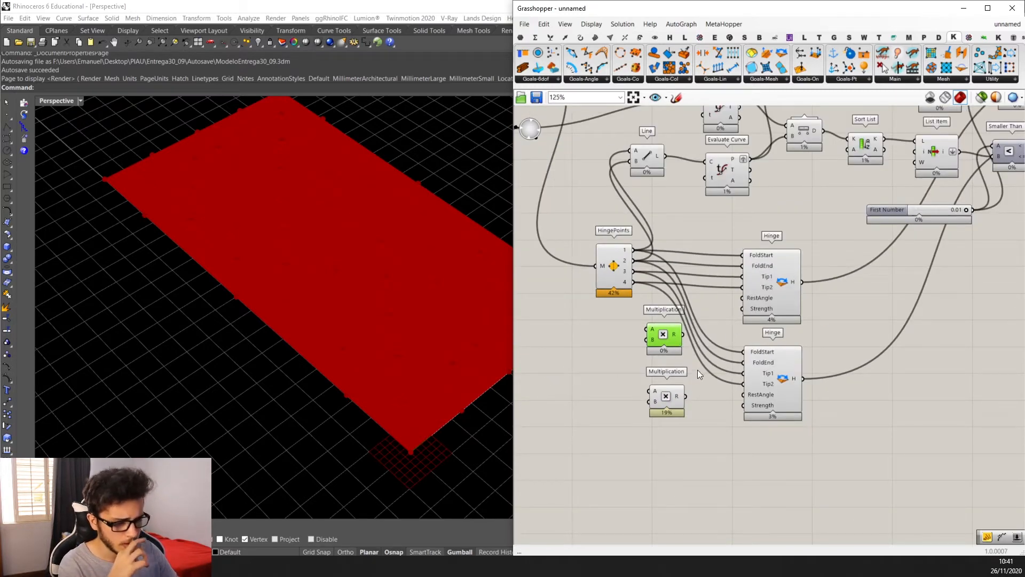
{"action": "scroll", "coordinate": [742, 318], "scroll_direction": "down", "scroll_amount": 3}
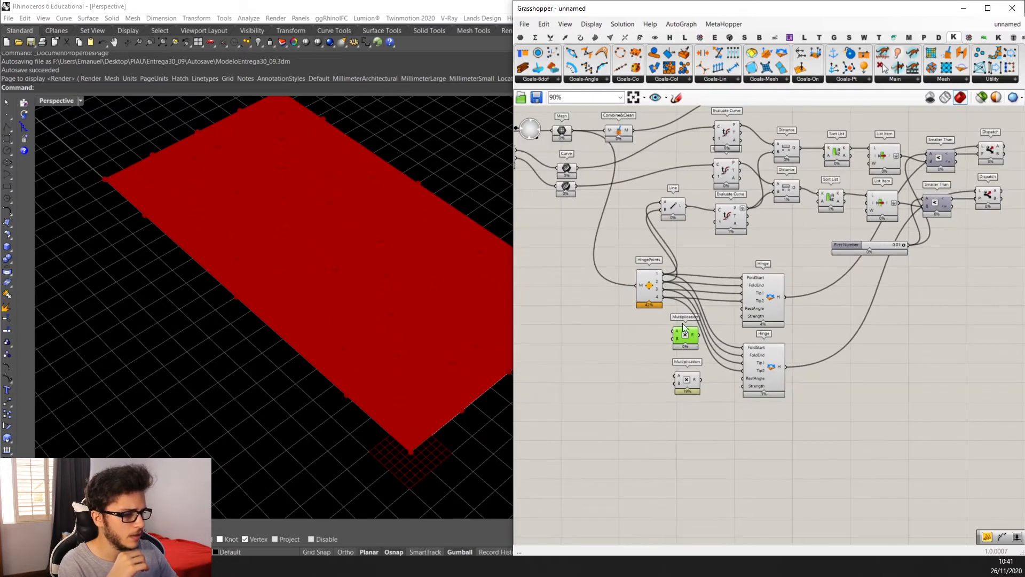
{"action": "scroll", "coordinate": [670, 342], "scroll_direction": "up", "scroll_amount": 3}
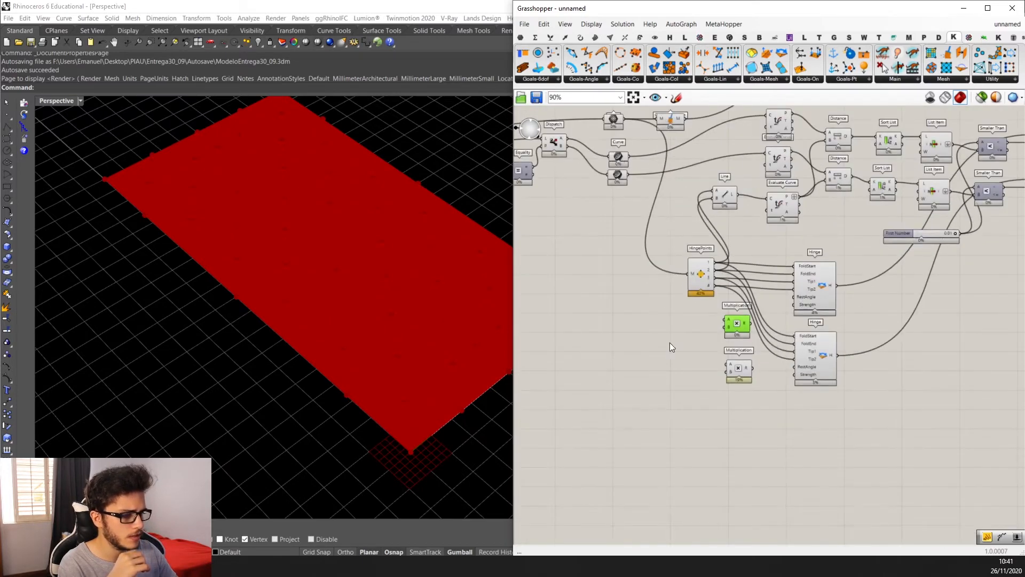
{"action": "scroll", "coordinate": [810, 320], "scroll_direction": "up", "scroll_amount": 1}
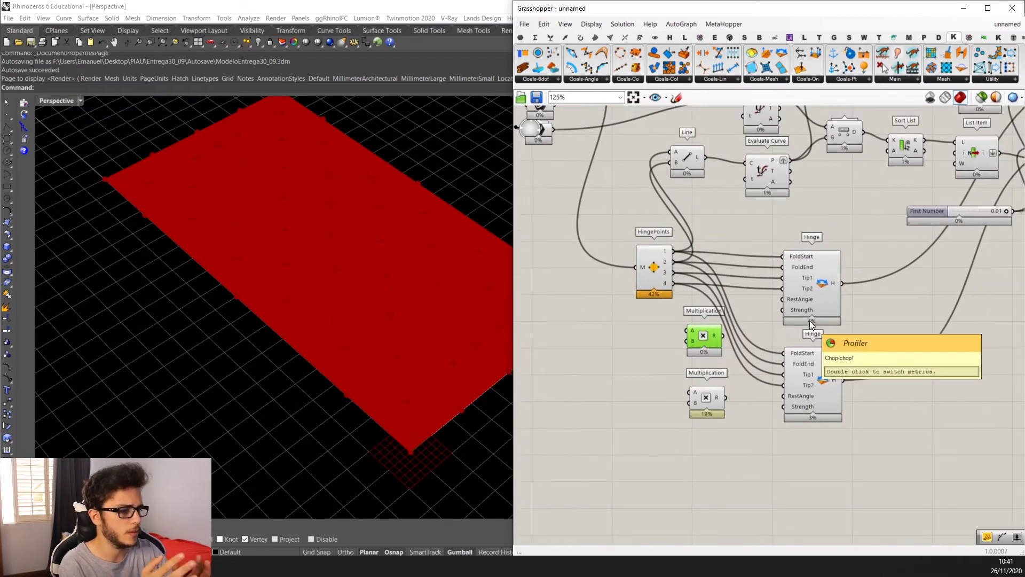
{"action": "right_click_drag", "start_coordinate": [605, 387], "coordinate": [635, 392]}
{"action": "double_click", "coordinate": [636, 392]}
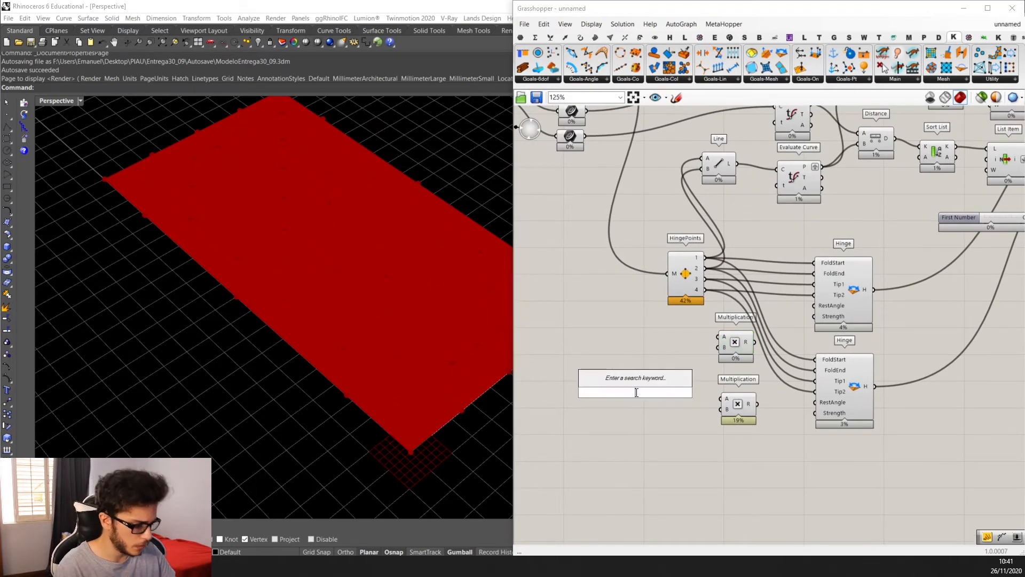
{"action": "type", "text": "0<1.000"}
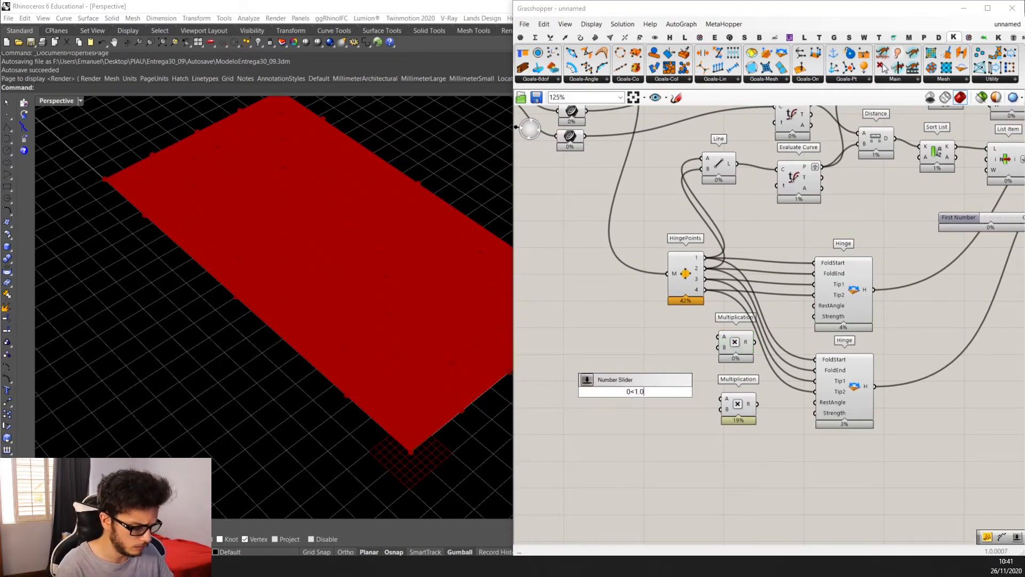
{"action": "key", "text": "Return"}
{"action": "scroll", "coordinate": [635, 392], "scroll_direction": "up", "scroll_amount": 3}
{"action": "left_click_drag", "start_coordinate": [701, 392], "coordinate": [763, 302]}
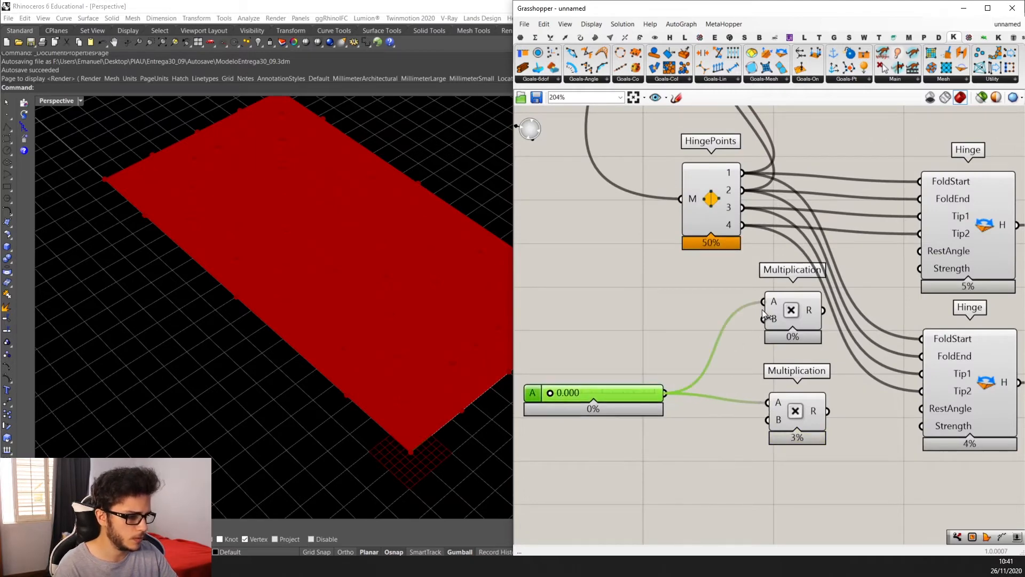
{"action": "scroll", "coordinate": [803, 374], "scroll_direction": "down", "scroll_amount": 3}
{"action": "right_click_drag", "start_coordinate": [828, 350], "coordinate": [810, 354]}
{"action": "scroll", "coordinate": [852, 318], "scroll_direction": "up", "scroll_amount": 1}
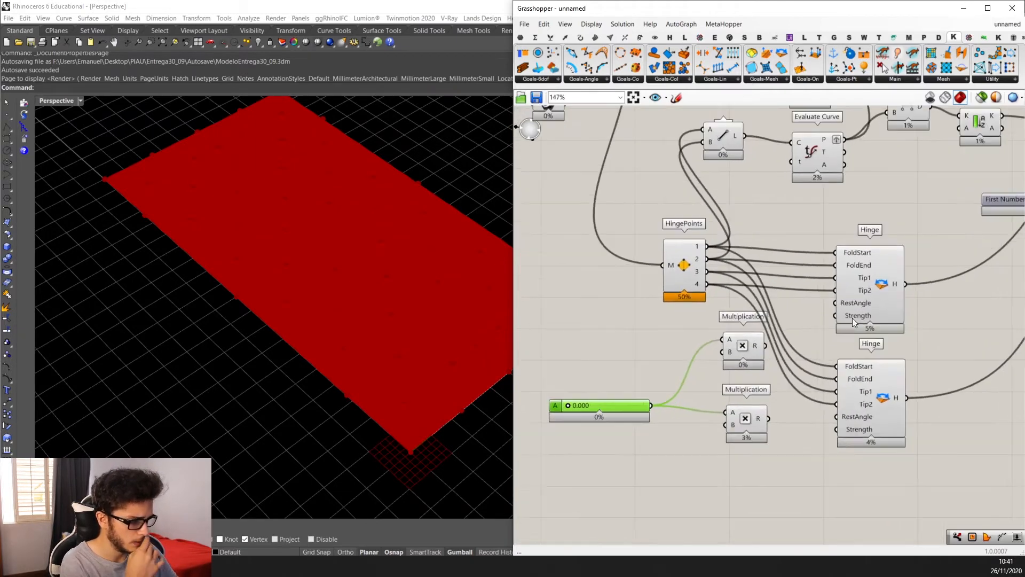
{"action": "scroll", "coordinate": [801, 348], "scroll_direction": "down", "scroll_amount": 3}
{"action": "scroll", "coordinate": [770, 366], "scroll_direction": "up", "scroll_amount": 3}
{"action": "left_click_drag", "start_coordinate": [742, 443], "coordinate": [709, 322]}
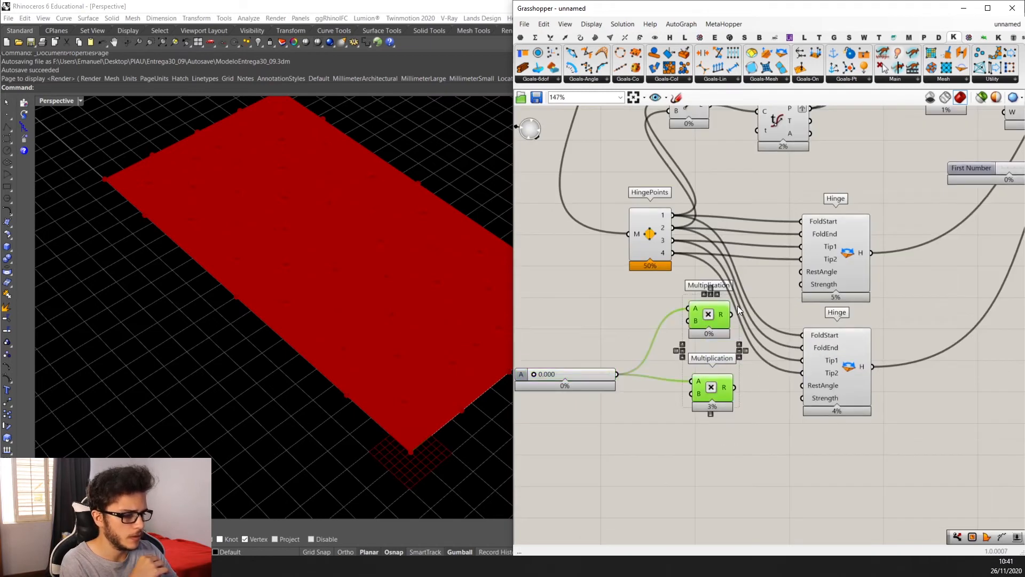
{"action": "scroll", "coordinate": [702, 393], "scroll_direction": "down", "scroll_amount": 1}
{"action": "left_click", "coordinate": [659, 399]}
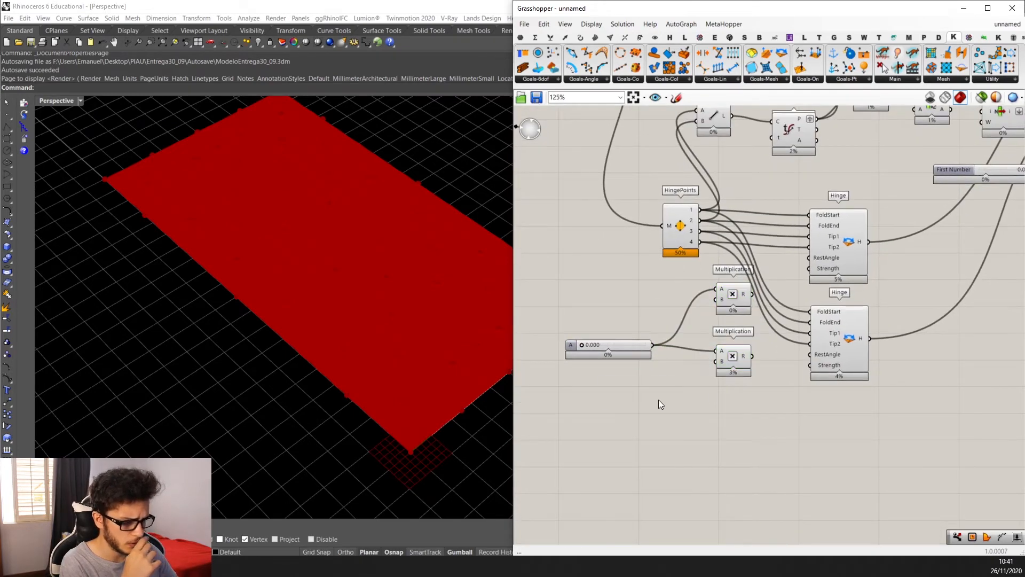
Add a Pi component below the 0.000 slider and connect it to the B inputs of both Multiplication components.
{"action": "double_click", "coordinate": [656, 399]}
{"action": "type", "text": "pi"}
{"action": "key", "text": "Return"}
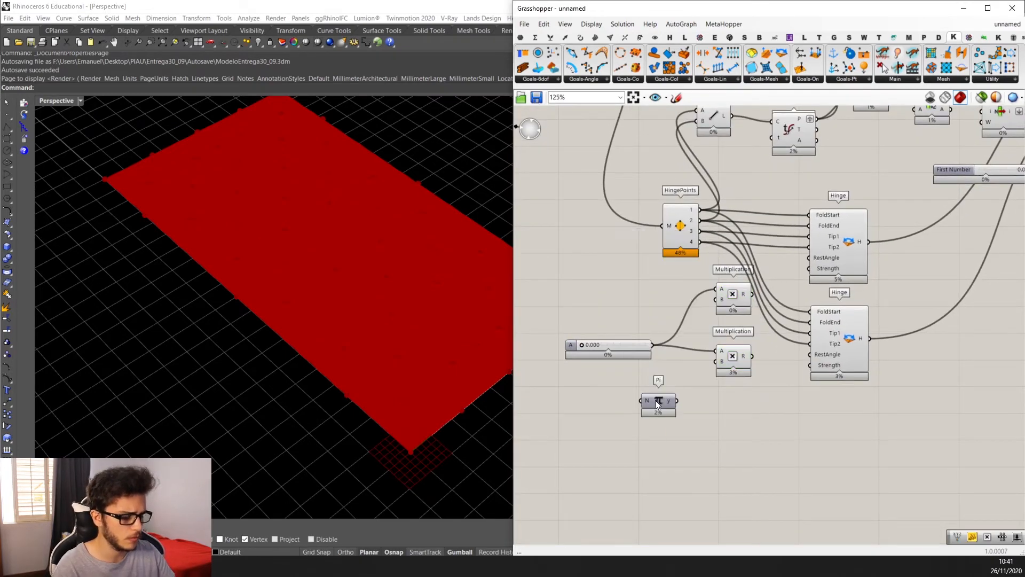
{"action": "scroll", "coordinate": [655, 399], "scroll_direction": "up", "scroll_amount": 1}
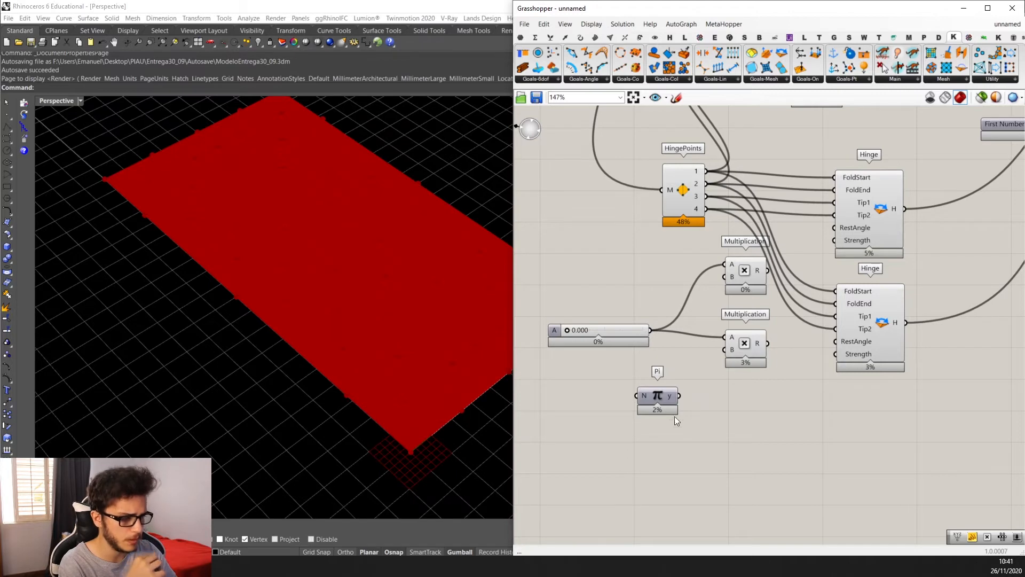
{"action": "left_click_drag", "start_coordinate": [679, 396], "coordinate": [725, 349]}
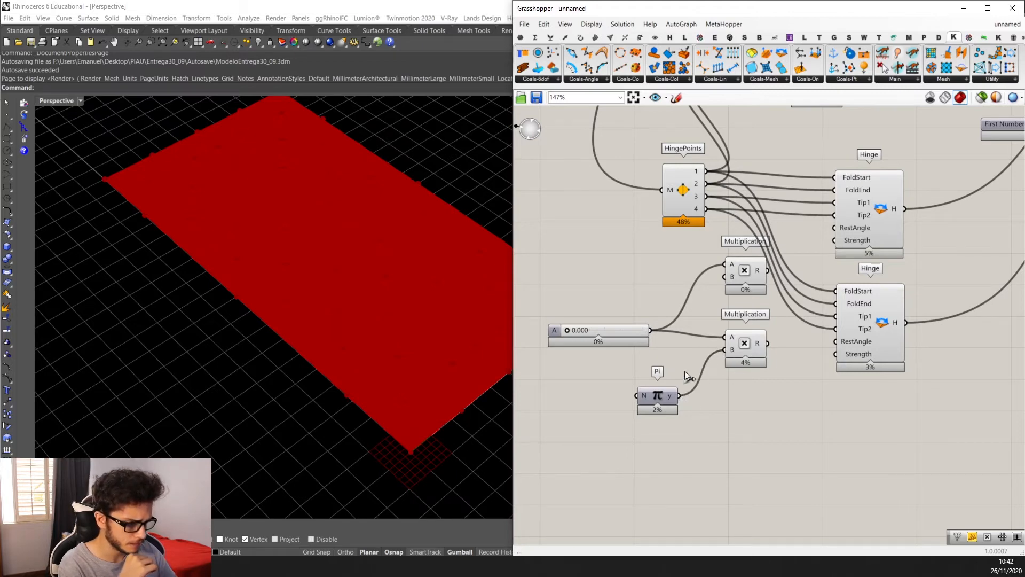
{"action": "left_click_drag", "start_coordinate": [679, 396], "coordinate": [717, 284]}
{"action": "left_click_drag", "start_coordinate": [661, 402], "coordinate": [628, 394]}
Add a Negative component after the lower Multiplication and feed it that Multiplication's result.
{"action": "double_click", "coordinate": [754, 399]}
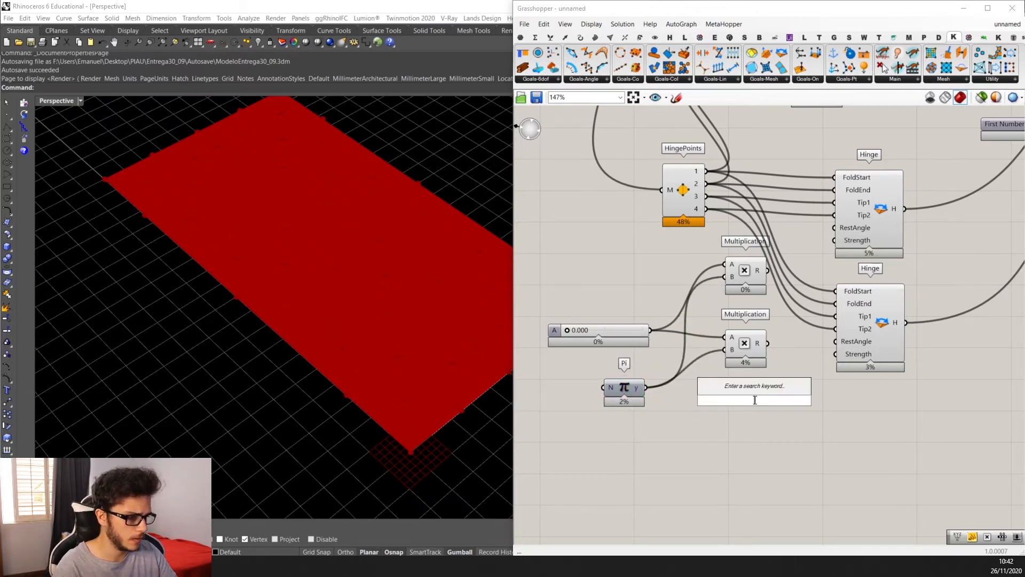
{"action": "type", "text": "neg"}
{"action": "left_click", "coordinate": [728, 374]}
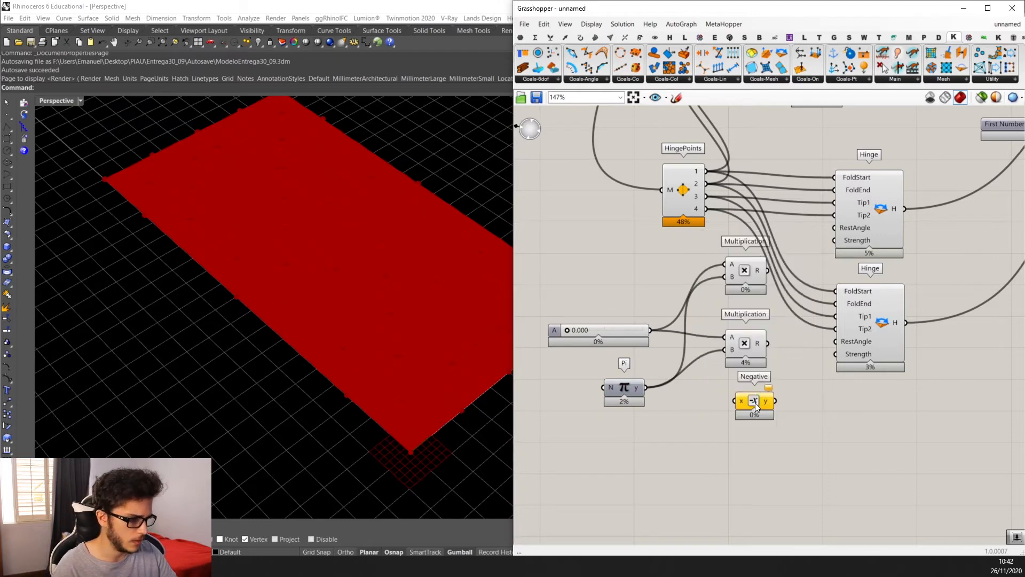
{"action": "left_click_drag", "start_coordinate": [733, 408], "coordinate": [795, 335]}
Connect the upper Multiplication to the upper Hinge's RestAngle and the Negative to the lower Hinge's RestAngle, lining up the Hinges.
{"action": "scroll", "coordinate": [779, 342], "scroll_direction": "up", "scroll_amount": 2}
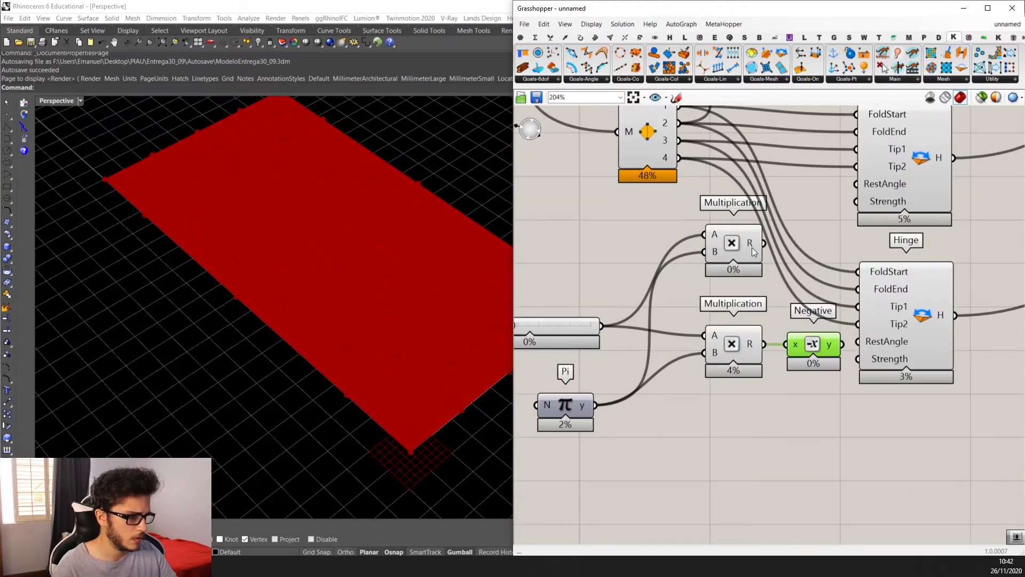
{"action": "right_click_drag", "start_coordinate": [751, 248], "coordinate": [719, 285]}
{"action": "left_click_drag", "start_coordinate": [726, 281], "coordinate": [816, 222]}
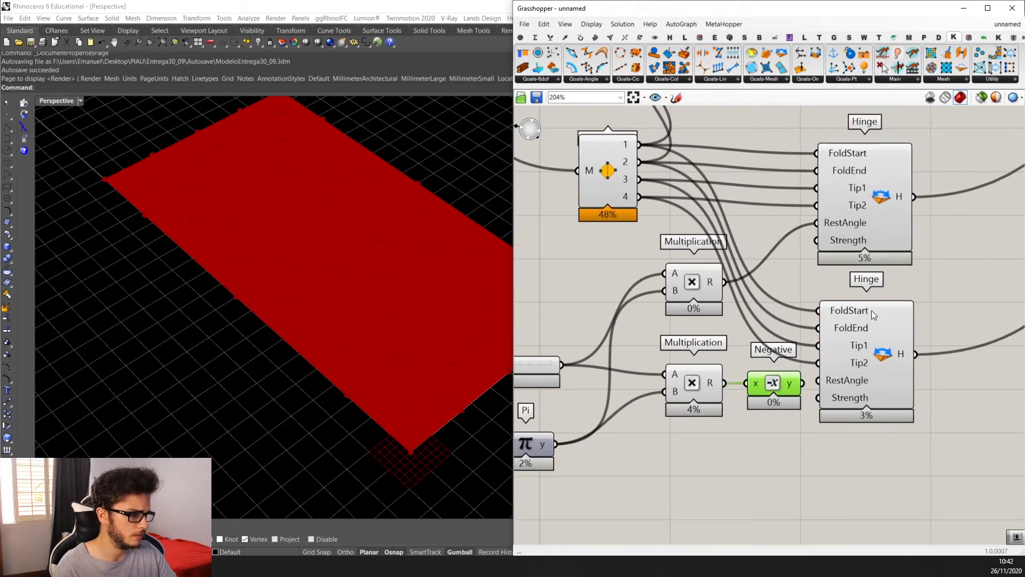
{"action": "left_click_drag", "start_coordinate": [844, 360], "coordinate": [857, 358]}
{"action": "scroll", "coordinate": [846, 358], "scroll_direction": "down", "scroll_amount": 4}
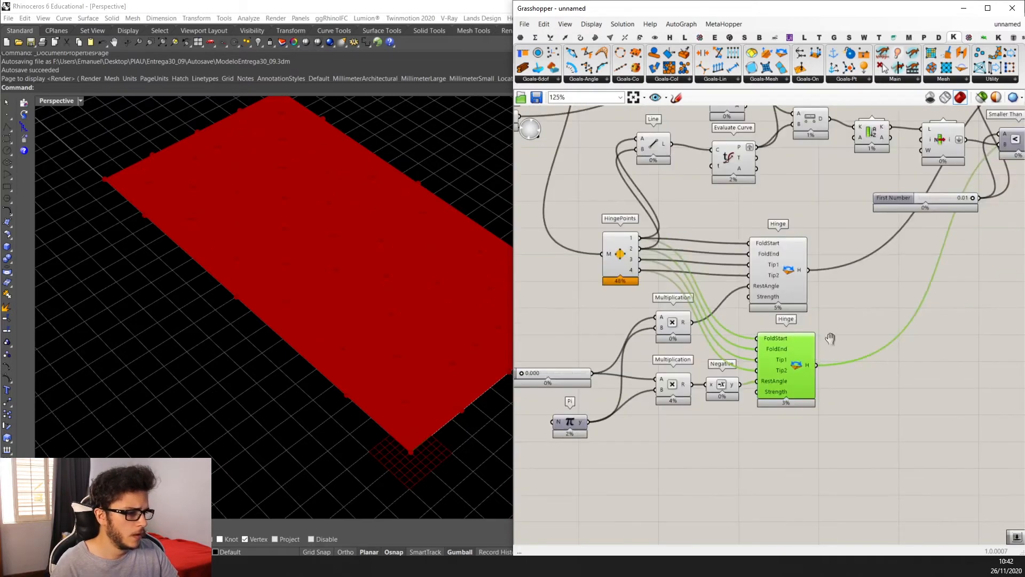
{"action": "left_click", "coordinate": [809, 233]}
Examine the rest-angle wiring of both Hinge components and the output value of the Negative component.
{"action": "scroll", "coordinate": [764, 299], "scroll_direction": "up", "scroll_amount": 2}
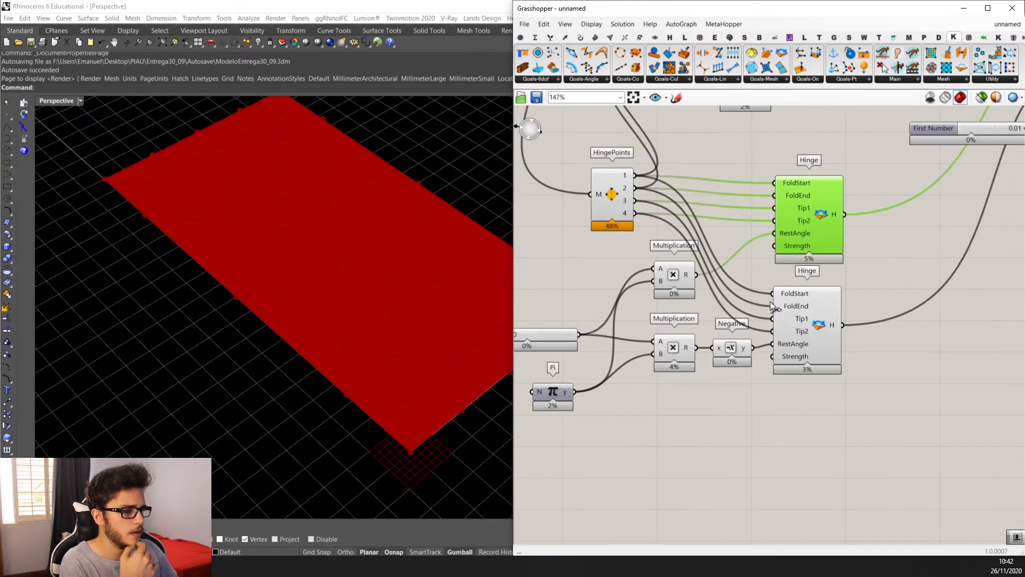
{"action": "scroll", "coordinate": [749, 339], "scroll_direction": "up", "scroll_amount": 1}
{"action": "scroll", "coordinate": [749, 339], "scroll_direction": "down", "scroll_amount": 2}
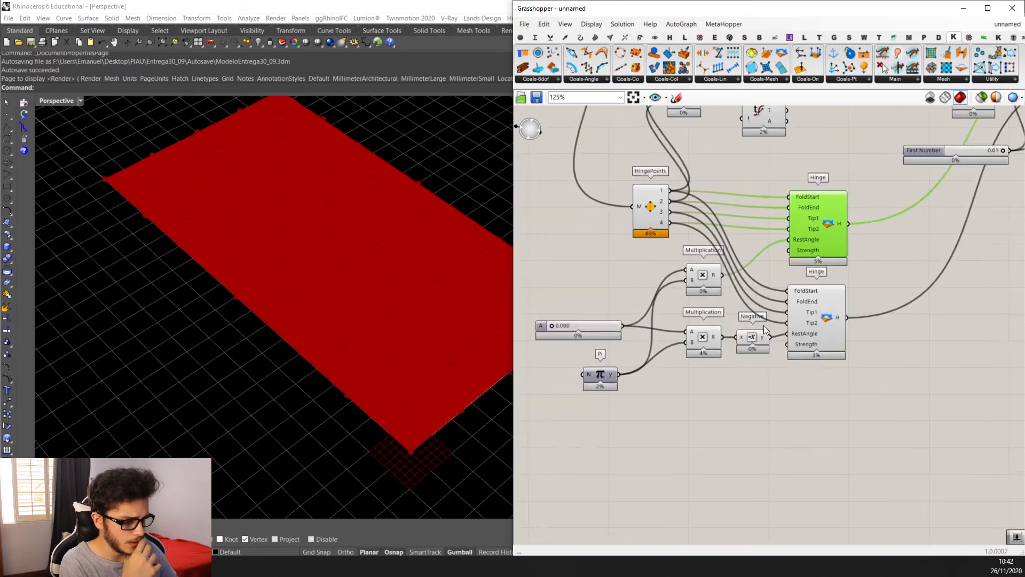
{"action": "right_click_drag", "start_coordinate": [784, 312], "coordinate": [755, 336]}
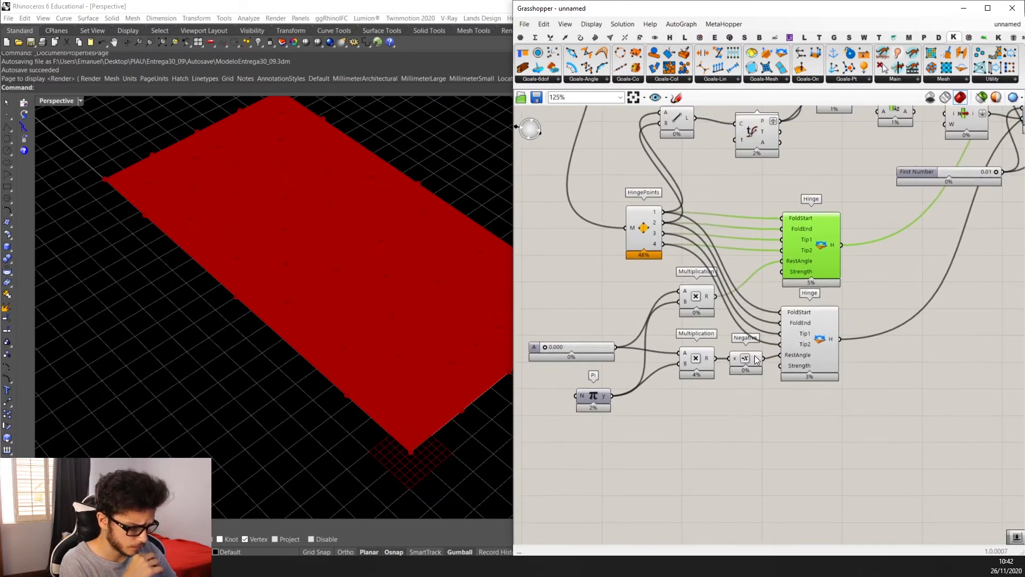
{"action": "left_click", "coordinate": [751, 359]}
{"action": "mouse_move", "coordinate": [756, 358]}
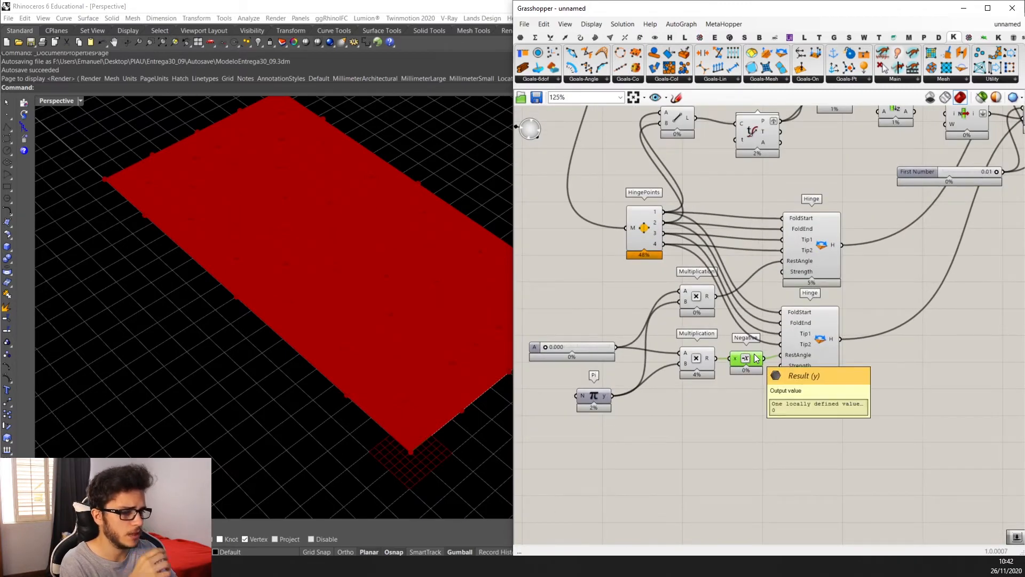
{"action": "right_click_drag", "start_coordinate": [781, 321], "coordinate": [746, 342]}
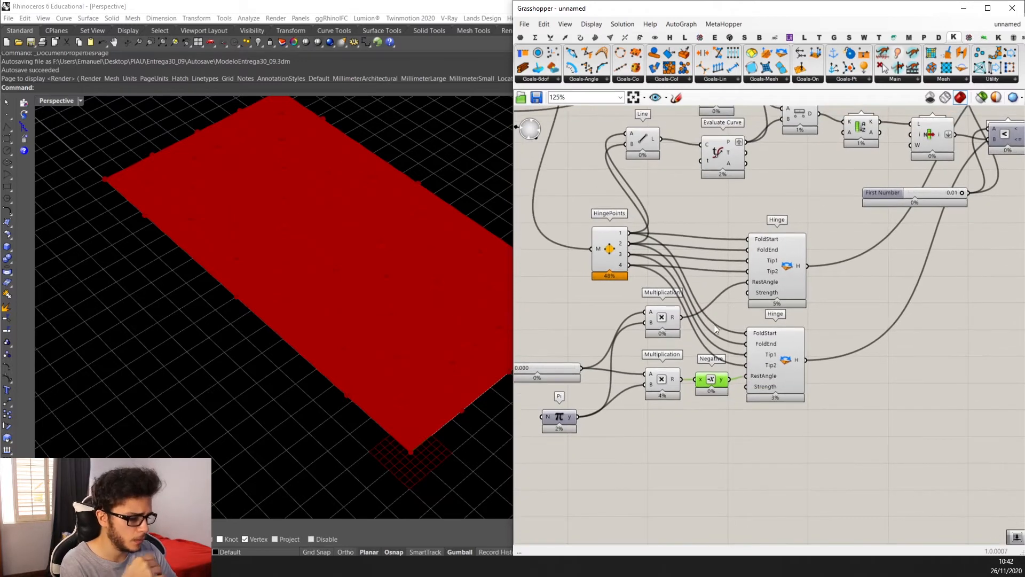
{"action": "scroll", "coordinate": [718, 318], "scroll_direction": "down", "scroll_amount": 4}
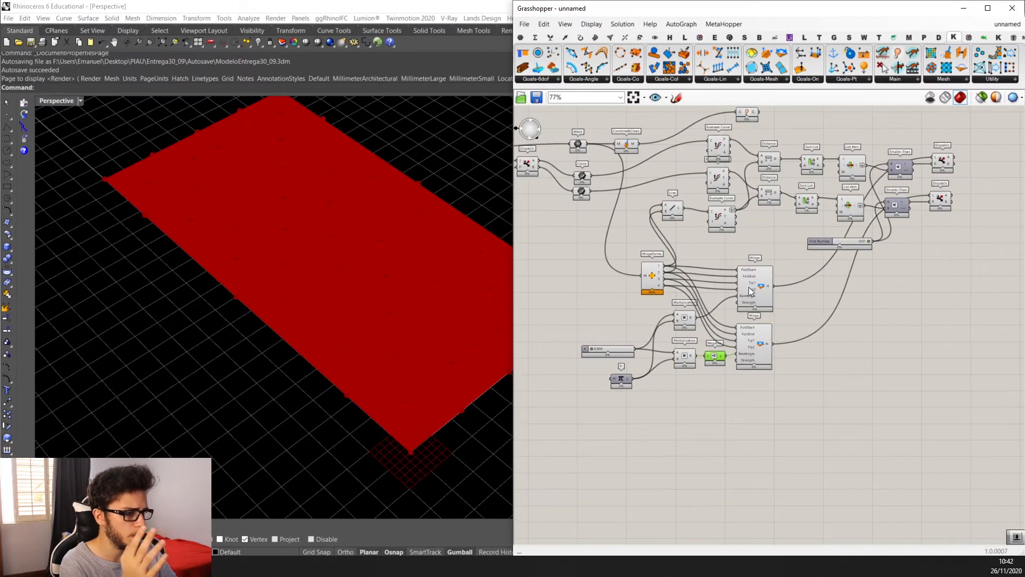
{"action": "scroll", "coordinate": [790, 277], "scroll_direction": "up", "scroll_amount": 3}
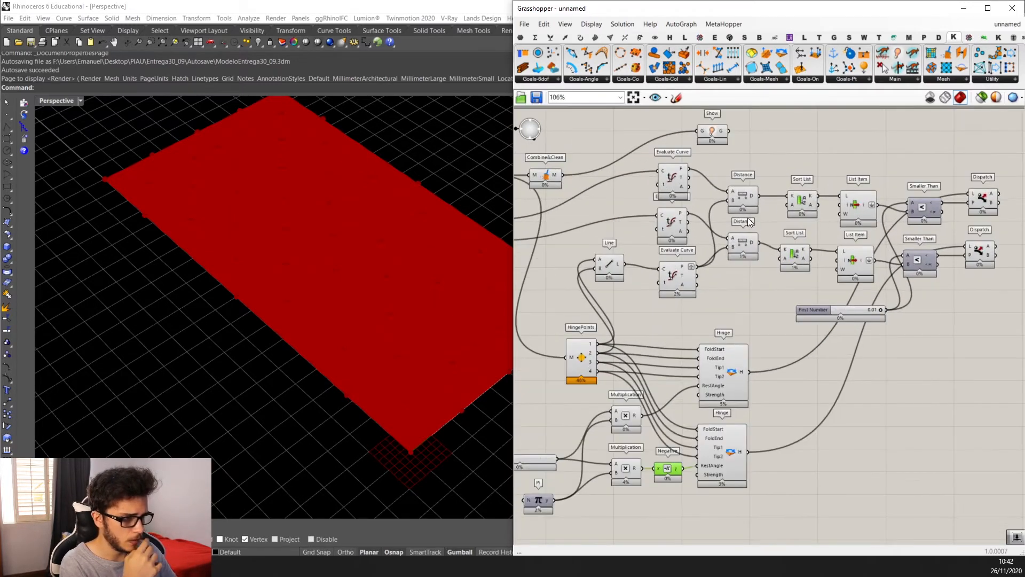
Highlight the upper Evaluate Curve component's points on the mesh and inspect them in the Rhino viewport.
{"action": "left_click", "coordinate": [872, 205]}
{"action": "right_click_drag", "start_coordinate": [873, 204], "coordinate": [932, 209]}
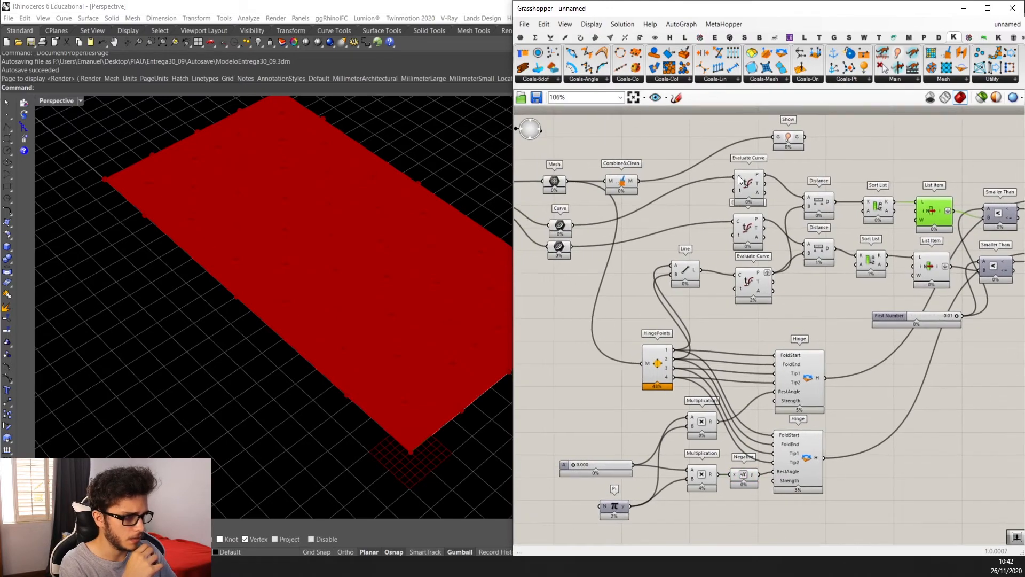
{"action": "left_click", "coordinate": [748, 183]}
{"action": "scroll", "coordinate": [420, 319], "scroll_direction": "down", "scroll_amount": 3}
{"action": "right_click_drag", "start_coordinate": [421, 319], "coordinate": [432, 297]}
{"action": "scroll", "coordinate": [430, 321], "scroll_direction": "up", "scroll_amount": 5}
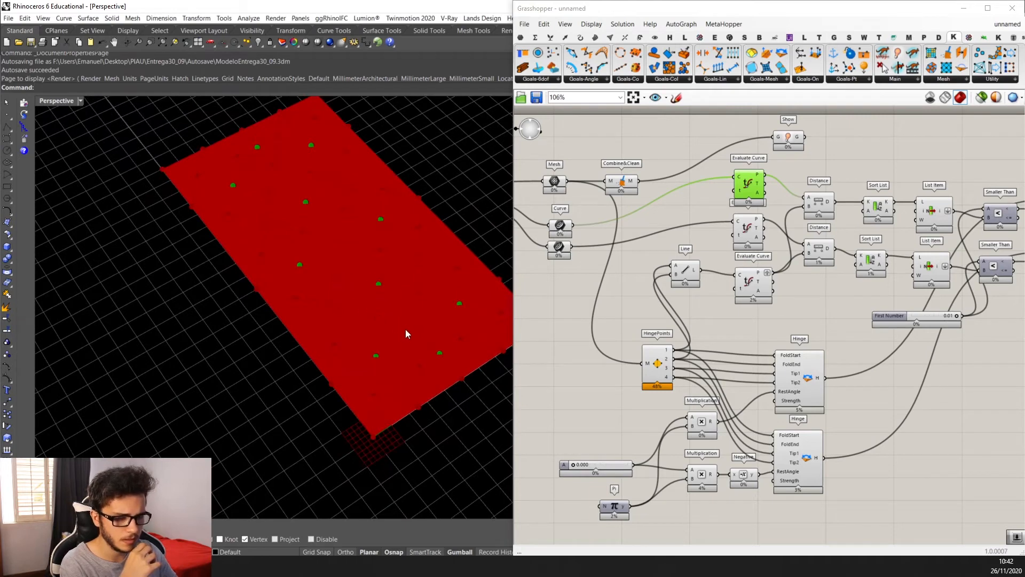
{"action": "right_click_drag", "start_coordinate": [801, 267], "coordinate": [597, 294]}
{"action": "left_click", "coordinate": [863, 233]}
{"action": "double_click", "coordinate": [898, 203]}
{"action": "type", "text": "curve"}
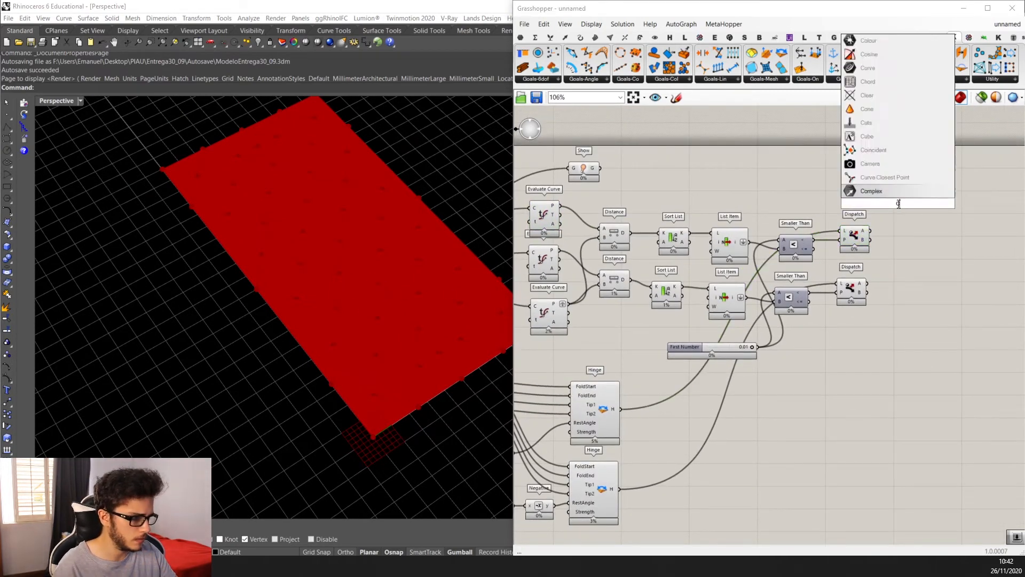
{"action": "left_click", "coordinate": [870, 194]}
{"action": "right_click_drag", "start_coordinate": [569, 224], "coordinate": [784, 219]}
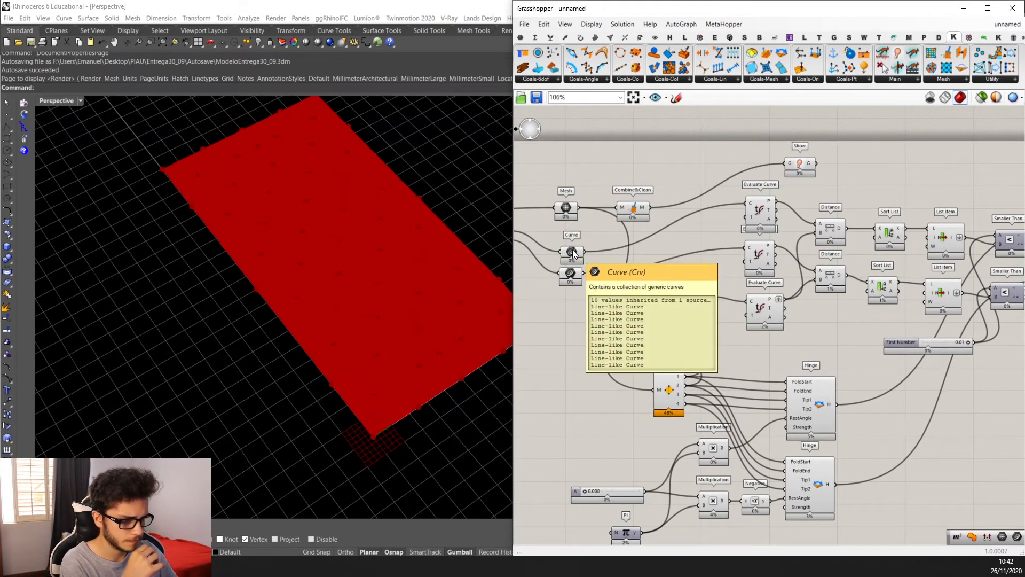
{"action": "scroll", "coordinate": [794, 255], "scroll_direction": "down", "scroll_amount": 2}
{"action": "scroll", "coordinate": [862, 260], "scroll_direction": "up", "scroll_amount": 4}
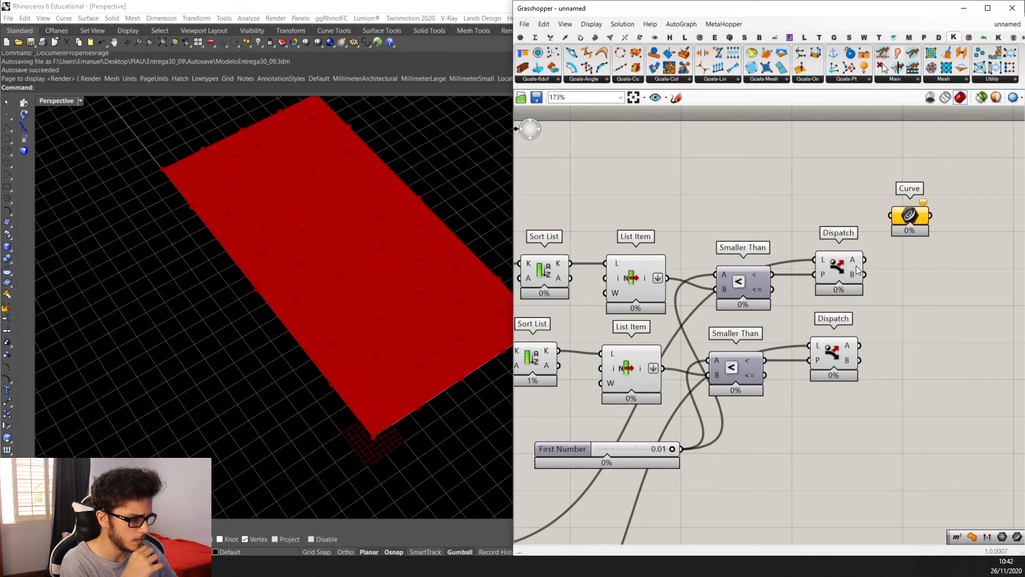
{"action": "left_click_drag", "start_coordinate": [868, 261], "coordinate": [916, 246]}
{"action": "scroll", "coordinate": [897, 269], "scroll_direction": "up", "scroll_amount": 1}
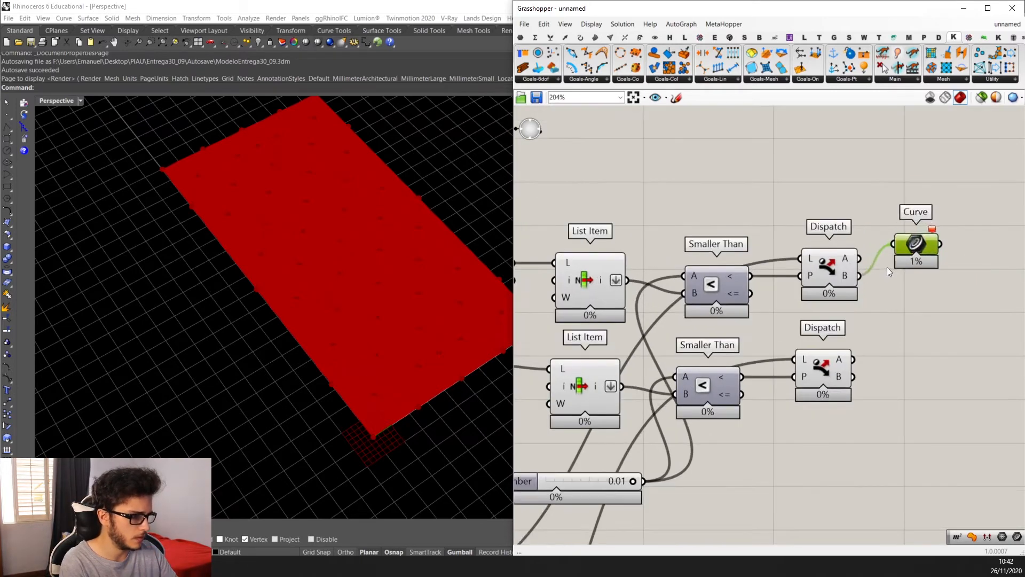
{"action": "key", "text": "Delete"}
Add a Data component after the upper Dispatch and connect it to that Dispatch's B output.
{"action": "double_click", "coordinate": [893, 263]}
{"action": "type", "text": "data"}
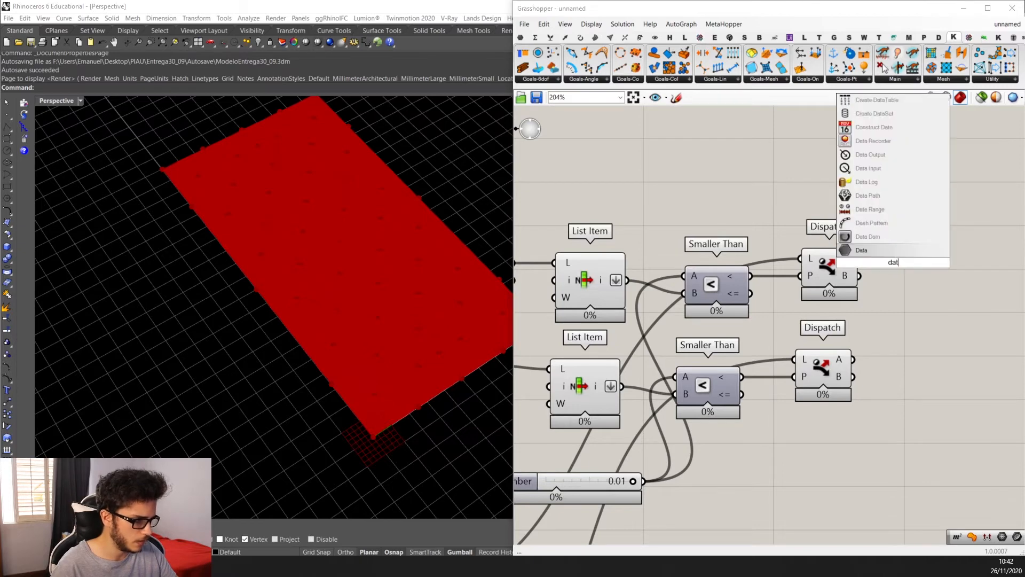
{"action": "key", "text": "Return"}
{"action": "left_click_drag", "start_coordinate": [858, 276], "coordinate": [869, 263]}
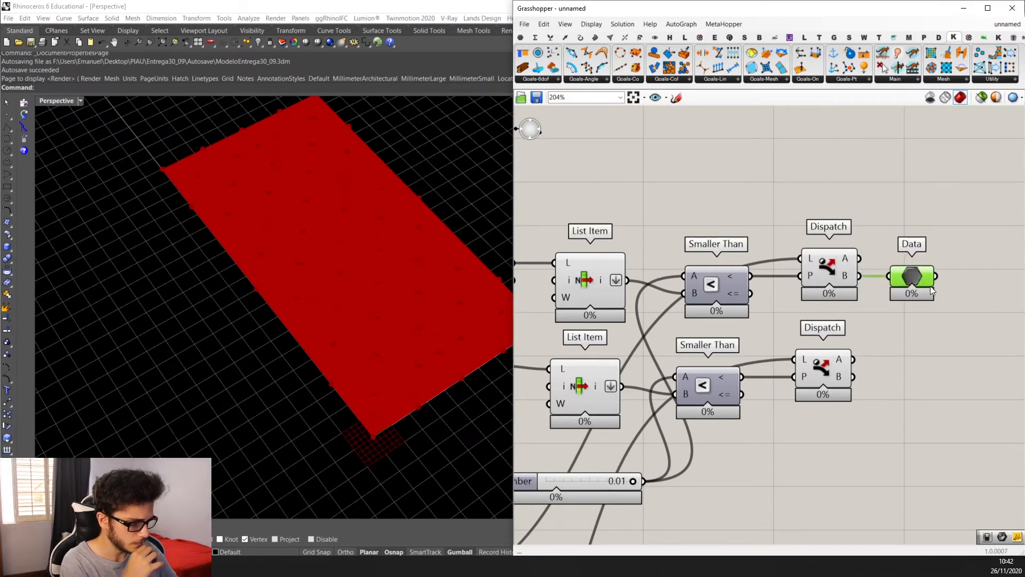
Duplicate the Data component below the original and connect the copy to the lower Dispatch's B output.
{"action": "scroll", "coordinate": [867, 257], "scroll_direction": "down", "scroll_amount": 2}
{"action": "scroll", "coordinate": [865, 239], "scroll_direction": "up", "scroll_amount": 1}
{"action": "scroll", "coordinate": [827, 318], "scroll_direction": "up", "scroll_amount": 2}
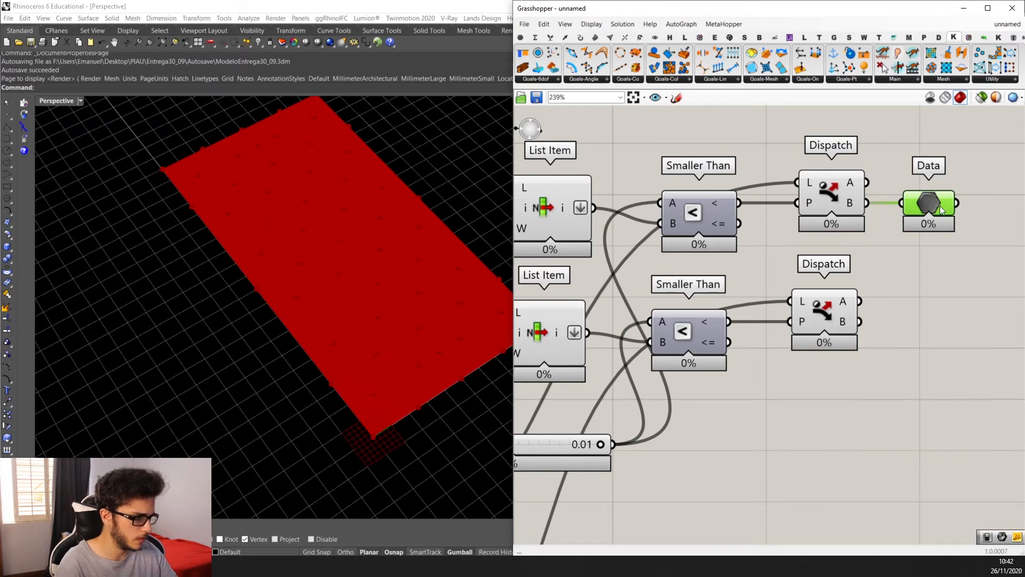
{"action": "left_click_drag", "start_coordinate": [940, 206], "coordinate": [949, 303], "text": "alt"}
{"action": "left_click_drag", "start_coordinate": [859, 321], "coordinate": [938, 313]}
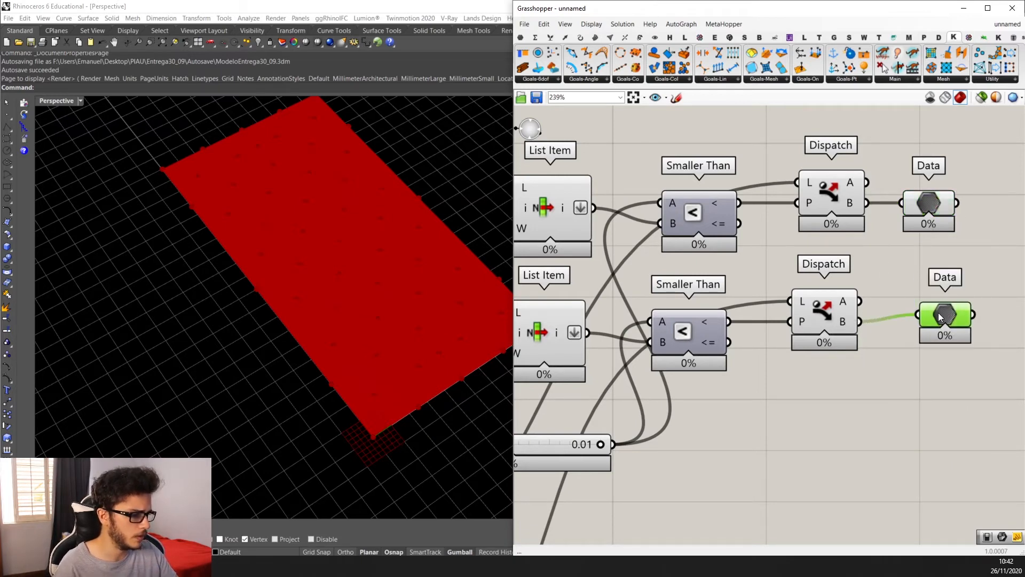
Adjust the position of the upper Data component beside its Dispatch.
{"action": "scroll", "coordinate": [940, 316], "scroll_direction": "down", "scroll_amount": 4}
{"action": "left_click_drag", "start_coordinate": [931, 182], "coordinate": [948, 183]}
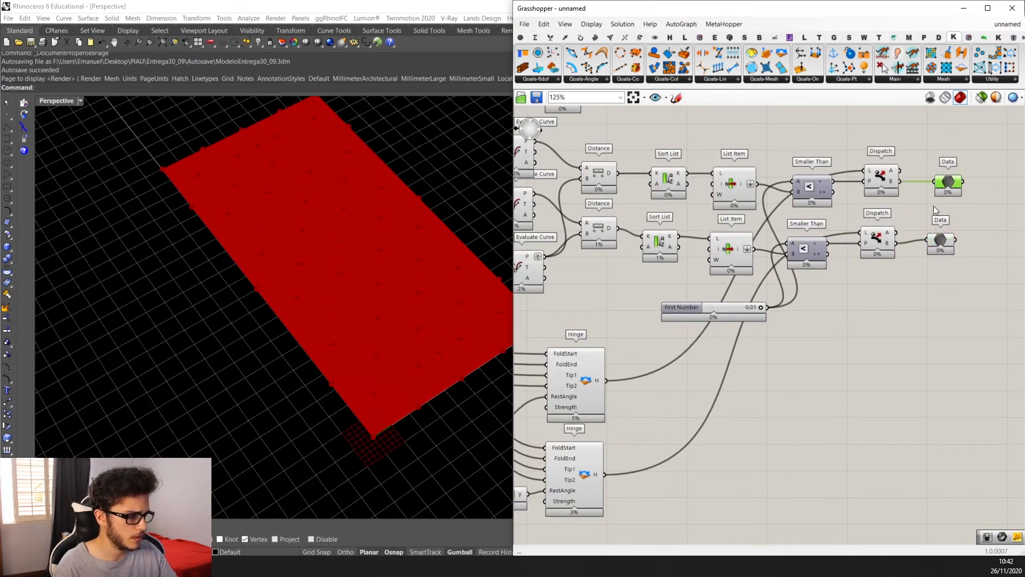
{"action": "scroll", "coordinate": [934, 207], "scroll_direction": "down", "scroll_amount": 3}
{"action": "right_click_drag", "start_coordinate": [992, 166], "coordinate": [927, 226]}
{"action": "left_click", "coordinate": [928, 226]}
{"action": "double_click", "coordinate": [928, 226]}
{"action": "type", "text": "so"}
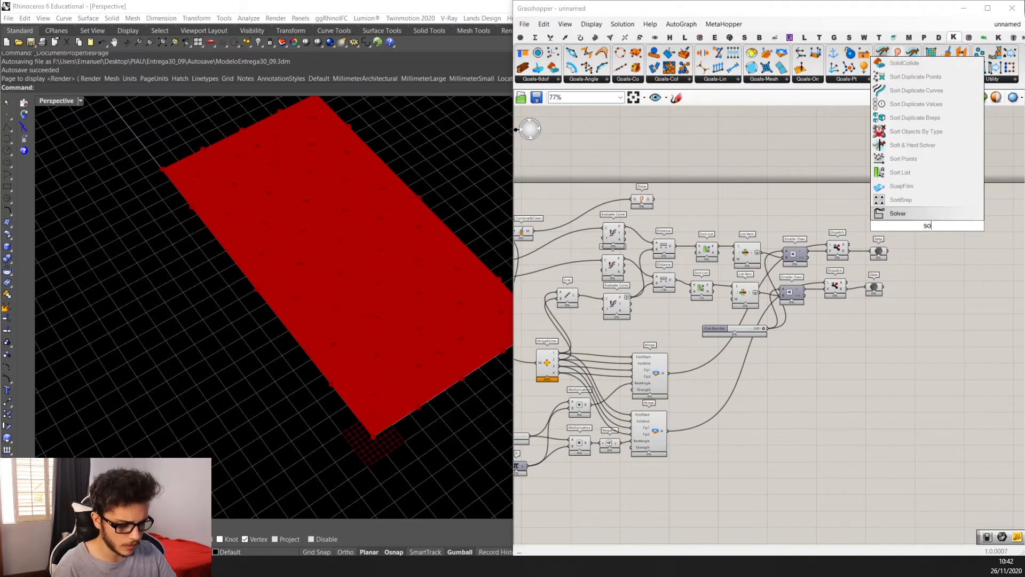
{"action": "type", "text": "lb"}
{"action": "key", "text": "BackSpace"}
{"action": "type", "text": "ver"}
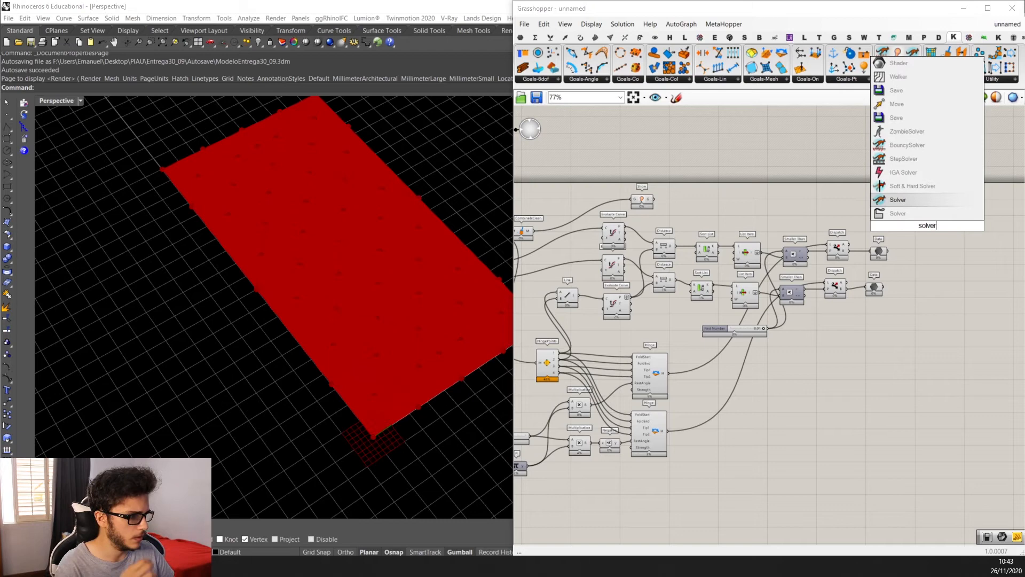
{"action": "key", "text": "Return"}
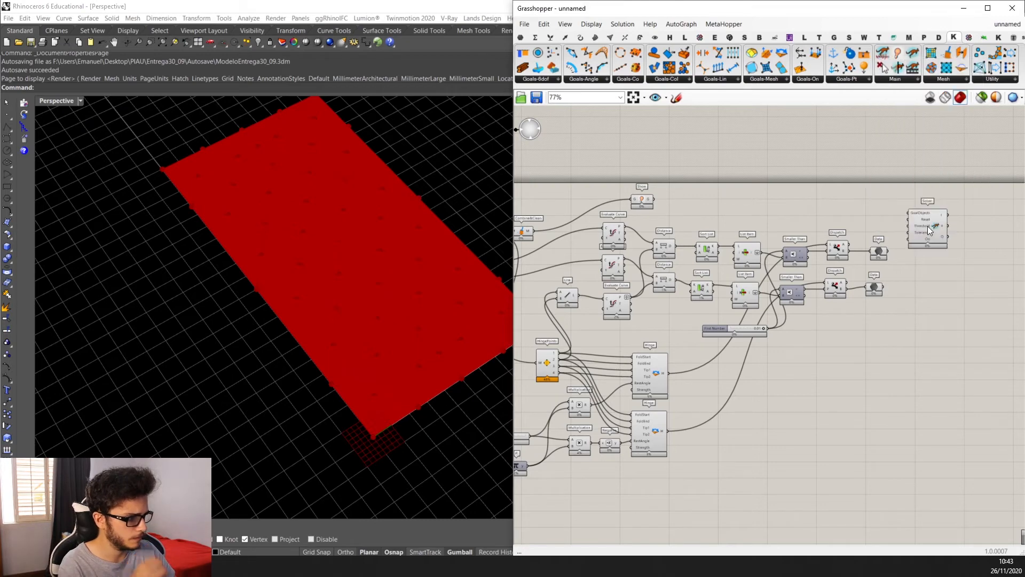
{"action": "scroll", "coordinate": [915, 222], "scroll_direction": "up", "scroll_amount": 3}
{"action": "key", "text": "ctrl+z"}
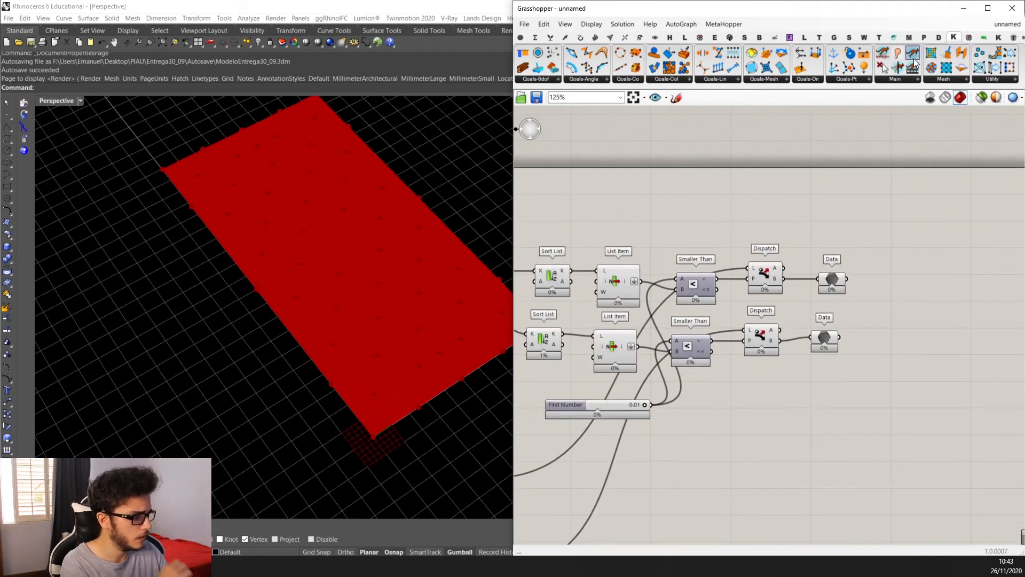
Place a Kangaroo Solver component on the canvas, beyond the two Data components.
{"action": "left_click_drag", "start_coordinate": [915, 54], "coordinate": [946, 263]}
{"action": "right_click_drag", "start_coordinate": [981, 270], "coordinate": [857, 277]}
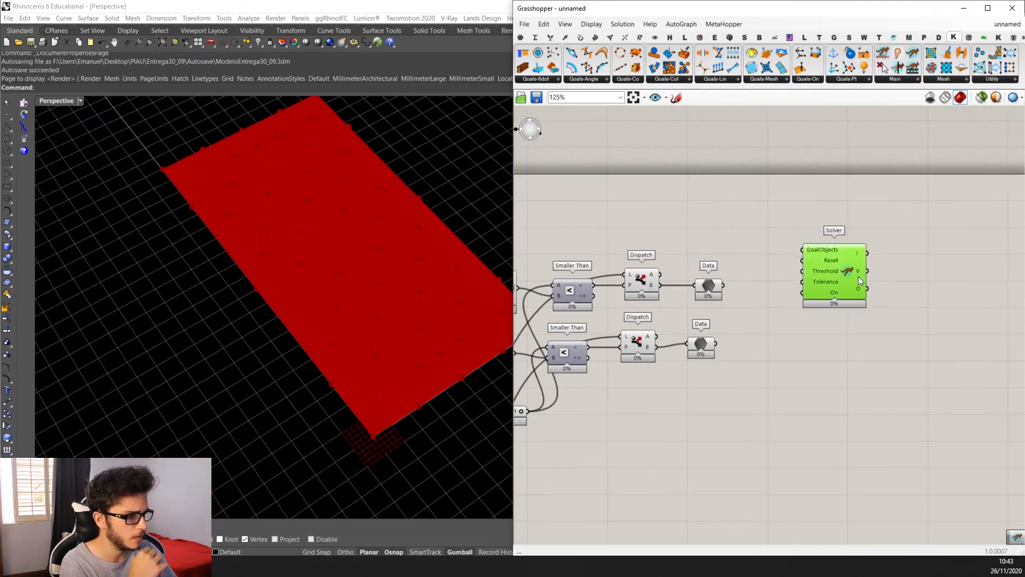
Move the Show component so that it sits just above the upper Dispatch and Data components.
{"action": "scroll", "coordinate": [884, 269], "scroll_direction": "down", "scroll_amount": 3}
{"action": "scroll", "coordinate": [716, 232], "scroll_direction": "up", "scroll_amount": 3}
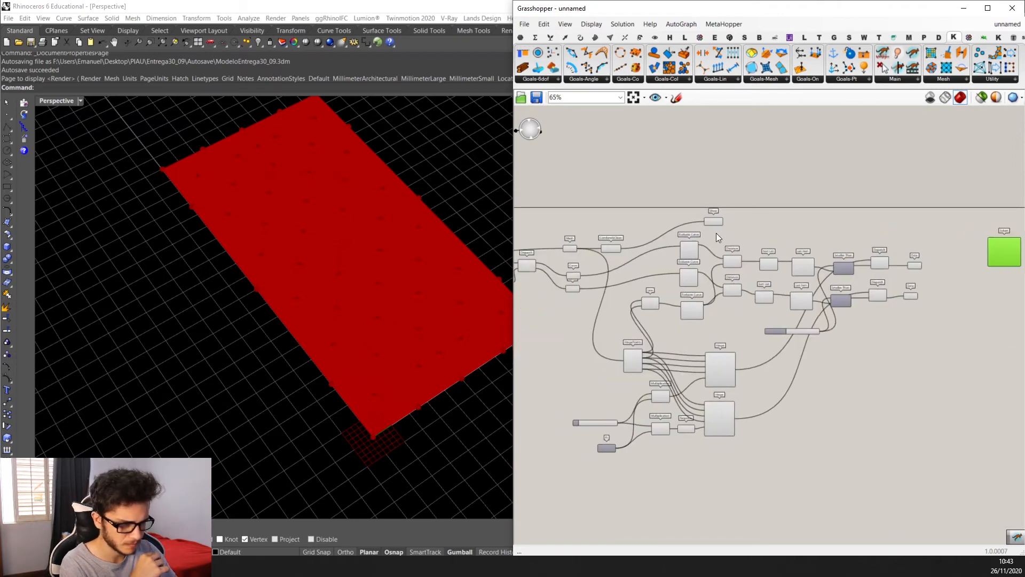
{"action": "left_click_drag", "start_coordinate": [708, 213], "coordinate": [949, 227]}
{"action": "scroll", "coordinate": [911, 285], "scroll_direction": "up", "scroll_amount": 2}
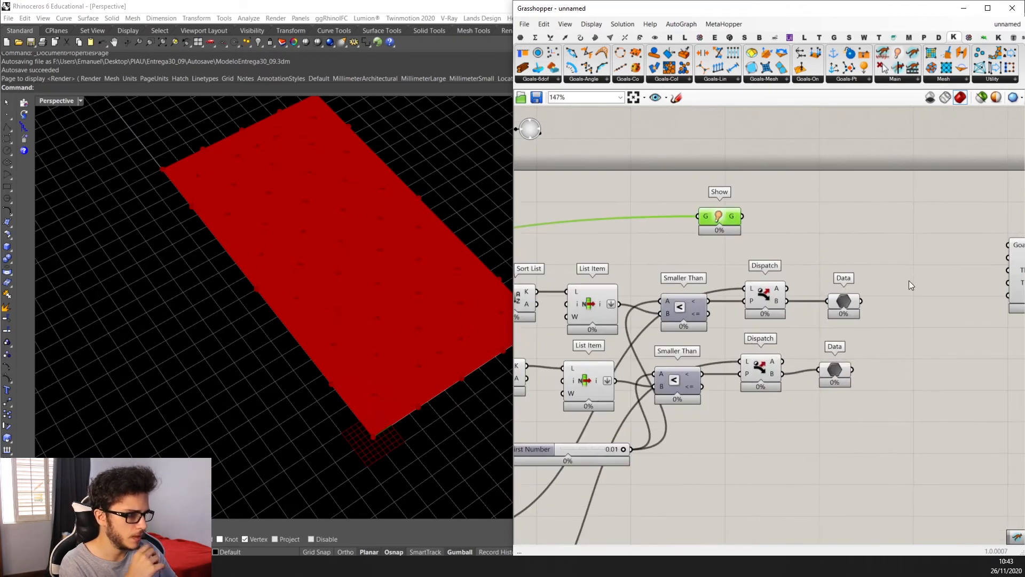
{"action": "scroll", "coordinate": [848, 357], "scroll_direction": "down", "scroll_amount": 3}
{"action": "scroll", "coordinate": [819, 213], "scroll_direction": "up", "scroll_amount": 2}
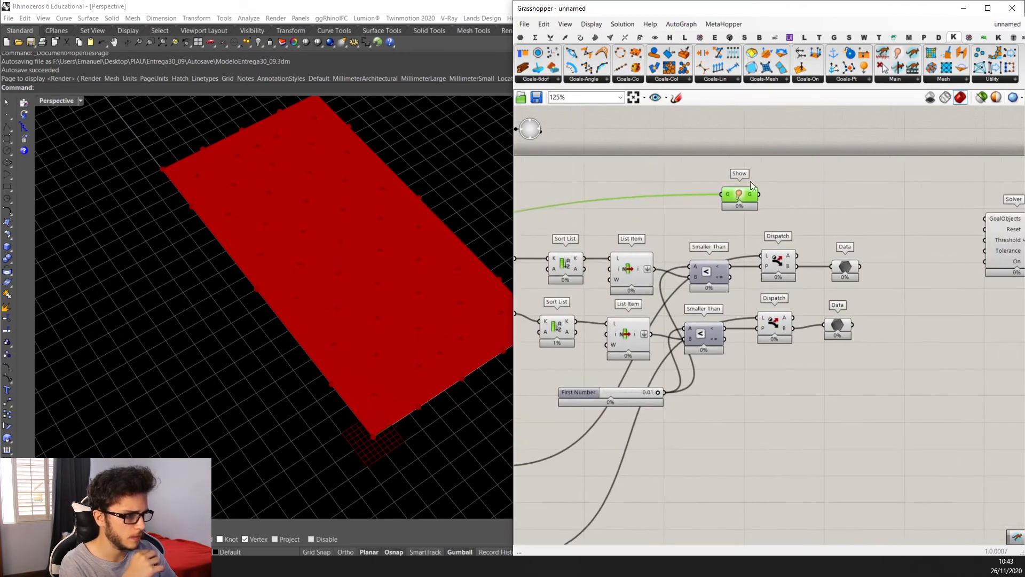
{"action": "left_click_drag", "start_coordinate": [750, 200], "coordinate": [842, 220]}
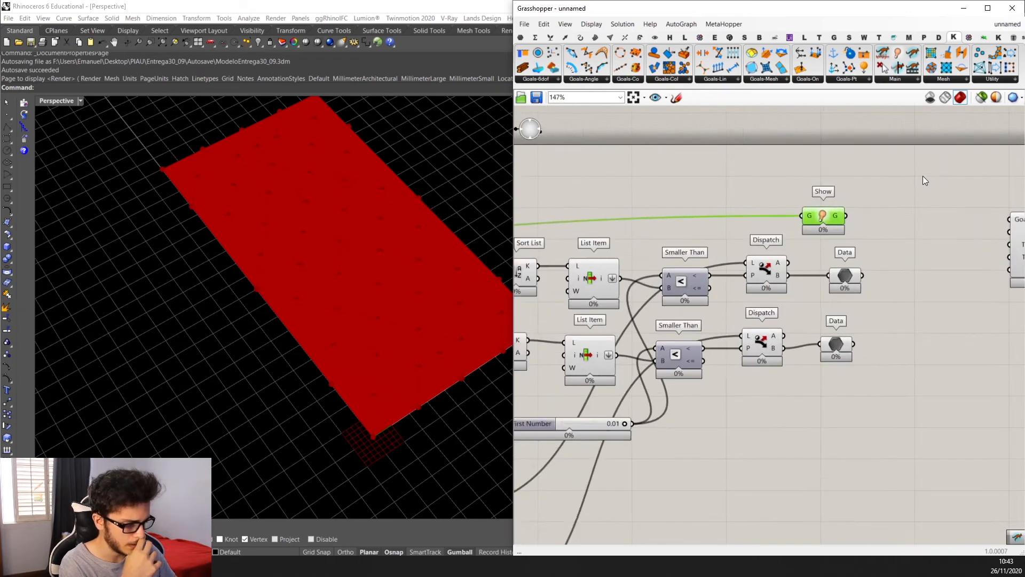
Add a Kangaroo Length(Line) goal above the uppermost Evaluate Curve component.
{"action": "scroll", "coordinate": [886, 222], "scroll_direction": "down", "scroll_amount": 3}
{"action": "scroll", "coordinate": [900, 222], "scroll_direction": "down", "scroll_amount": 2}
{"action": "scroll", "coordinate": [812, 213], "scroll_direction": "up", "scroll_amount": 2}
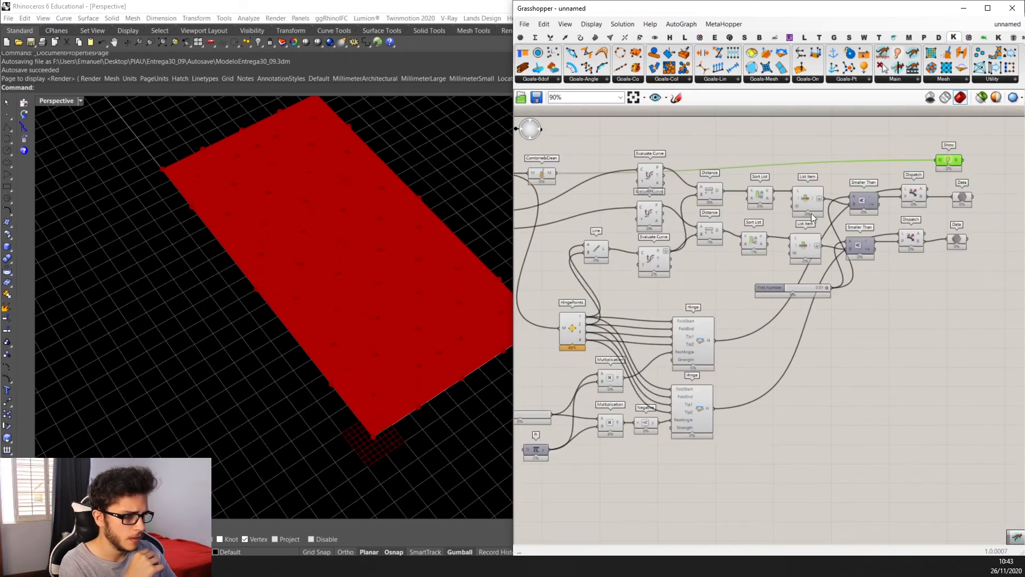
{"action": "scroll", "coordinate": [797, 251], "scroll_direction": "down", "scroll_amount": 2}
{"action": "mouse_move", "coordinate": [797, 251]}
{"action": "scroll", "coordinate": [808, 242], "scroll_direction": "up", "scroll_amount": 2}
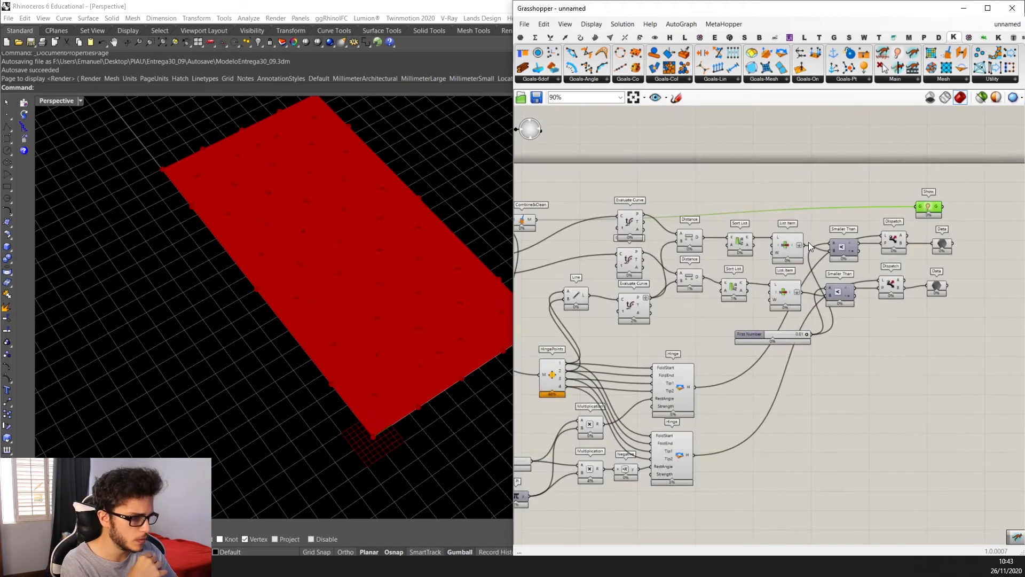
{"action": "scroll", "coordinate": [755, 207], "scroll_direction": "down", "scroll_amount": 2}
{"action": "scroll", "coordinate": [761, 190], "scroll_direction": "up", "scroll_amount": 2}
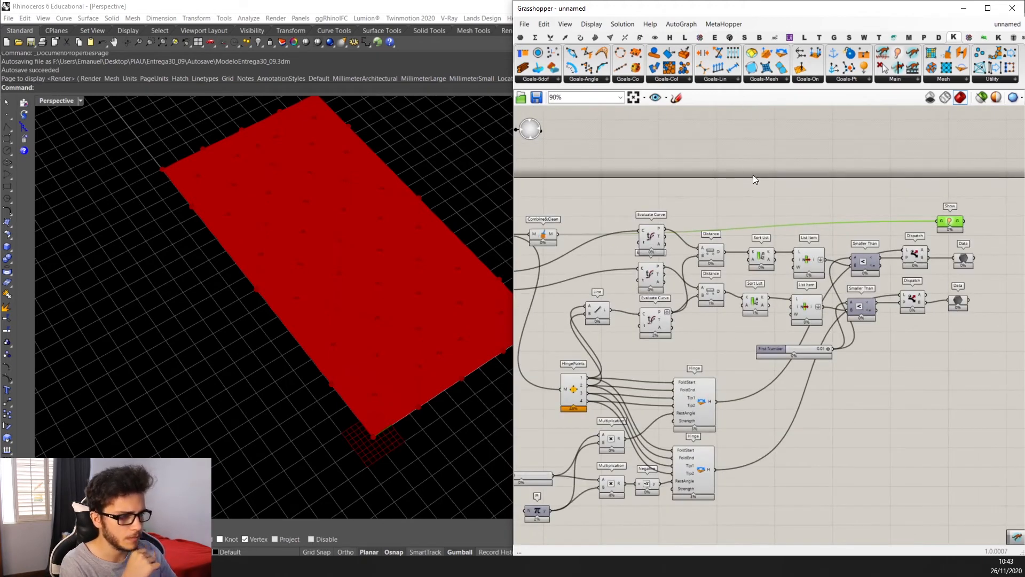
{"action": "scroll", "coordinate": [727, 193], "scroll_direction": "down", "scroll_amount": 2}
{"action": "scroll", "coordinate": [736, 195], "scroll_direction": "up", "scroll_amount": 2}
{"action": "right_click_drag", "start_coordinate": [736, 195], "coordinate": [821, 205]}
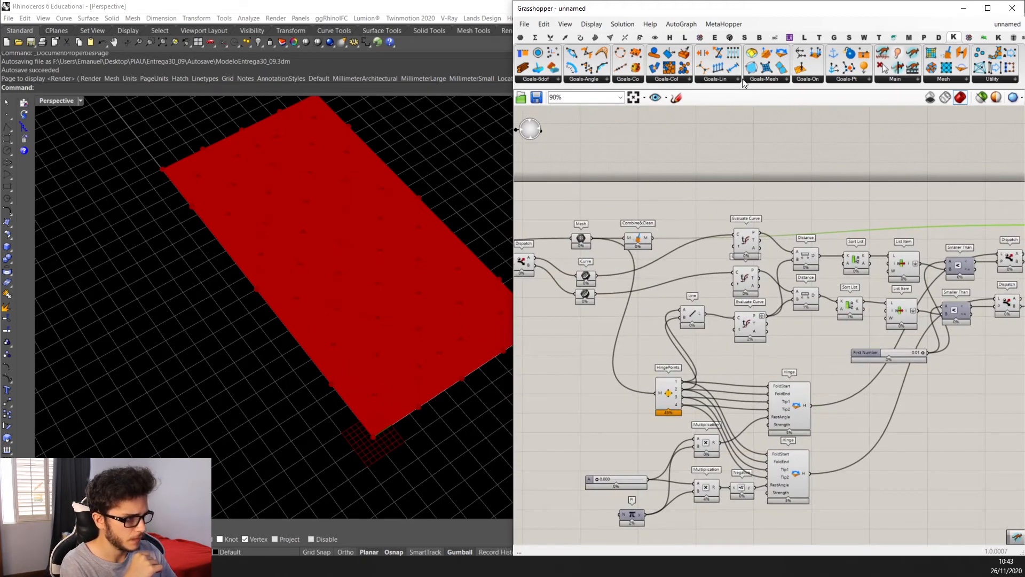
{"action": "left_click_drag", "start_coordinate": [735, 66], "coordinate": [733, 191]}
{"action": "scroll", "coordinate": [792, 210], "scroll_direction": "up", "scroll_amount": 3}
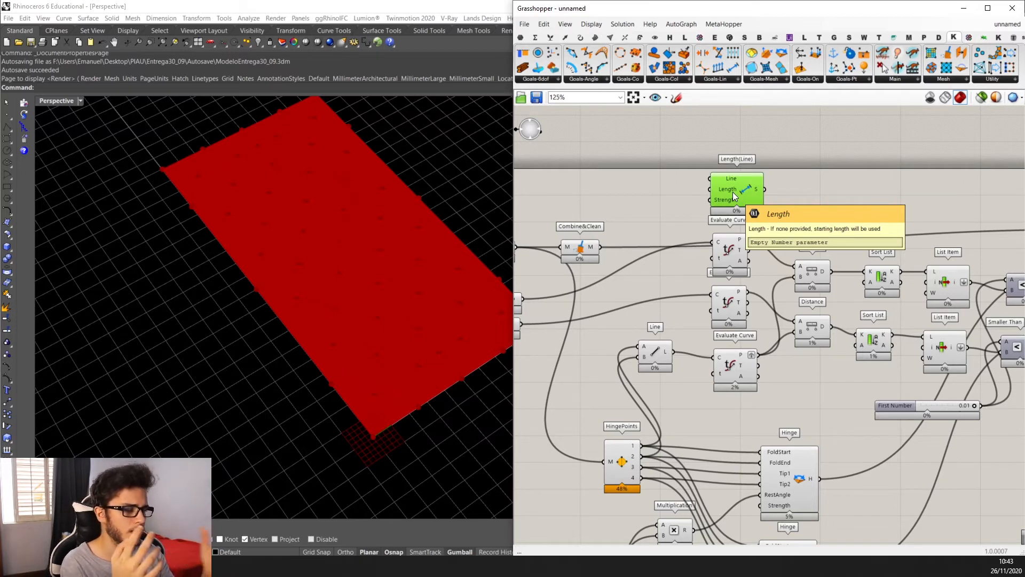
Add a Mesh Edges component above the Mesh and Combine&Clean components.
{"action": "scroll", "coordinate": [735, 191], "scroll_direction": "down", "scroll_amount": 3}
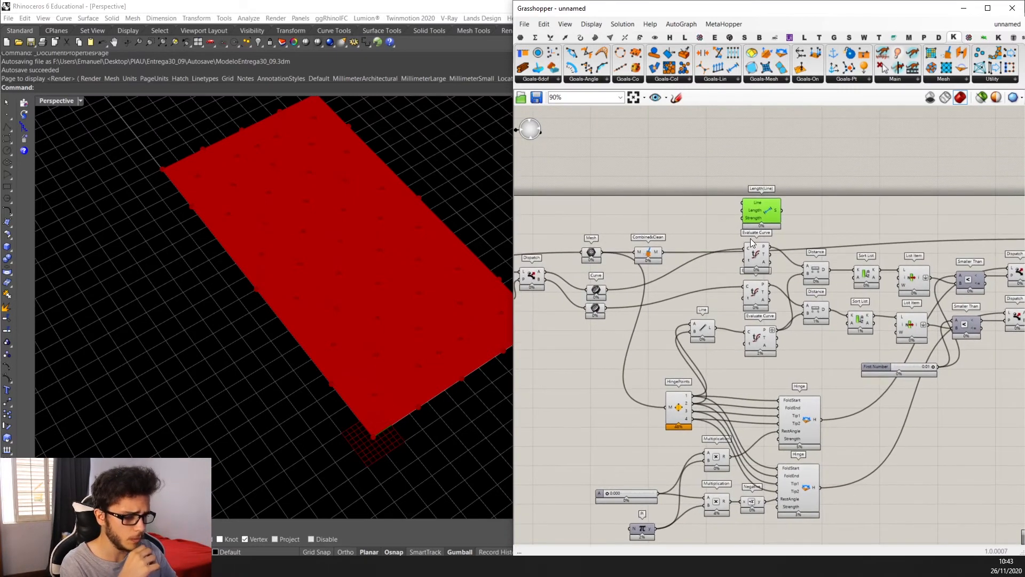
{"action": "right_click_drag", "start_coordinate": [751, 238], "coordinate": [831, 242]}
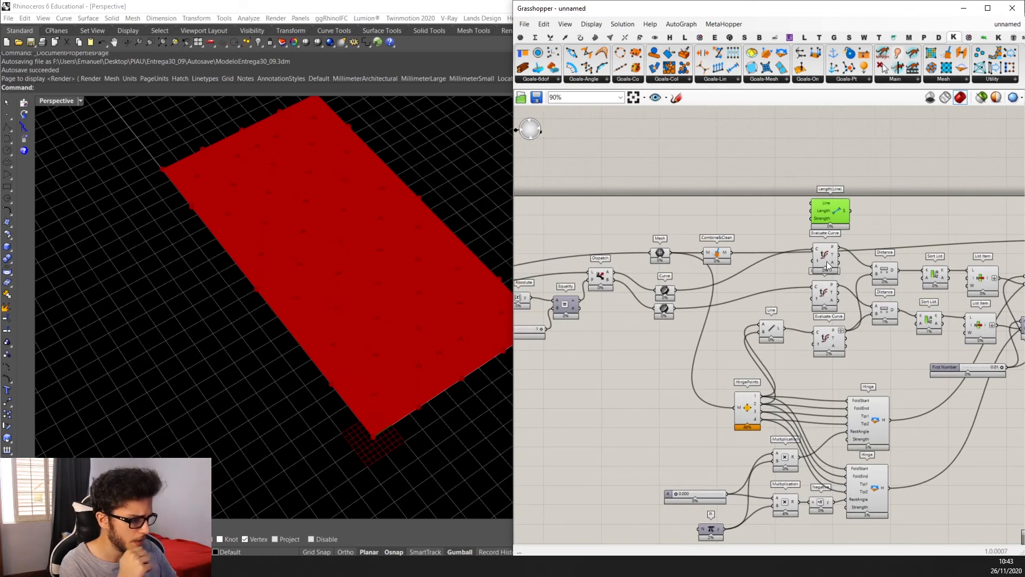
{"action": "scroll", "coordinate": [826, 261], "scroll_direction": "up", "scroll_amount": 1}
{"action": "left_click", "coordinate": [605, 254]}
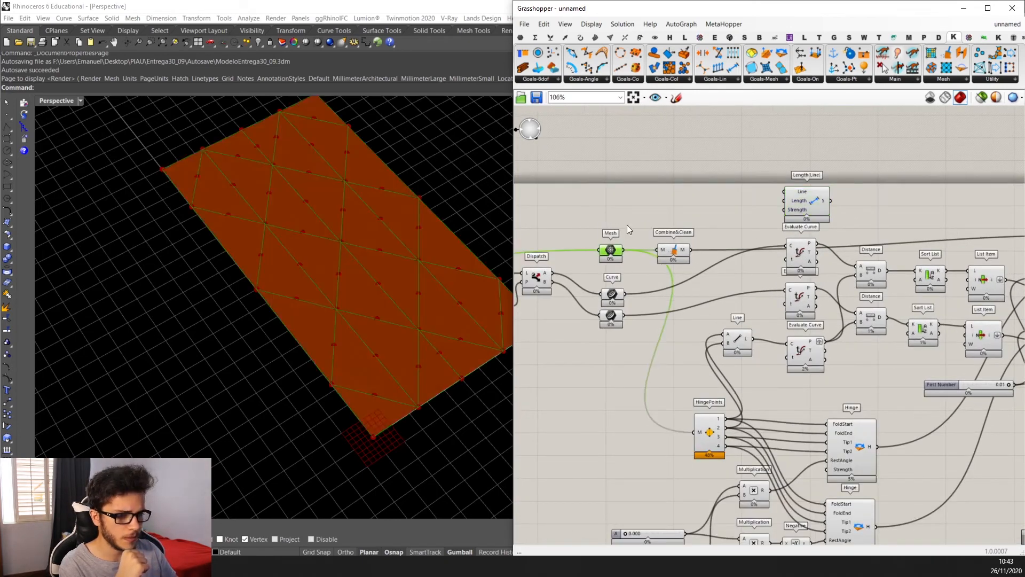
{"action": "left_click", "coordinate": [626, 225]}
{"action": "scroll", "coordinate": [626, 213], "scroll_direction": "up", "scroll_amount": 2}
{"action": "double_click", "coordinate": [641, 212]}
{"action": "type", "text": "mes"}
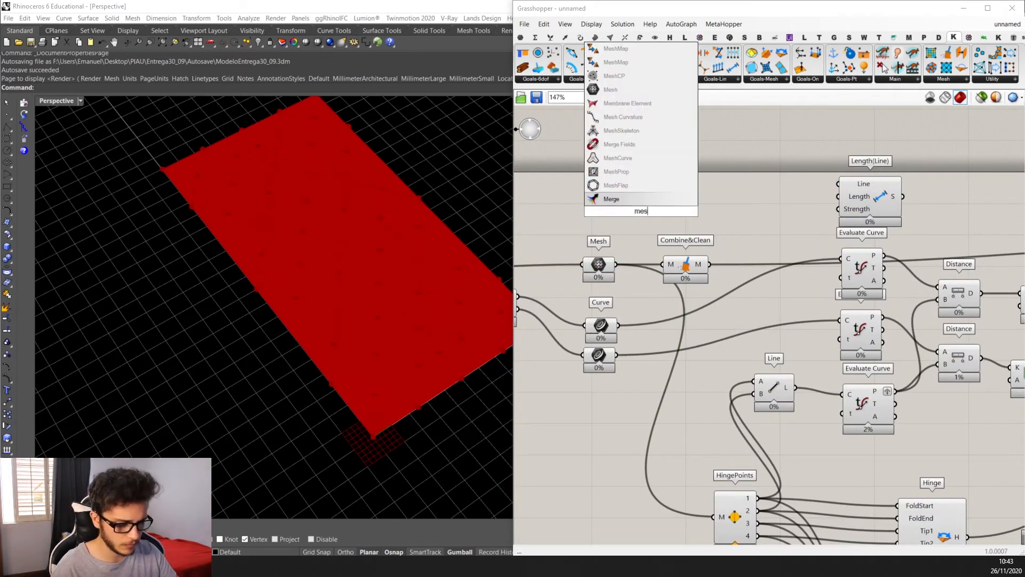
{"action": "type", "text": "h edge"}
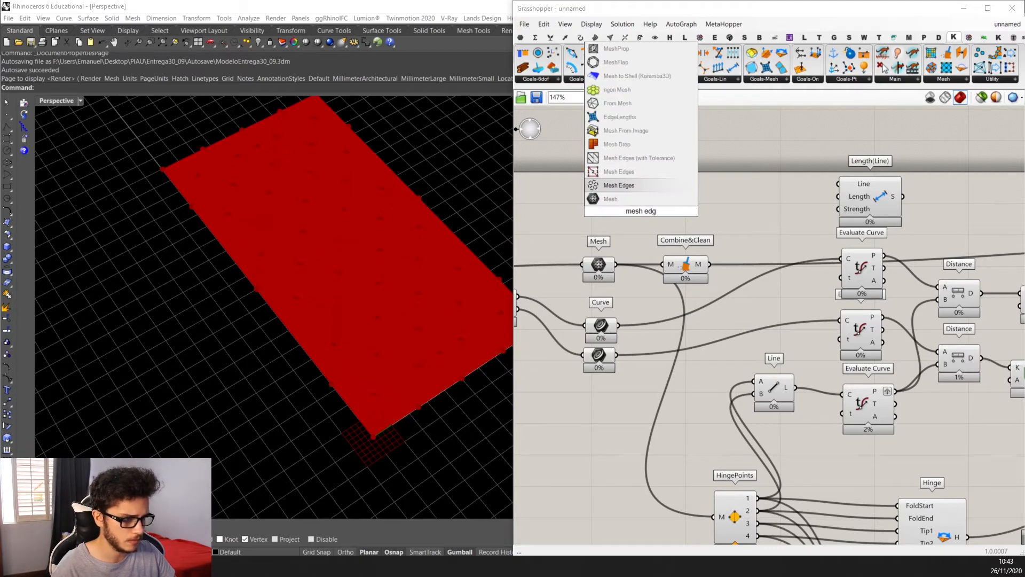
{"action": "key", "text": "Return"}
{"action": "scroll", "coordinate": [637, 210], "scroll_direction": "up", "scroll_amount": 2}
Position Mesh Edges between Combine&Clean and Length(Line), and connect Combine&Clean's M output to its M input.
{"action": "left_click_drag", "start_coordinate": [613, 280], "coordinate": [614, 253]}
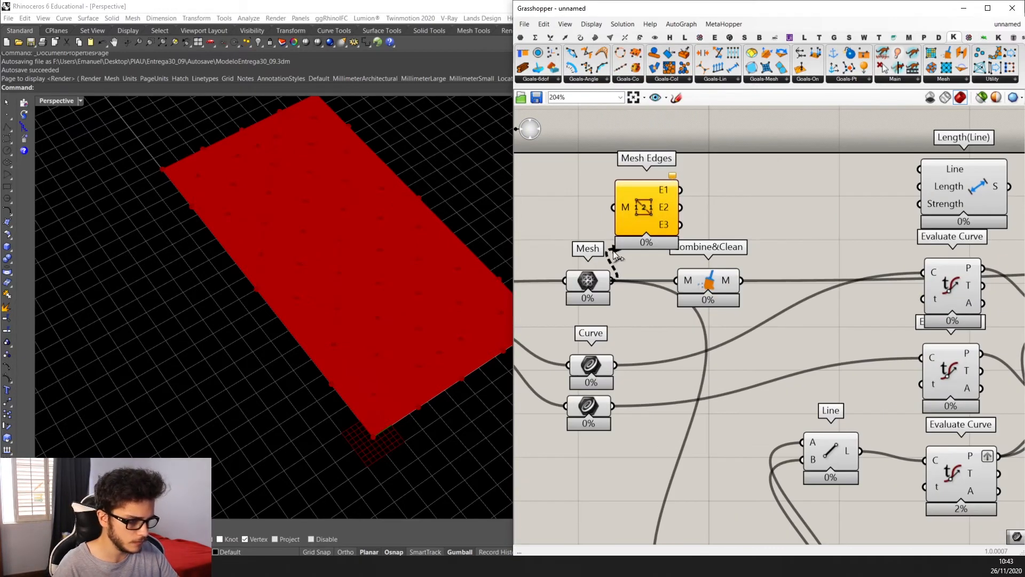
{"action": "left_click_drag", "start_coordinate": [668, 231], "coordinate": [769, 222]}
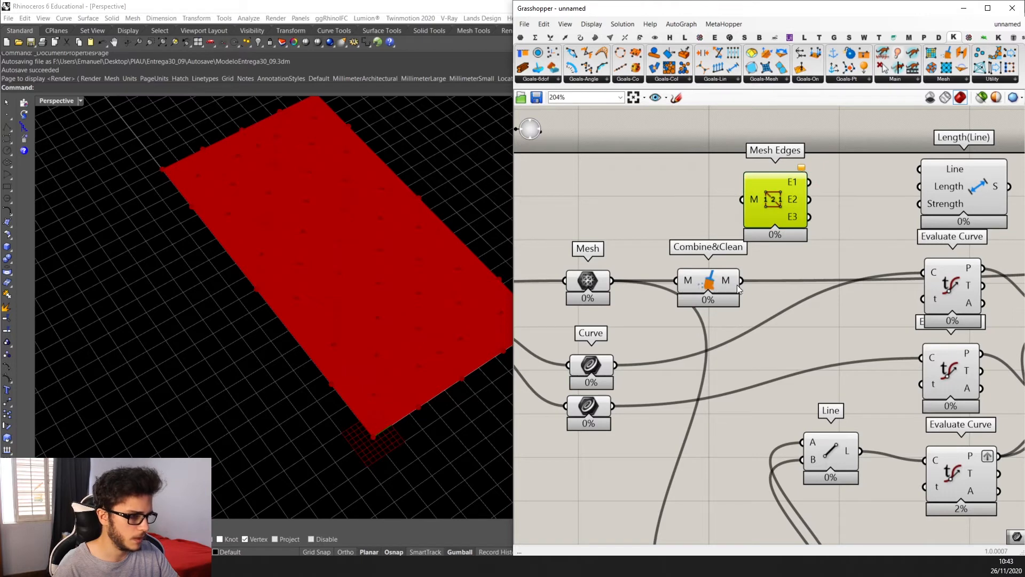
{"action": "left_click_drag", "start_coordinate": [741, 281], "coordinate": [743, 200]}
{"action": "scroll", "coordinate": [633, 251], "scroll_direction": "down", "scroll_amount": 1}
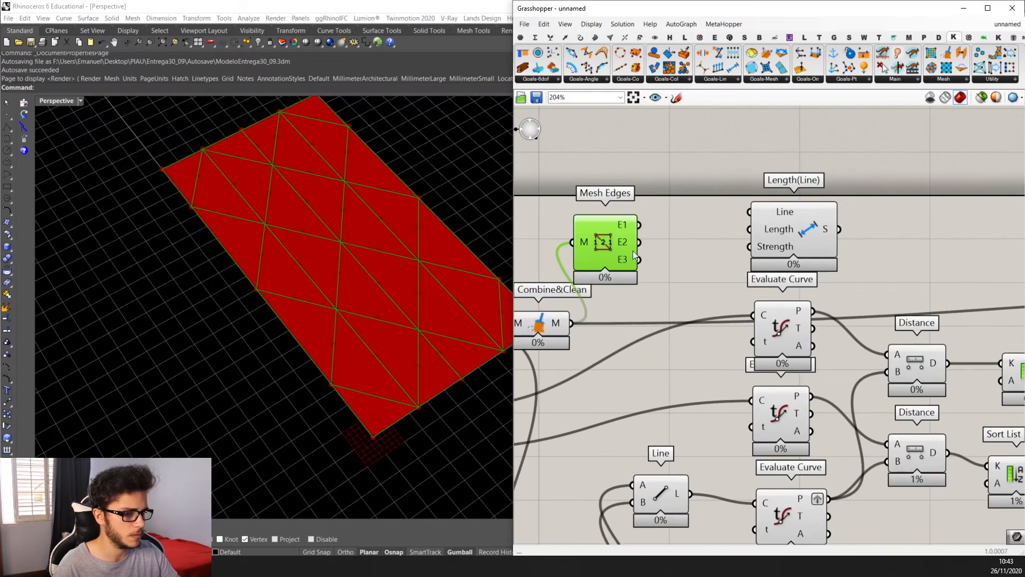
{"action": "left_click_drag", "start_coordinate": [633, 251], "coordinate": [674, 255]}
{"action": "scroll", "coordinate": [697, 230], "scroll_direction": "up", "scroll_amount": 1}
{"action": "scroll", "coordinate": [732, 243], "scroll_direction": "down", "scroll_amount": 2}
Connect Mesh Edges' E1, E2 and E3 outputs to the Line input of Length(Line), and move the goal farther from Mesh Edges.
{"action": "left_click", "coordinate": [789, 229]}
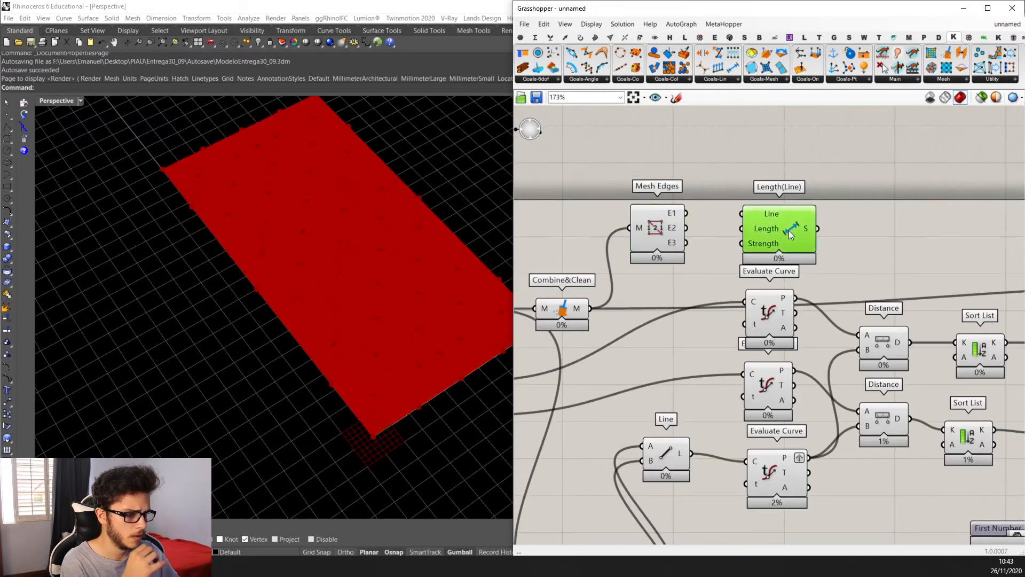
{"action": "scroll", "coordinate": [683, 209], "scroll_direction": "up", "scroll_amount": 2}
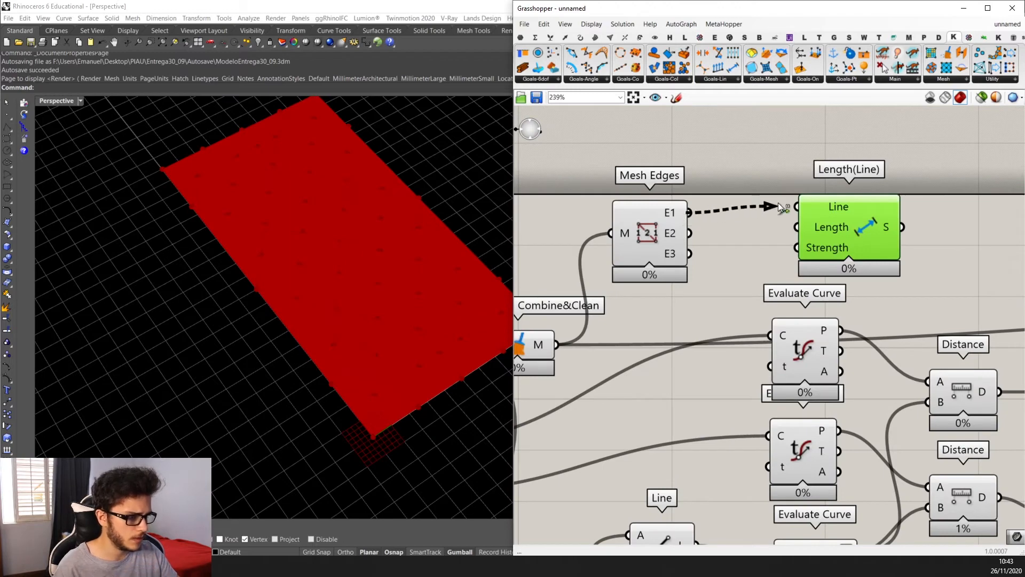
{"action": "mouse_move", "coordinate": [780, 206]}
{"action": "left_mouse_down"}
{"action": "mouse_move", "coordinate": [796, 207]}
{"action": "mouse_move", "coordinate": [690, 232]}
{"action": "mouse_move", "coordinate": [797, 209]}
{"action": "left_mouse_up"}
{"action": "left_click", "coordinate": [745, 257]}
{"action": "left_click_drag", "start_coordinate": [689, 212], "coordinate": [796, 206], "text": "shift"}
{"action": "left_click", "coordinate": [821, 223]}
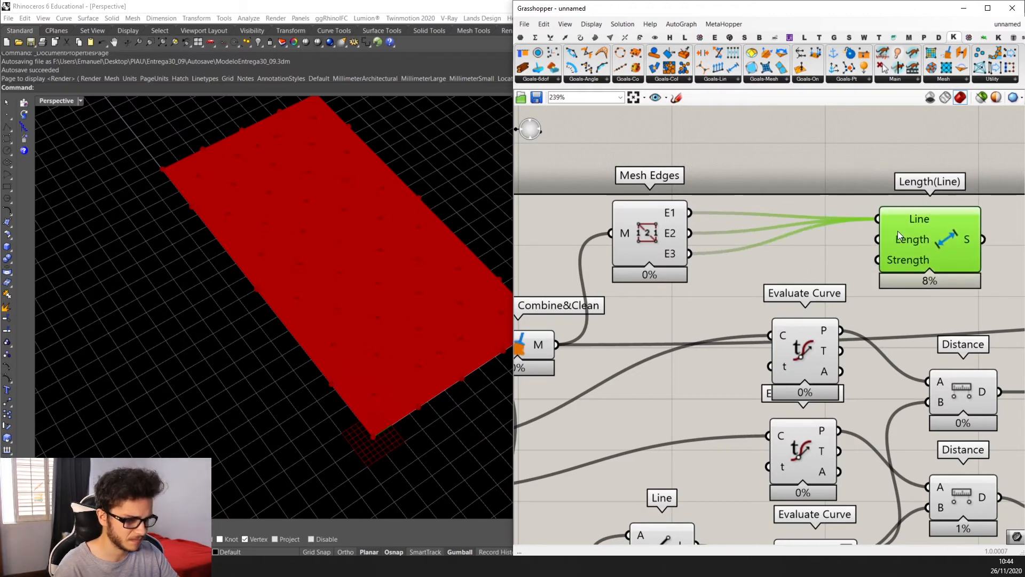
Tidy the spacing between the Mesh Edges and Length(Line) components.
{"action": "scroll", "coordinate": [854, 229], "scroll_direction": "down", "scroll_amount": 2}
{"action": "left_click", "coordinate": [624, 241]}
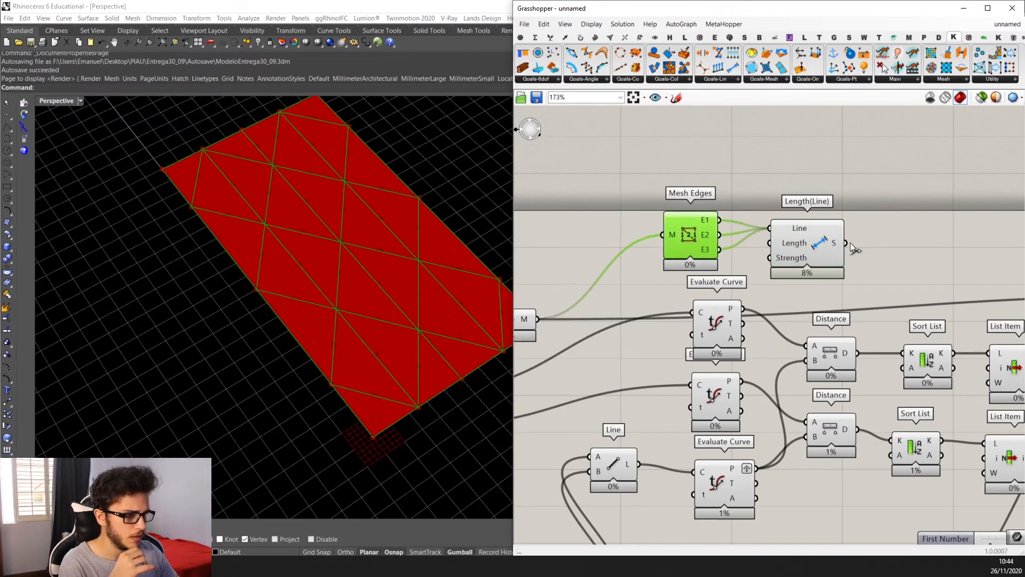
{"action": "left_click", "coordinate": [834, 235]}
{"action": "scroll", "coordinate": [859, 229], "scroll_direction": "up", "scroll_amount": 2}
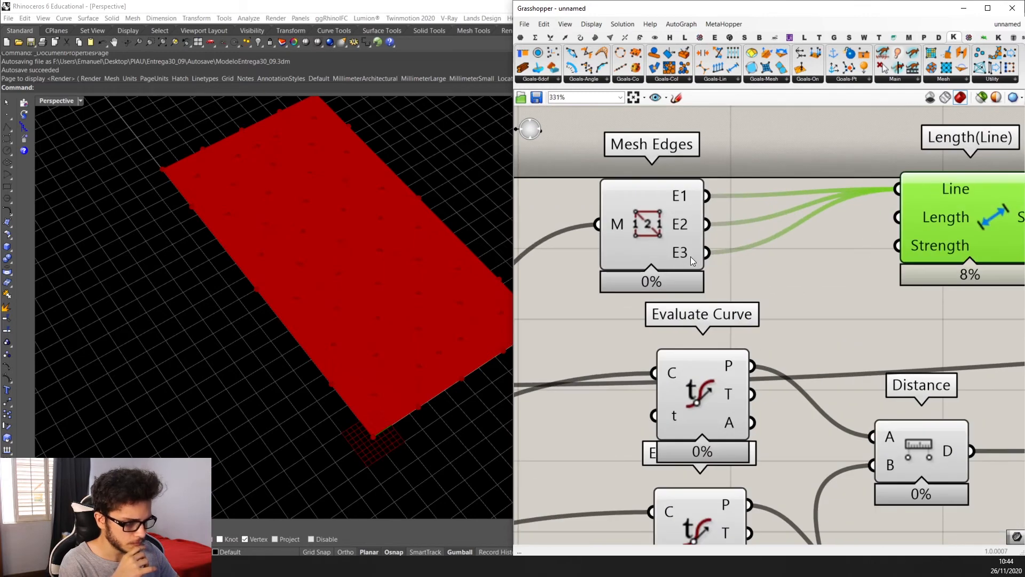
Check Mesh Edges' E3 output with a temporary Panel, and delete the Panel.
{"action": "scroll", "coordinate": [806, 276], "scroll_direction": "up", "scroll_amount": 2}
{"action": "double_click", "coordinate": [807, 276]}
{"action": "type", "text": "panel"}
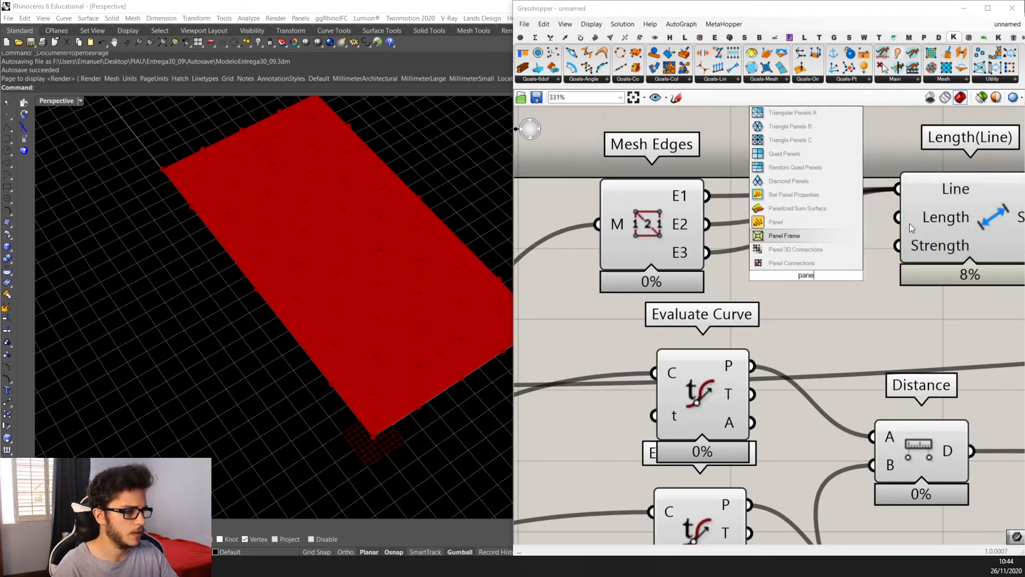
{"action": "left_click", "coordinate": [806, 231]}
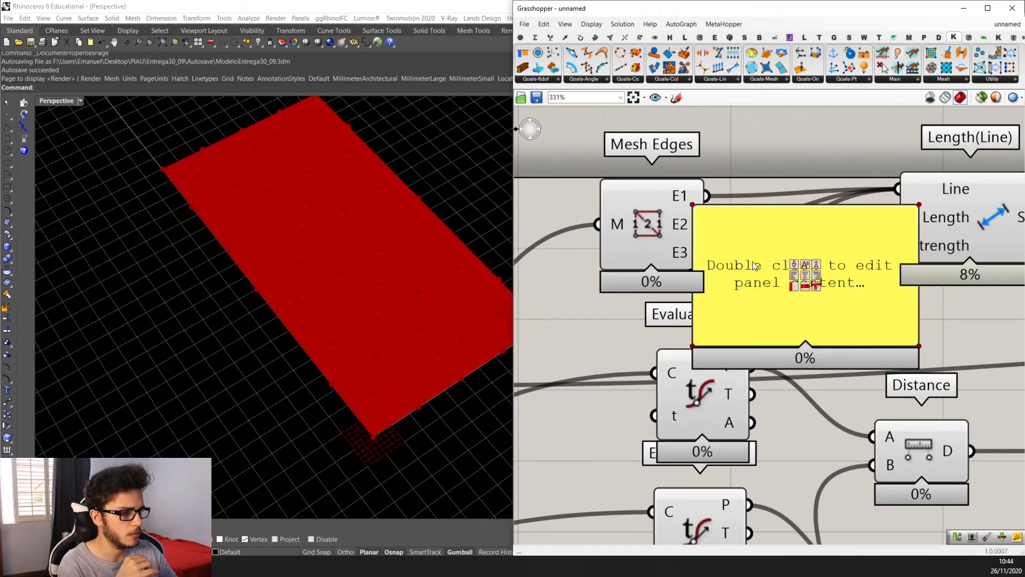
{"action": "left_click_drag", "start_coordinate": [753, 264], "coordinate": [799, 264]}
{"action": "left_click_drag", "start_coordinate": [706, 252], "coordinate": [737, 270]}
{"action": "scroll", "coordinate": [787, 299], "scroll_direction": "down", "scroll_amount": 2}
{"action": "scroll", "coordinate": [787, 302], "scroll_direction": "down", "scroll_amount": 1}
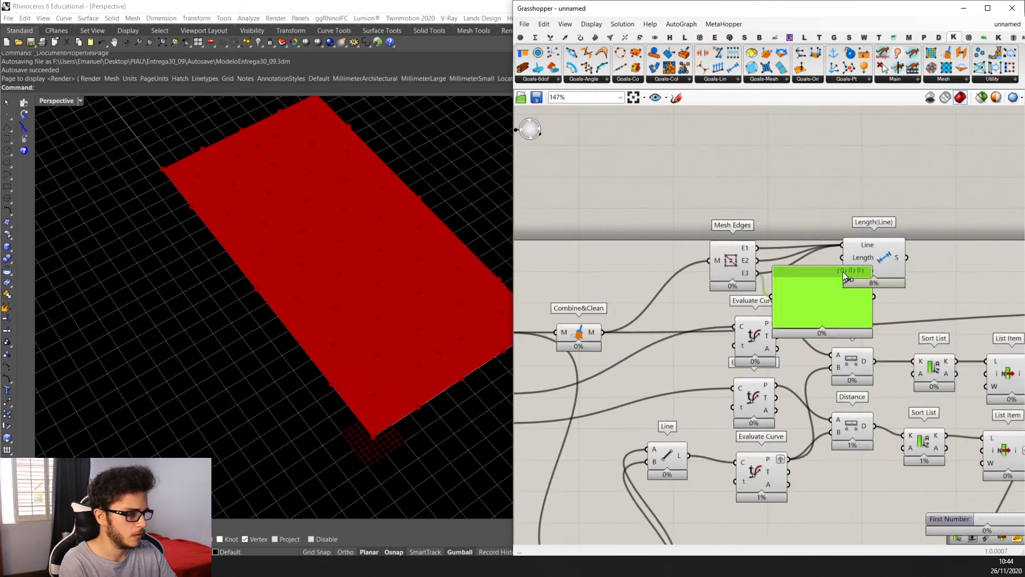
{"action": "key", "text": "Delete"}
Add a Panel after Length(Line) and connect it to the goal's S output.
{"action": "right_click_drag", "start_coordinate": [842, 271], "coordinate": [761, 250]}
{"action": "scroll", "coordinate": [807, 270], "scroll_direction": "down", "scroll_amount": 1}
{"action": "double_click", "coordinate": [857, 260]}
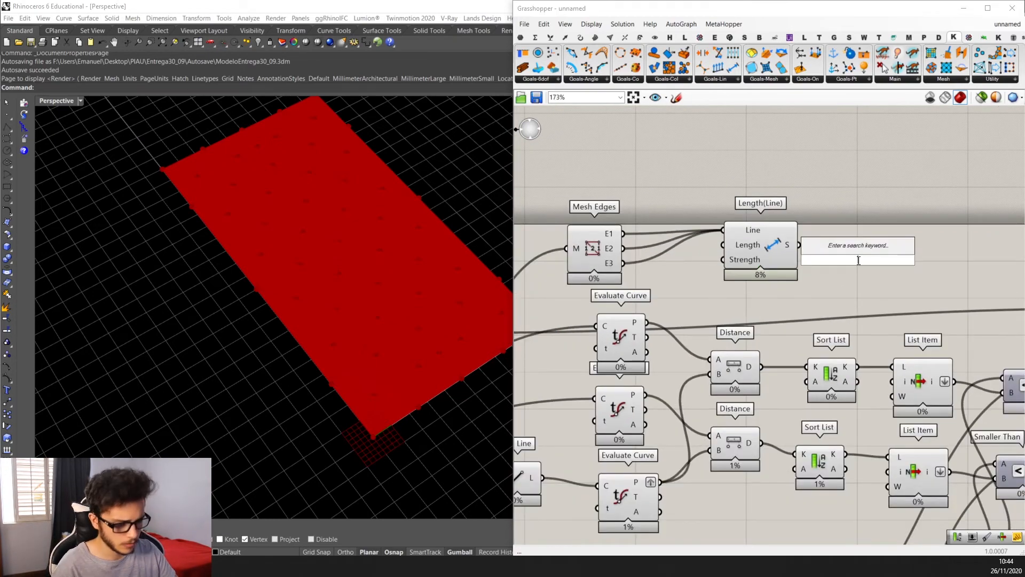
{"action": "type", "text": "pane"}
{"action": "left_click", "coordinate": [843, 205]}
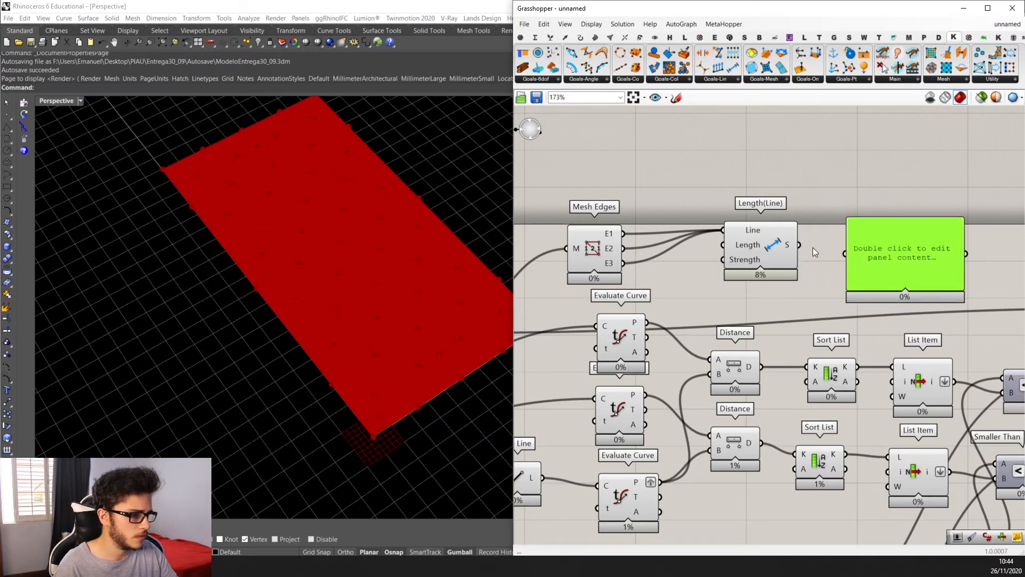
{"action": "left_click_drag", "start_coordinate": [810, 251], "coordinate": [847, 255]}
Enlarge the Panel, go through its list of spring goals to the end, and reposition it beside Length(Line).
{"action": "right_click_drag", "start_coordinate": [881, 289], "coordinate": [857, 238]}
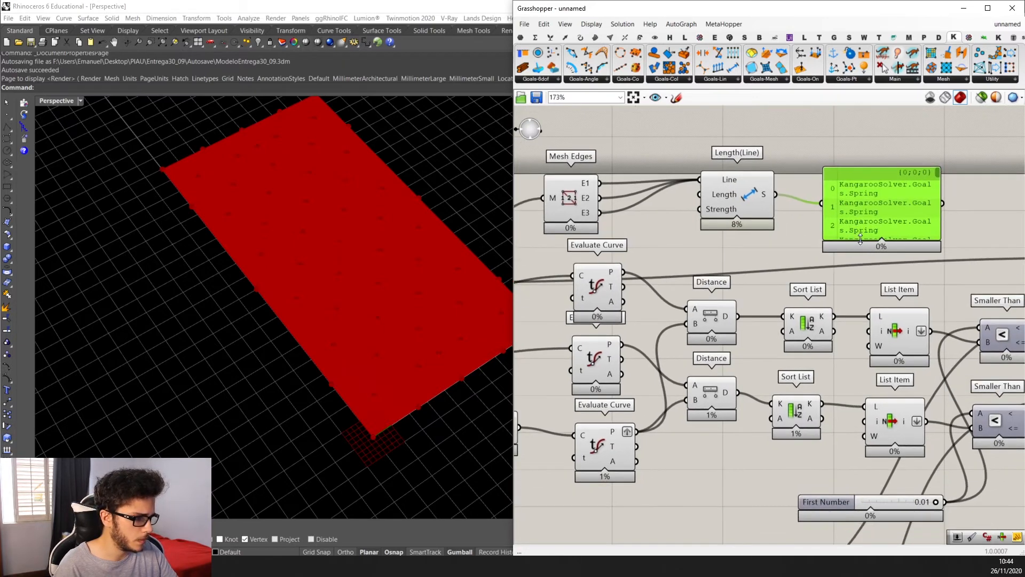
{"action": "left_click_drag", "start_coordinate": [860, 238], "coordinate": [861, 352]}
{"action": "left_click_drag", "start_coordinate": [936, 176], "coordinate": [939, 350]}
{"action": "left_click_drag", "start_coordinate": [881, 320], "coordinate": [899, 281]}
Flatten Length(Line)'s S output and delete the Panel attached to it.
{"action": "scroll", "coordinate": [769, 187], "scroll_direction": "up", "scroll_amount": 2}
{"action": "right_click", "coordinate": [771, 196]}
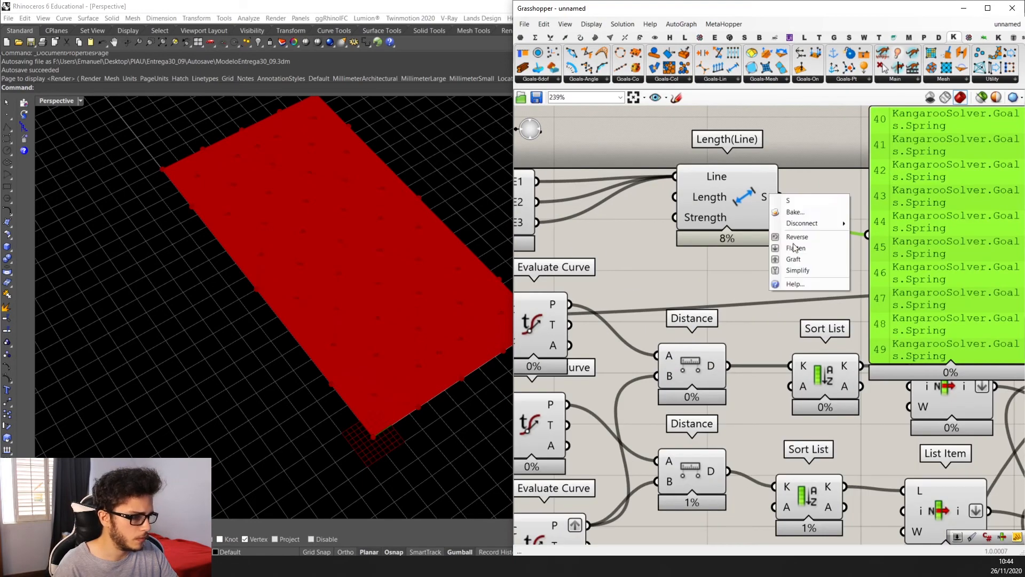
{"action": "left_click", "coordinate": [795, 247]}
{"action": "scroll", "coordinate": [809, 249], "scroll_direction": "down", "scroll_amount": 3}
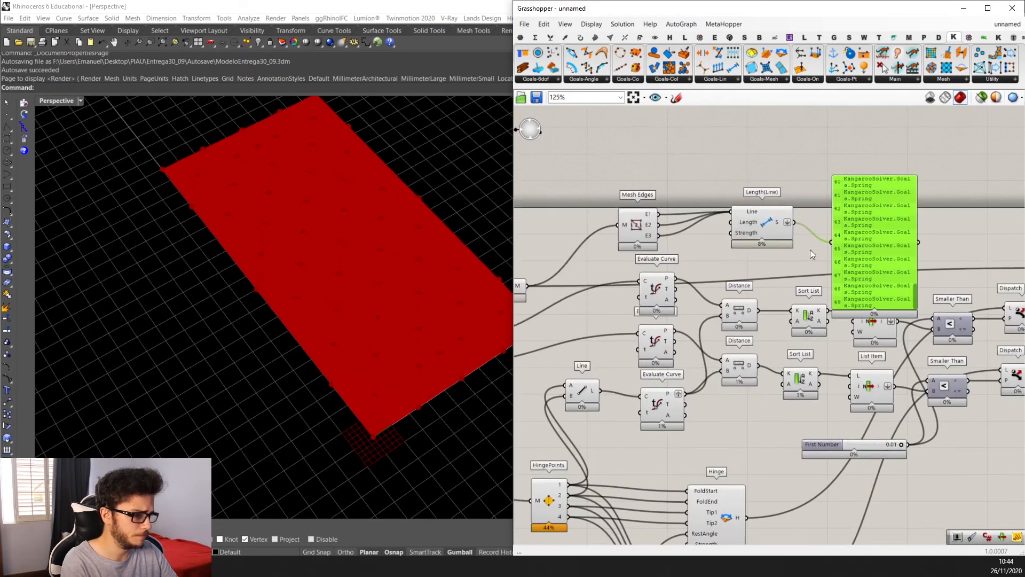
{"action": "key", "text": "Delete"}
Move Mesh Edges and Length(Line) together along the canvas so they sit above the Dispatch and Show components.
{"action": "left_click_drag", "start_coordinate": [811, 244], "coordinate": [619, 183]}
{"action": "left_click_drag", "start_coordinate": [636, 224], "coordinate": [655, 212]}
{"action": "right_click_drag", "start_coordinate": [858, 203], "coordinate": [784, 193]}
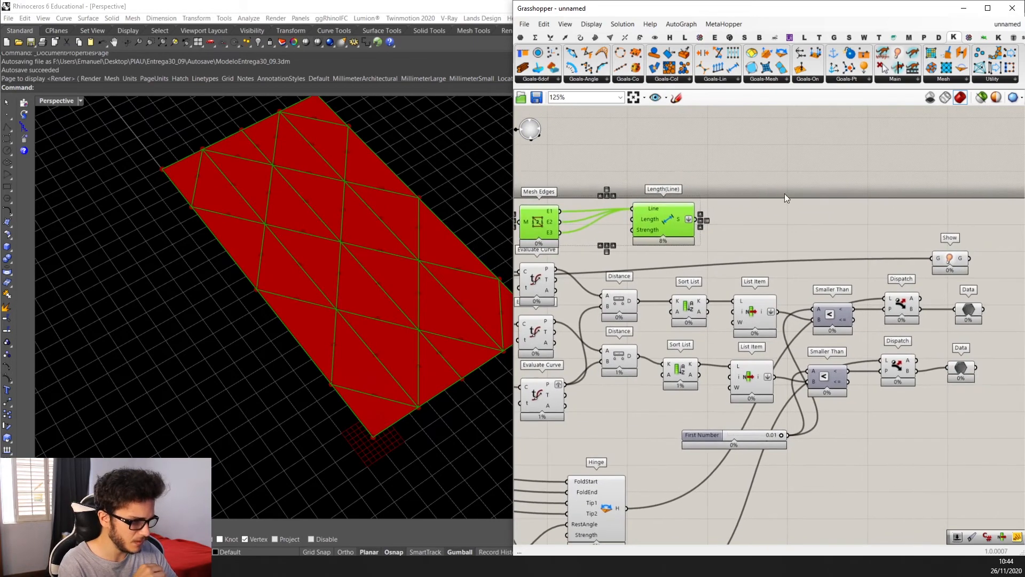
{"action": "left_click", "coordinate": [720, 232]}
{"action": "scroll", "coordinate": [807, 232], "scroll_direction": "down", "scroll_amount": 2}
{"action": "left_click_drag", "start_coordinate": [804, 236], "coordinate": [625, 191]}
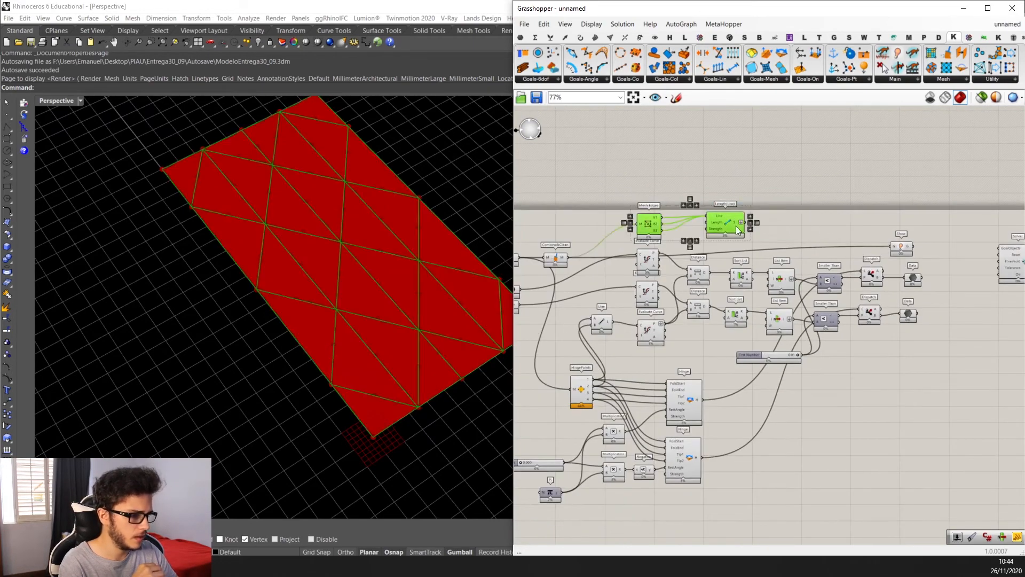
{"action": "left_click_drag", "start_coordinate": [726, 223], "coordinate": [880, 222]}
{"action": "scroll", "coordinate": [926, 276], "scroll_direction": "up", "scroll_amount": 1}
{"action": "left_click", "coordinate": [900, 327]}
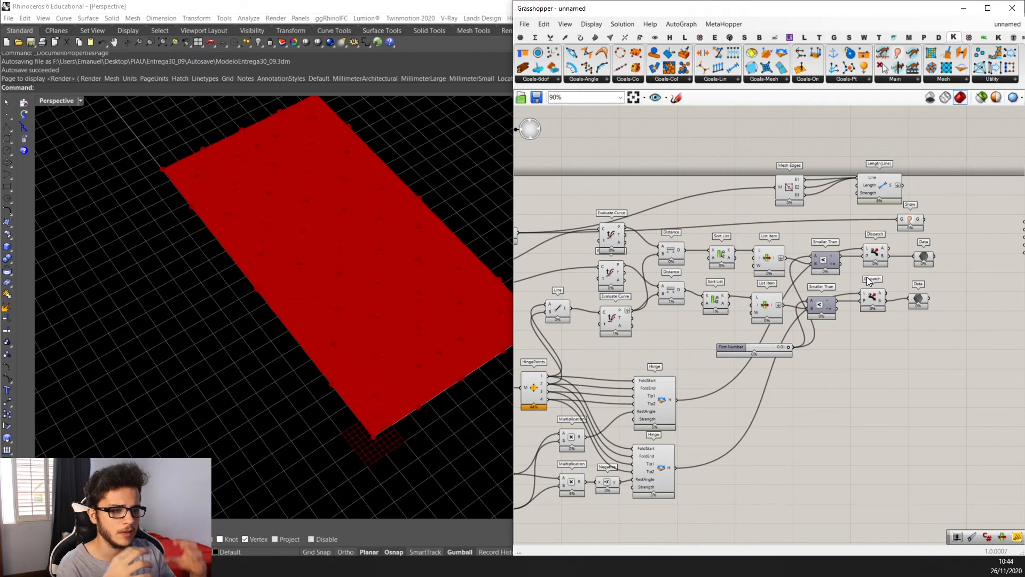
Shift Length(Line) farther from Mesh Edges so that it lines up above the Show component.
{"action": "right_click_drag", "start_coordinate": [867, 277], "coordinate": [871, 243]}
{"action": "right_click_drag", "start_coordinate": [478, 320], "coordinate": [469, 284]}
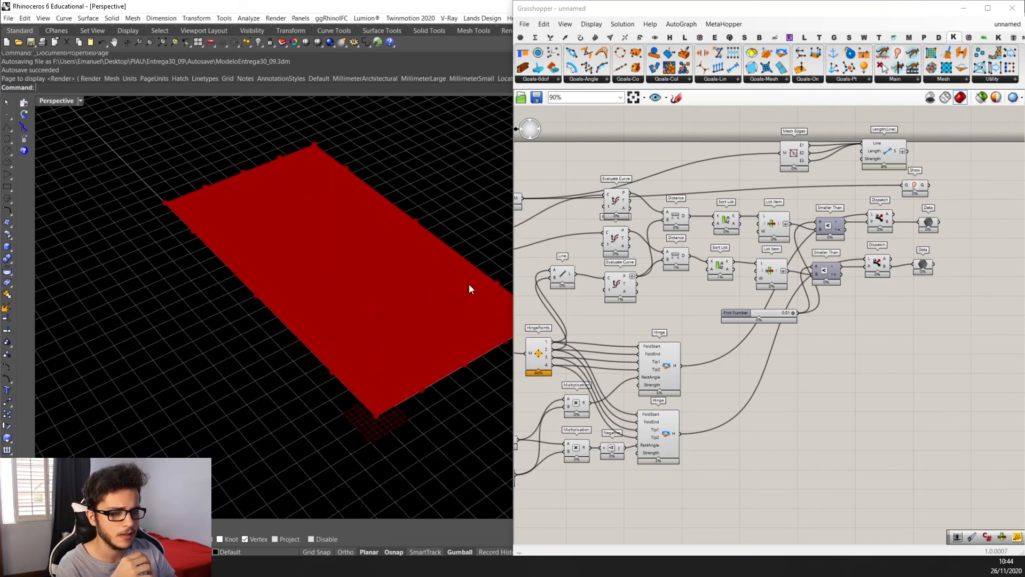
{"action": "scroll", "coordinate": [470, 288], "scroll_direction": "down", "scroll_amount": 3}
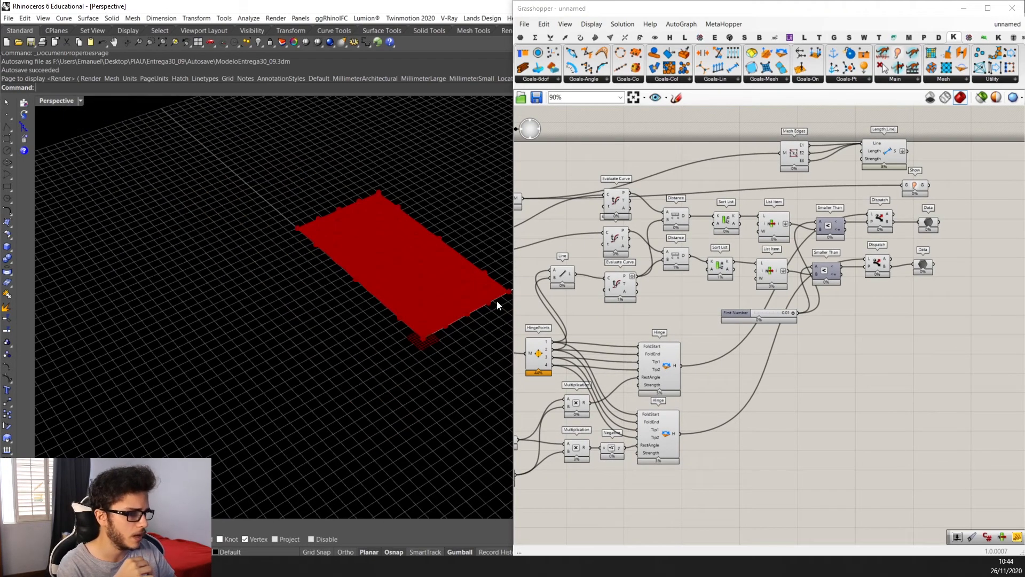
{"action": "scroll", "coordinate": [812, 185], "scroll_direction": "up", "scroll_amount": 3}
{"action": "mouse_move", "coordinate": [812, 185]}
{"action": "left_mouse_down"}
{"action": "mouse_move", "coordinate": [847, 178]}
{"action": "mouse_move", "coordinate": [822, 191]}
{"action": "left_mouse_up"}
{"action": "scroll", "coordinate": [847, 178], "scroll_direction": "down", "scroll_amount": 2}
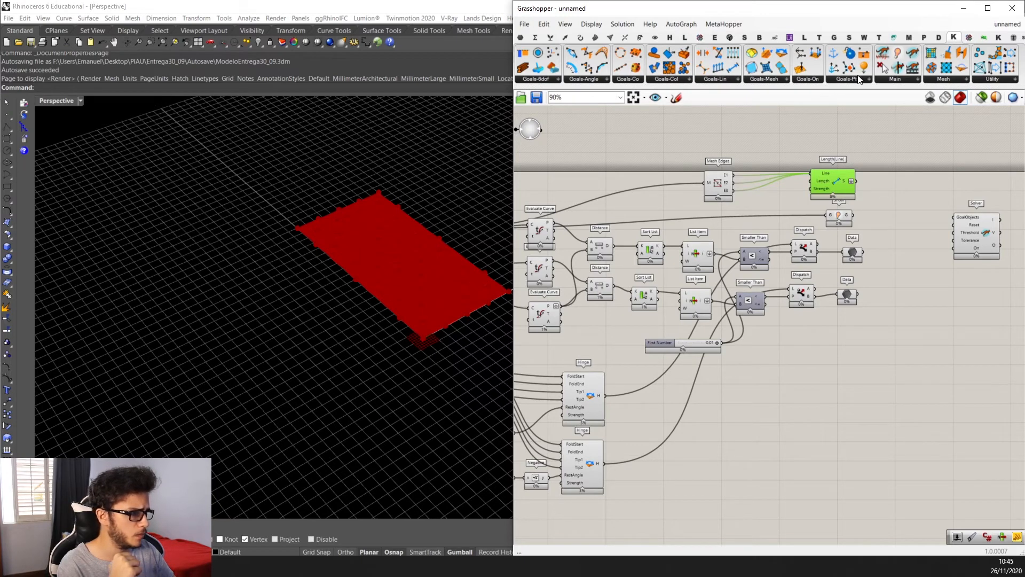
Add a Kangaroo PlasticAnchor goal and place it in the free space below the two Data components.
{"action": "left_click", "coordinate": [842, 79]}
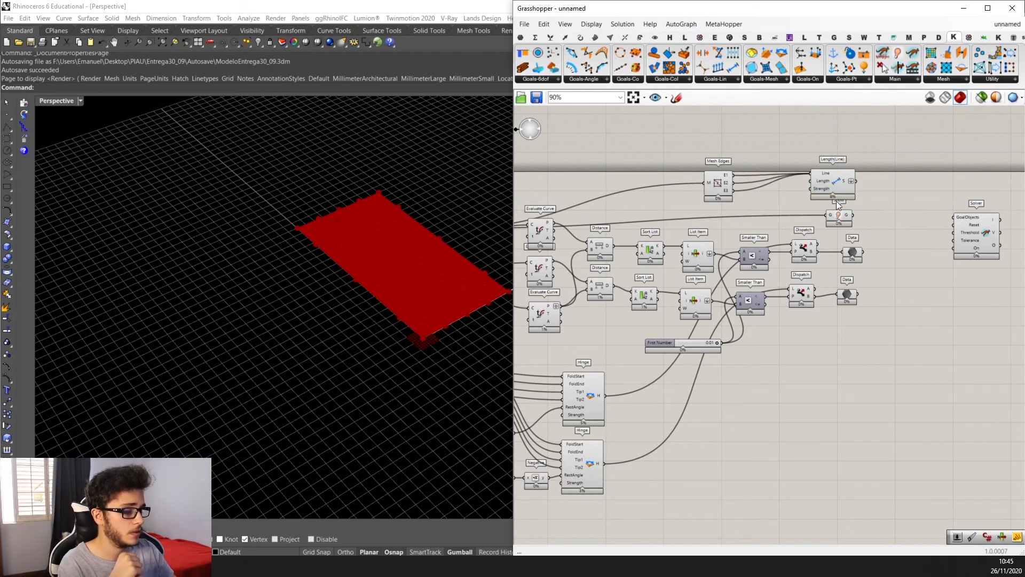
{"action": "left_click", "coordinate": [849, 79]}
{"action": "left_click", "coordinate": [859, 193]}
{"action": "scroll", "coordinate": [840, 328], "scroll_direction": "up", "scroll_amount": 2}
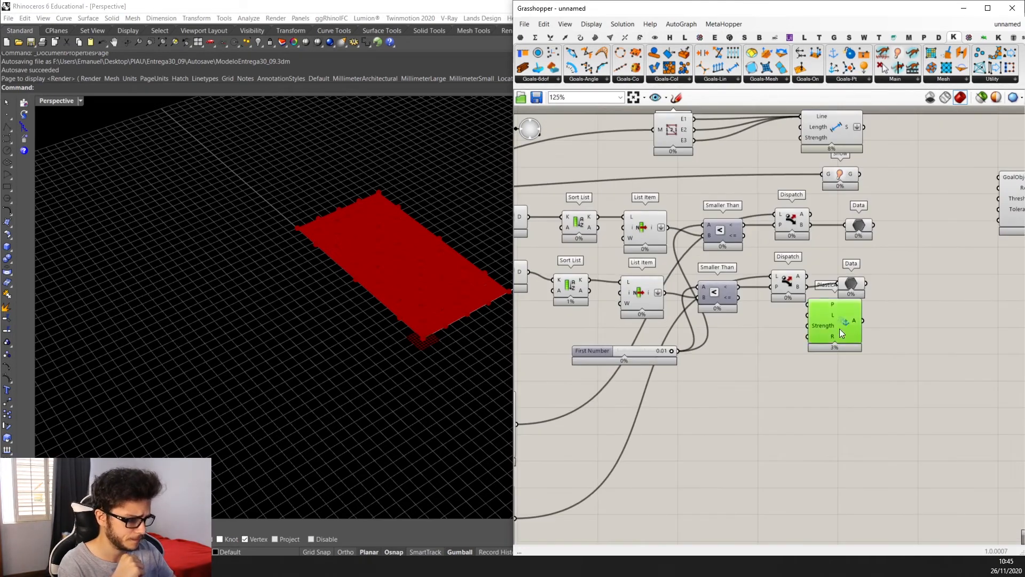
{"action": "left_click_drag", "start_coordinate": [840, 329], "coordinate": [838, 389]}
{"action": "scroll", "coordinate": [839, 389], "scroll_direction": "up", "scroll_amount": 2}
{"action": "scroll", "coordinate": [834, 393], "scroll_direction": "down", "scroll_amount": 1}
{"action": "scroll", "coordinate": [834, 393], "scroll_direction": "up", "scroll_amount": 1}
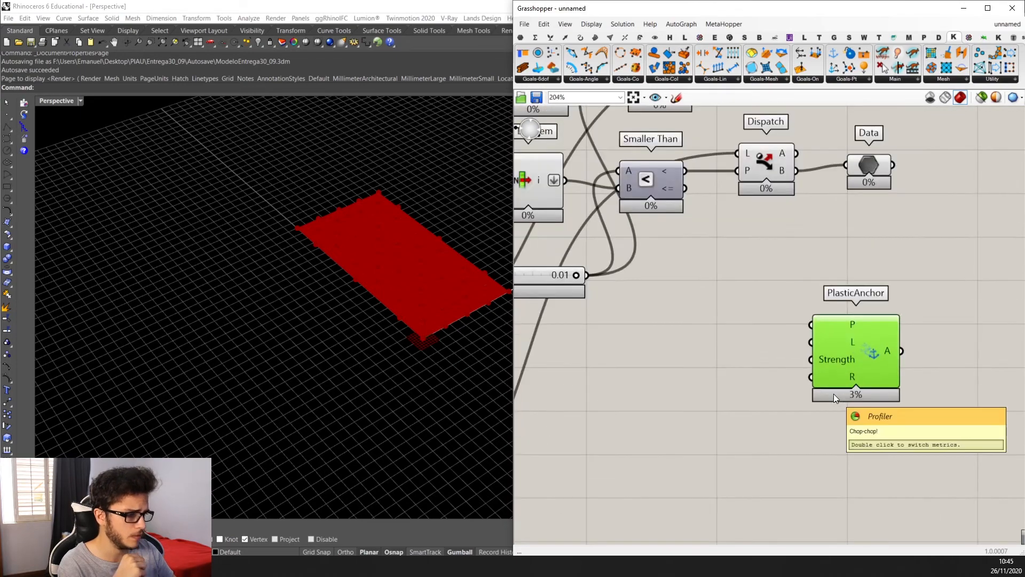
{"action": "scroll", "coordinate": [877, 370], "scroll_direction": "down", "scroll_amount": 1}
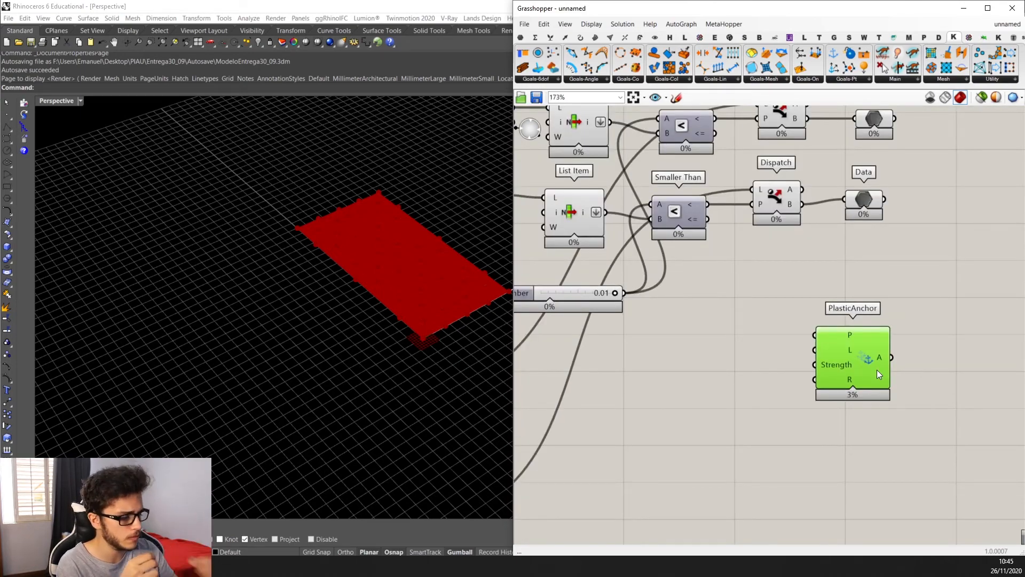
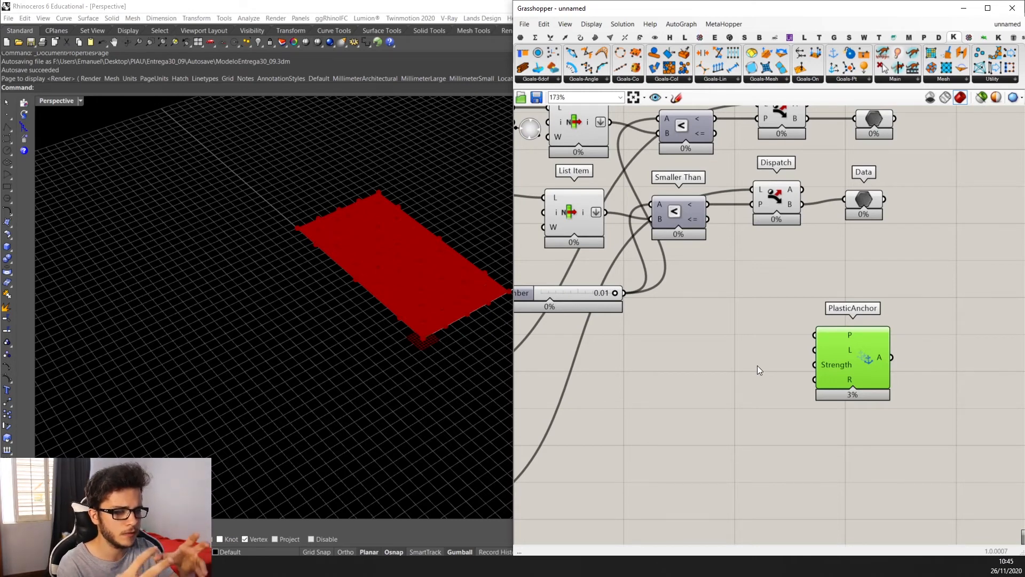
Add a Deconstruct Mesh component near Combine&Clean.
{"action": "right_click_drag", "start_coordinate": [427, 357], "coordinate": [365, 289]}
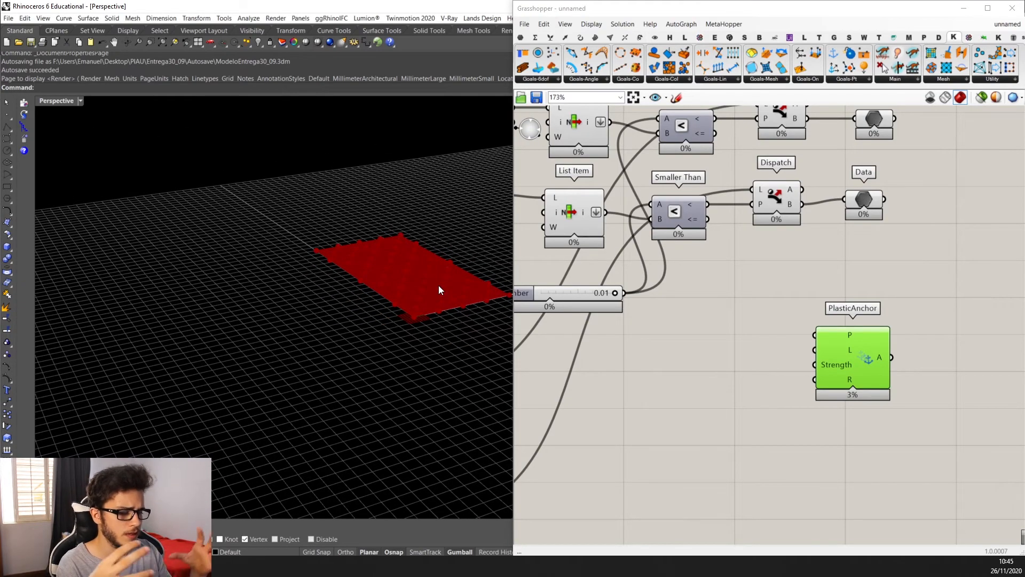
{"action": "right_click_drag", "start_coordinate": [439, 290], "coordinate": [440, 237]}
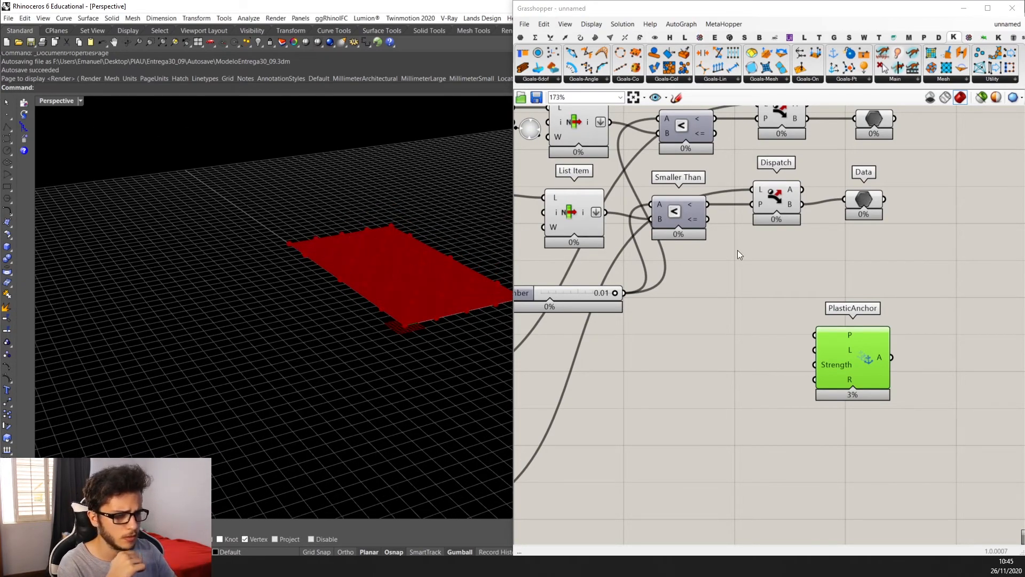
{"action": "scroll", "coordinate": [738, 250], "scroll_direction": "down", "scroll_amount": 5}
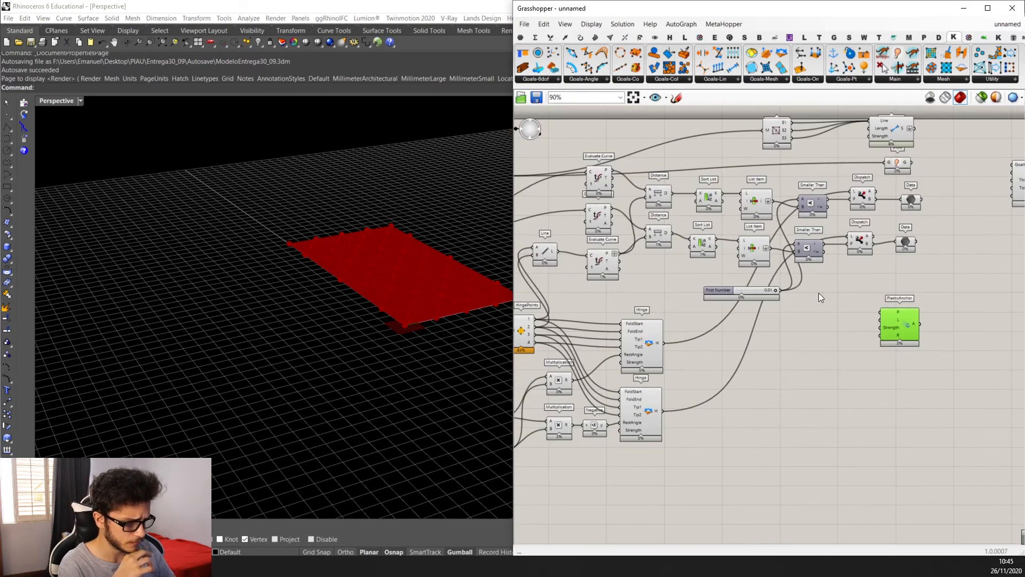
{"action": "right_click_drag", "start_coordinate": [561, 231], "coordinate": [677, 226]}
{"action": "left_click", "coordinate": [607, 169]}
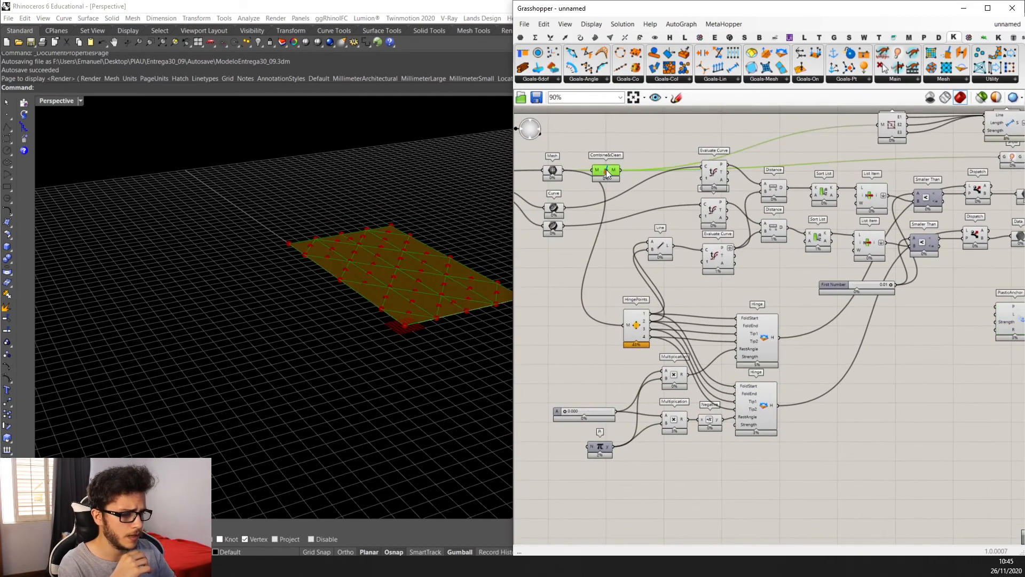
{"action": "left_click", "coordinate": [660, 204]}
{"action": "double_click", "coordinate": [659, 196]}
{"action": "type", "text": "d"}
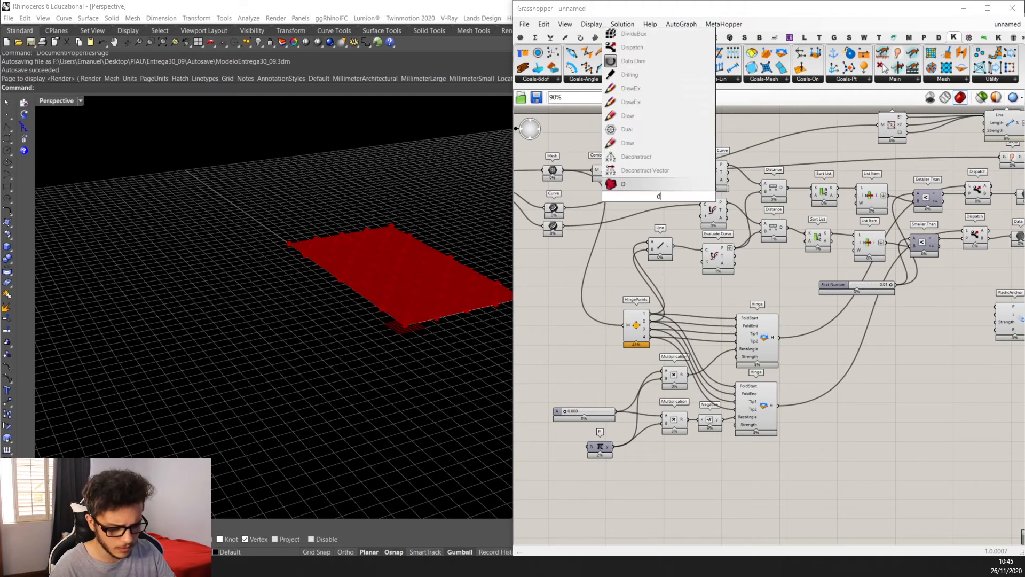
{"action": "type", "text": "escontruct m"}
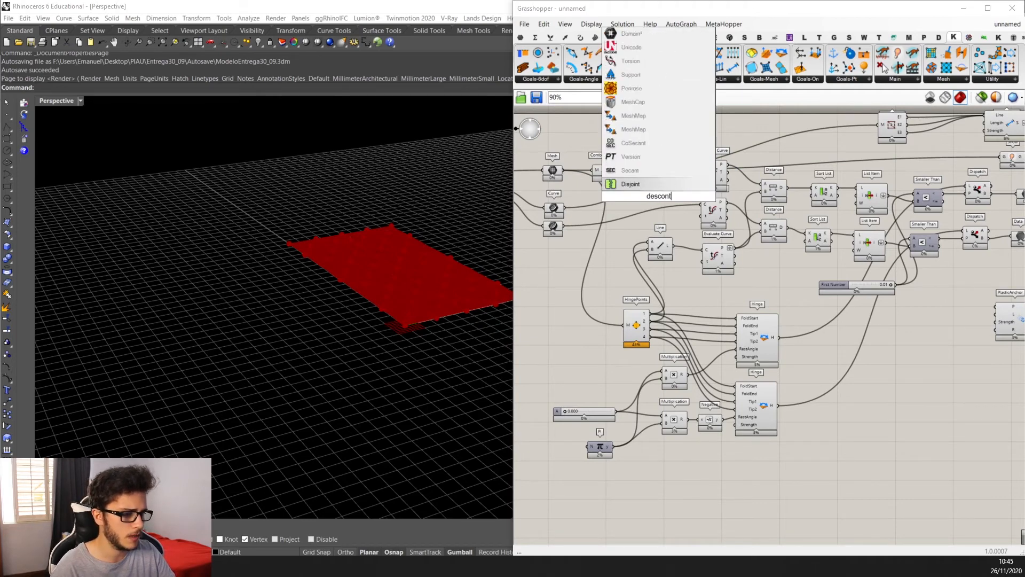
{"action": "key", "text": "BackSpace"}
{"action": "key", "text": "BackSpace"}
{"action": "key", "text": "BackSpace"}
{"action": "key", "text": "BackSpace"}
{"action": "key", "text": "BackSpace"}
{"action": "key", "text": "BackSpace"}
{"action": "key", "text": "BackSpace"}
{"action": "key", "text": "BackSpace"}
{"action": "key", "text": "BackSpace"}
{"action": "key", "text": "BackSpace"}
{"action": "key", "text": "BackSpace"}
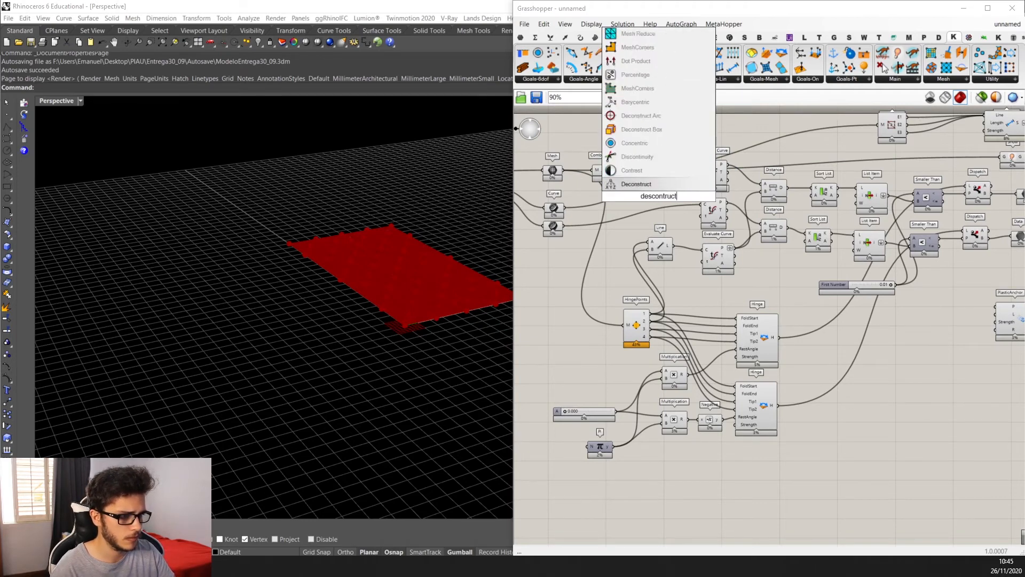
{"action": "type", "text": "construct mesh"}
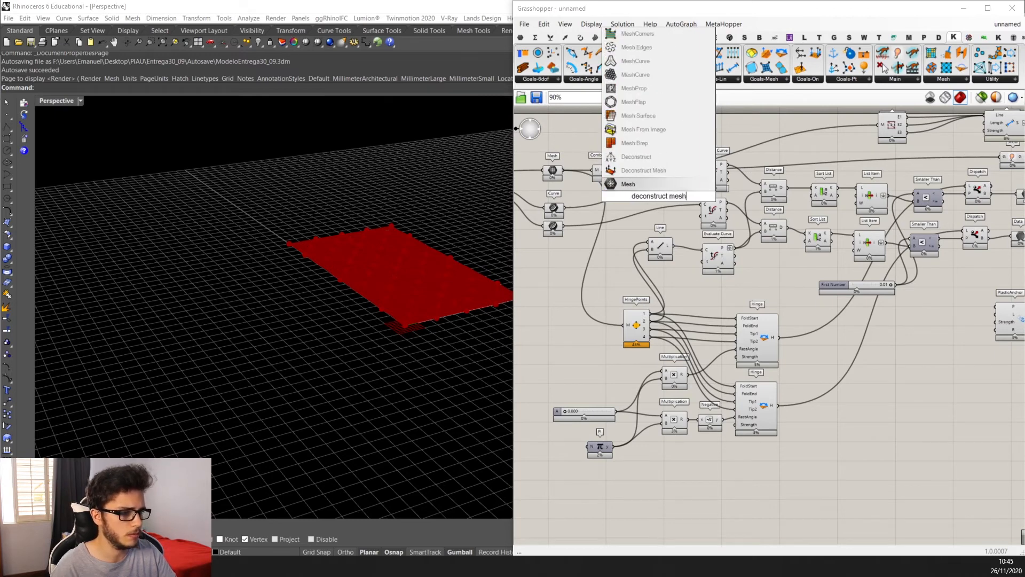
{"action": "key", "text": "Up"}
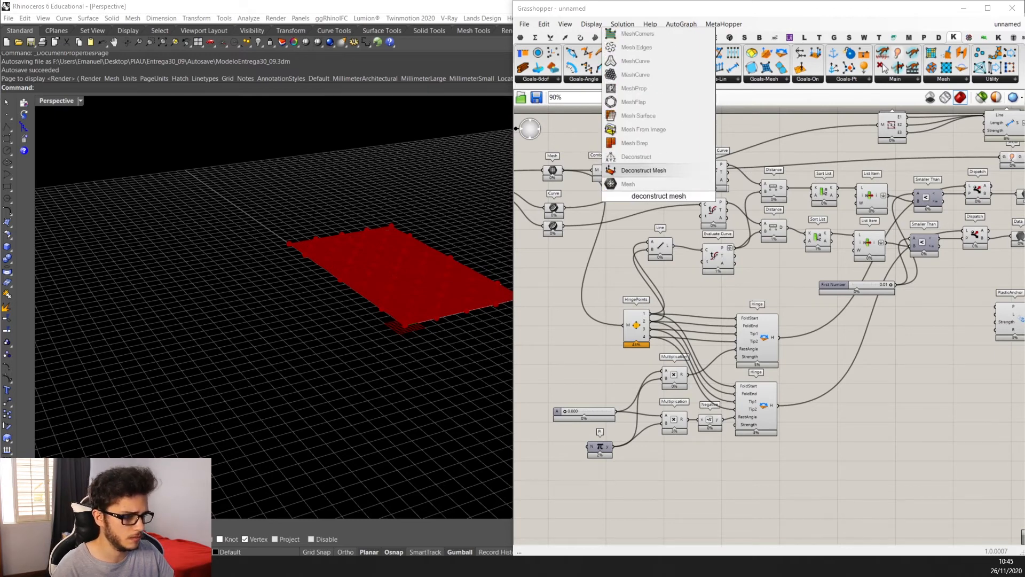
{"action": "key", "text": "Return"}
Connect Combine&Clean's mesh output to Deconstruct Mesh and move that component next to PlasticAnchor.
{"action": "scroll", "coordinate": [659, 196], "scroll_direction": "up", "scroll_amount": 3}
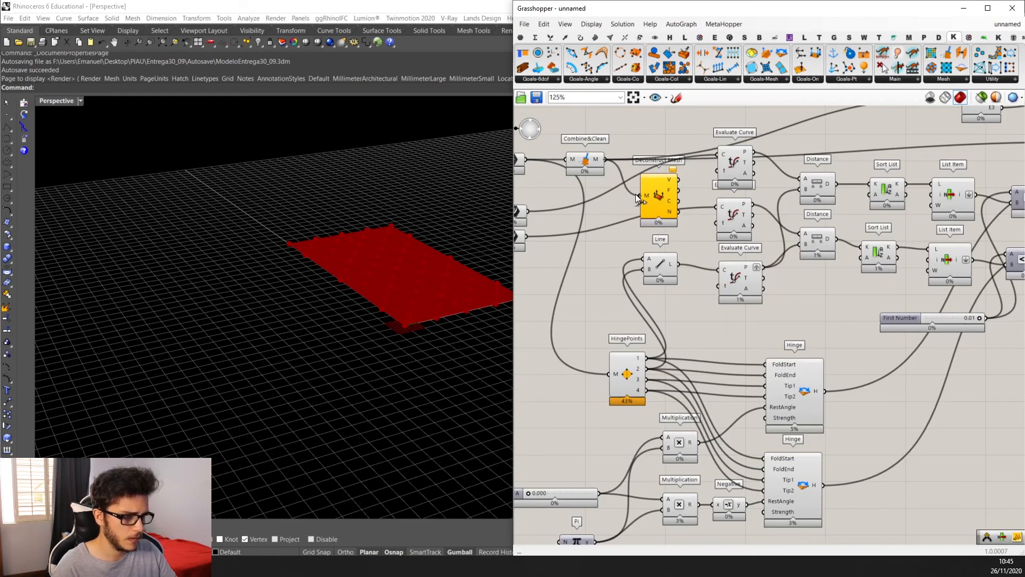
{"action": "left_click_drag", "start_coordinate": [635, 195], "coordinate": [639, 196]}
{"action": "left_click_drag", "start_coordinate": [664, 199], "coordinate": [905, 388]}
{"action": "scroll", "coordinate": [776, 342], "scroll_direction": "down", "scroll_amount": 3}
{"action": "right_click_drag", "start_coordinate": [941, 376], "coordinate": [789, 354]}
{"action": "scroll", "coordinate": [788, 356], "scroll_direction": "up", "scroll_amount": 5}
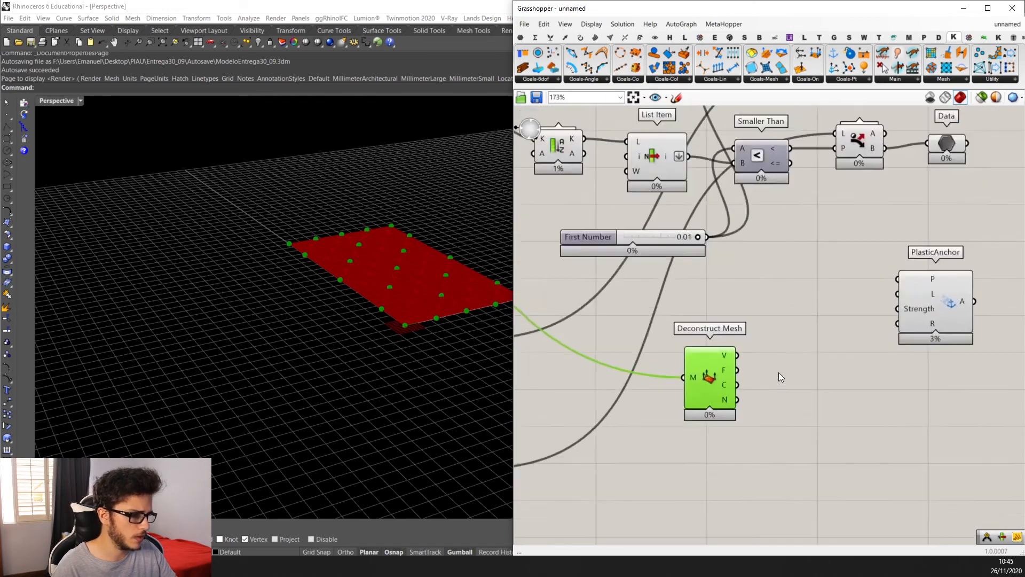
Connect Deconstruct Mesh's V output to PlasticAnchor's P input.
{"action": "scroll", "coordinate": [777, 350], "scroll_direction": "up", "scroll_amount": 2}
{"action": "left_click", "coordinate": [884, 347]}
{"action": "scroll", "coordinate": [761, 363], "scroll_direction": "up", "scroll_amount": 2}
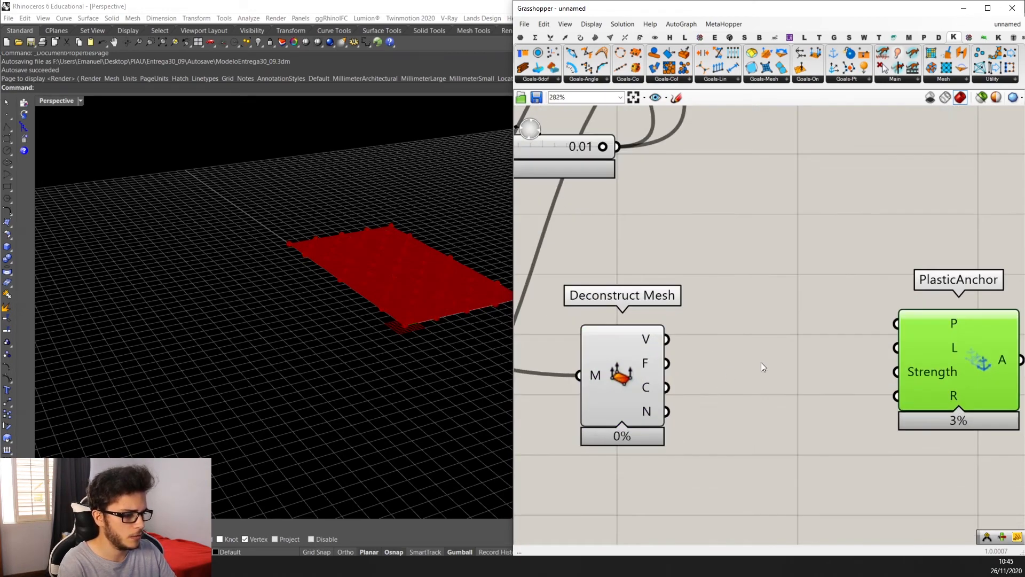
{"action": "scroll", "coordinate": [698, 360], "scroll_direction": "down", "scroll_amount": 3}
{"action": "scroll", "coordinate": [677, 348], "scroll_direction": "up", "scroll_amount": 3}
{"action": "left_click_drag", "start_coordinate": [680, 345], "coordinate": [922, 371]}
{"action": "right_click_drag", "start_coordinate": [957, 368], "coordinate": [831, 328]}
Add a 0.01 number slider, connect it to PlasticAnchor's Strength input, and place it just before the component.
{"action": "scroll", "coordinate": [813, 350], "scroll_direction": "up", "scroll_amount": 2}
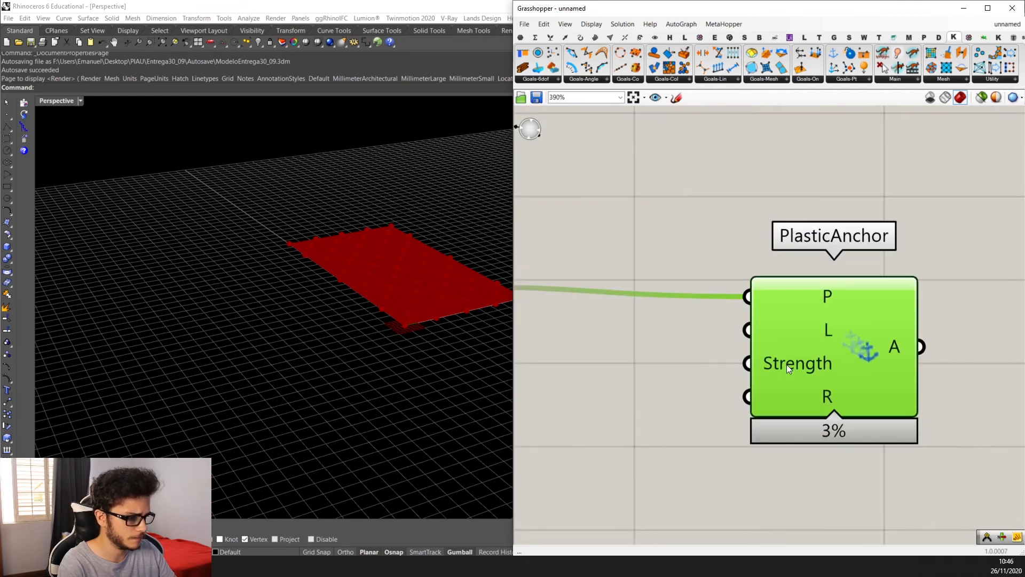
{"action": "scroll", "coordinate": [787, 363], "scroll_direction": "up", "scroll_amount": 2}
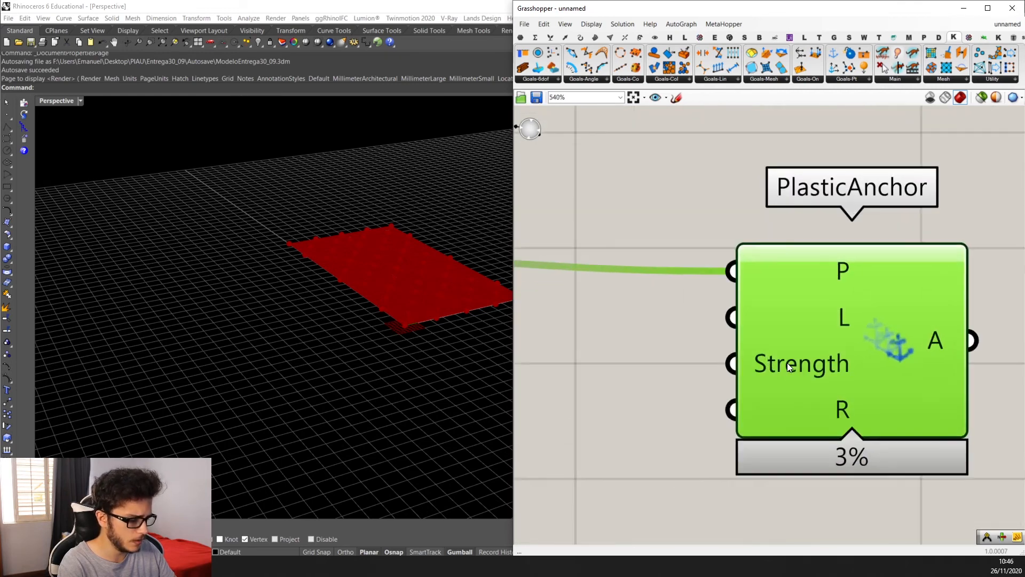
{"action": "scroll", "coordinate": [787, 363], "scroll_direction": "down", "scroll_amount": 7}
{"action": "double_click", "coordinate": [825, 415]}
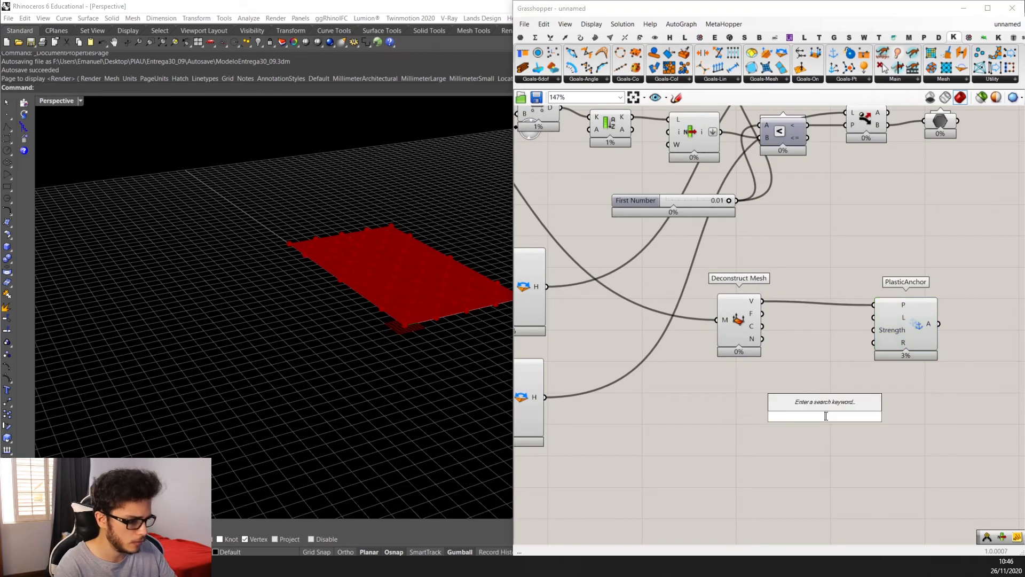
{"action": "type", "text": "0"}
{"action": "key", "text": "Return"}
{"action": "scroll", "coordinate": [825, 423], "scroll_direction": "up", "scroll_amount": 1}
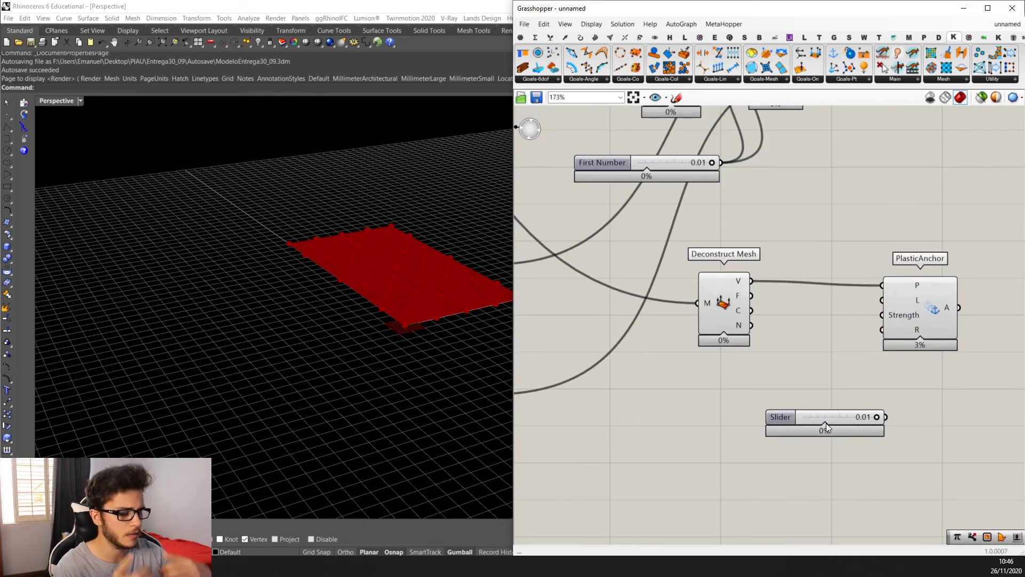
{"action": "left_click", "coordinate": [825, 423]}
{"action": "scroll", "coordinate": [826, 423], "scroll_direction": "up", "scroll_amount": 2}
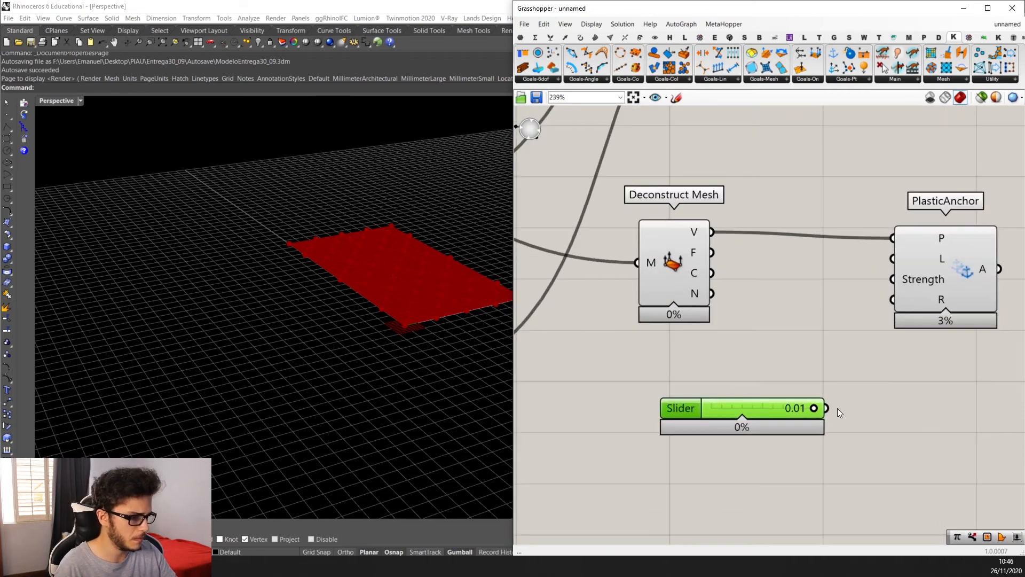
{"action": "left_click_drag", "start_coordinate": [826, 408], "coordinate": [904, 282]}
{"action": "left_click_drag", "start_coordinate": [802, 410], "coordinate": [837, 287]}
{"action": "scroll", "coordinate": [851, 303], "scroll_direction": "down", "scroll_amount": 5}
{"action": "right_click_drag", "start_coordinate": [851, 302], "coordinate": [818, 336]}
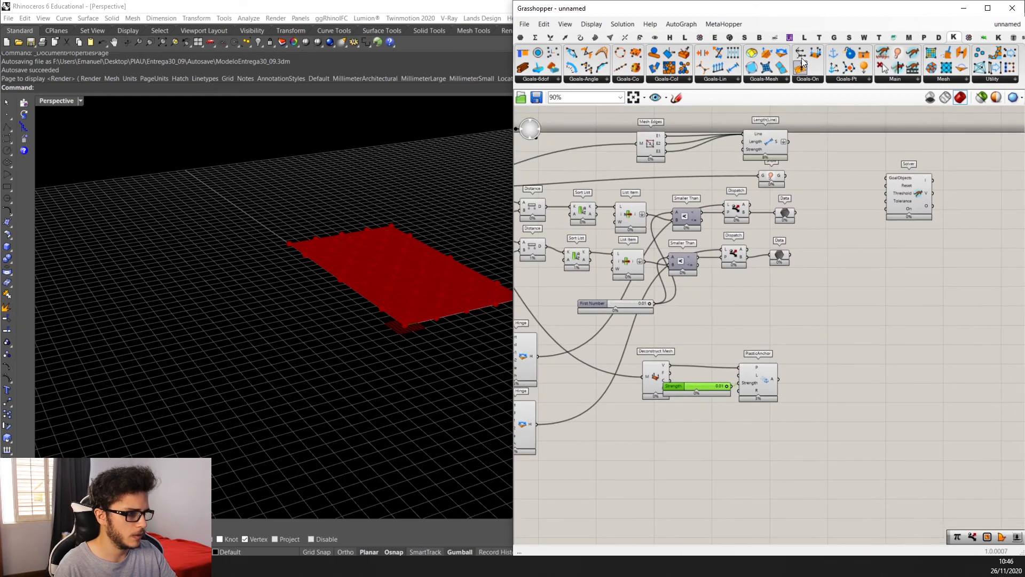
Connect Length(Line), Show, both Data components and PlasticAnchor to the Solver's GoalObjects input.
{"action": "left_click_drag", "start_coordinate": [818, 470], "coordinate": [780, 136]}
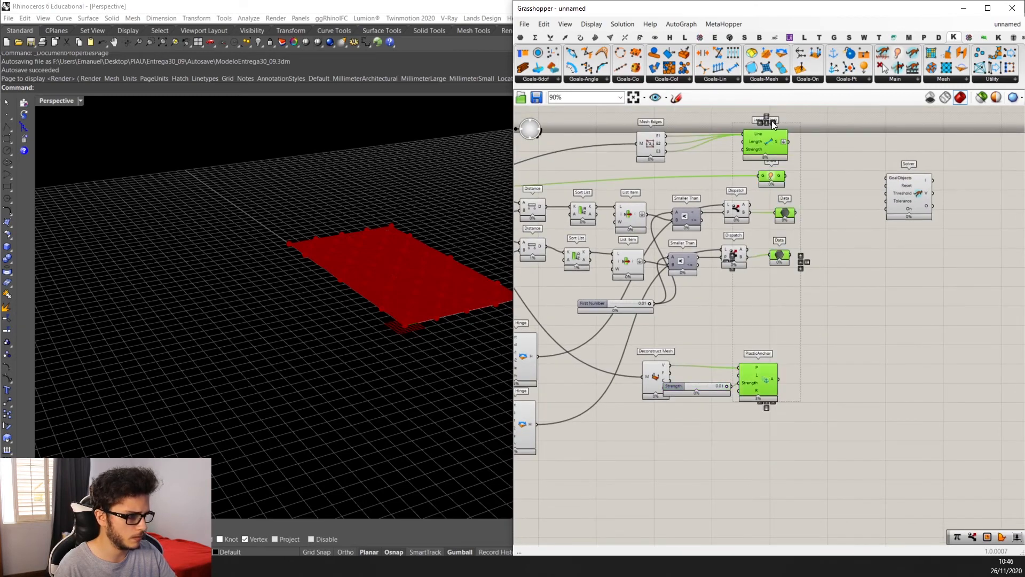
{"action": "left_click", "coordinate": [847, 238]}
{"action": "scroll", "coordinate": [847, 245], "scroll_direction": "up", "scroll_amount": 2}
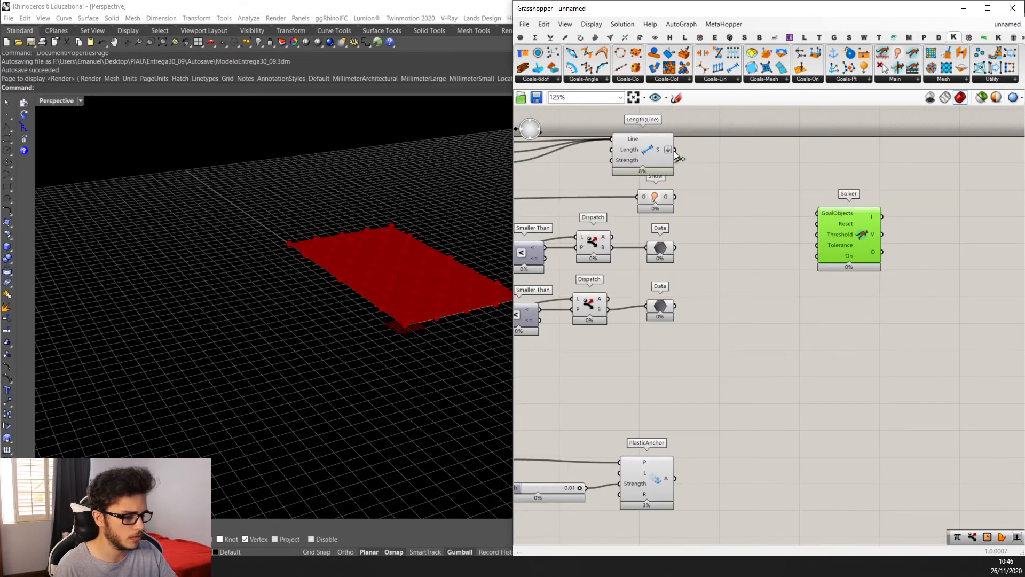
{"action": "left_click_drag", "start_coordinate": [674, 151], "coordinate": [673, 199]}
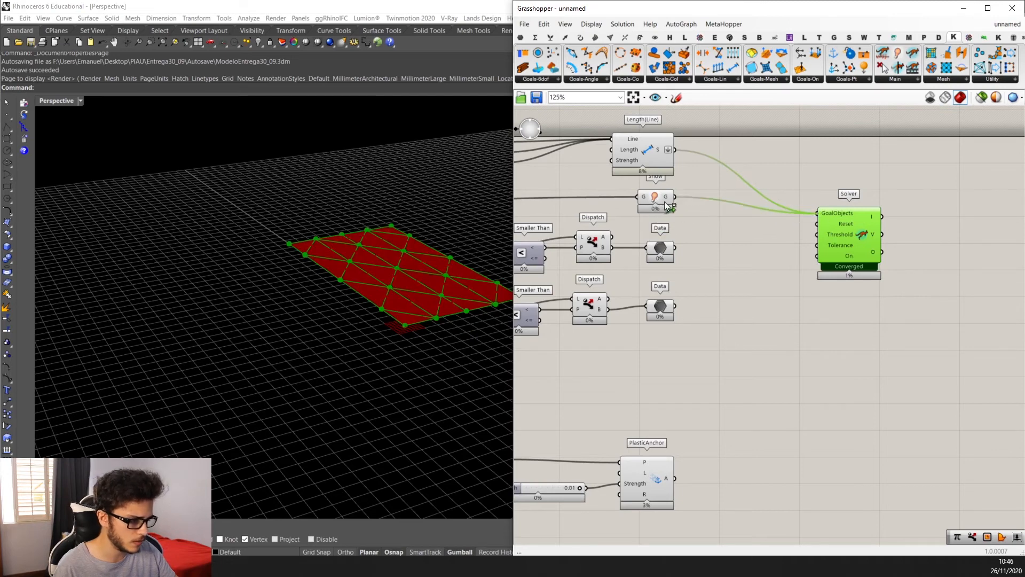
{"action": "left_click_drag", "start_coordinate": [675, 248], "coordinate": [672, 307], "text": "shift"}
{"action": "left_click_drag", "start_coordinate": [674, 478], "coordinate": [817, 212], "text": "shift"}
{"action": "scroll", "coordinate": [837, 262], "scroll_direction": "down", "scroll_amount": 5}
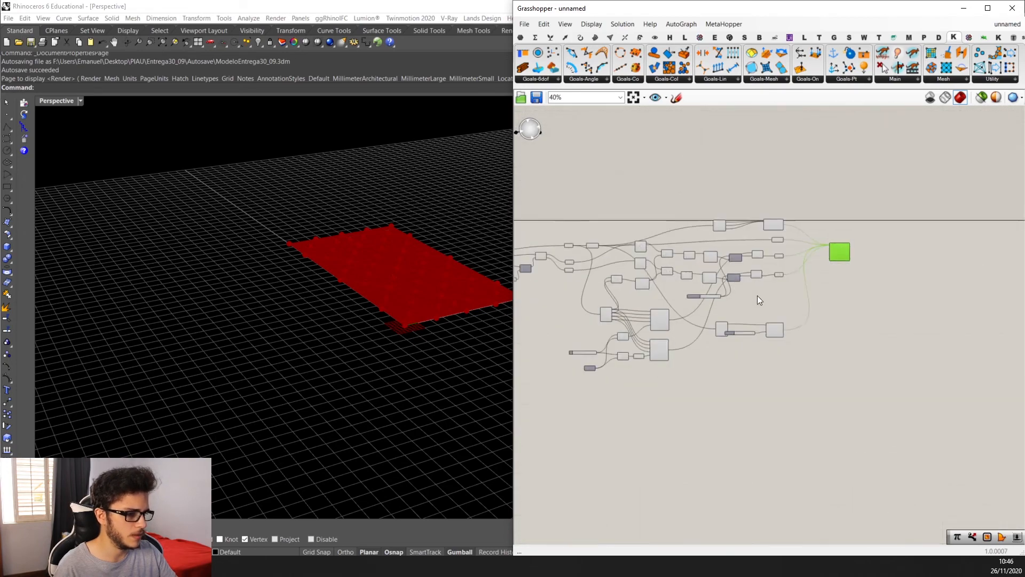
Add a Button component and connect it to the Solver's Reset input.
{"action": "scroll", "coordinate": [757, 296], "scroll_direction": "up", "scroll_amount": 3}
{"action": "scroll", "coordinate": [627, 350], "scroll_direction": "down", "scroll_amount": 2}
{"action": "scroll", "coordinate": [863, 267], "scroll_direction": "up", "scroll_amount": 3}
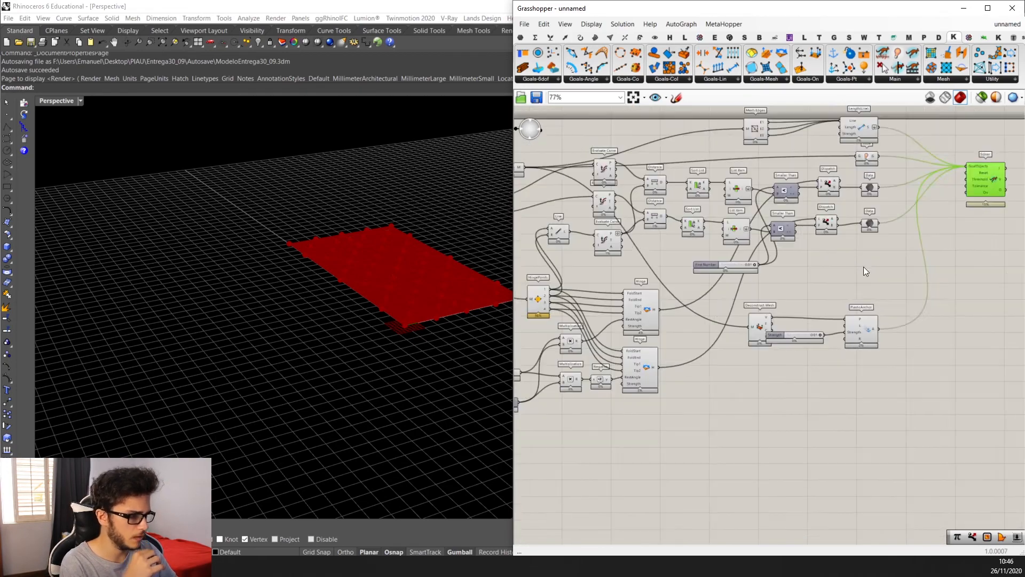
{"action": "scroll", "coordinate": [743, 367], "scroll_direction": "down", "scroll_amount": 2}
{"action": "scroll", "coordinate": [953, 218], "scroll_direction": "up", "scroll_amount": 3}
{"action": "scroll", "coordinate": [849, 238], "scroll_direction": "up", "scroll_amount": 4}
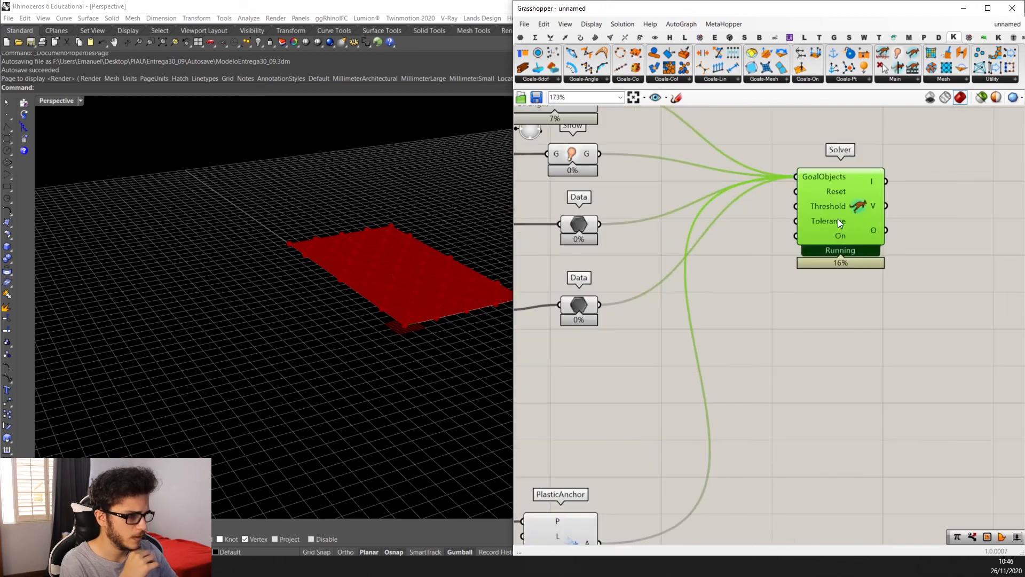
{"action": "double_click", "coordinate": [770, 386]}
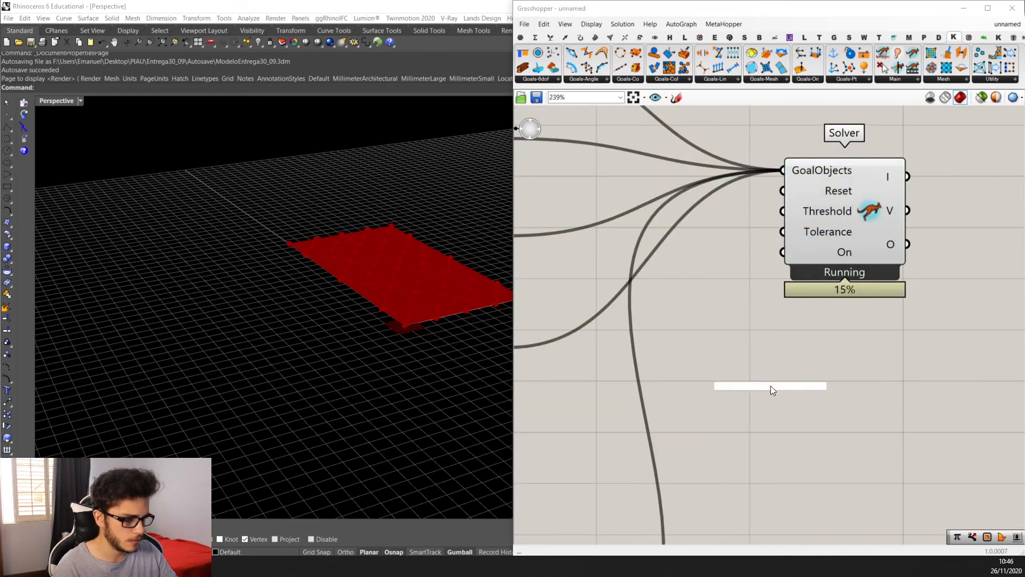
{"action": "type", "text": "bu"}
{"action": "left_click", "coordinate": [741, 374]}
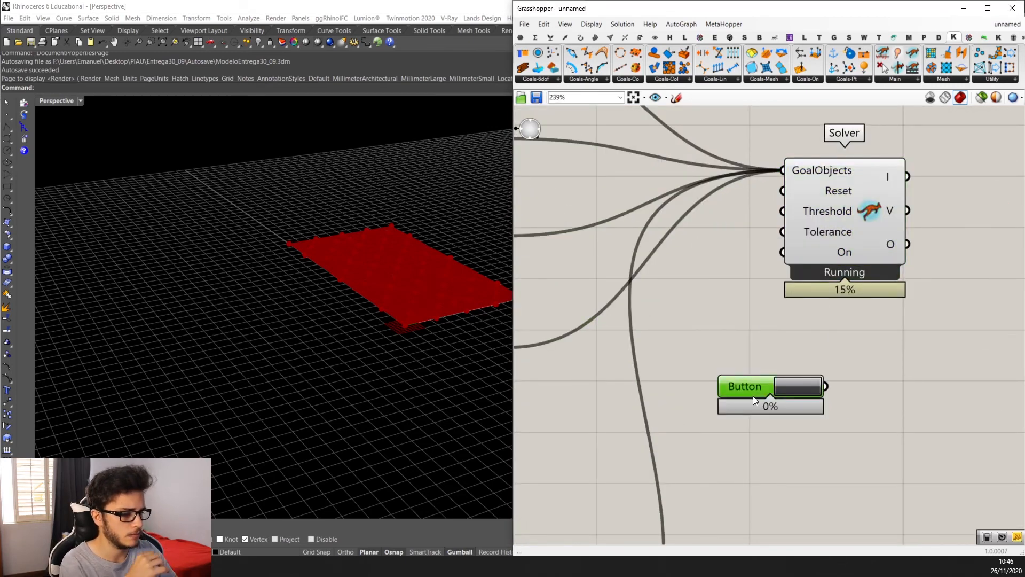
{"action": "left_click_drag", "start_coordinate": [753, 396], "coordinate": [572, 404]}
{"action": "left_click_drag", "start_coordinate": [642, 400], "coordinate": [782, 190]}
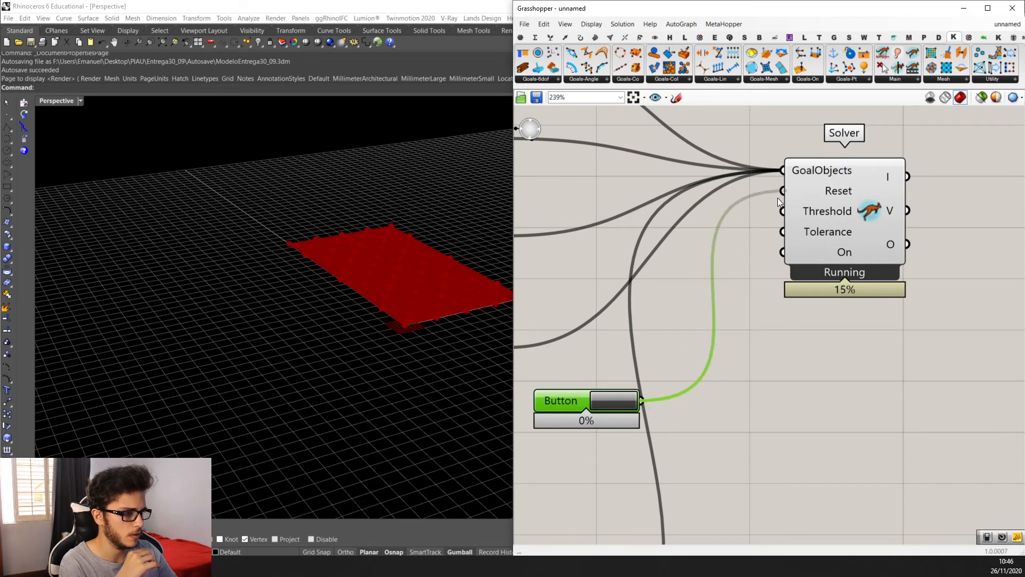
Connect a new Boolean Toggle set to False to the Solver's On input and group it neatly with the Button near the Data components.
{"action": "left_click", "coordinate": [877, 236]}
{"action": "scroll", "coordinate": [877, 236], "scroll_direction": "down", "scroll_amount": 3}
{"action": "scroll", "coordinate": [876, 248], "scroll_direction": "up", "scroll_amount": 4}
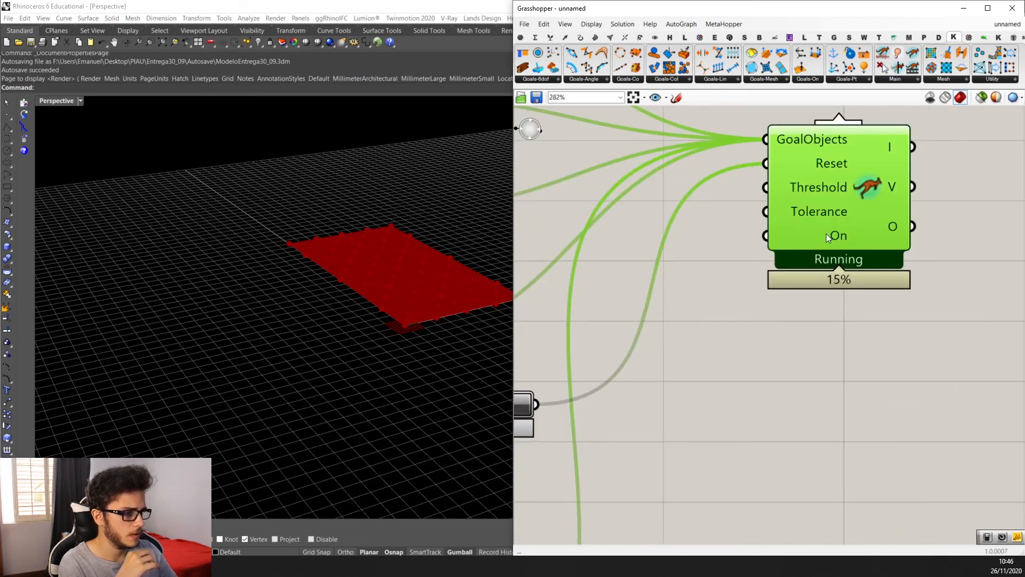
{"action": "double_click", "coordinate": [680, 430]}
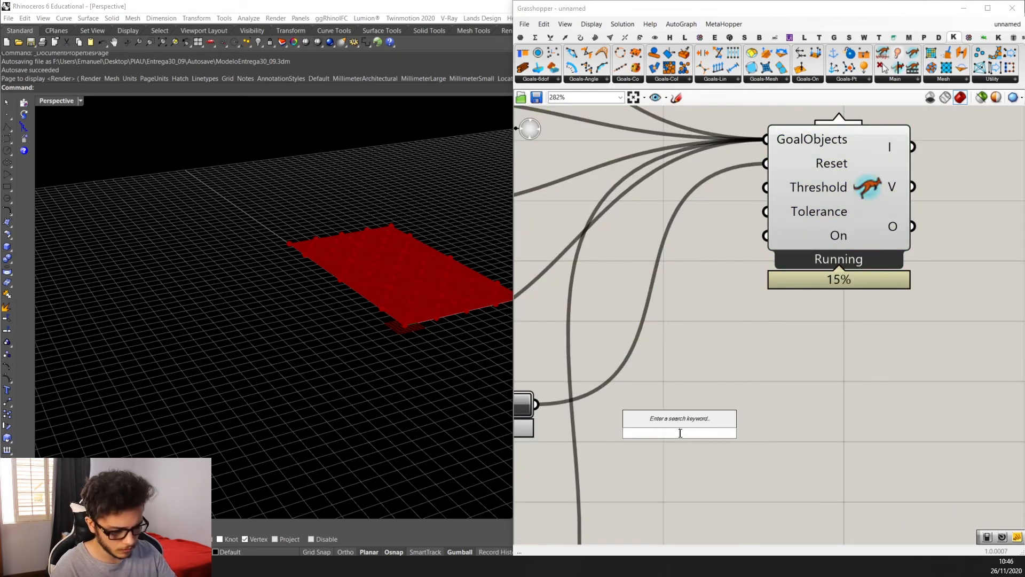
{"action": "type", "text": "boo"}
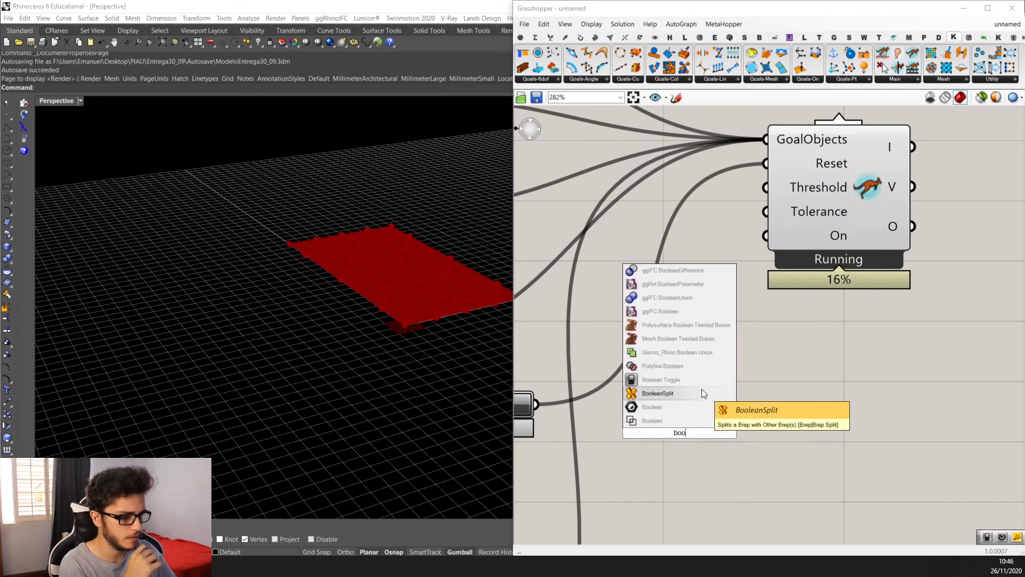
{"action": "left_click", "coordinate": [684, 382]}
{"action": "scroll", "coordinate": [674, 403], "scroll_direction": "down", "scroll_amount": 3}
{"action": "left_click_drag", "start_coordinate": [673, 403], "coordinate": [736, 293]}
{"action": "scroll", "coordinate": [741, 291], "scroll_direction": "down", "scroll_amount": 3}
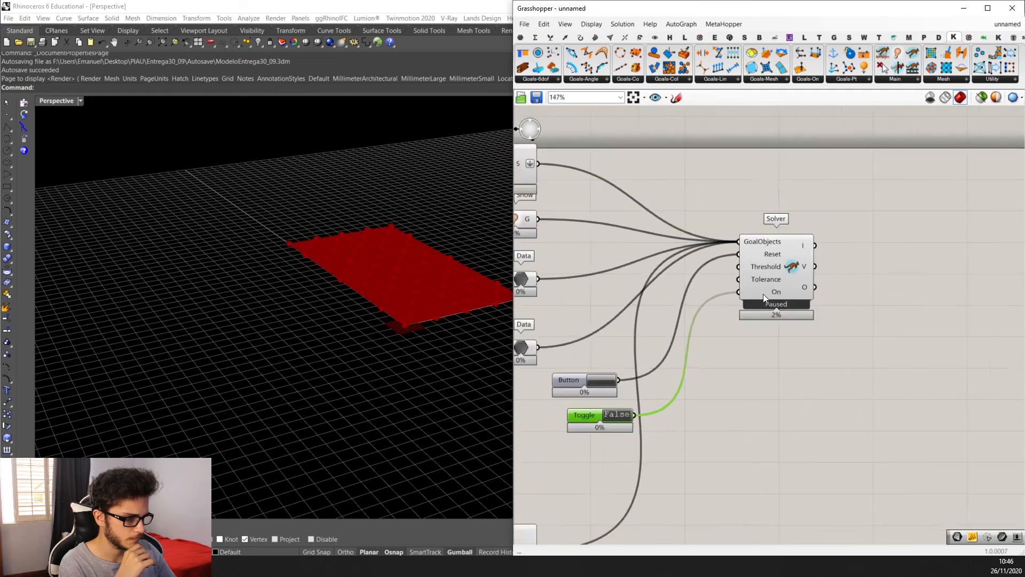
{"action": "scroll", "coordinate": [805, 305], "scroll_direction": "up", "scroll_amount": 3}
{"action": "left_click_drag", "start_coordinate": [706, 365], "coordinate": [634, 314]}
{"action": "left_click", "coordinate": [437, 334]}
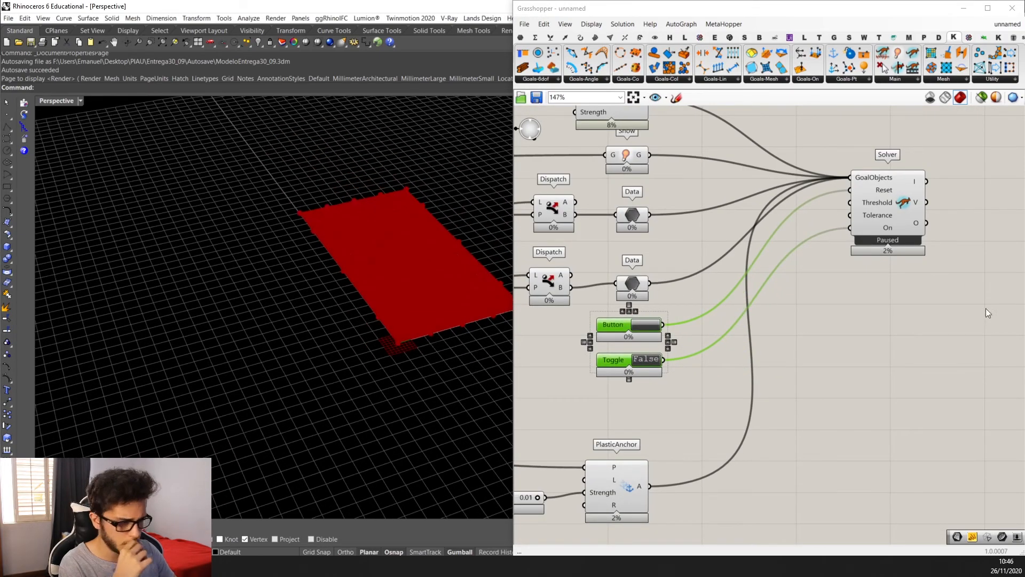
{"action": "scroll", "coordinate": [915, 327], "scroll_direction": "down", "scroll_amount": 2}
{"action": "double_click", "coordinate": [917, 327]}
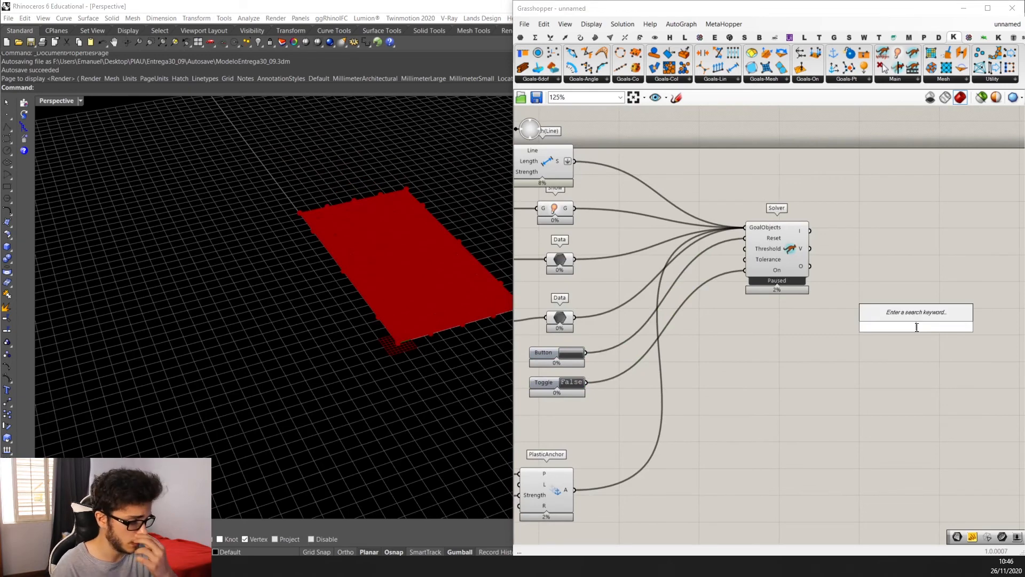
{"action": "scroll", "coordinate": [881, 272], "scroll_direction": "up", "scroll_amount": 3}
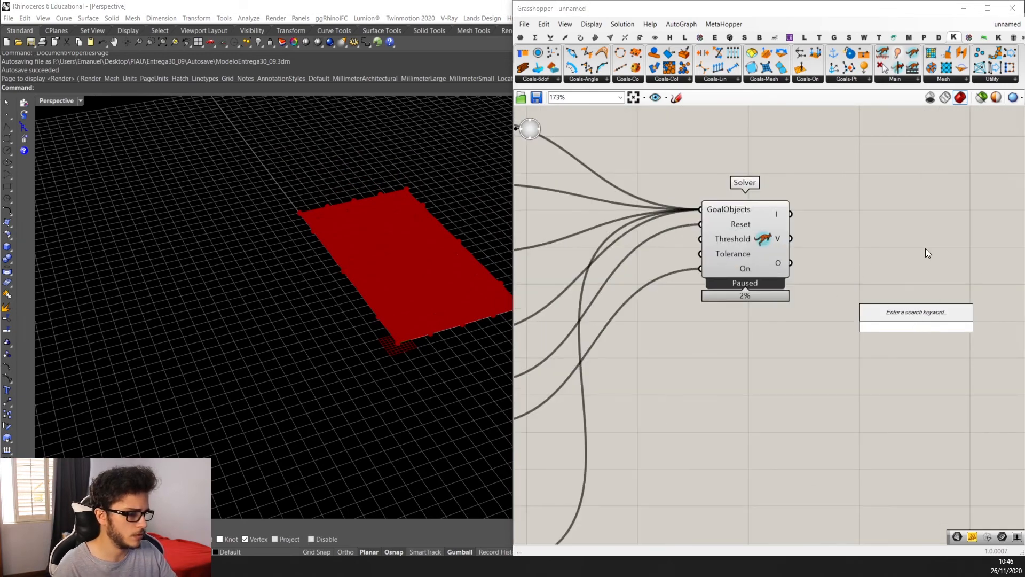
{"action": "scroll", "coordinate": [925, 249], "scroll_direction": "down", "scroll_amount": 6}
{"action": "scroll", "coordinate": [886, 272], "scroll_direction": "up", "scroll_amount": 6}
{"action": "scroll", "coordinate": [844, 282], "scroll_direction": "down", "scroll_amount": 5}
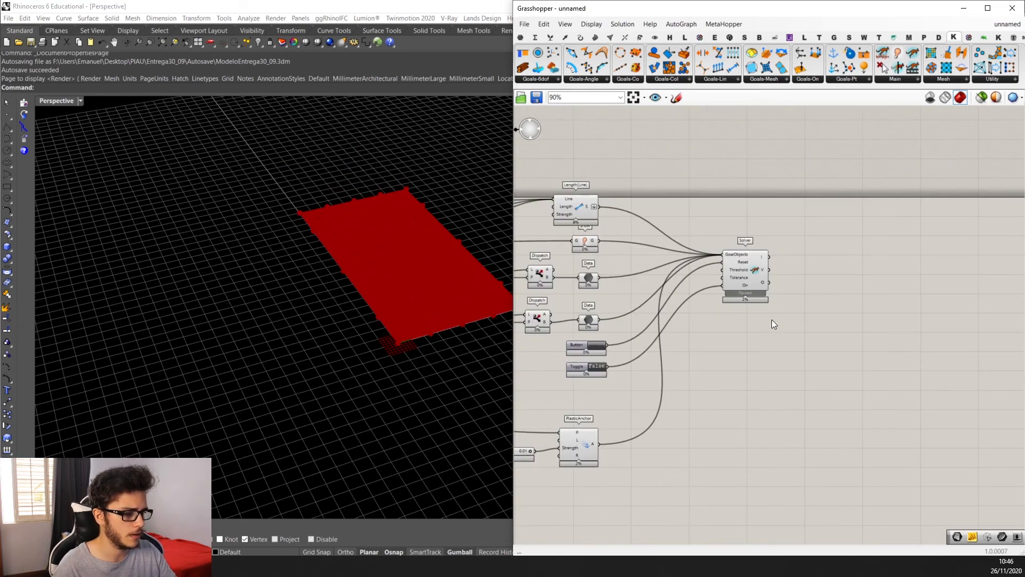
{"action": "scroll", "coordinate": [892, 302], "scroll_direction": "down", "scroll_amount": 2}
{"action": "scroll", "coordinate": [877, 265], "scroll_direction": "up", "scroll_amount": 4}
{"action": "left_click", "coordinate": [877, 265]}
{"action": "scroll", "coordinate": [909, 293], "scroll_direction": "down", "scroll_amount": 2}
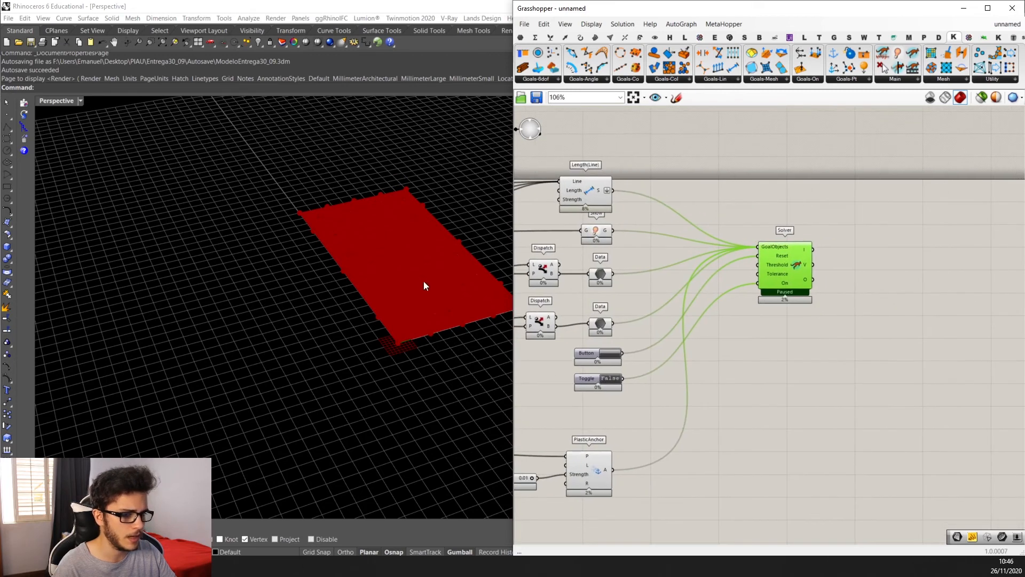
Add a Mesh parameter after the Solver and connect the Solver's O output to it.
{"action": "scroll", "coordinate": [972, 342], "scroll_direction": "up", "scroll_amount": 2}
{"action": "left_click", "coordinate": [887, 343]}
{"action": "double_click", "coordinate": [886, 343]}
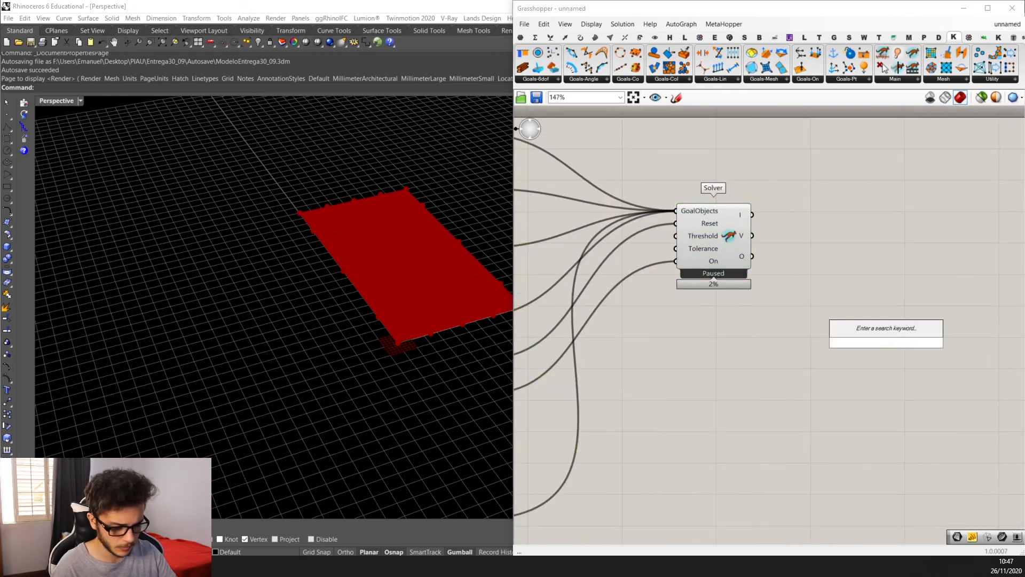
{"action": "type", "text": "mesh"}
{"action": "key", "text": "Return"}
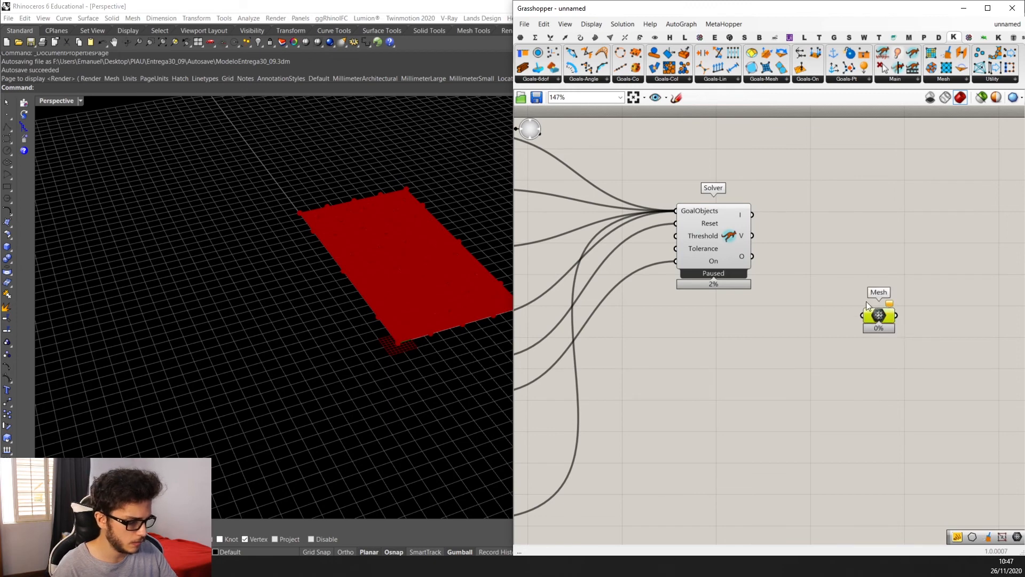
{"action": "scroll", "coordinate": [809, 278], "scroll_direction": "up", "scroll_amount": 2}
{"action": "left_click_drag", "start_coordinate": [753, 252], "coordinate": [866, 245]}
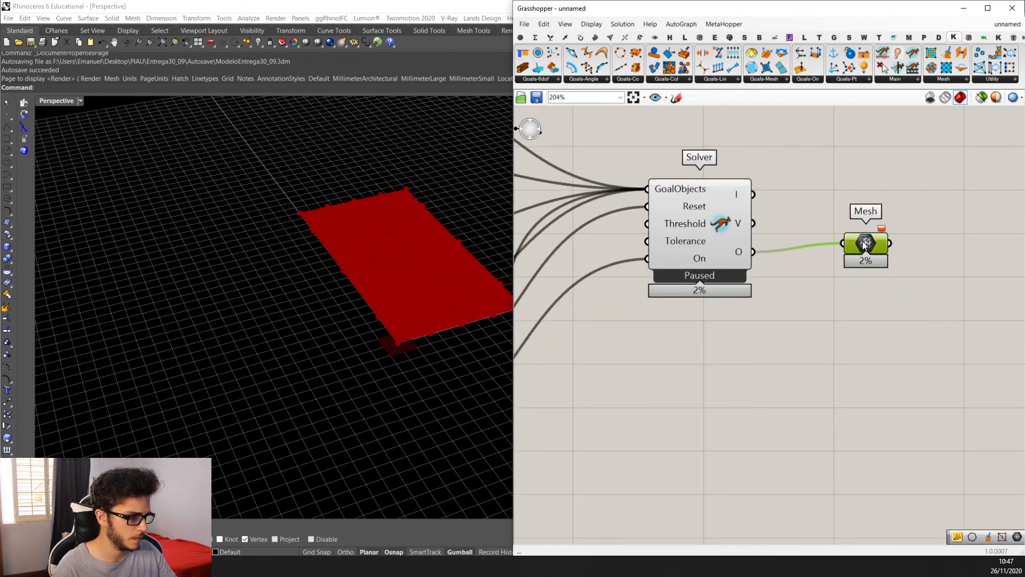
Inspect the Mesh parameter's output data in a temporary Panel and delete the Panel.
{"action": "scroll", "coordinate": [810, 267], "scroll_direction": "up", "scroll_amount": 2}
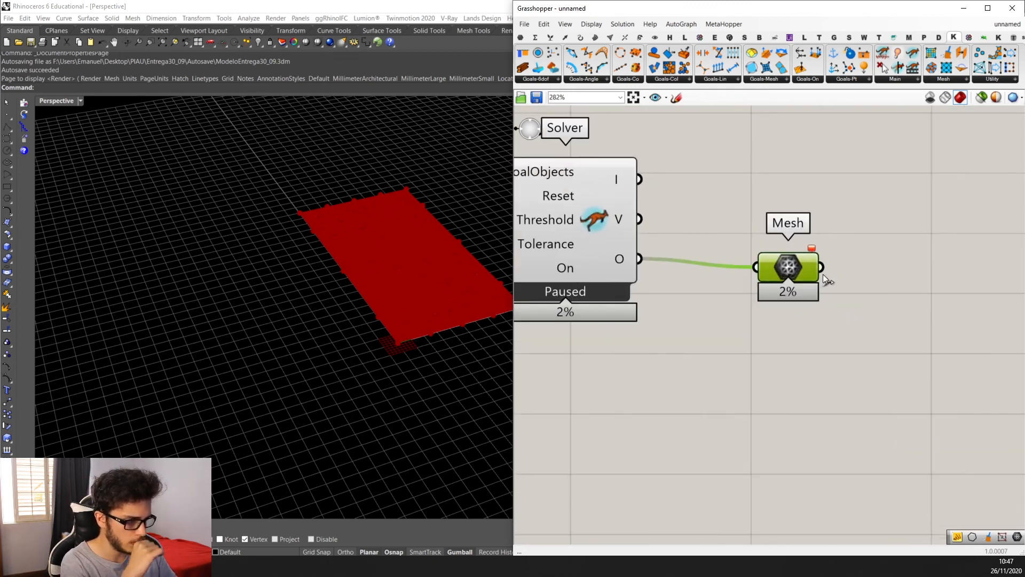
{"action": "scroll", "coordinate": [810, 267], "scroll_direction": "down", "scroll_amount": 2}
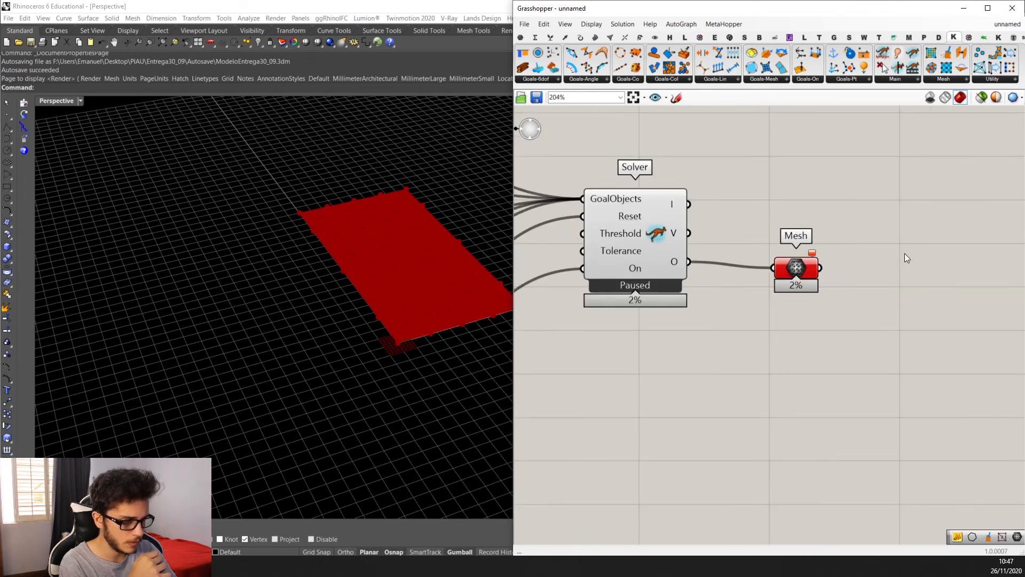
{"action": "double_click", "coordinate": [904, 253]}
{"action": "type", "text": "pane"}
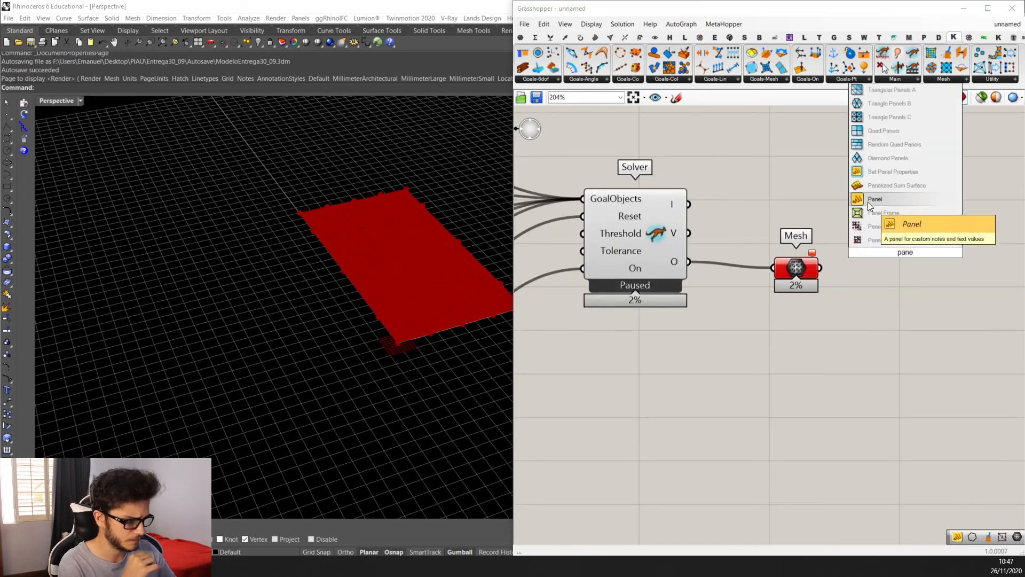
{"action": "left_click", "coordinate": [867, 201]}
{"action": "left_click_drag", "start_coordinate": [836, 255], "coordinate": [835, 254]}
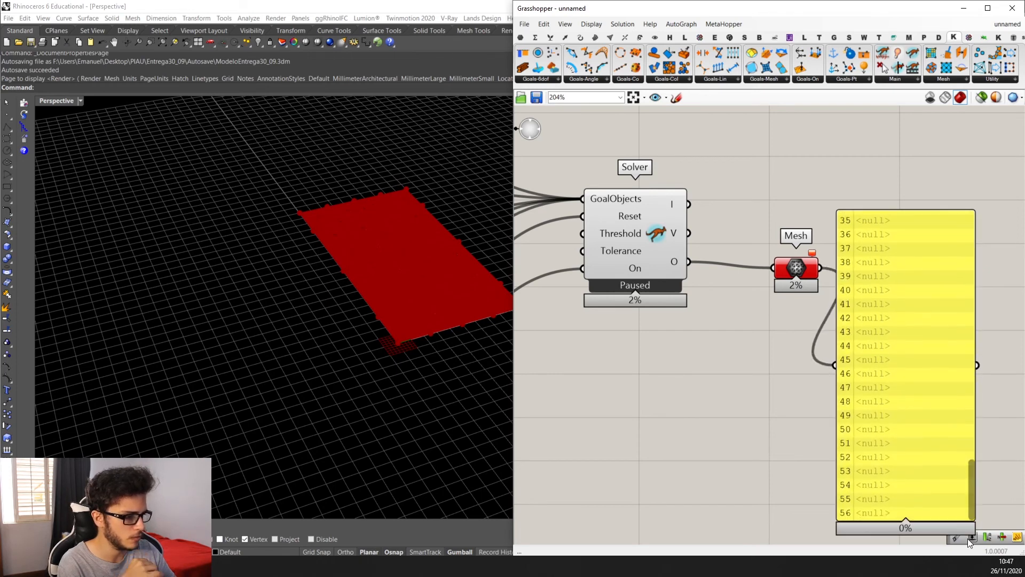
{"action": "left_click", "coordinate": [952, 449]}
{"action": "right_click_drag", "start_coordinate": [808, 443], "coordinate": [771, 450]}
{"action": "key", "text": "Delete"}
Add a Clean Tree component after the Mesh parameter and connect the Mesh output to its T input.
{"action": "double_click", "coordinate": [770, 454]}
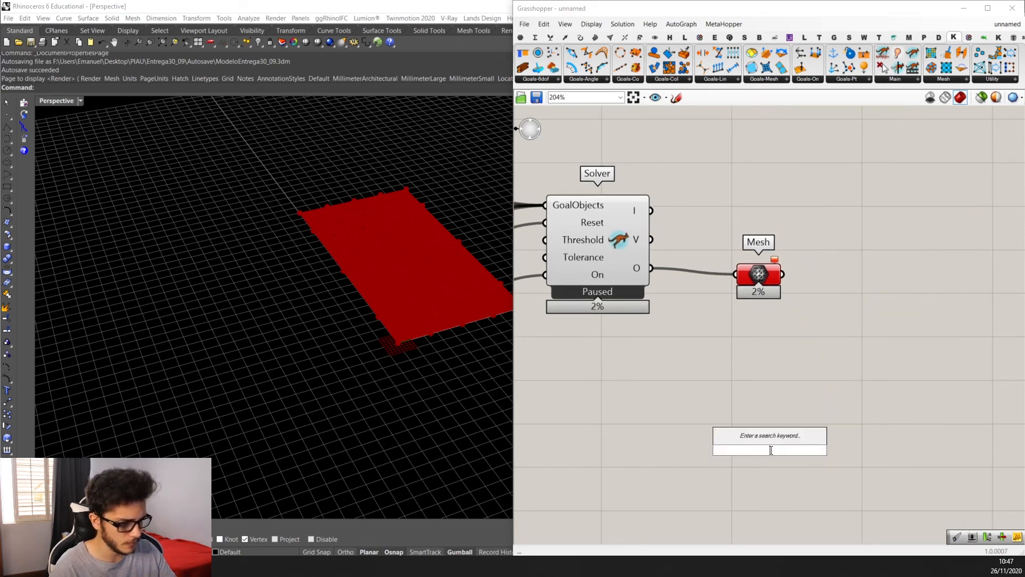
{"action": "type", "text": "clean mesh"}
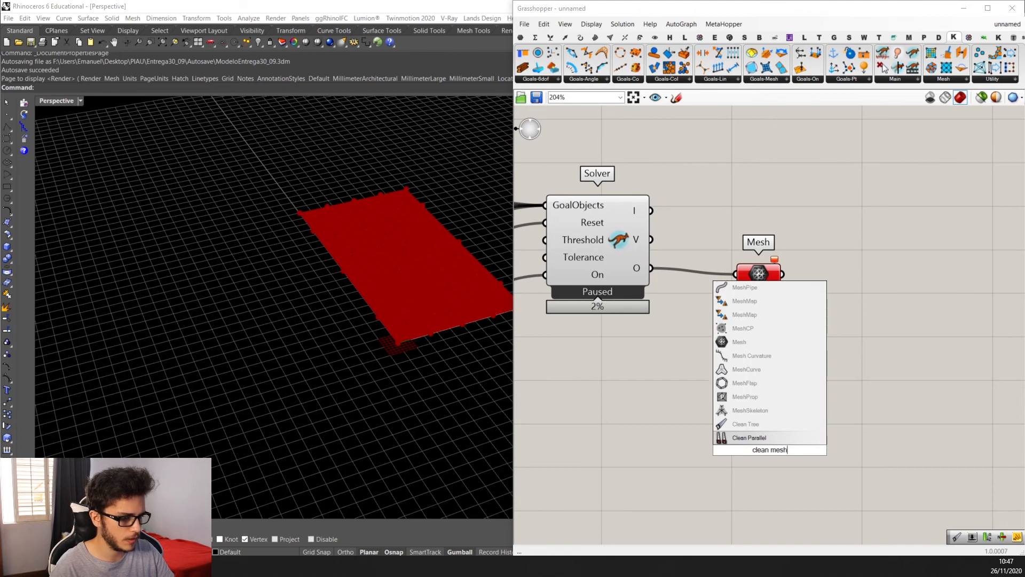
{"action": "key", "text": "BackSpace"}
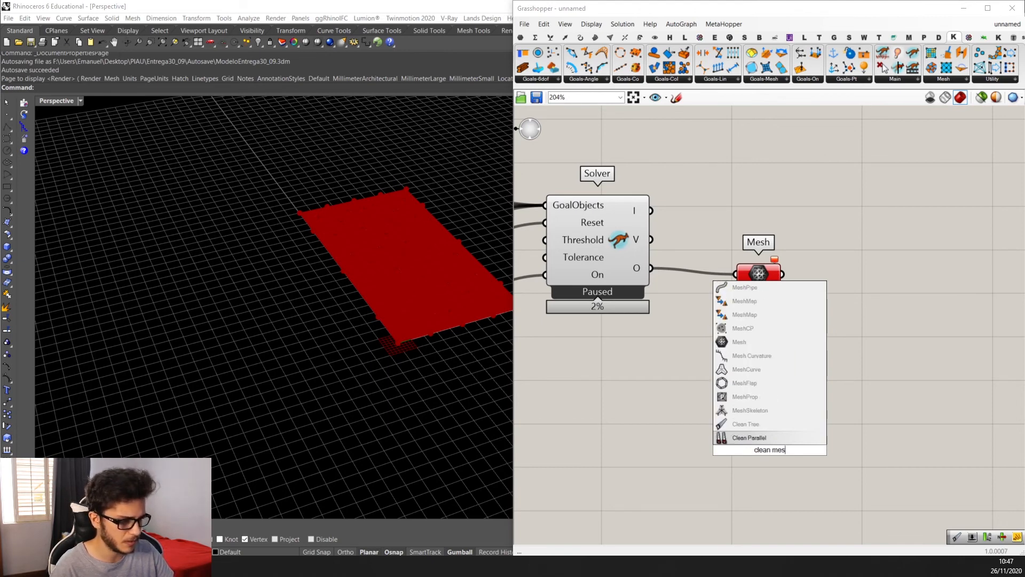
{"action": "key", "text": "Return"}
{"action": "left_click_drag", "start_coordinate": [770, 450], "coordinate": [848, 255]}
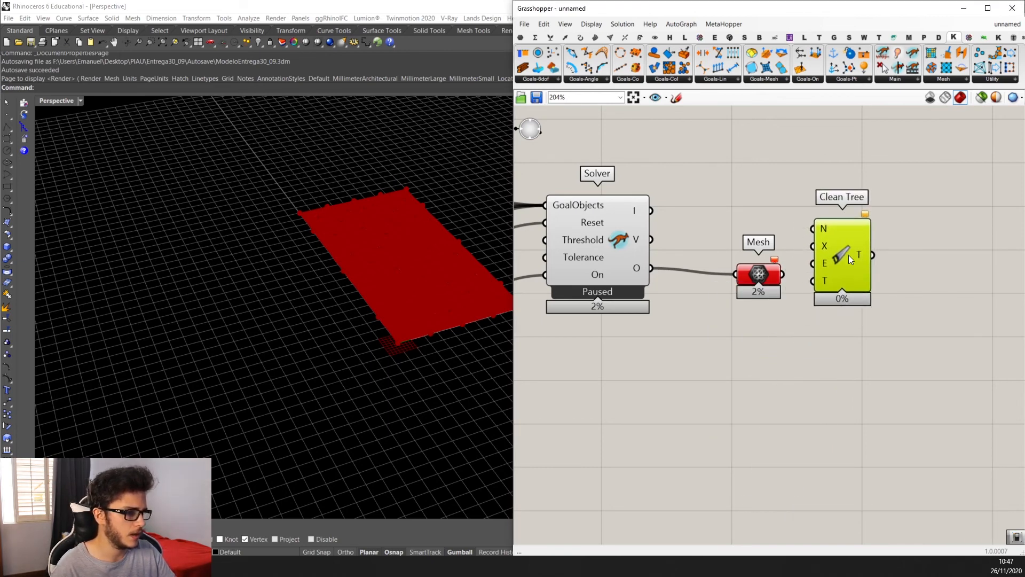
{"action": "scroll", "coordinate": [794, 281], "scroll_direction": "up", "scroll_amount": 2}
{"action": "left_click_drag", "start_coordinate": [874, 289], "coordinate": [882, 279]}
Add a Boolean Toggle set to True and connect it to Clean Tree's X and E inputs.
{"action": "double_click", "coordinate": [742, 206]}
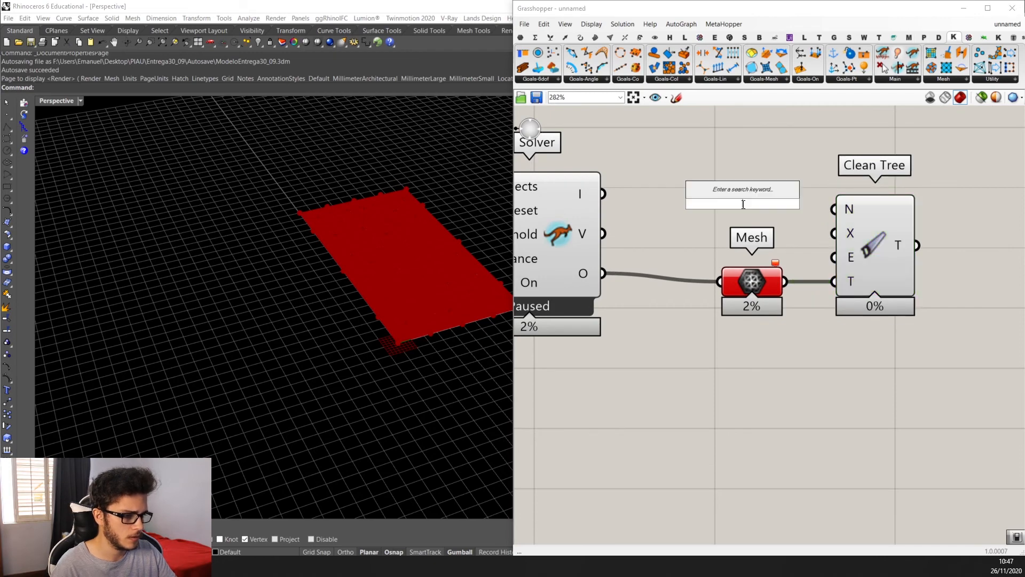
{"action": "type", "text": "boo"}
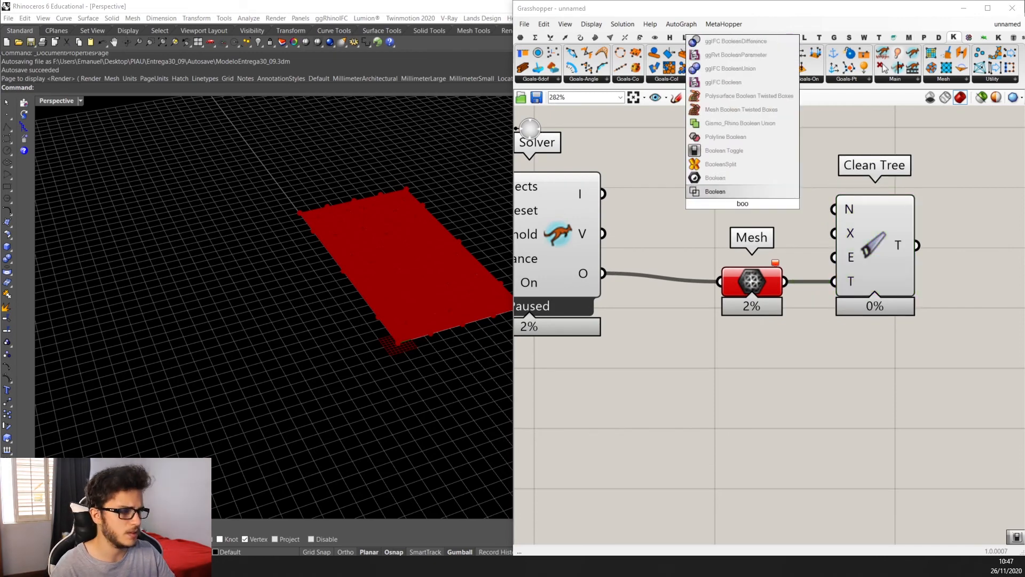
{"action": "left_click", "coordinate": [762, 153]}
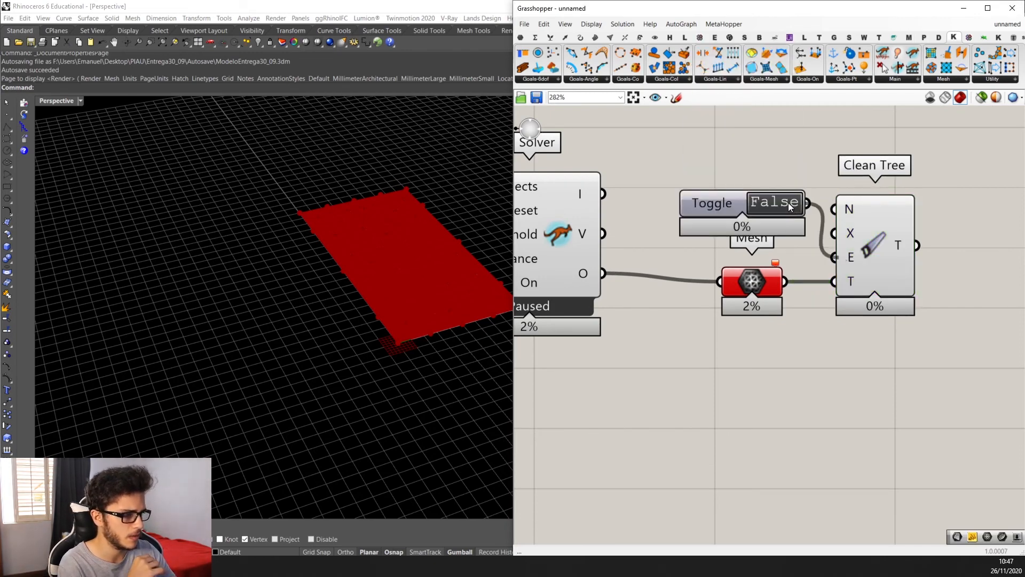
{"action": "left_click_drag", "start_coordinate": [747, 197], "coordinate": [709, 178]}
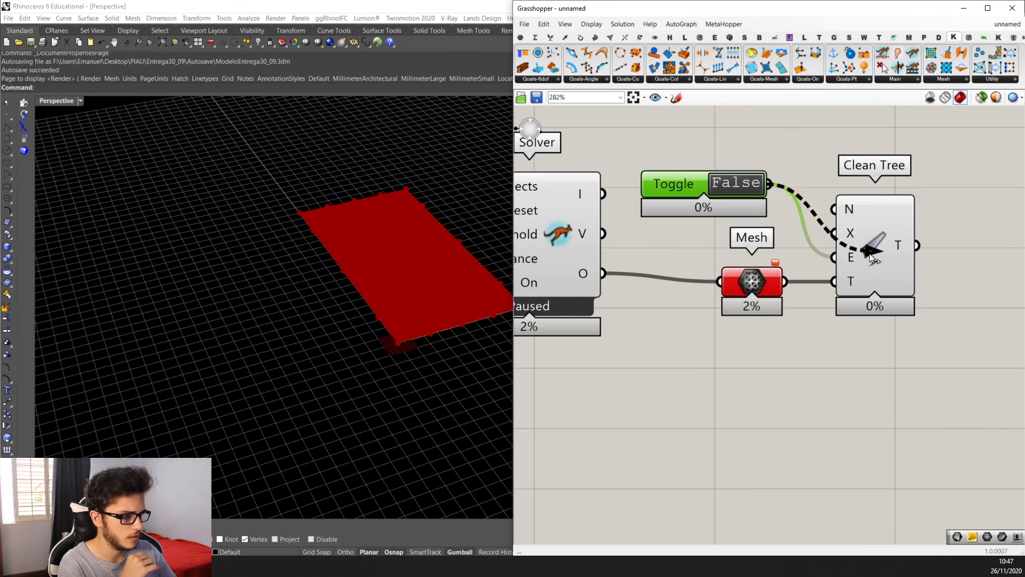
{"action": "double_click", "coordinate": [735, 184]}
{"action": "scroll", "coordinate": [859, 243], "scroll_direction": "down", "scroll_amount": 8}
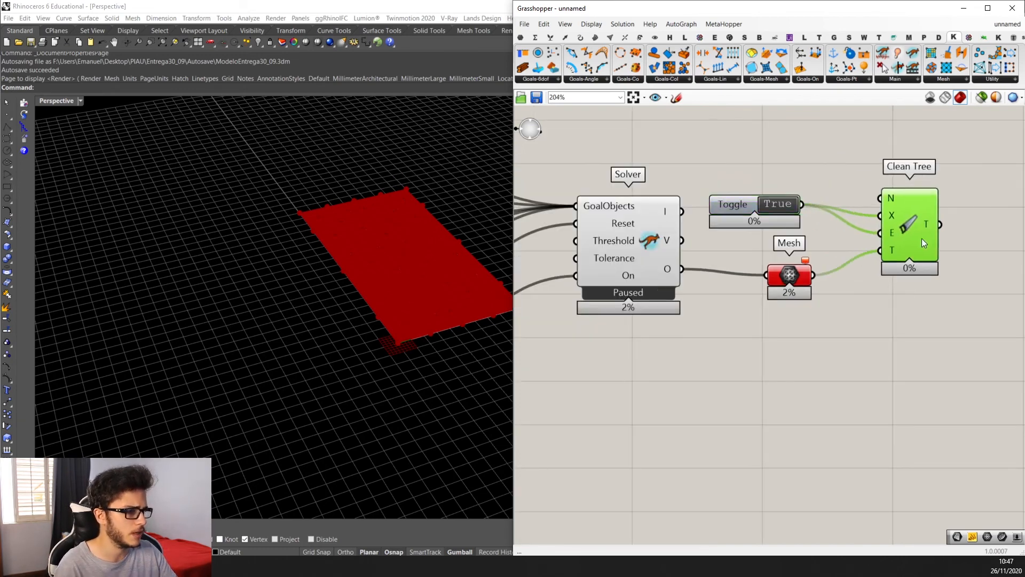
Line up Clean Tree with the Mesh parameter and add a Custom Preview component after it.
{"action": "scroll", "coordinate": [848, 267], "scroll_direction": "up", "scroll_amount": 3}
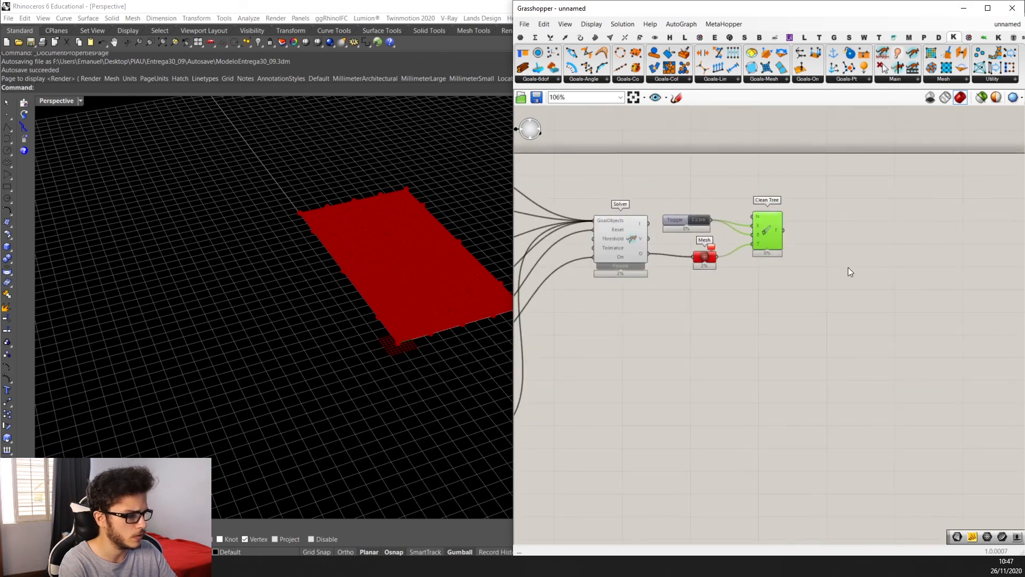
{"action": "scroll", "coordinate": [897, 275], "scroll_direction": "down", "scroll_amount": 5}
{"action": "scroll", "coordinate": [940, 261], "scroll_direction": "up", "scroll_amount": 2}
{"action": "scroll", "coordinate": [758, 253], "scroll_direction": "up", "scroll_amount": 6}
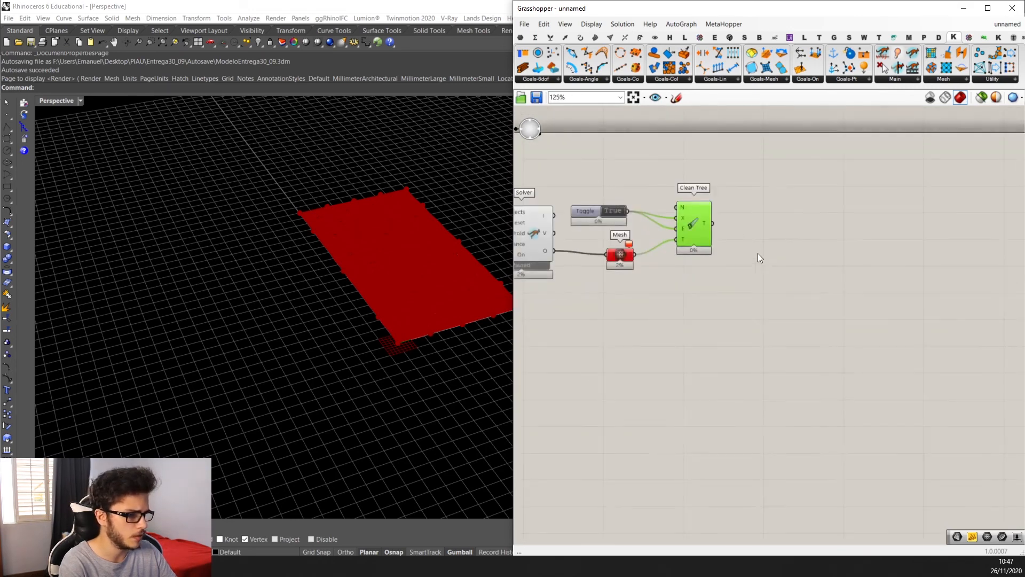
{"action": "left_click_drag", "start_coordinate": [764, 249], "coordinate": [768, 270]}
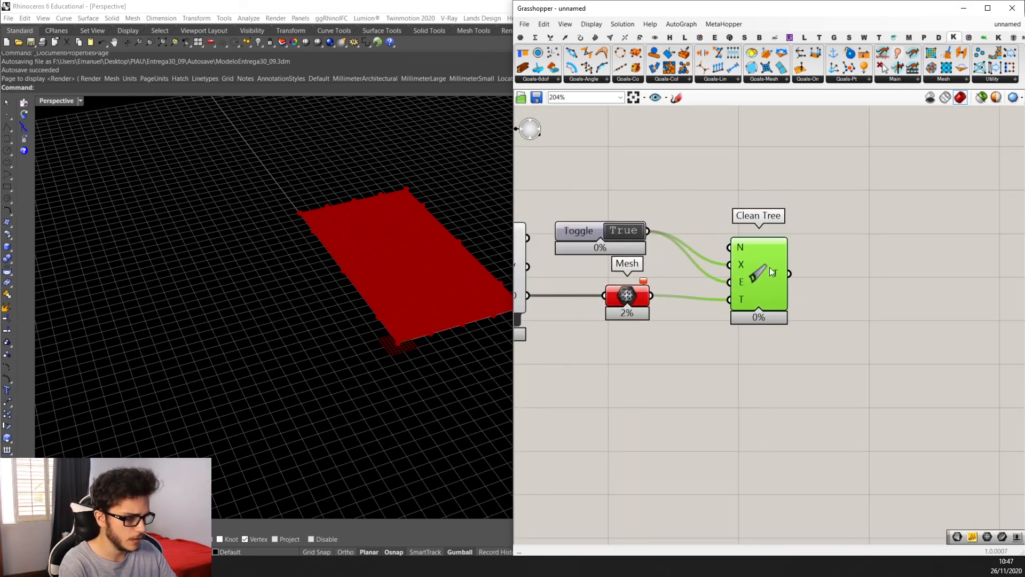
{"action": "double_click", "coordinate": [865, 247]}
{"action": "type", "text": "cust"}
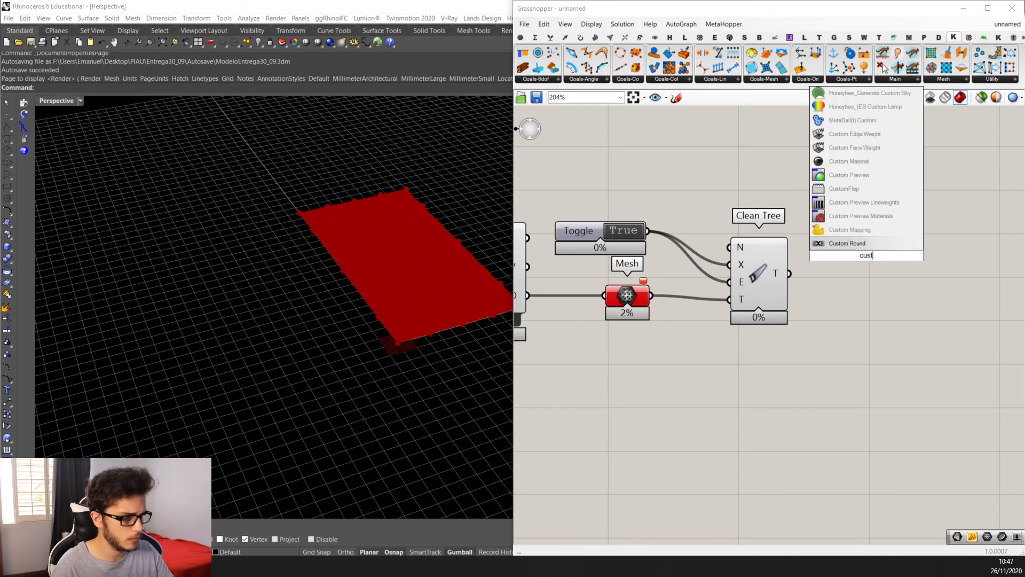
{"action": "type", "text": "om pre"}
{"action": "key", "text": "Return"}
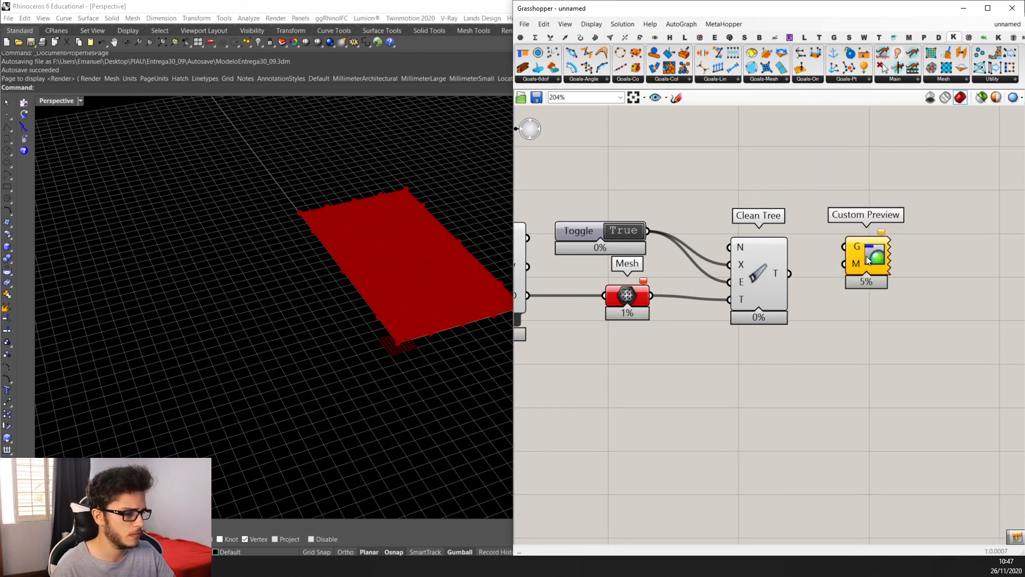
Connect Clean Tree's T output to Custom Preview's G input and feed a white Colour Swatch into its M input.
{"action": "scroll", "coordinate": [817, 275], "scroll_direction": "up", "scroll_amount": 3}
{"action": "left_click_drag", "start_coordinate": [783, 257], "coordinate": [945, 295]}
{"action": "double_click", "coordinate": [758, 382]}
{"action": "type", "text": "se"}
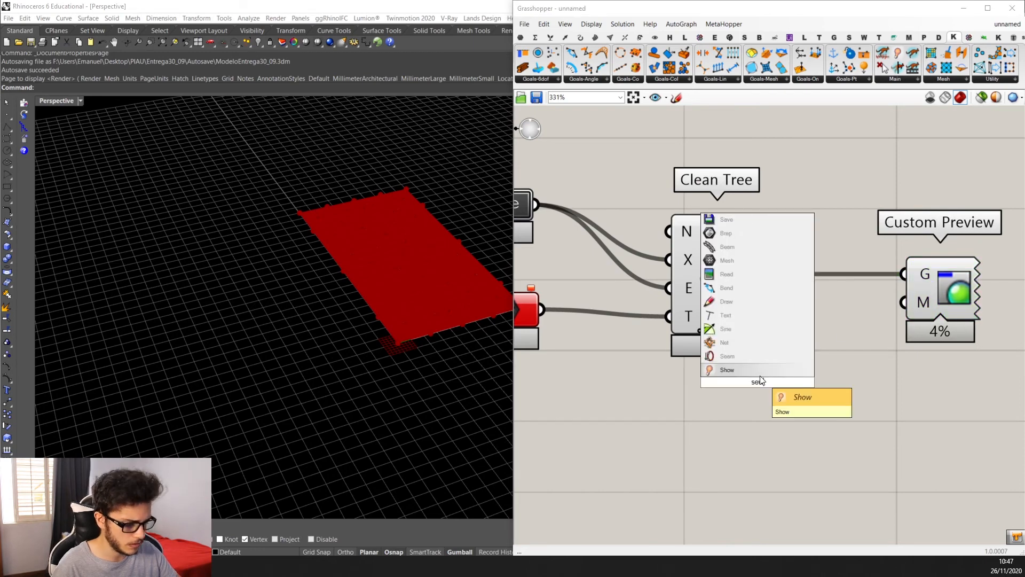
{"action": "key", "text": "BackSpace"}
{"action": "type", "text": "wat"}
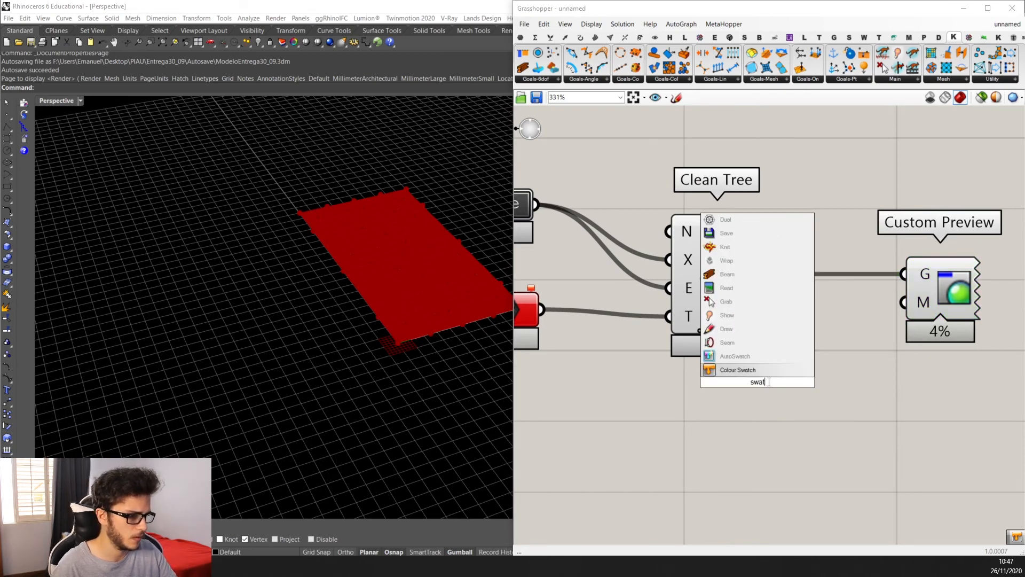
{"action": "key", "text": "Return"}
{"action": "left_click", "coordinate": [777, 381]}
{"action": "left_click", "coordinate": [835, 363]}
{"action": "left_click_drag", "start_coordinate": [821, 381], "coordinate": [903, 302]}
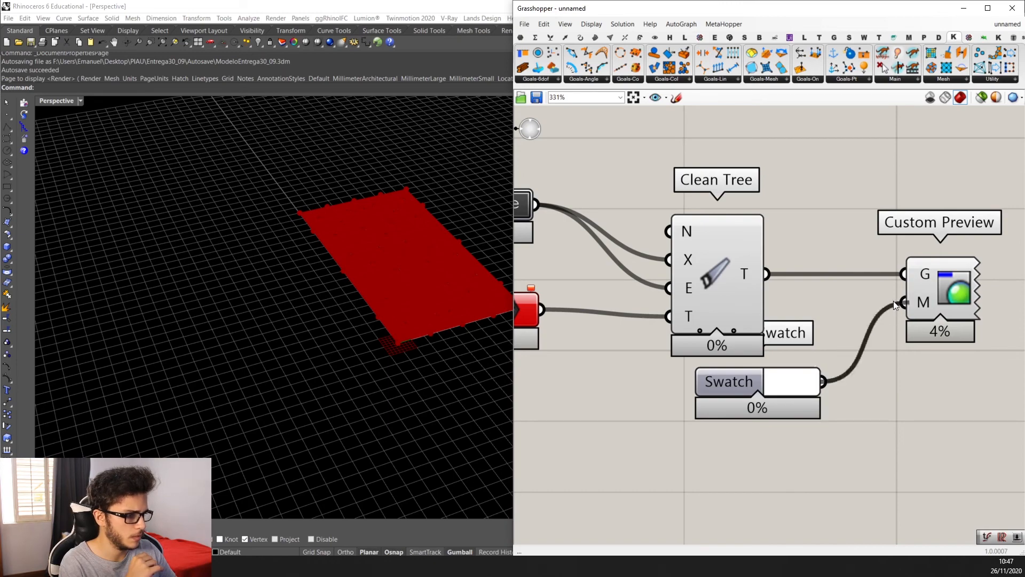
Turn off the preview of all components except Custom Preview.
{"action": "scroll", "coordinate": [897, 304], "scroll_direction": "down", "scroll_amount": 3}
{"action": "scroll", "coordinate": [833, 238], "scroll_direction": "down", "scroll_amount": 12}
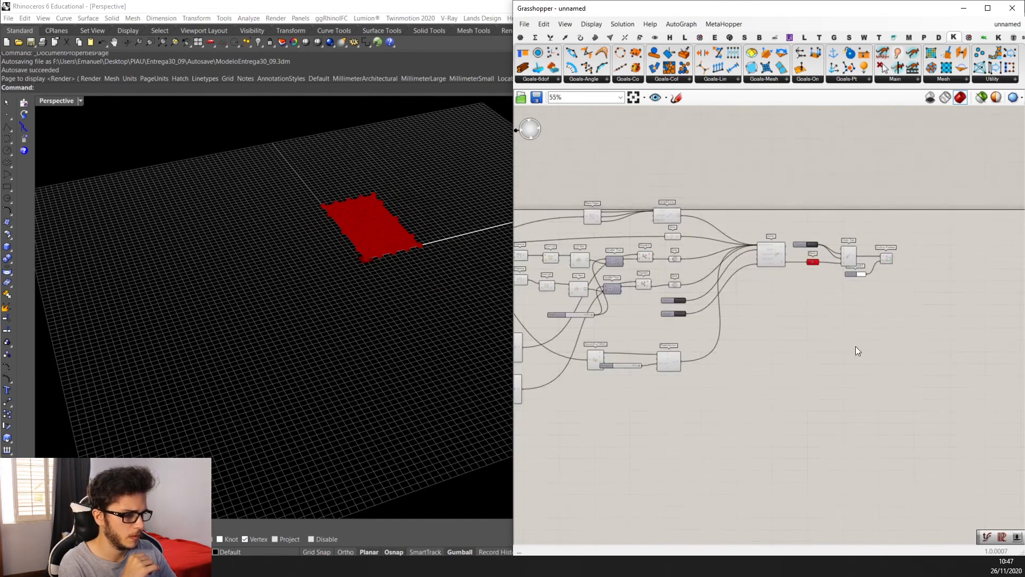
{"action": "left_click_drag", "start_coordinate": [792, 352], "coordinate": [504, 241]}
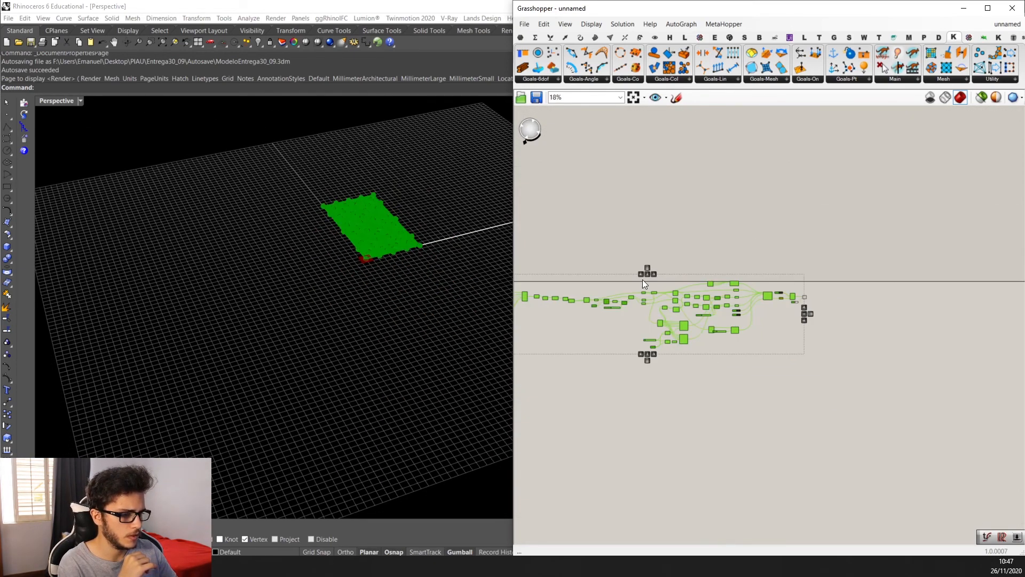
{"action": "middle_click", "coordinate": [642, 280]}
{"action": "left_click", "coordinate": [679, 251]}
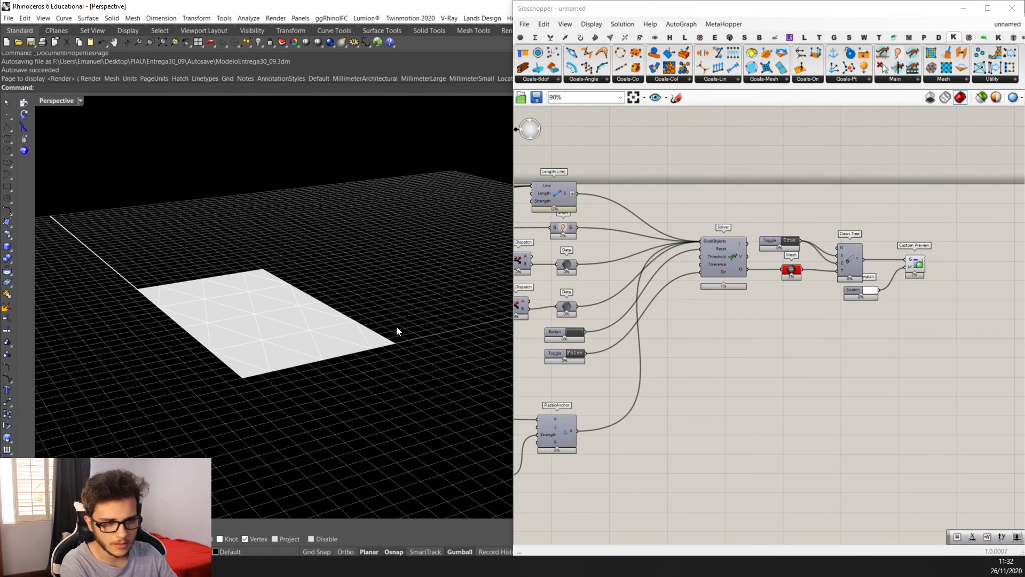
Examine the flat mesh in the Perspective viewport from several angles with the Custom Preview component selected.
{"action": "right_click_drag", "start_coordinate": [396, 326], "coordinate": [425, 357]}
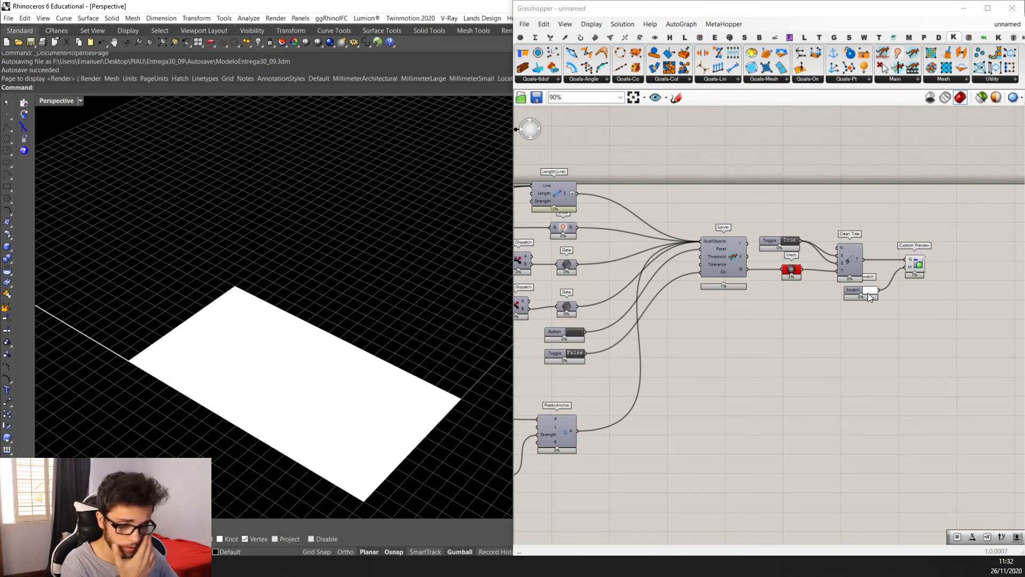
{"action": "right_click_drag", "start_coordinate": [507, 363], "coordinate": [361, 353]}
{"action": "scroll", "coordinate": [912, 261], "scroll_direction": "up", "scroll_amount": 1}
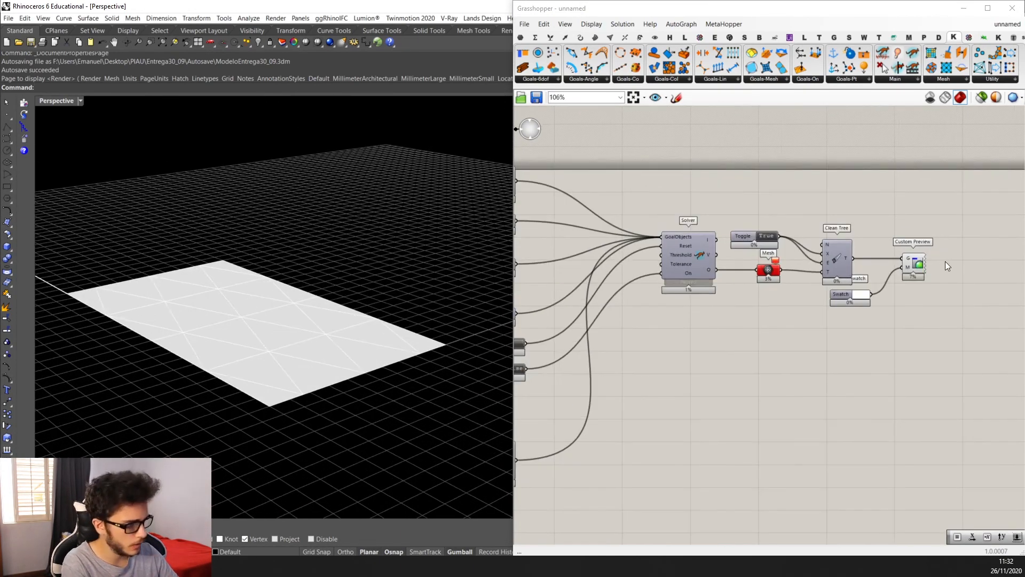
{"action": "left_click", "coordinate": [906, 262]}
{"action": "right_click_drag", "start_coordinate": [492, 300], "coordinate": [245, 415]}
{"action": "scroll", "coordinate": [256, 396], "scroll_direction": "up", "scroll_amount": 3}
{"action": "scroll", "coordinate": [275, 398], "scroll_direction": "down", "scroll_amount": 5}
{"action": "scroll", "coordinate": [267, 394], "scroll_direction": "up", "scroll_amount": 3}
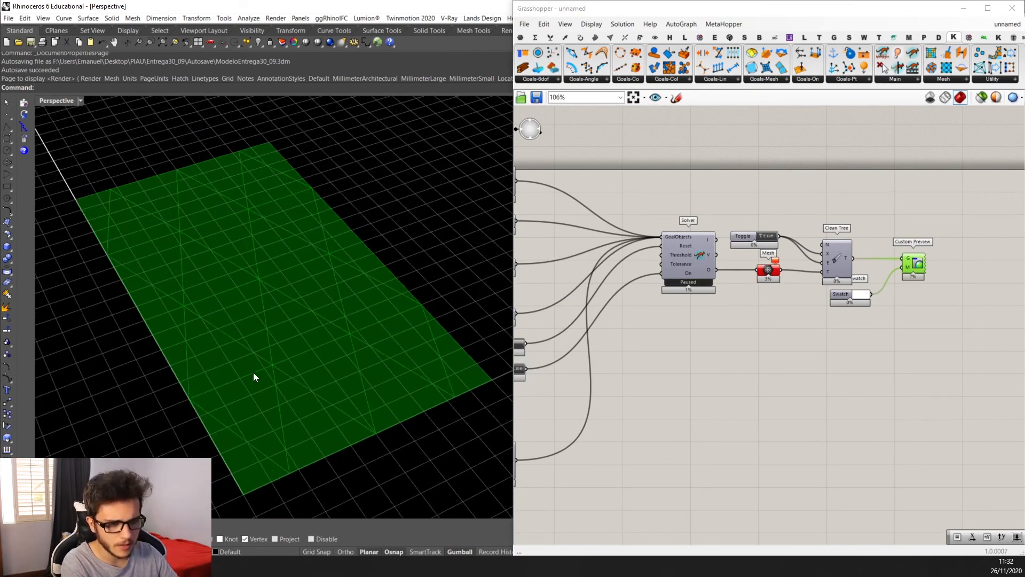
{"action": "scroll", "coordinate": [288, 363], "scroll_direction": "up", "scroll_amount": 2}
{"action": "scroll", "coordinate": [310, 374], "scroll_direction": "down", "scroll_amount": 4}
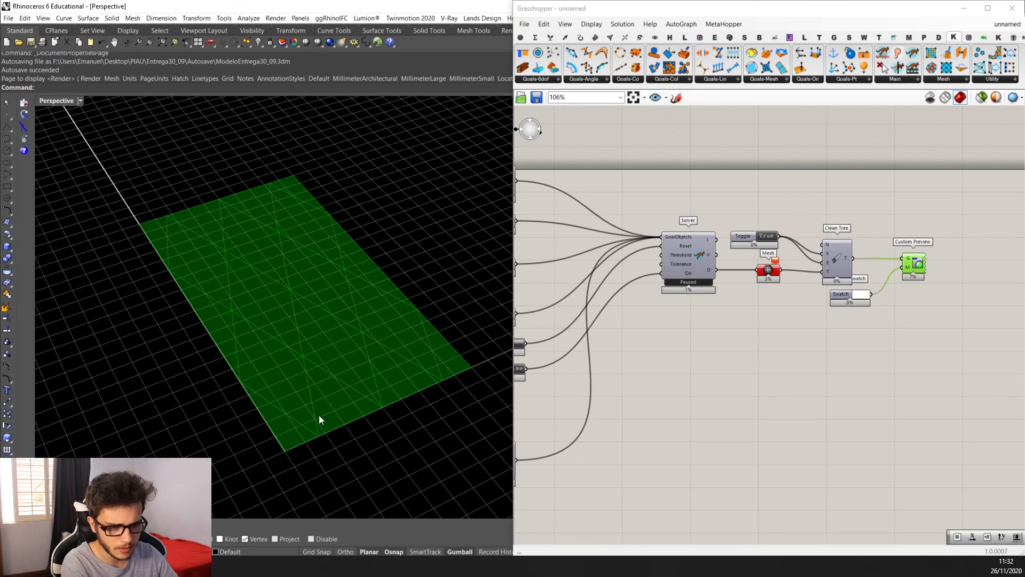
{"action": "scroll", "coordinate": [312, 347], "scroll_direction": "up", "scroll_amount": 2}
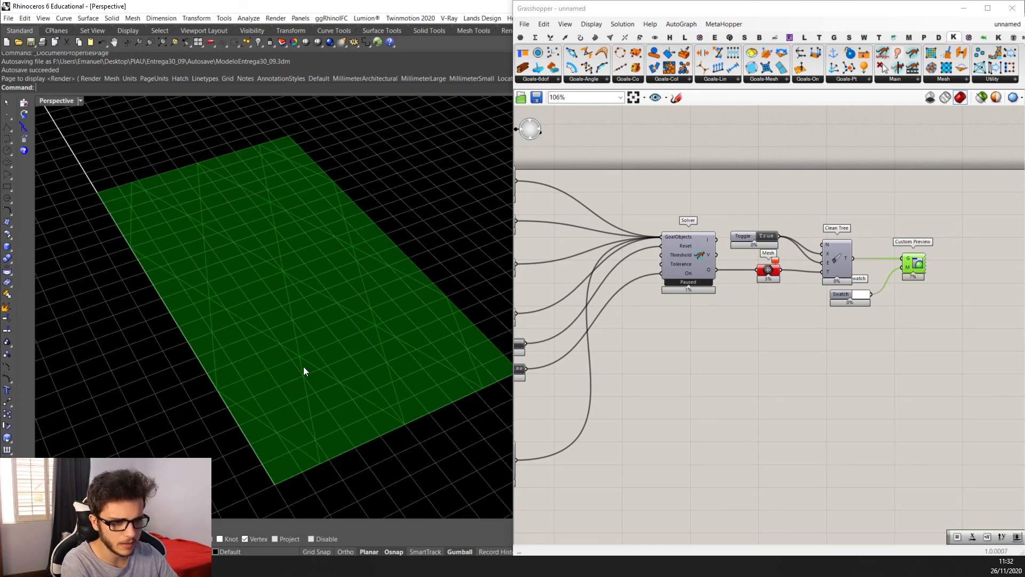
{"action": "scroll", "coordinate": [345, 422], "scroll_direction": "down", "scroll_amount": 3}
Swap DiamondDivide's division inputs so the slider of 6 feeds U and the panel of 4 feeds V, and set its Toggle to False.
{"action": "scroll", "coordinate": [735, 290], "scroll_direction": "down", "scroll_amount": 4}
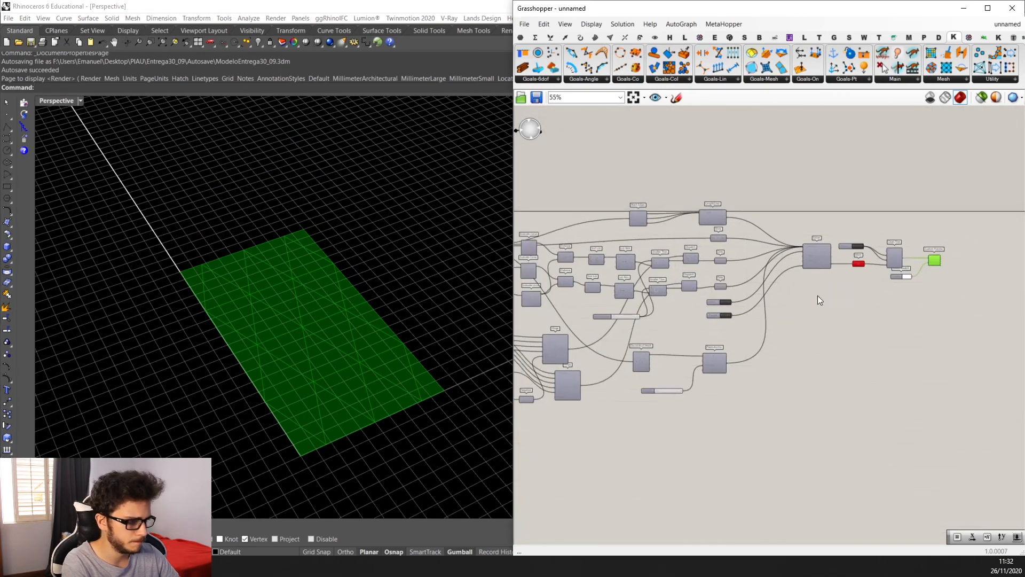
{"action": "scroll", "coordinate": [674, 273], "scroll_direction": "up", "scroll_amount": 6}
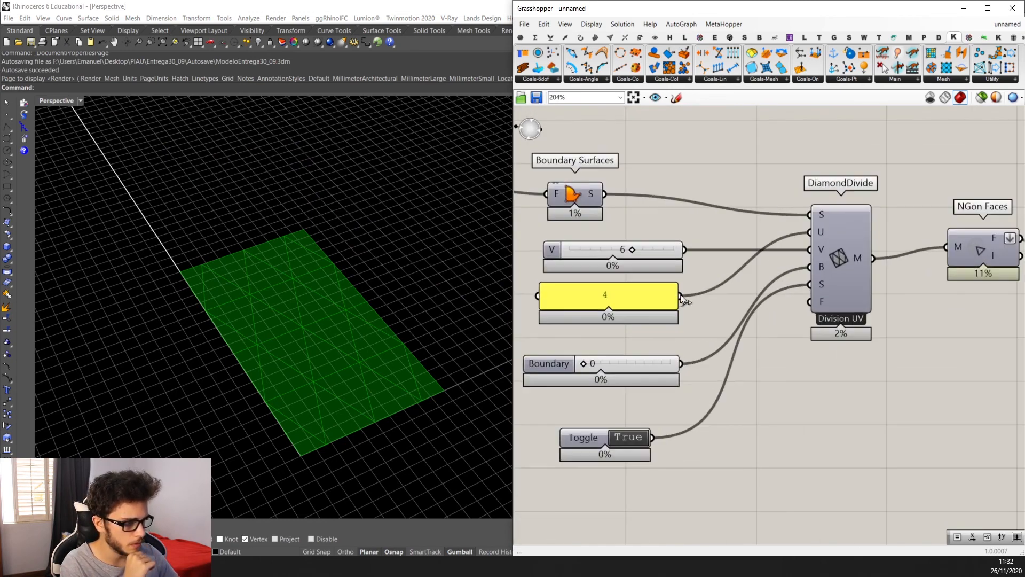
{"action": "mouse_move", "coordinate": [654, 296]}
{"action": "left_mouse_down"}
{"action": "mouse_move", "coordinate": [671, 244]}
{"action": "mouse_move", "coordinate": [658, 293]}
{"action": "left_mouse_up"}
{"action": "left_click_drag", "start_coordinate": [672, 253], "coordinate": [809, 231]}
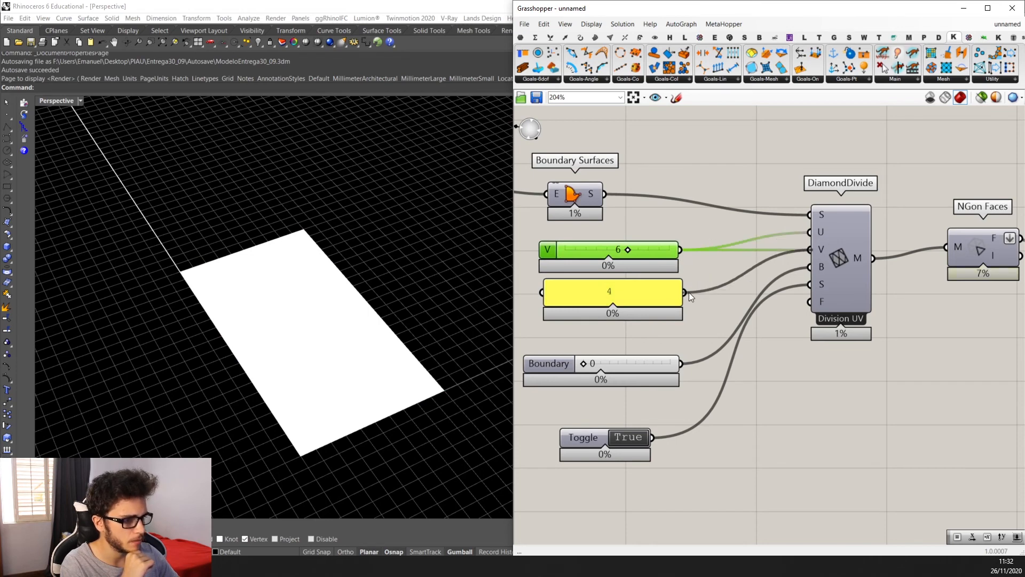
{"action": "right_click_drag", "start_coordinate": [689, 293], "coordinate": [746, 264]}
{"action": "left_click", "coordinate": [691, 386]}
{"action": "scroll", "coordinate": [690, 386], "scroll_direction": "down", "scroll_amount": 3}
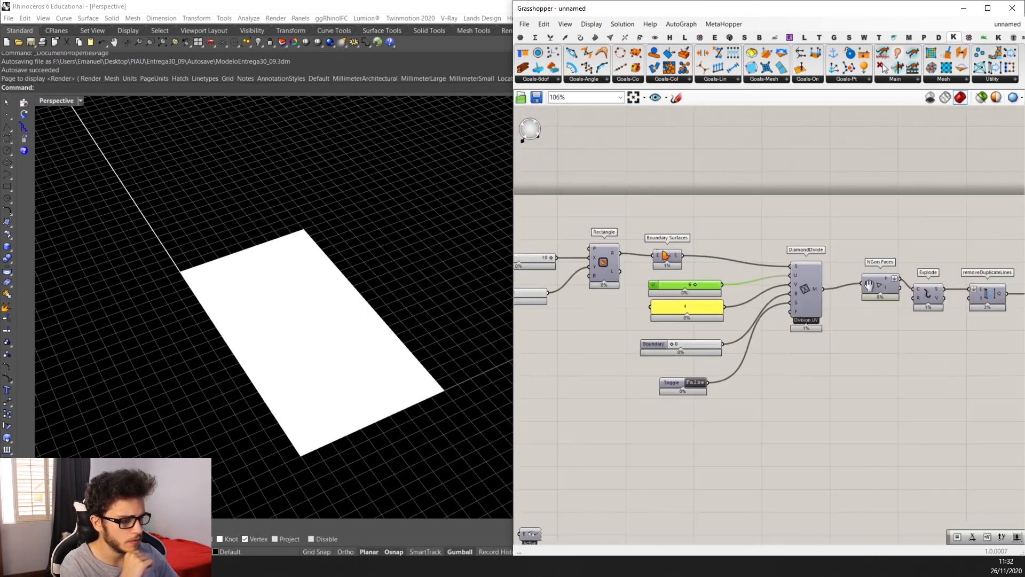
Replace the Unit X vector with a Unit Y component connected to Dot Product's B input.
{"action": "right_click_drag", "start_coordinate": [870, 284], "coordinate": [694, 310]}
{"action": "scroll", "coordinate": [748, 310], "scroll_direction": "up", "scroll_amount": 2}
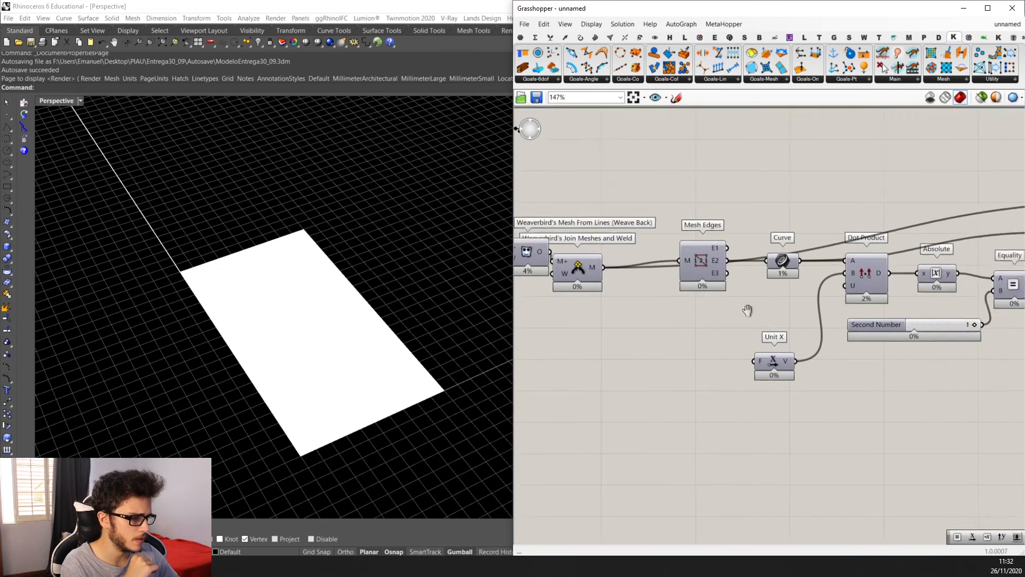
{"action": "scroll", "coordinate": [781, 349], "scroll_direction": "up", "scroll_amount": 3}
{"action": "left_click", "coordinate": [746, 366]}
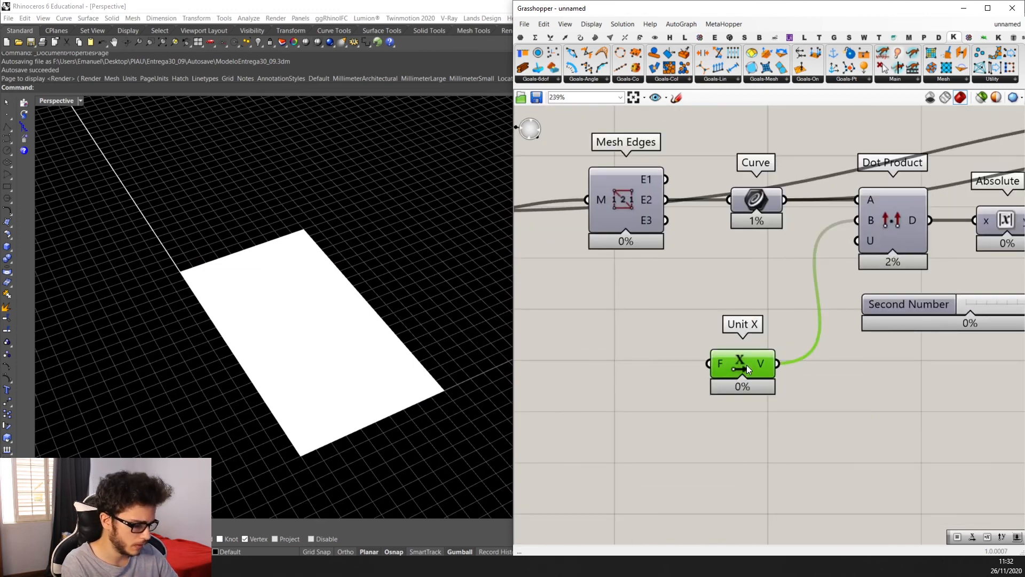
{"action": "key", "text": "Delete"}
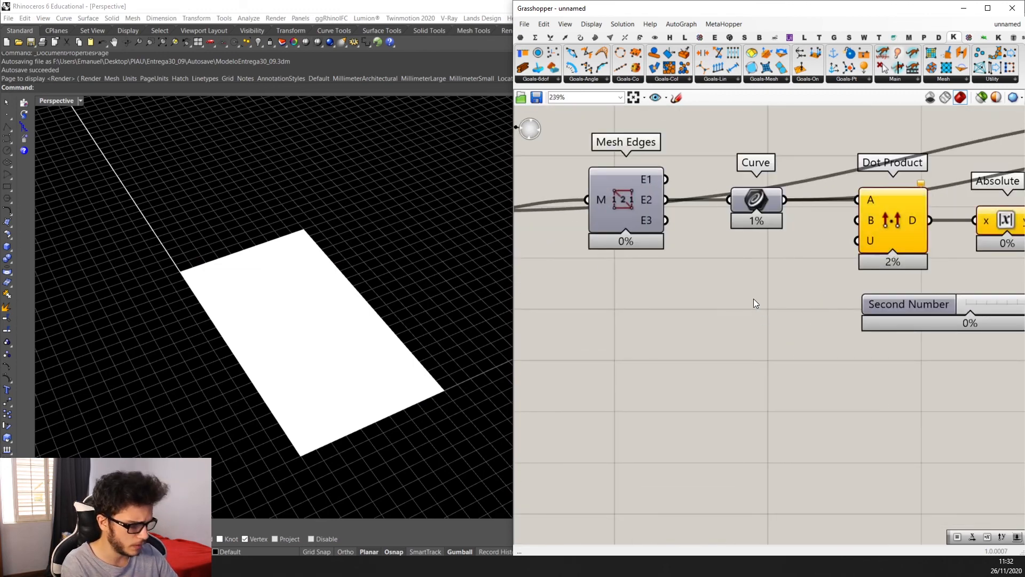
{"action": "double_click", "coordinate": [754, 299]}
{"action": "type", "text": "unit y"}
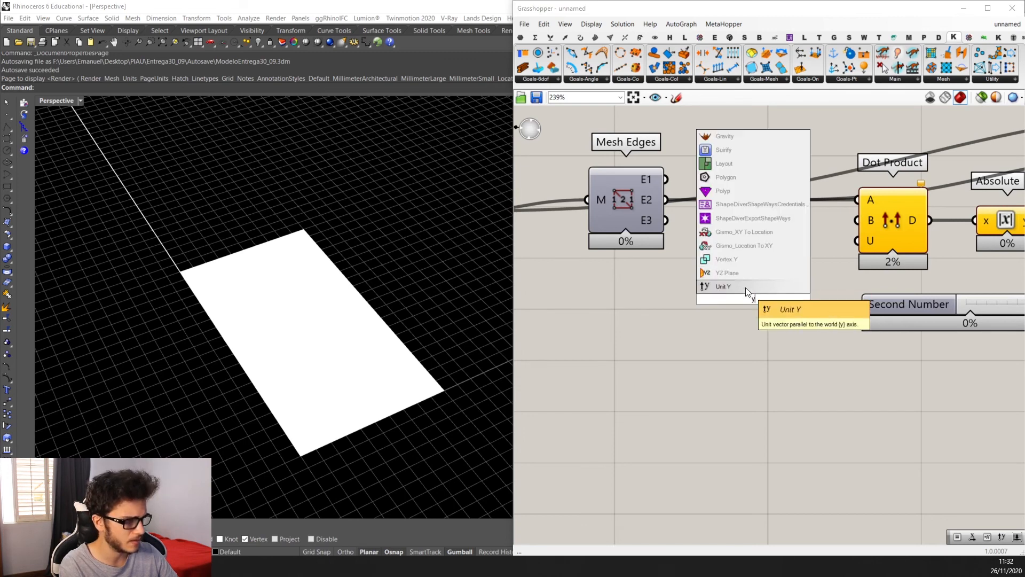
{"action": "left_click", "coordinate": [745, 288]}
{"action": "scroll", "coordinate": [855, 221], "scroll_direction": "down", "scroll_amount": 8}
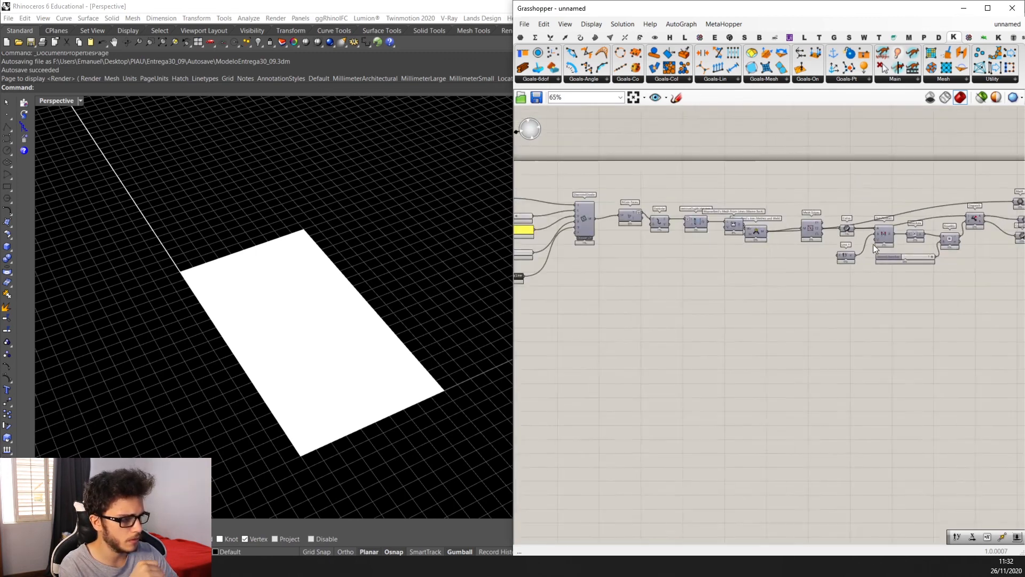
Switch the Solver on and raise the fold slider A to 0.508 and further to 0.631.
{"action": "scroll", "coordinate": [854, 251], "scroll_direction": "up", "scroll_amount": 5}
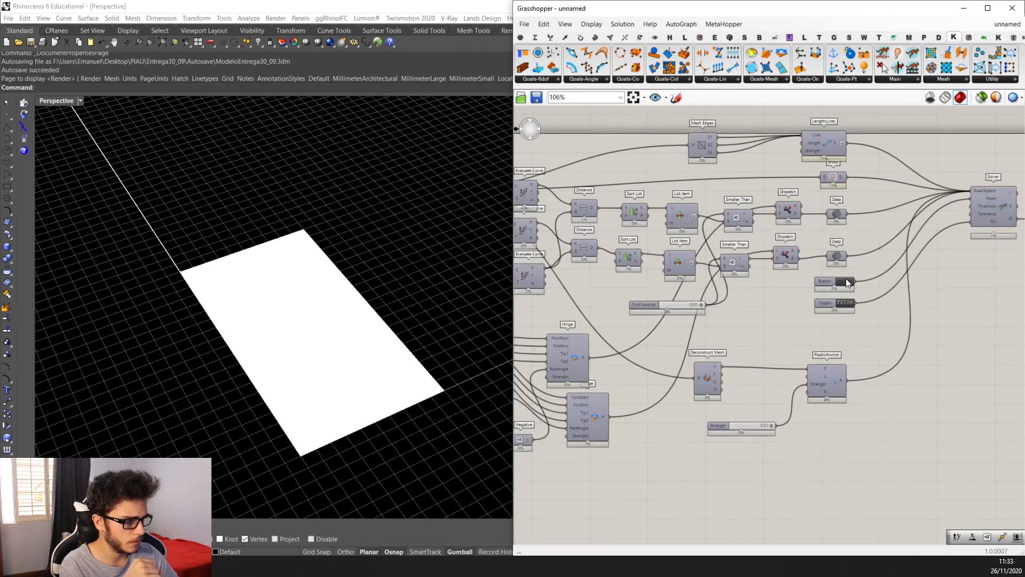
{"action": "right_click_drag", "start_coordinate": [769, 308], "coordinate": [882, 257]}
{"action": "right_click_drag", "start_coordinate": [389, 354], "coordinate": [383, 308]}
{"action": "scroll", "coordinate": [643, 349], "scroll_direction": "up", "scroll_amount": 4}
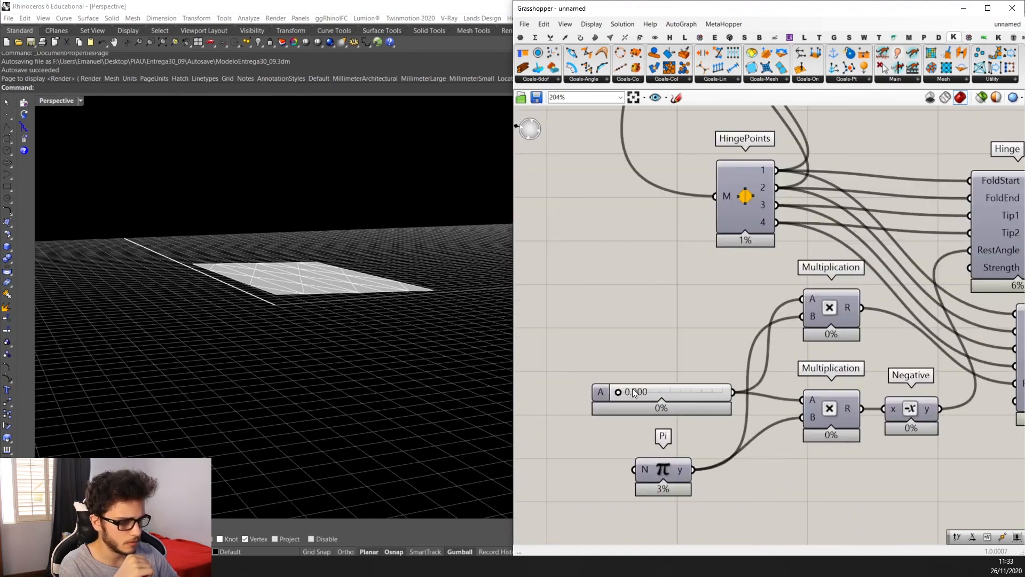
{"action": "left_click_drag", "start_coordinate": [617, 390], "coordinate": [671, 396]}
{"action": "right_click_drag", "start_coordinate": [411, 337], "coordinate": [416, 289]}
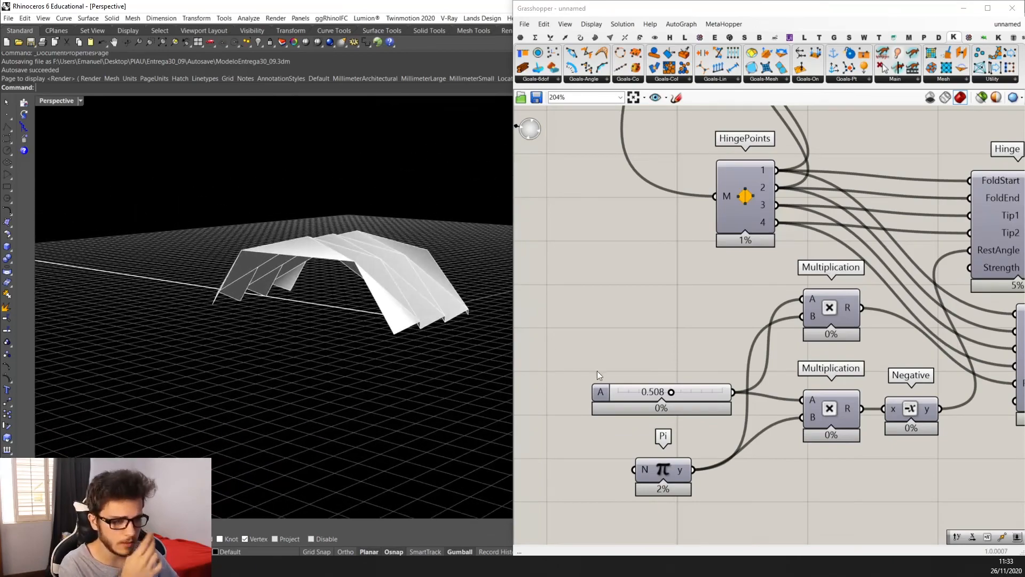
{"action": "scroll", "coordinate": [620, 377], "scroll_direction": "up", "scroll_amount": 3}
{"action": "left_click_drag", "start_coordinate": [689, 404], "coordinate": [717, 400]}
{"action": "right_click_drag", "start_coordinate": [389, 286], "coordinate": [331, 356]}
Swap the Rectangle's two size sliders so that 20 feeds X and 10 feeds Y.
{"action": "scroll", "coordinate": [772, 281], "scroll_direction": "down", "scroll_amount": 8}
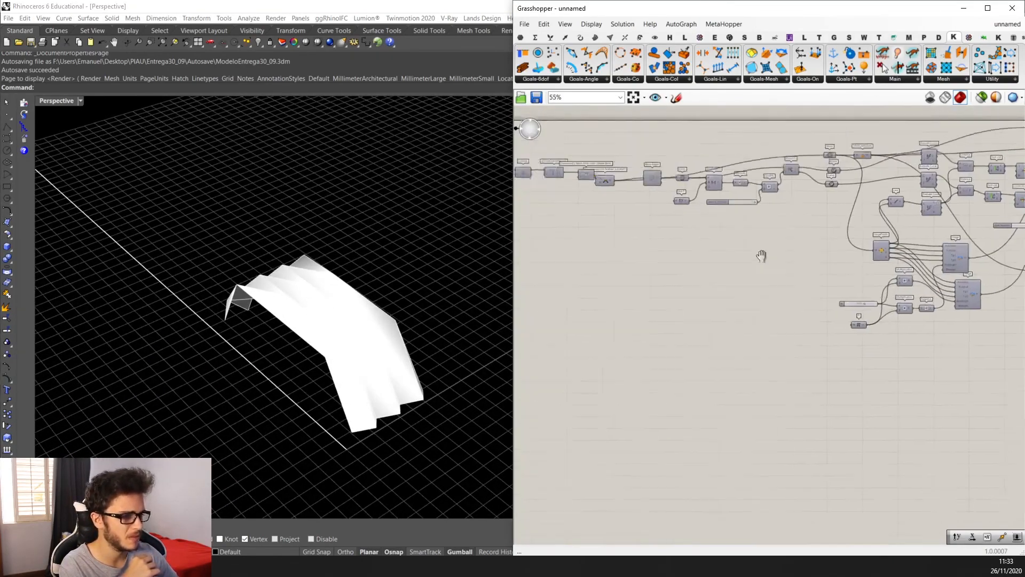
{"action": "scroll", "coordinate": [575, 161], "scroll_direction": "up", "scroll_amount": 5}
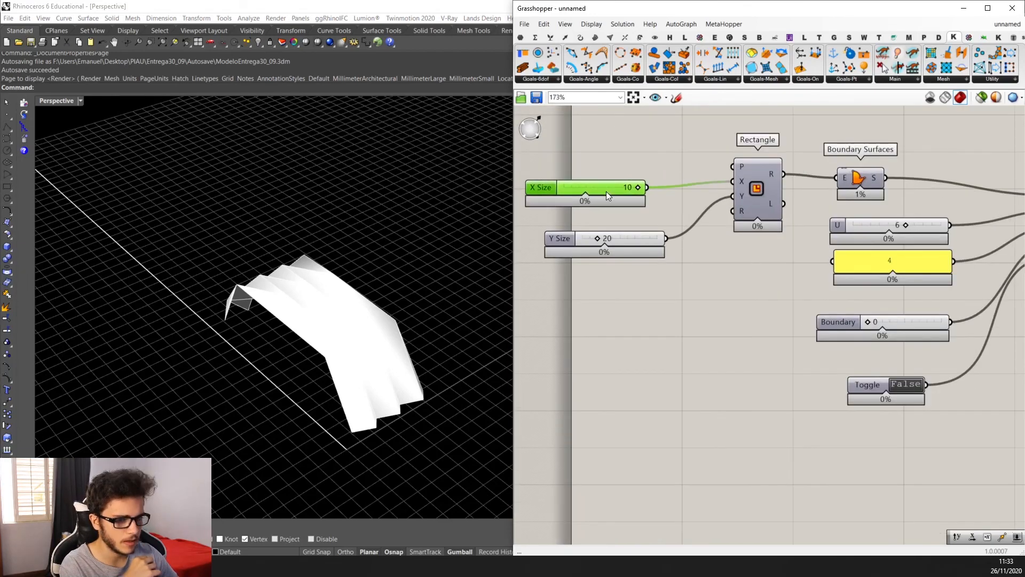
{"action": "scroll", "coordinate": [607, 192], "scroll_direction": "up", "scroll_amount": 3}
{"action": "scroll", "coordinate": [662, 220], "scroll_direction": "down", "scroll_amount": 1}
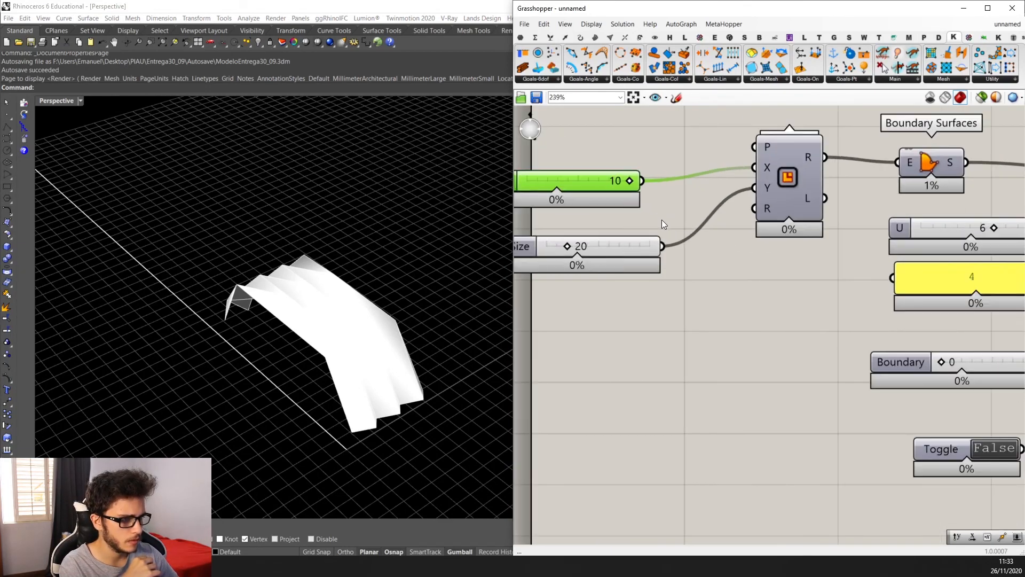
{"action": "left_click_drag", "start_coordinate": [745, 169], "coordinate": [749, 169]}
{"action": "left_click_drag", "start_coordinate": [753, 188], "coordinate": [588, 305]}
{"action": "left_click_drag", "start_coordinate": [607, 241], "coordinate": [612, 191]}
Increase the U division slider of DiamondDivide.
{"action": "scroll", "coordinate": [612, 191], "scroll_direction": "down", "scroll_amount": 6}
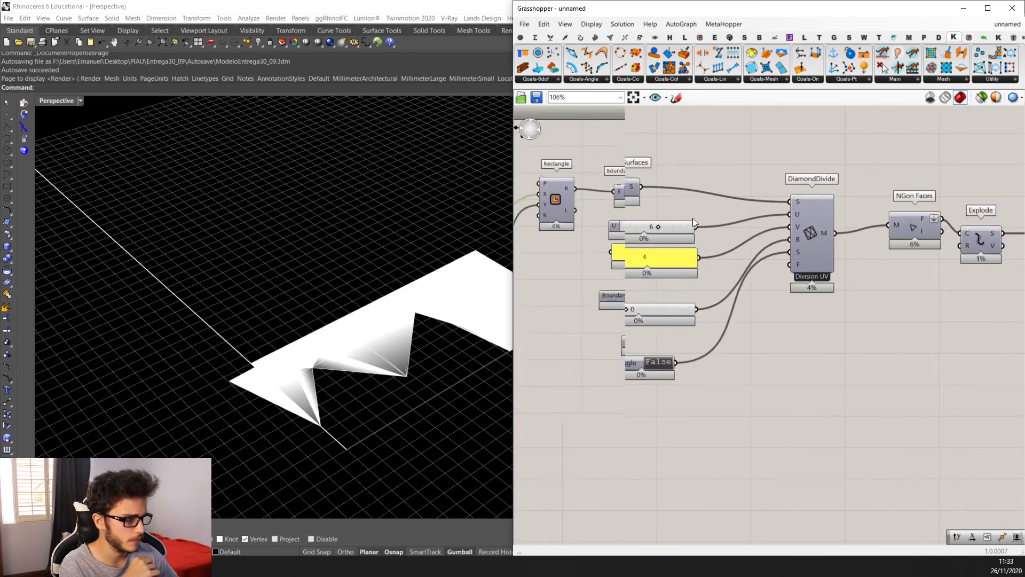
{"action": "scroll", "coordinate": [812, 235], "scroll_direction": "down", "scroll_amount": 2}
{"action": "scroll", "coordinate": [675, 235], "scroll_direction": "up", "scroll_amount": 6}
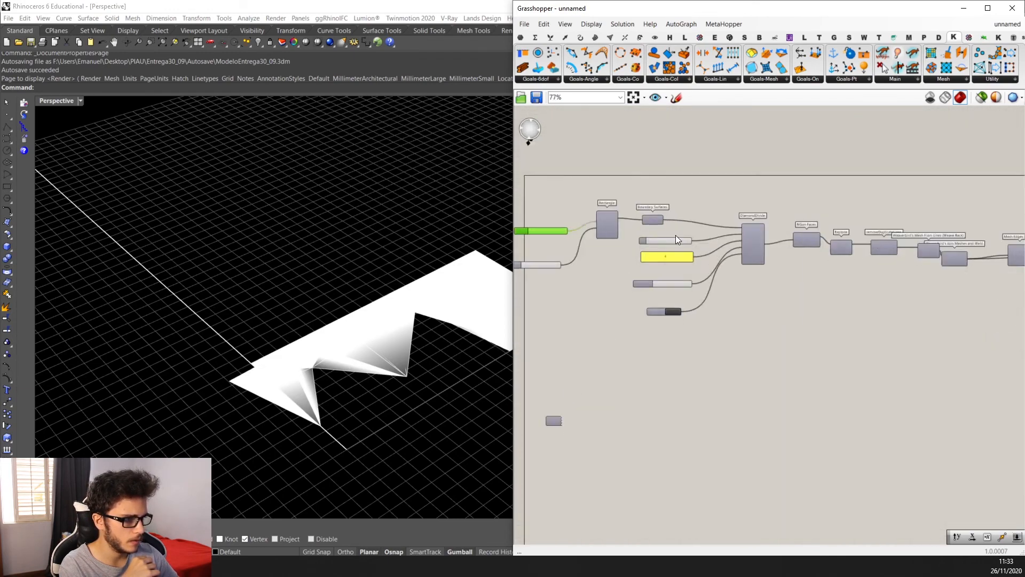
{"action": "left_click_drag", "start_coordinate": [621, 247], "coordinate": [662, 250]}
{"action": "scroll", "coordinate": [666, 213], "scroll_direction": "down", "scroll_amount": 8}
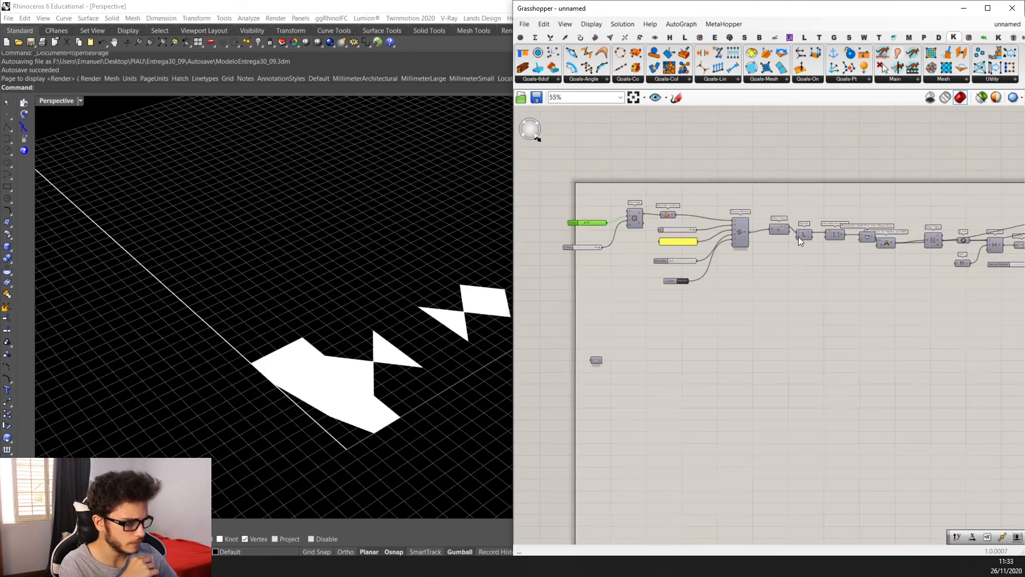
Reset the Solver with its Button and check the refolded mesh in the Perspective viewport.
{"action": "scroll", "coordinate": [843, 256], "scroll_direction": "up", "scroll_amount": 6}
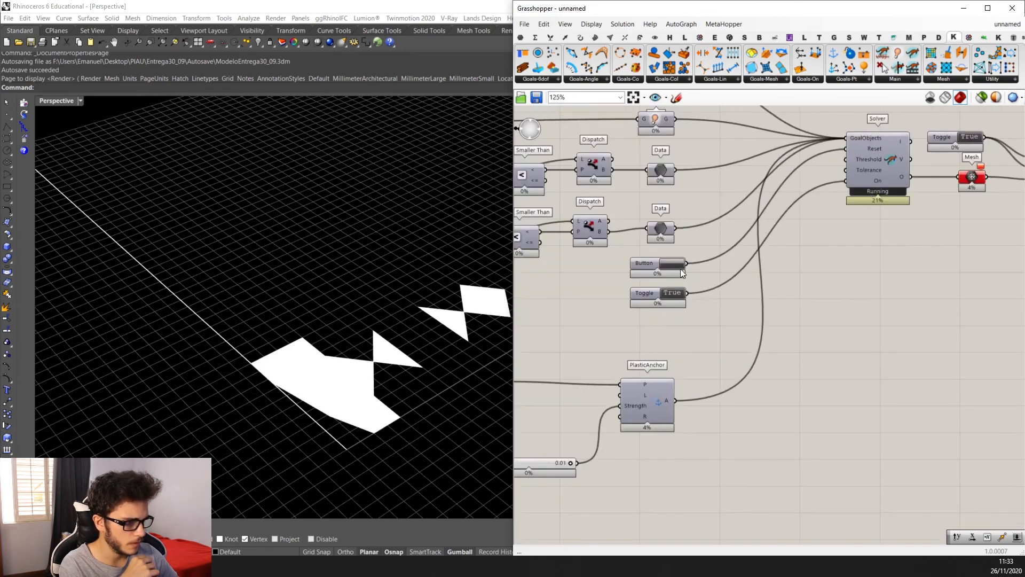
{"action": "left_click", "coordinate": [652, 264]}
{"action": "right_click_drag", "start_coordinate": [336, 291], "coordinate": [222, 315]}
{"action": "scroll", "coordinate": [785, 289], "scroll_direction": "down", "scroll_amount": 3}
Lower the fold slider A in stages to 0.419 while checking the folded mesh.
{"action": "right_click_drag", "start_coordinate": [638, 293], "coordinate": [774, 283]}
{"action": "scroll", "coordinate": [689, 295], "scroll_direction": "up", "scroll_amount": 3}
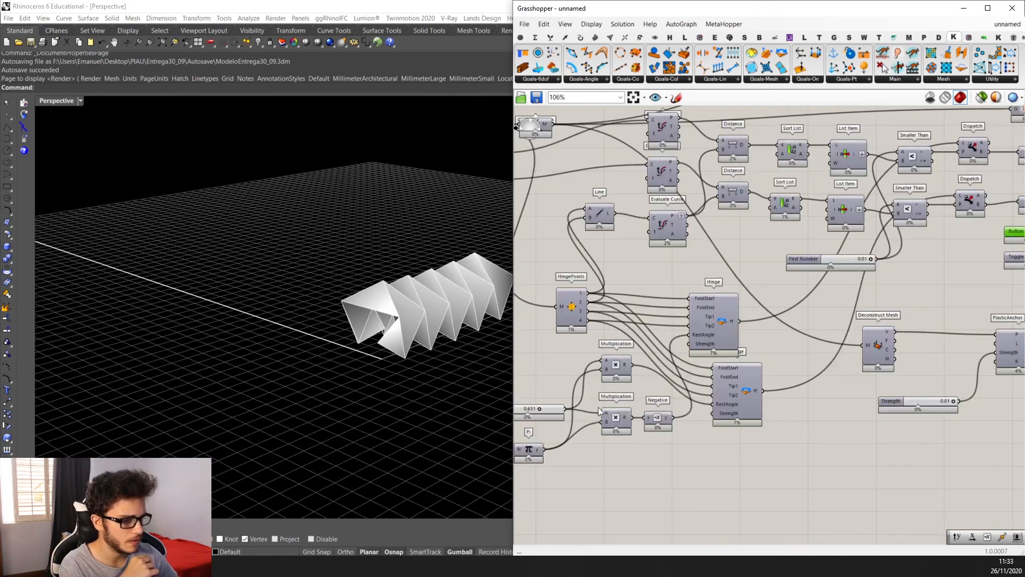
{"action": "right_click_drag", "start_coordinate": [523, 422], "coordinate": [610, 406]}
{"action": "scroll", "coordinate": [610, 406], "scroll_direction": "up", "scroll_amount": 2}
{"action": "left_click_drag", "start_coordinate": [644, 381], "coordinate": [615, 382]}
{"action": "right_click_drag", "start_coordinate": [497, 376], "coordinate": [406, 334]}
{"action": "scroll", "coordinate": [406, 334], "scroll_direction": "up", "scroll_amount": 2}
{"action": "scroll", "coordinate": [609, 387], "scroll_direction": "up", "scroll_amount": 2}
{"action": "left_click_drag", "start_coordinate": [661, 379], "coordinate": [640, 379]}
{"action": "right_click_drag", "start_coordinate": [470, 342], "coordinate": [390, 331]}
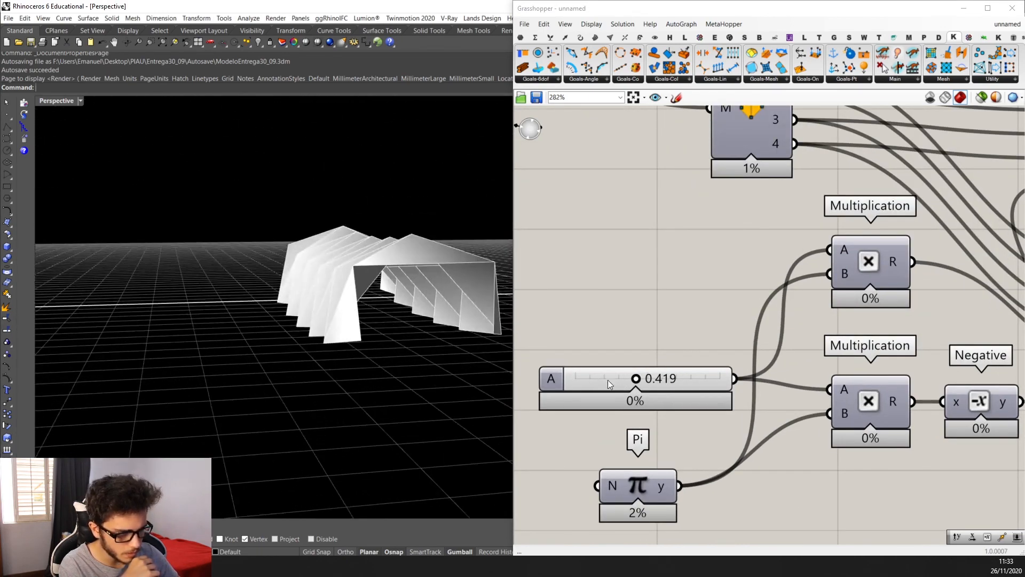
Set the fold slider A to 0.392 and inspect the folded mesh from the front and from above.
{"action": "left_click_drag", "start_coordinate": [642, 380], "coordinate": [634, 380]}
{"action": "right_click_drag", "start_coordinate": [416, 347], "coordinate": [389, 354]}
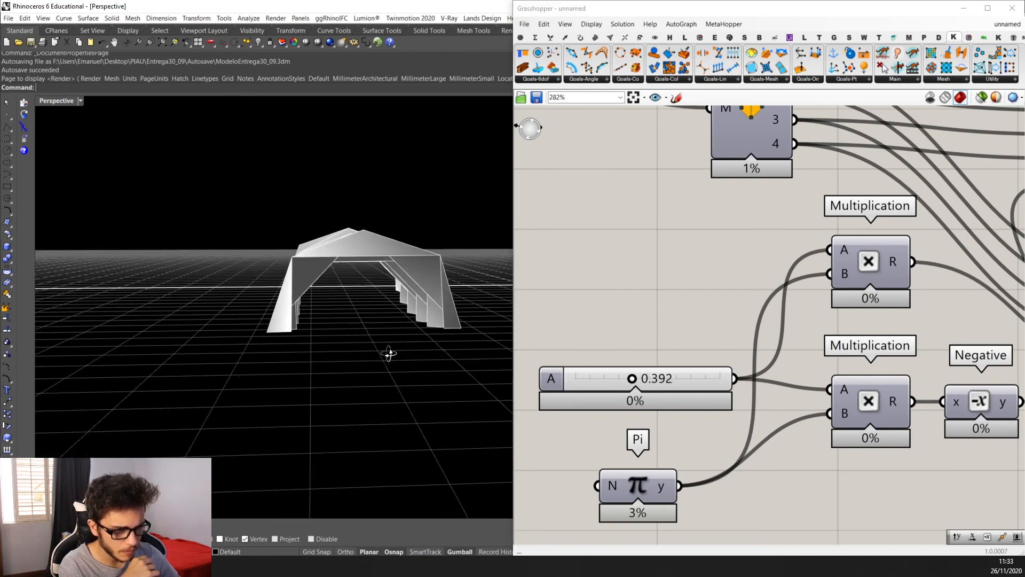
{"action": "scroll", "coordinate": [353, 323], "scroll_direction": "up", "scroll_amount": 5}
{"action": "scroll", "coordinate": [353, 323], "scroll_direction": "down", "scroll_amount": 8}
{"action": "right_click_drag", "start_coordinate": [194, 336], "coordinate": [479, 437]}
{"action": "right_click_drag", "start_coordinate": [404, 425], "coordinate": [407, 404]}
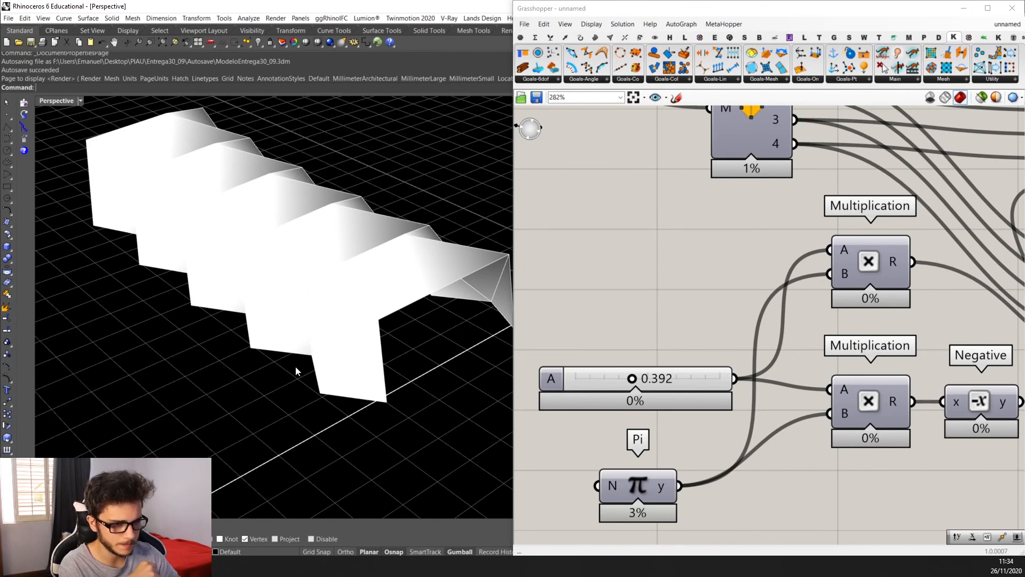
{"action": "scroll", "coordinate": [732, 245], "scroll_direction": "down", "scroll_amount": 10}
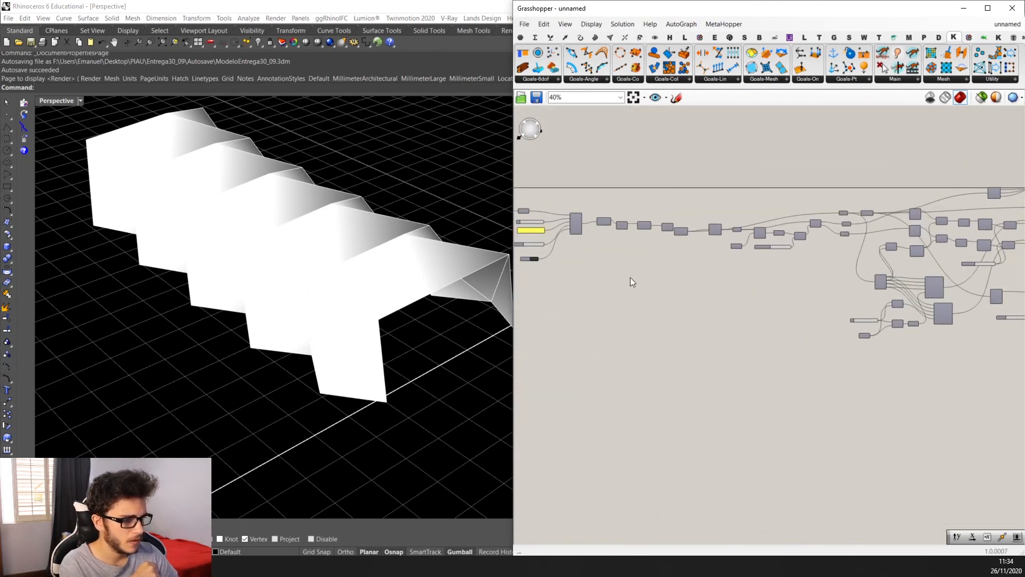
Set the U divisions of DiamondDivide to 4, reset the Solver and check the refolded mesh.
{"action": "scroll", "coordinate": [630, 277], "scroll_direction": "up", "scroll_amount": 5}
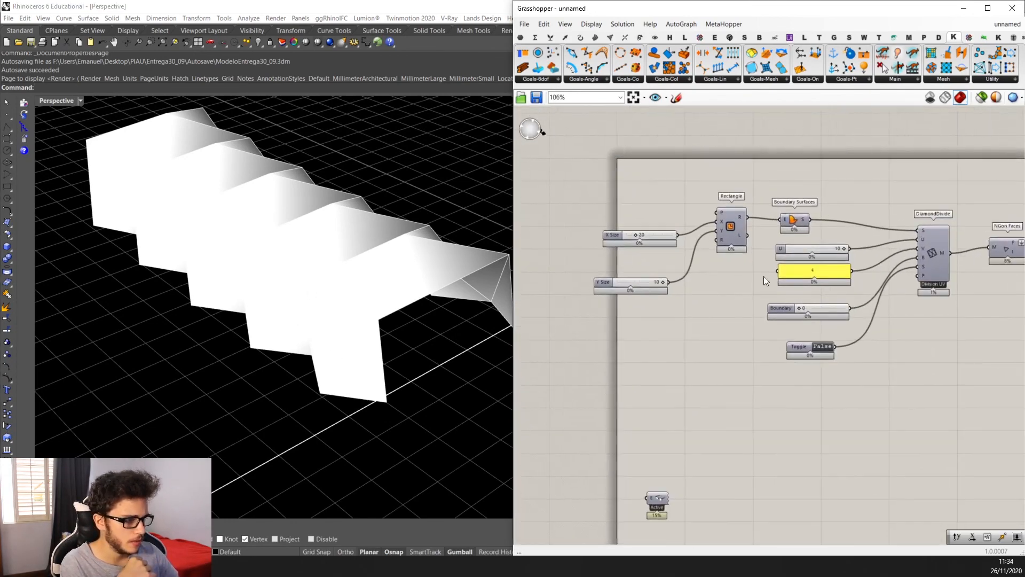
{"action": "scroll", "coordinate": [828, 262], "scroll_direction": "up", "scroll_amount": 4}
{"action": "left_click_drag", "start_coordinate": [854, 236], "coordinate": [812, 236]}
{"action": "scroll", "coordinate": [668, 239], "scroll_direction": "down", "scroll_amount": 3}
{"action": "scroll", "coordinate": [687, 242], "scroll_direction": "down", "scroll_amount": 4}
{"action": "scroll", "coordinate": [708, 290], "scroll_direction": "up", "scroll_amount": 5}
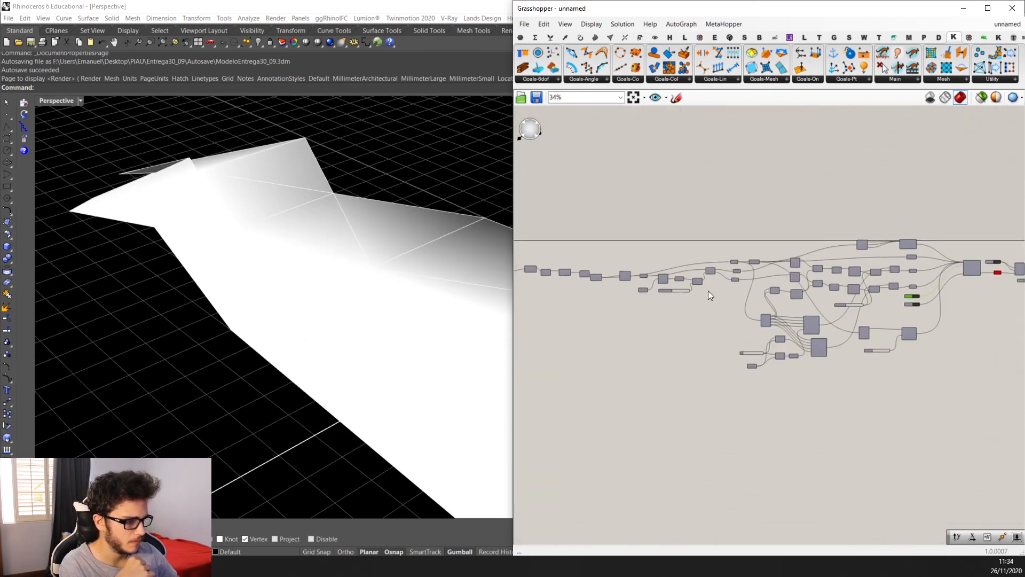
{"action": "scroll", "coordinate": [854, 316], "scroll_direction": "up", "scroll_amount": 1}
{"action": "left_click", "coordinate": [847, 292]}
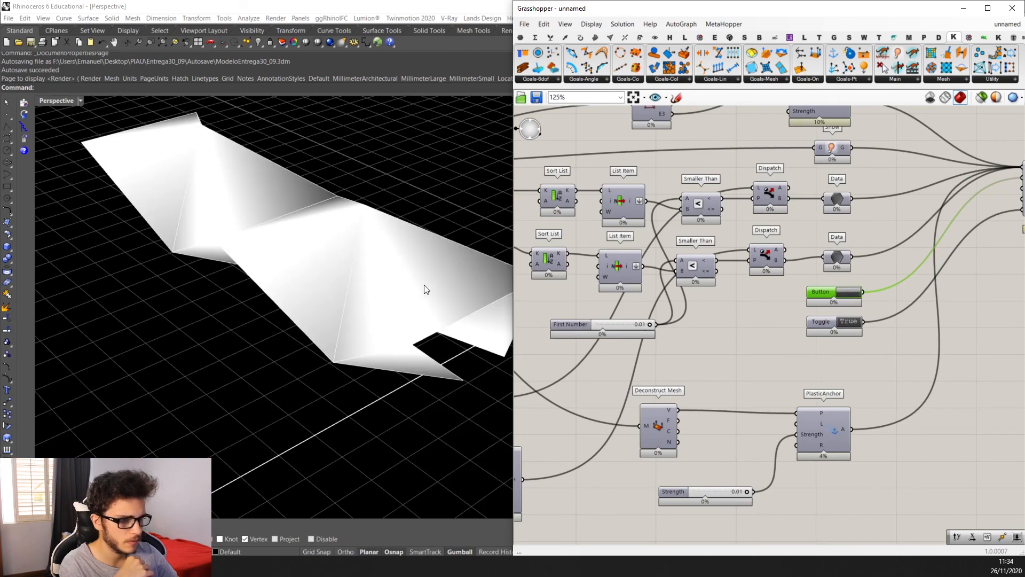
{"action": "right_click_drag", "start_coordinate": [424, 288], "coordinate": [384, 299]}
Lower the fold slider A to 0.257 and inspect the folded mesh up close.
{"action": "scroll", "coordinate": [735, 295], "scroll_direction": "down", "scroll_amount": 4}
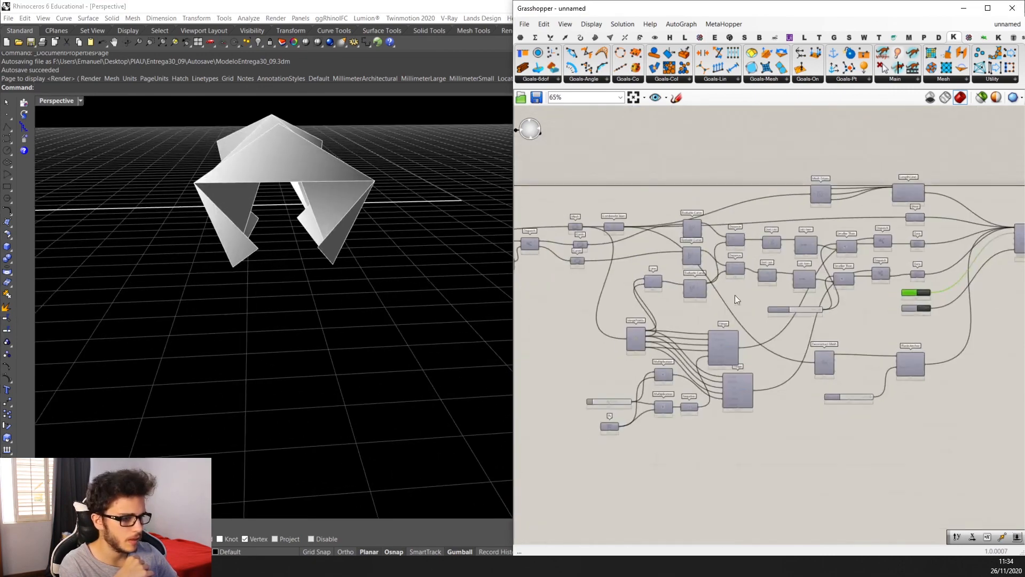
{"action": "scroll", "coordinate": [610, 385], "scroll_direction": "up", "scroll_amount": 5}
{"action": "scroll", "coordinate": [602, 428], "scroll_direction": "up", "scroll_amount": 3}
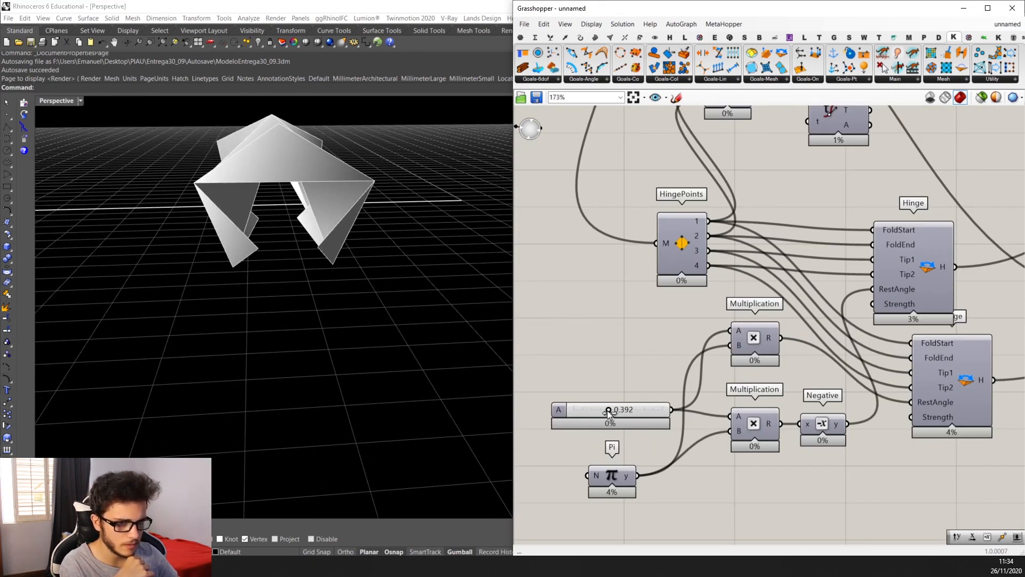
{"action": "left_click_drag", "start_coordinate": [607, 410], "coordinate": [596, 409]}
{"action": "scroll", "coordinate": [351, 321], "scroll_direction": "up", "scroll_amount": 3}
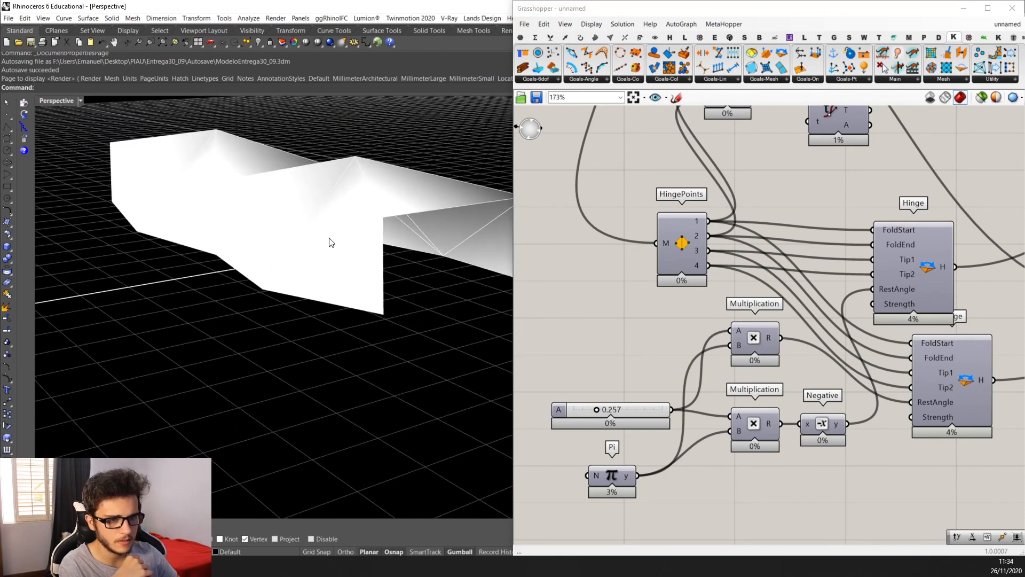
Raise the U divisions of DiamondDivide again, restart the Solver with its Button and check the folded vault.
{"action": "scroll", "coordinate": [844, 268], "scroll_direction": "down", "scroll_amount": 5}
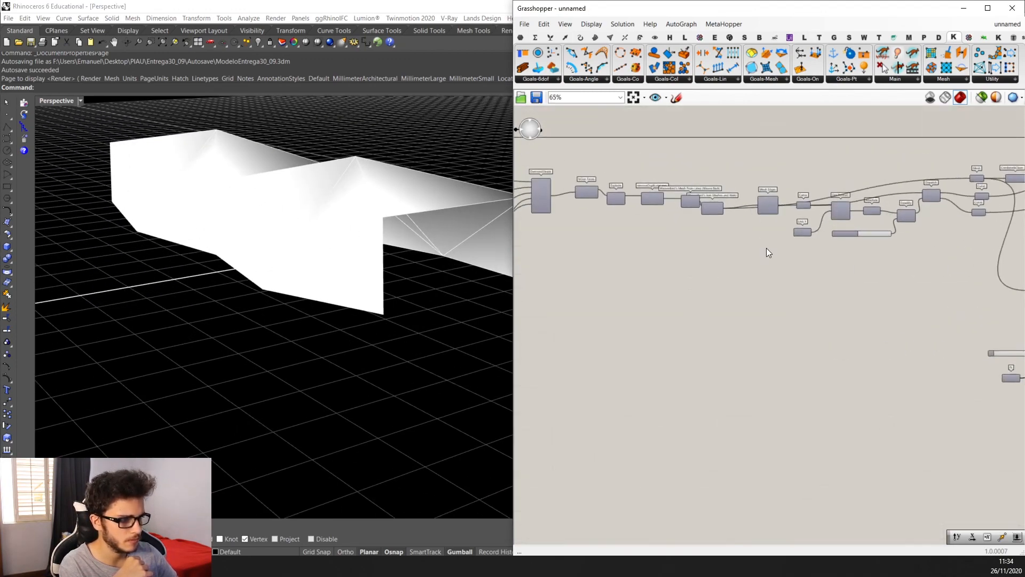
{"action": "scroll", "coordinate": [671, 238], "scroll_direction": "up", "scroll_amount": 6}
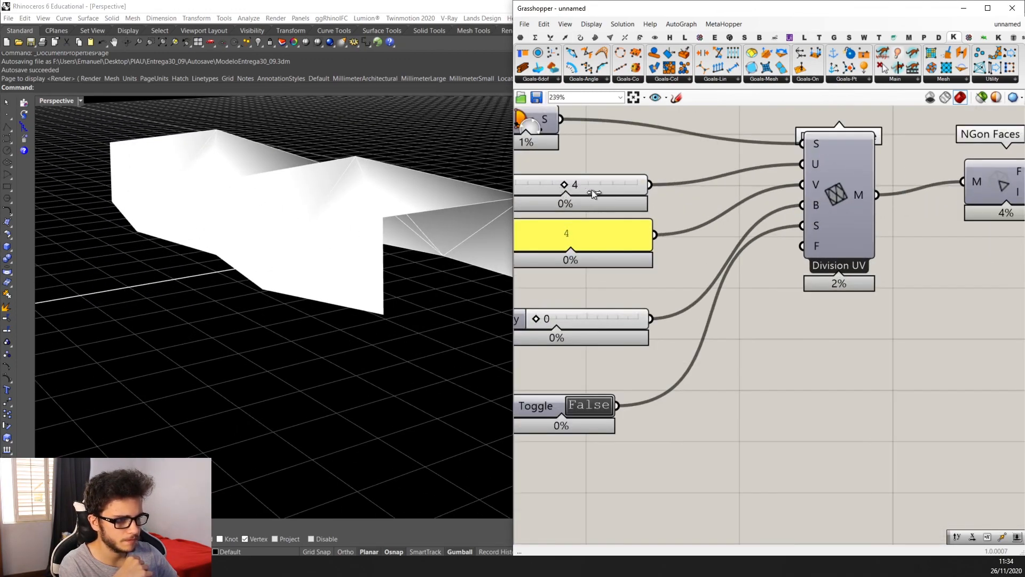
{"action": "scroll", "coordinate": [620, 193], "scroll_direction": "down", "scroll_amount": 6}
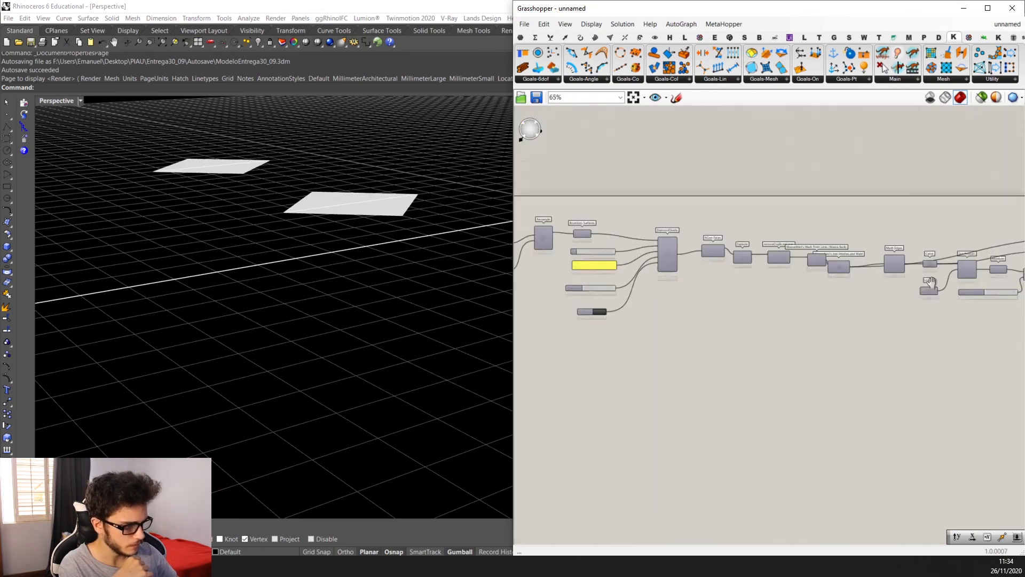
{"action": "right_click_drag", "start_coordinate": [931, 281], "coordinate": [662, 292]}
{"action": "scroll", "coordinate": [957, 383], "scroll_direction": "up", "scroll_amount": 2}
{"action": "right_click_drag", "start_coordinate": [716, 440], "coordinate": [534, 436]}
{"action": "right_click_drag", "start_coordinate": [951, 344], "coordinate": [752, 340]}
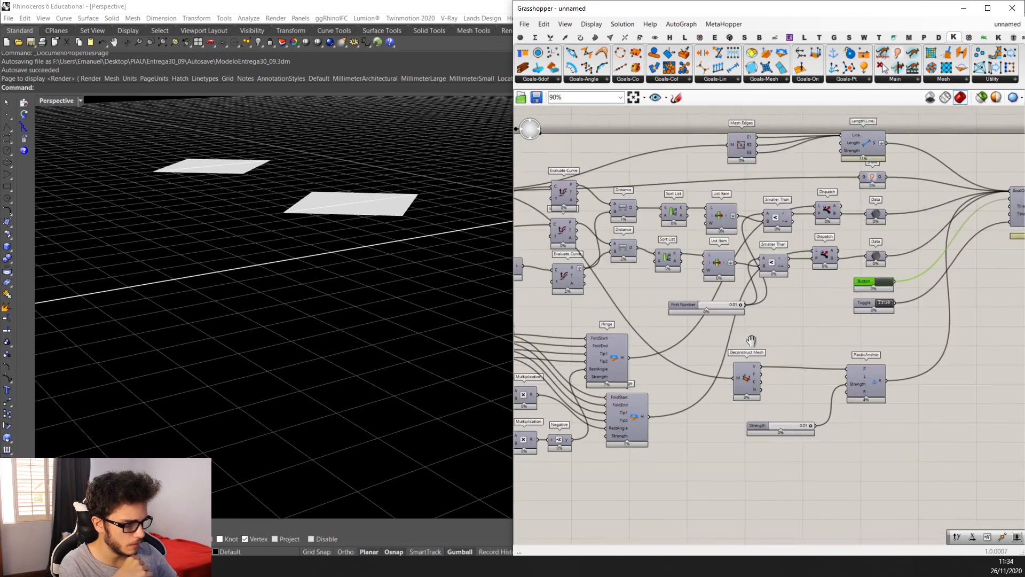
{"action": "scroll", "coordinate": [923, 256], "scroll_direction": "up", "scroll_amount": 1}
{"action": "left_click", "coordinate": [876, 283]}
{"action": "right_click_drag", "start_coordinate": [342, 275], "coordinate": [305, 273]}
Raise the fold slider A in stages to 0.928 while inspecting how tightly the mesh folds.
{"action": "scroll", "coordinate": [627, 375], "scroll_direction": "up", "scroll_amount": 4}
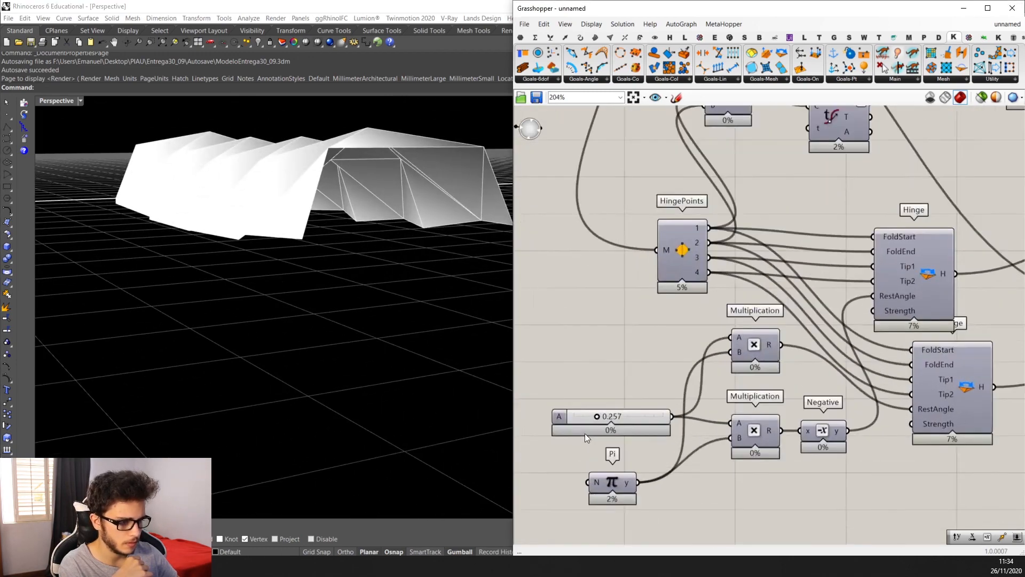
{"action": "scroll", "coordinate": [585, 433], "scroll_direction": "up", "scroll_amount": 1}
{"action": "left_click_drag", "start_coordinate": [598, 412], "coordinate": [603, 412]}
{"action": "right_click_drag", "start_coordinate": [299, 312], "coordinate": [395, 302]}
{"action": "scroll", "coordinate": [659, 385], "scroll_direction": "down", "scroll_amount": 1}
{"action": "scroll", "coordinate": [656, 388], "scroll_direction": "up", "scroll_amount": 3}
{"action": "left_click_drag", "start_coordinate": [659, 367], "coordinate": [692, 365]}
{"action": "right_click_drag", "start_coordinate": [310, 320], "coordinate": [331, 328]}
{"action": "scroll", "coordinate": [755, 289], "scroll_direction": "down", "scroll_amount": 5}
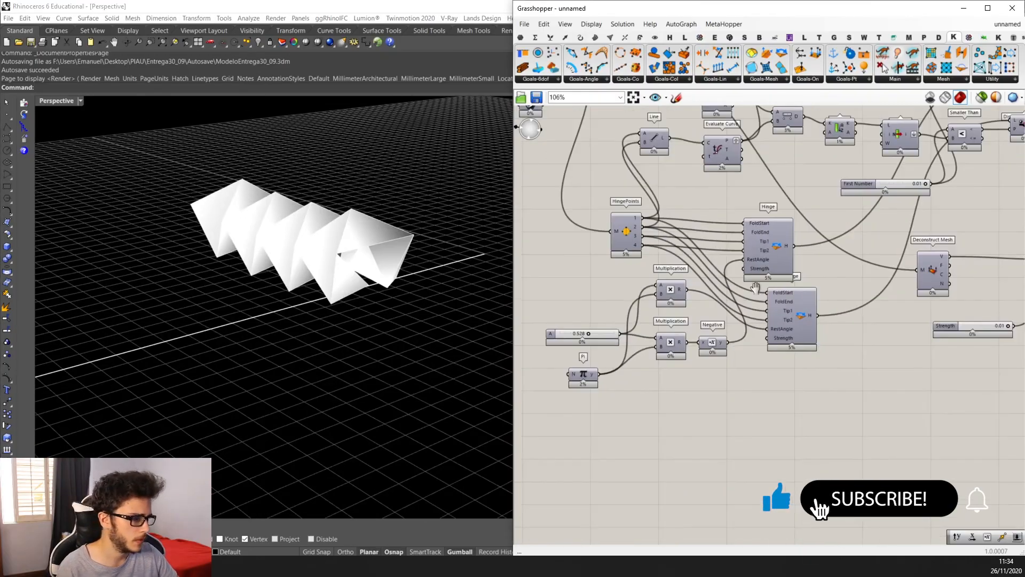